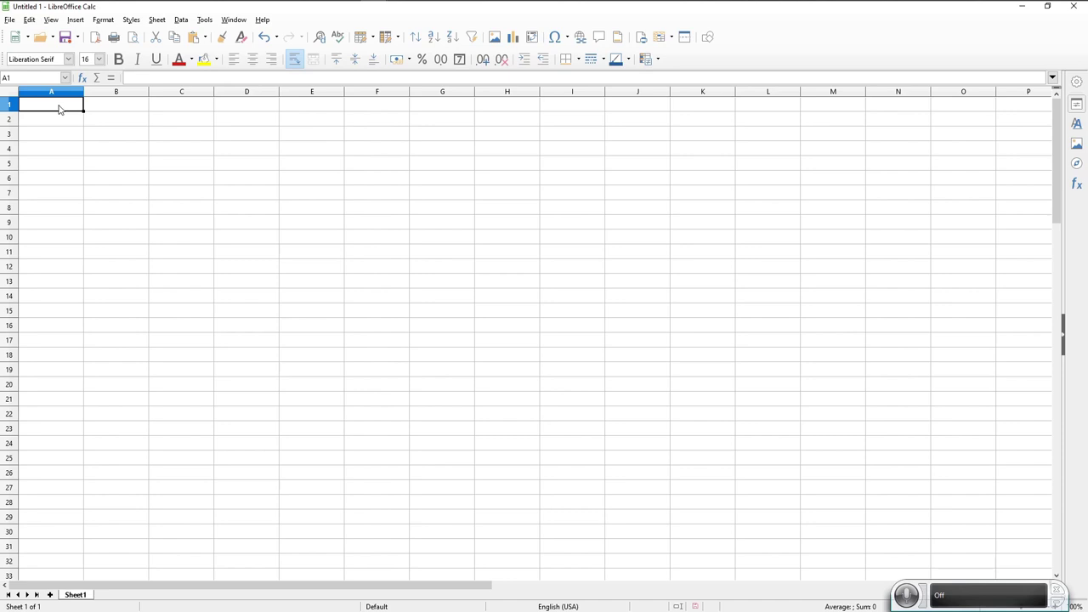
Enter BOS, LAX, 320, DL and 1234 into cells A1 through E1.
type("BOS")
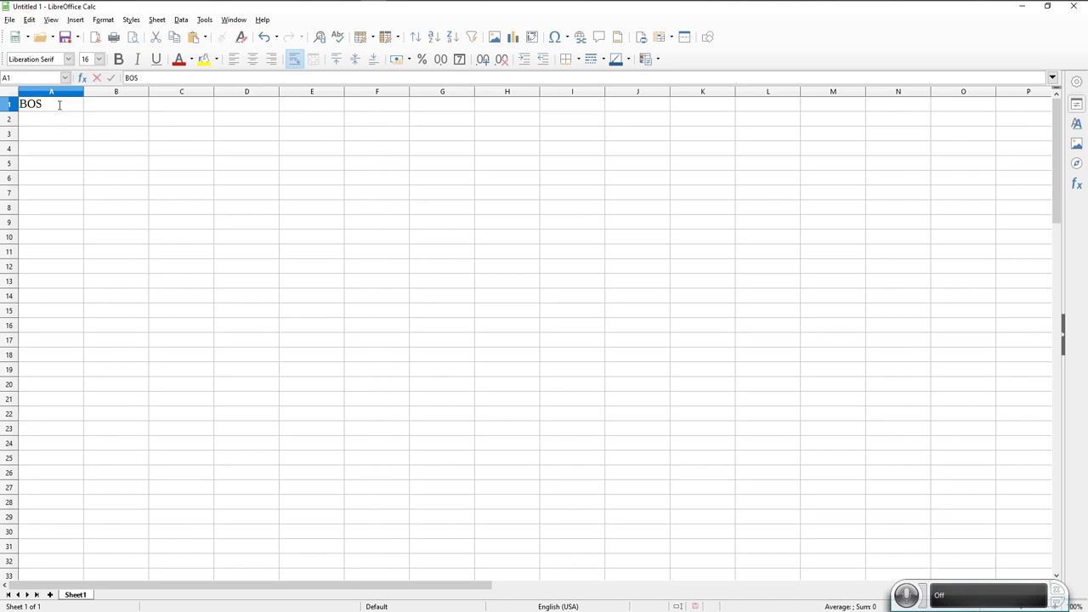
key("Tab")
type("LAX")
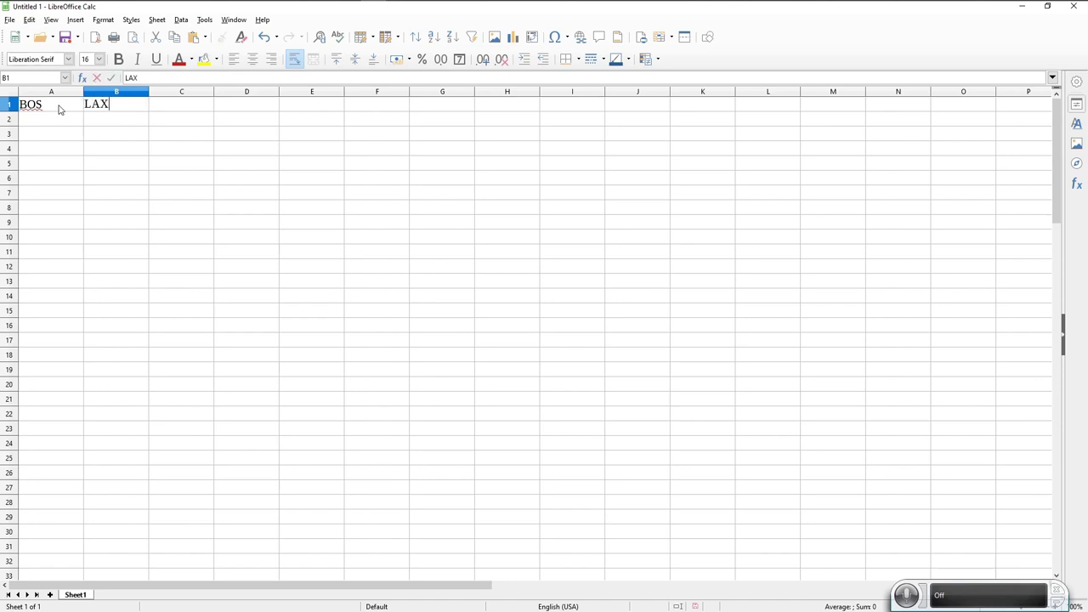
key("Tab")
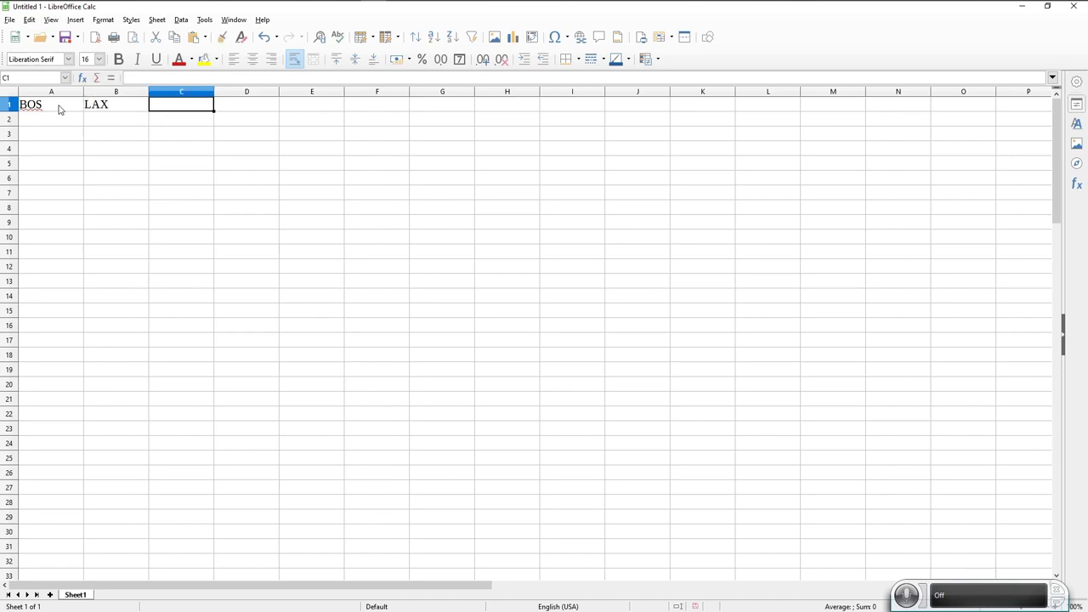
type("320")
key("Tab")
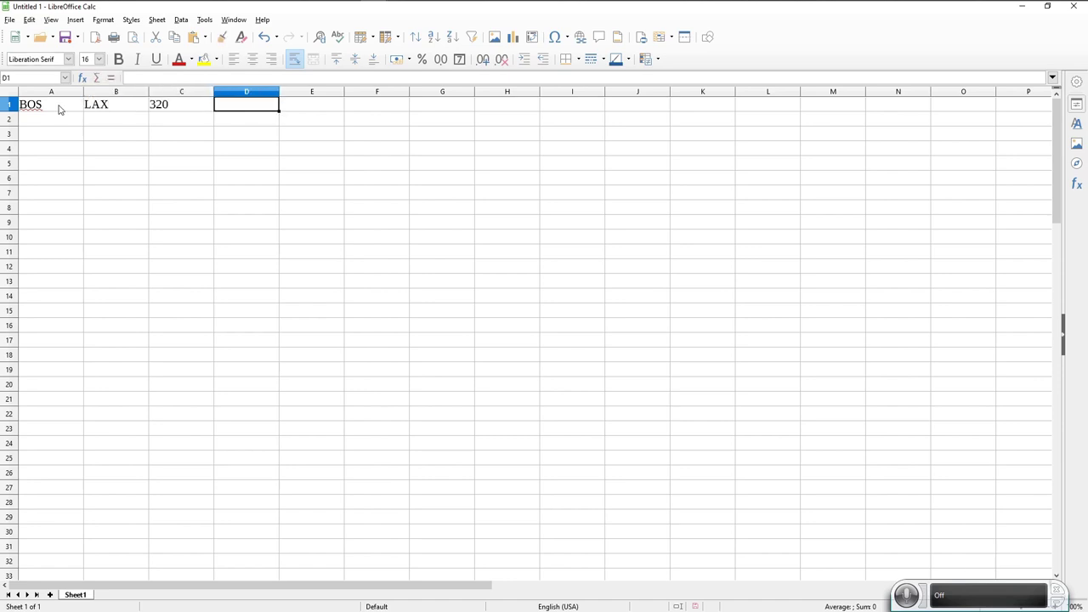
type("DL")
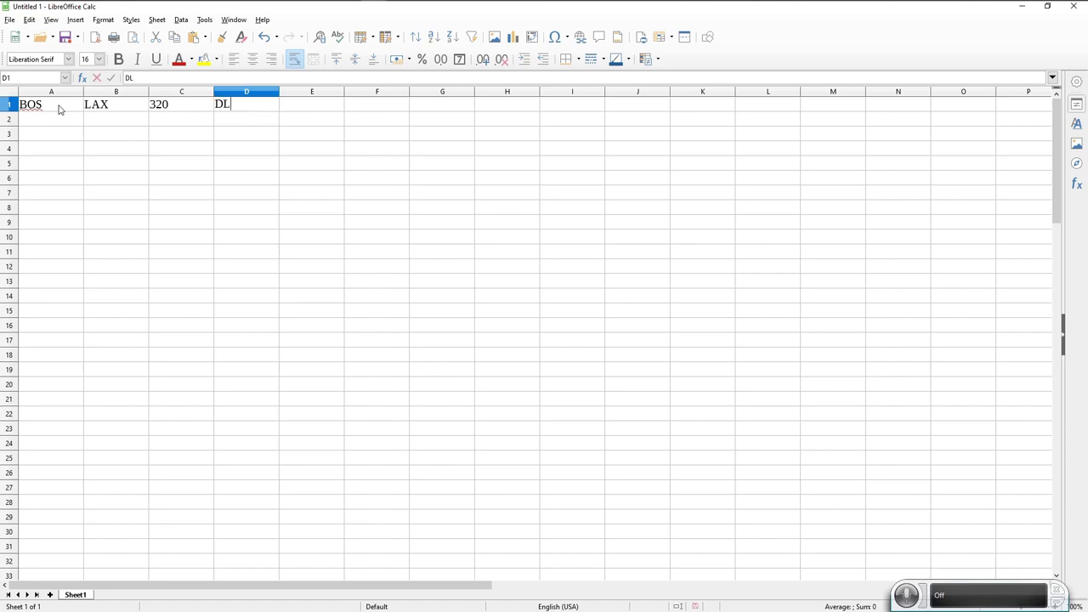
key("Tab")
type("1234")
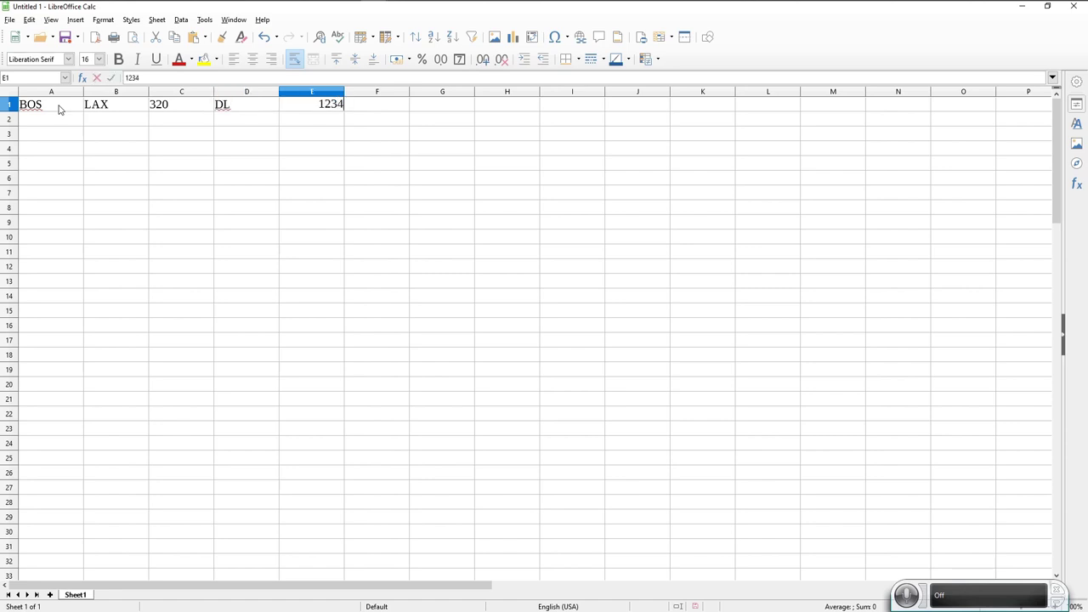
key("Tab")
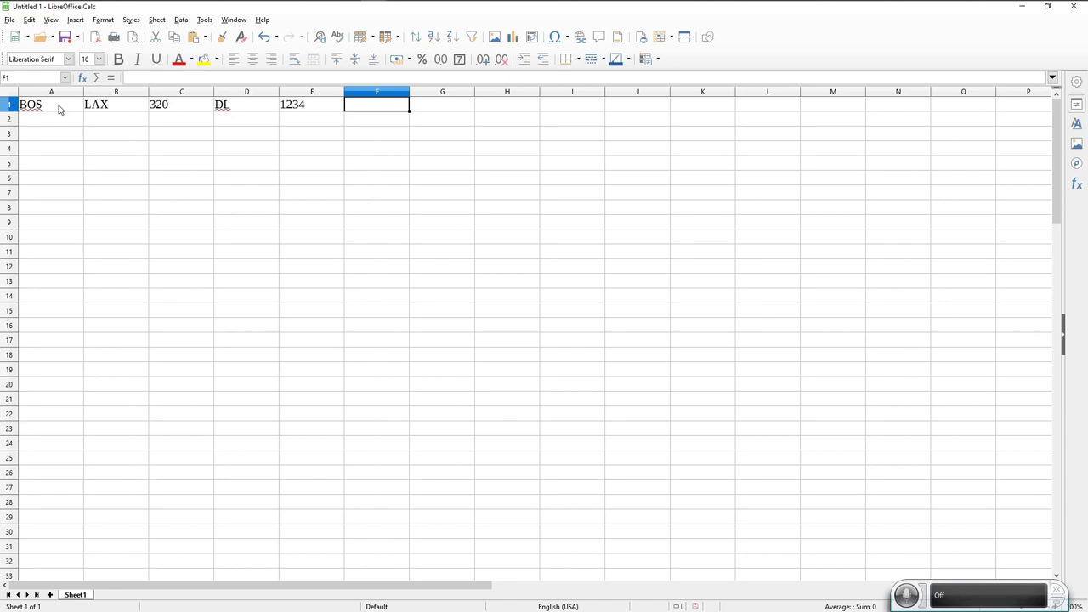
Complete row 1 with times 12:00 and 14:50, then 1 and DL.
type("12:00")
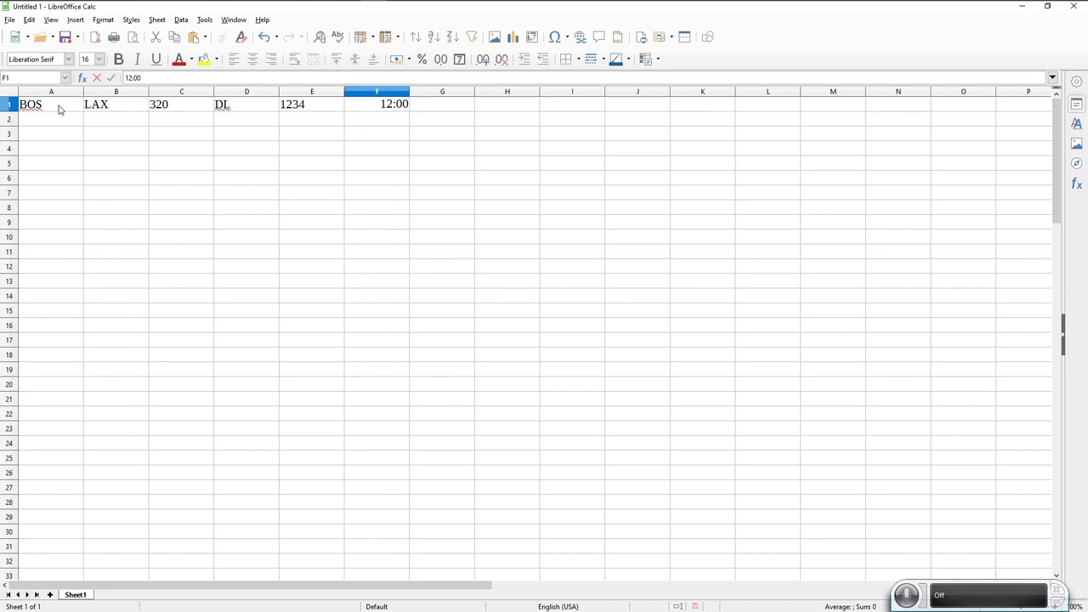
key("Tab")
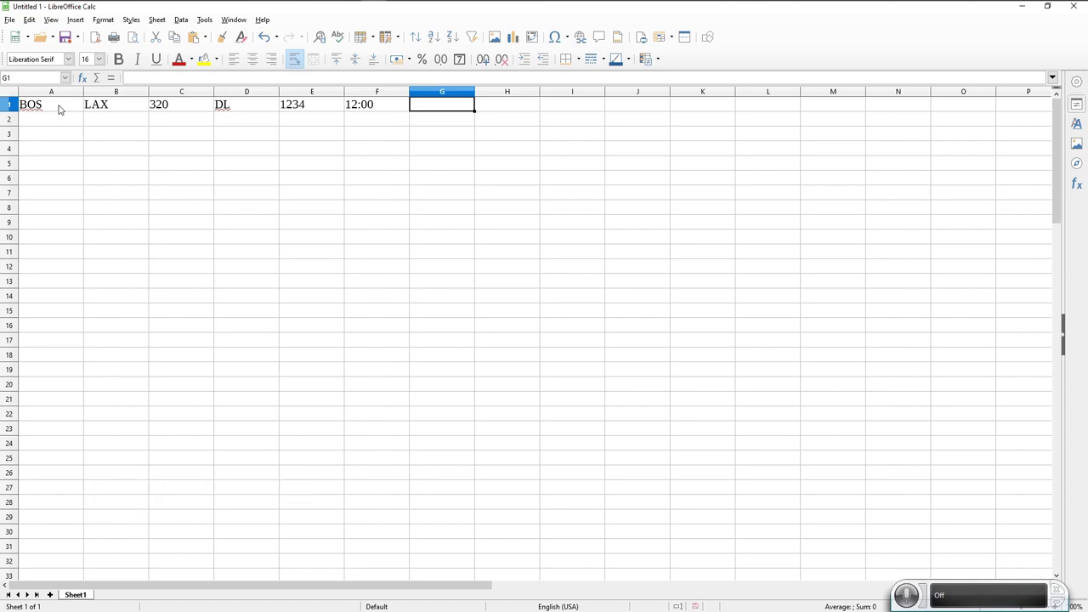
type("14:50")
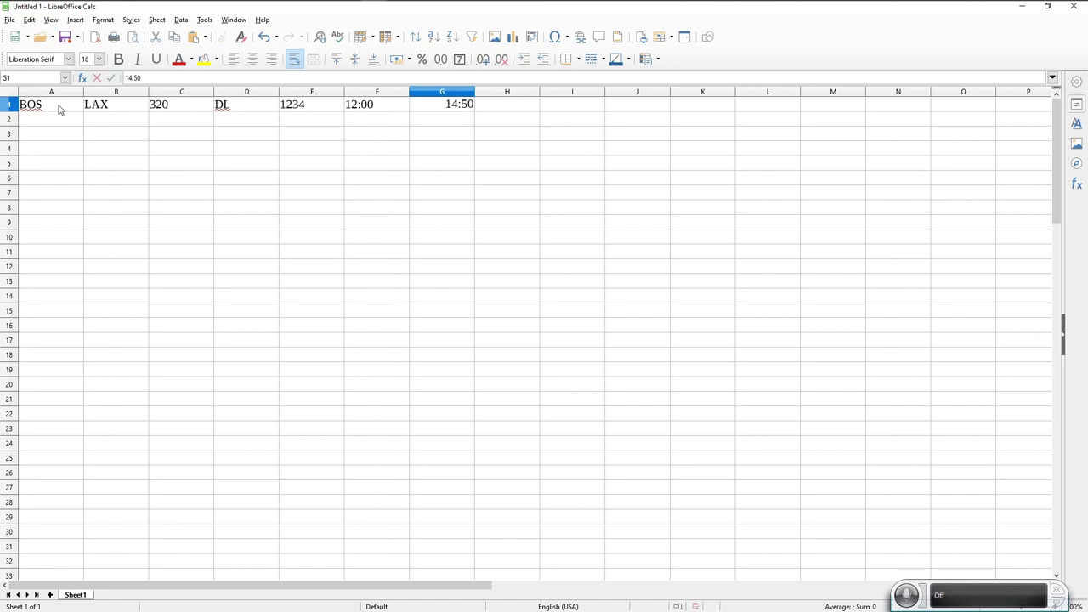
key("Tab")
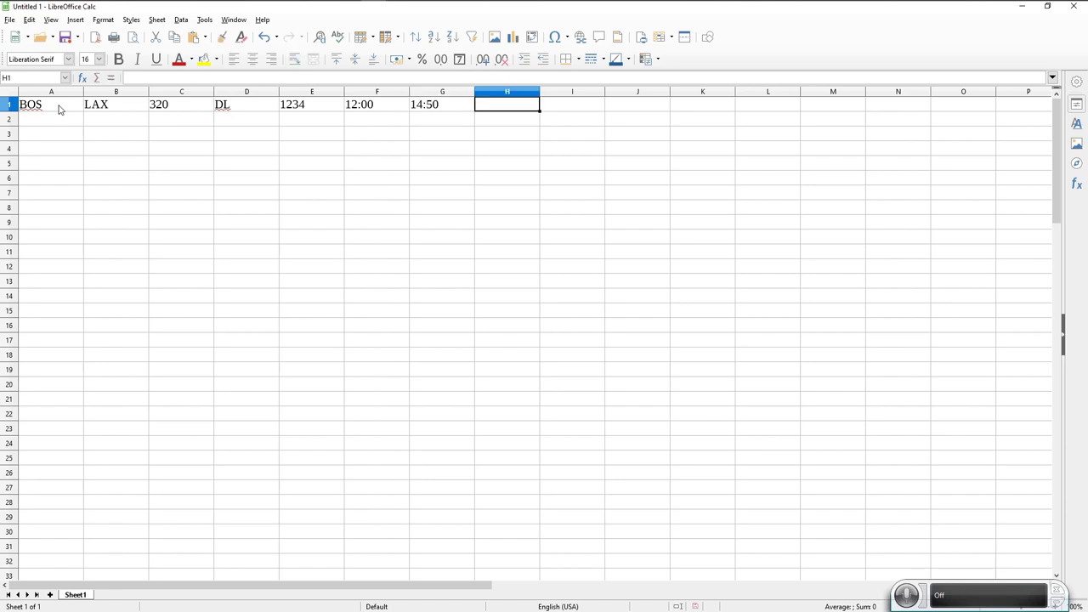
type("1")
key("Tab")
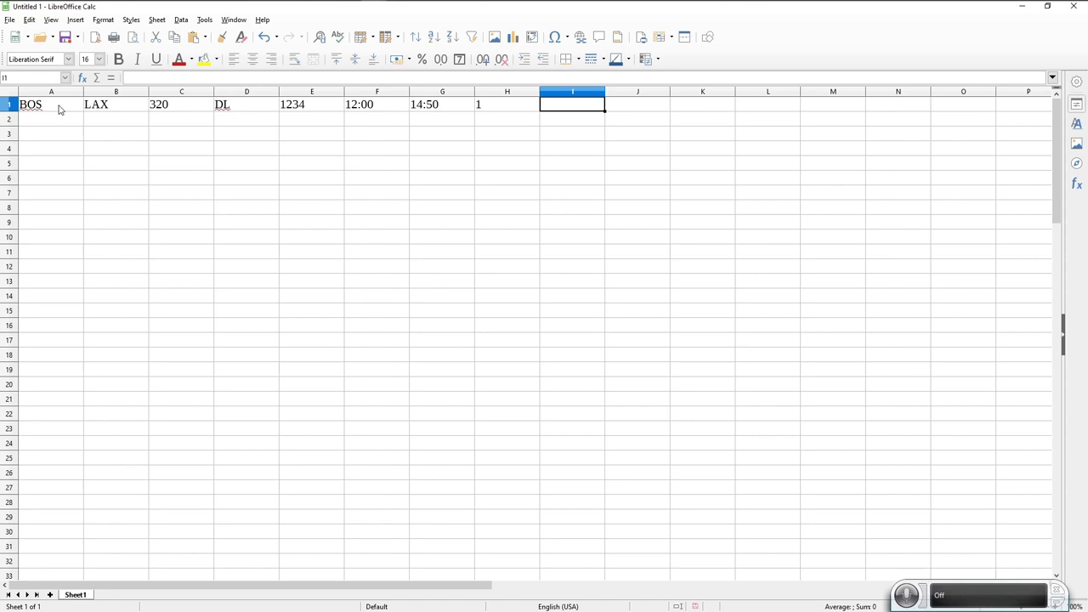
type("DL")
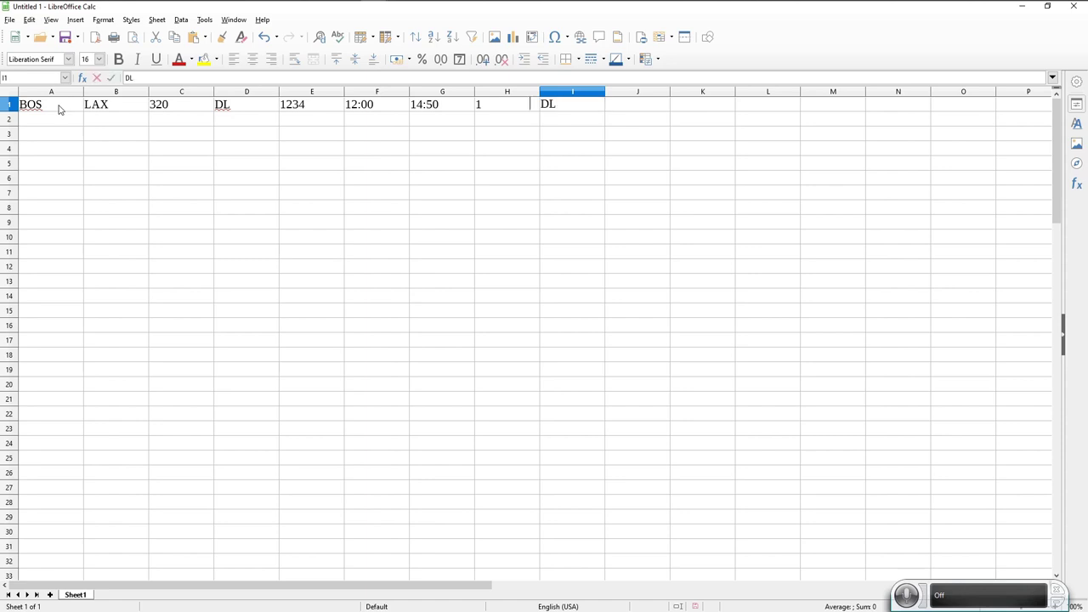
key("Return")
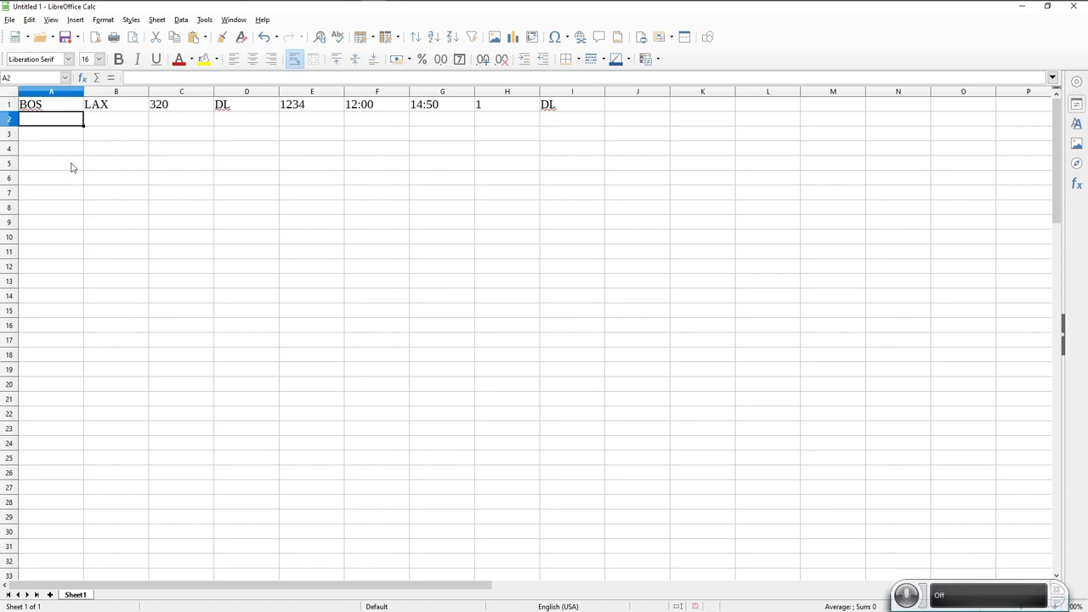
left_click(11, 21)
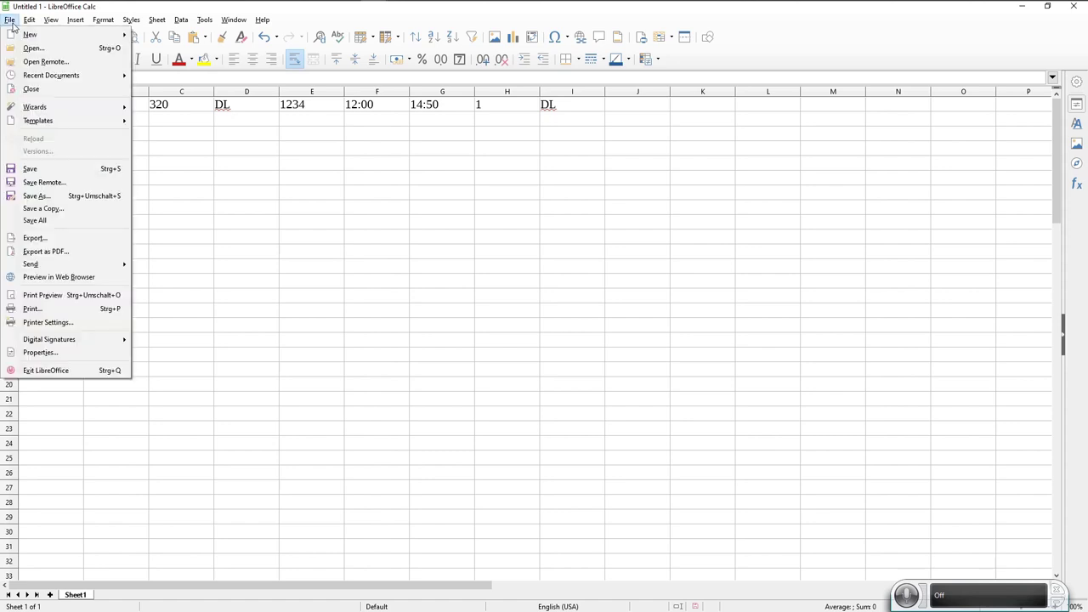
Save the sheet as Text CSV named kbos_schedule.txt, with Edit filter settings ticked.
left_click(25, 196)
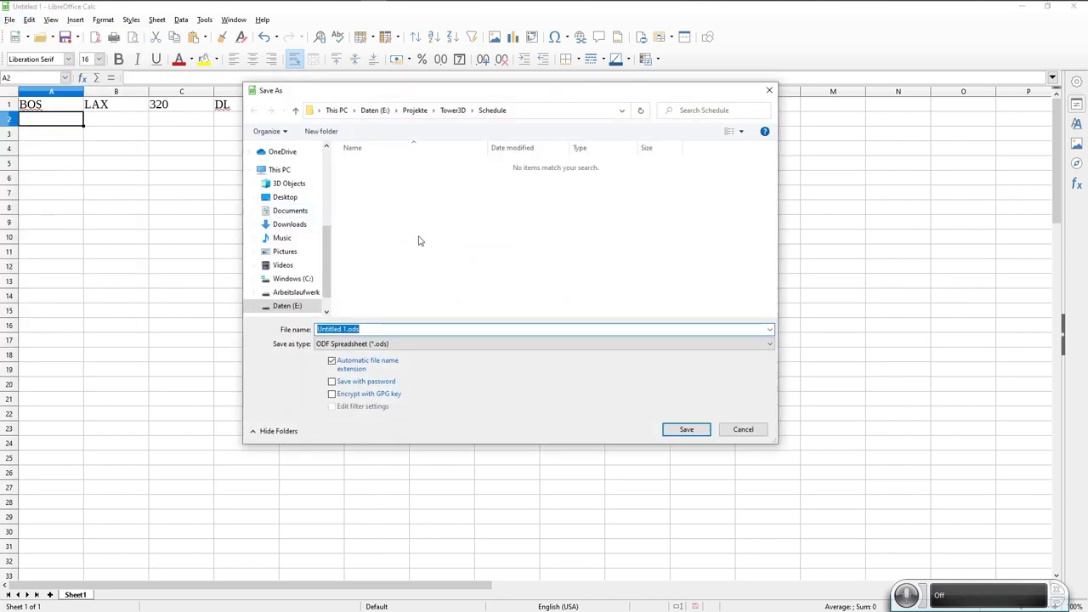
left_click(395, 343)
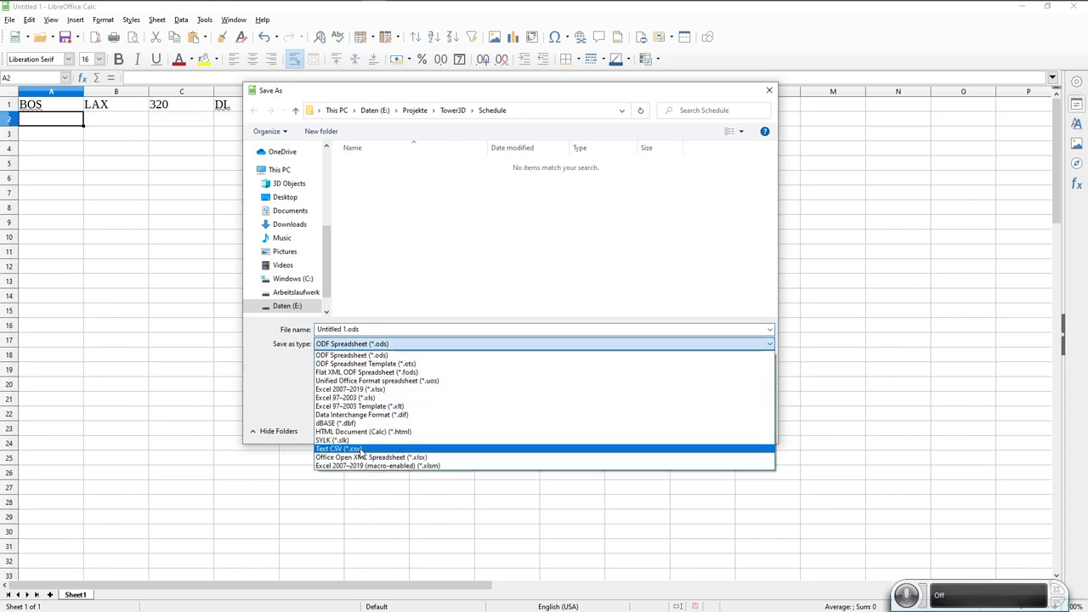
left_click(367, 449)
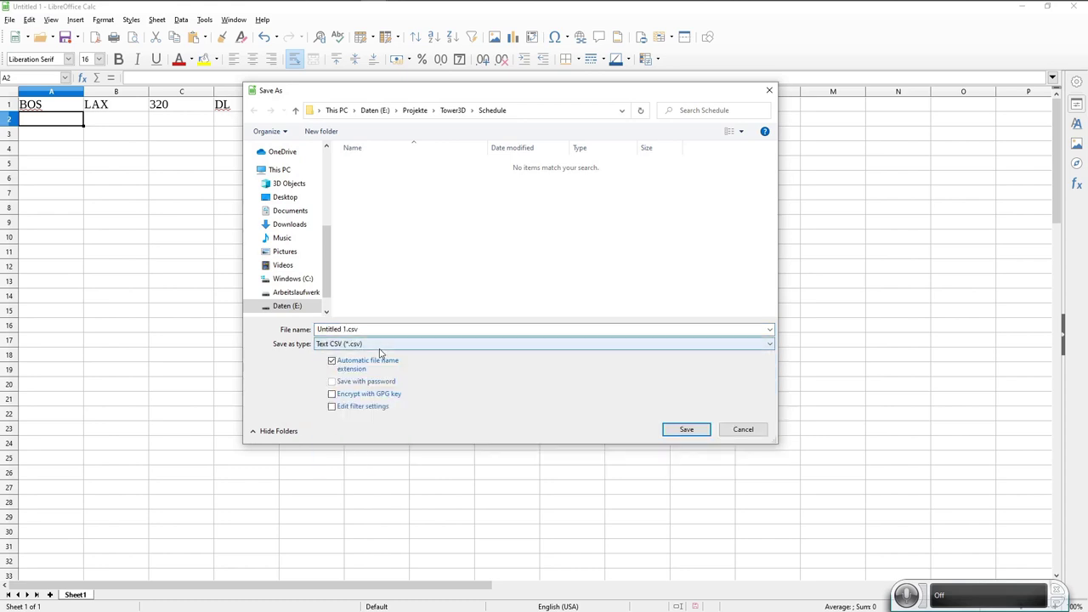
left_click(346, 328)
left_click_drag(345, 329, 292, 327)
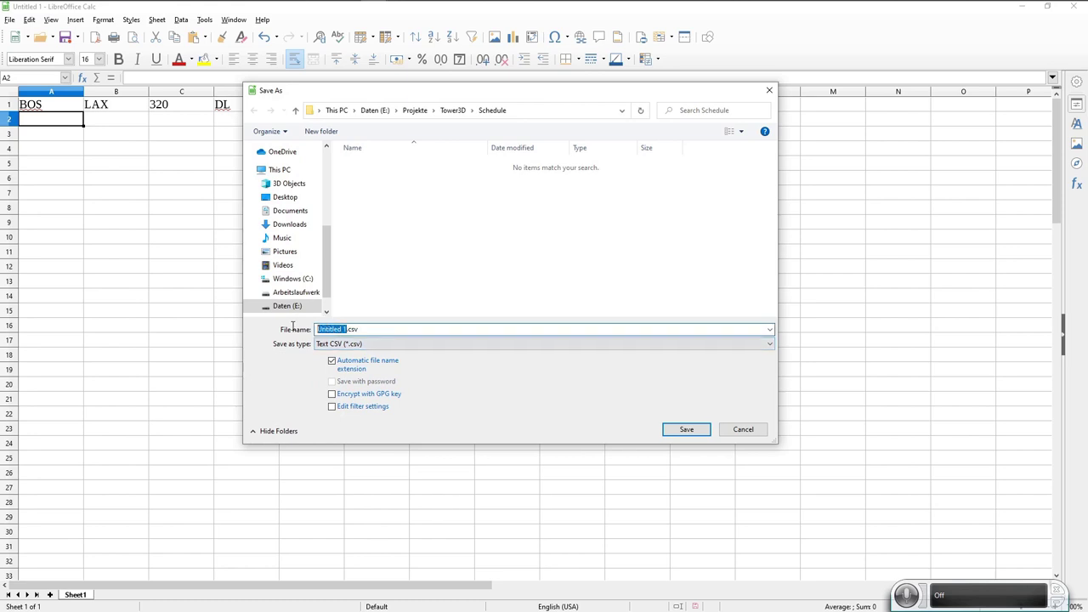
type("kbos_schedule")
key("Delete")
key("Delete")
key("Delete")
type("txt")
left_click(332, 407)
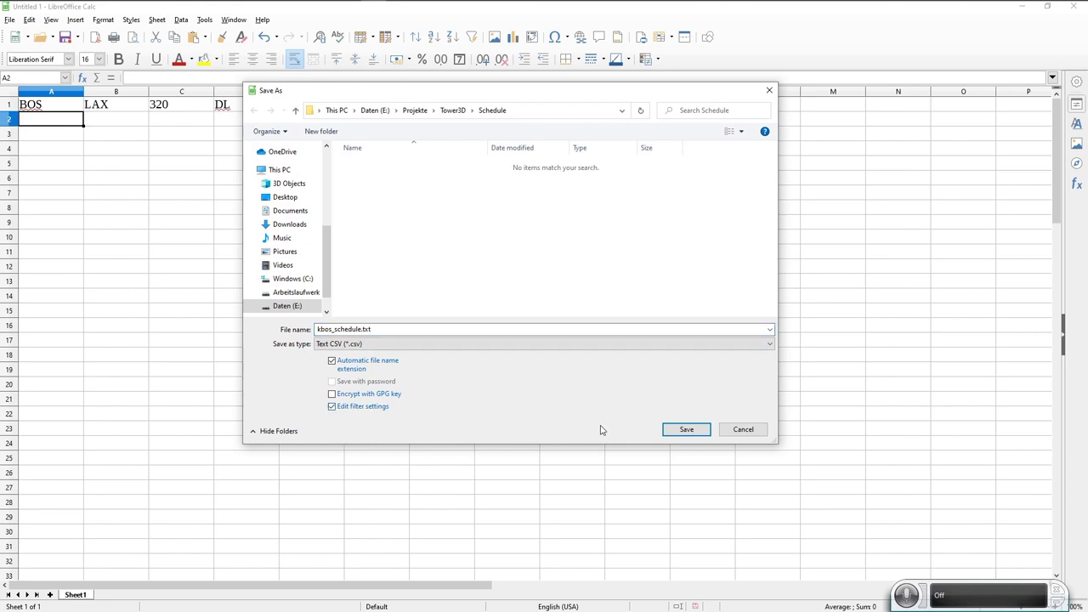
left_click(683, 431)
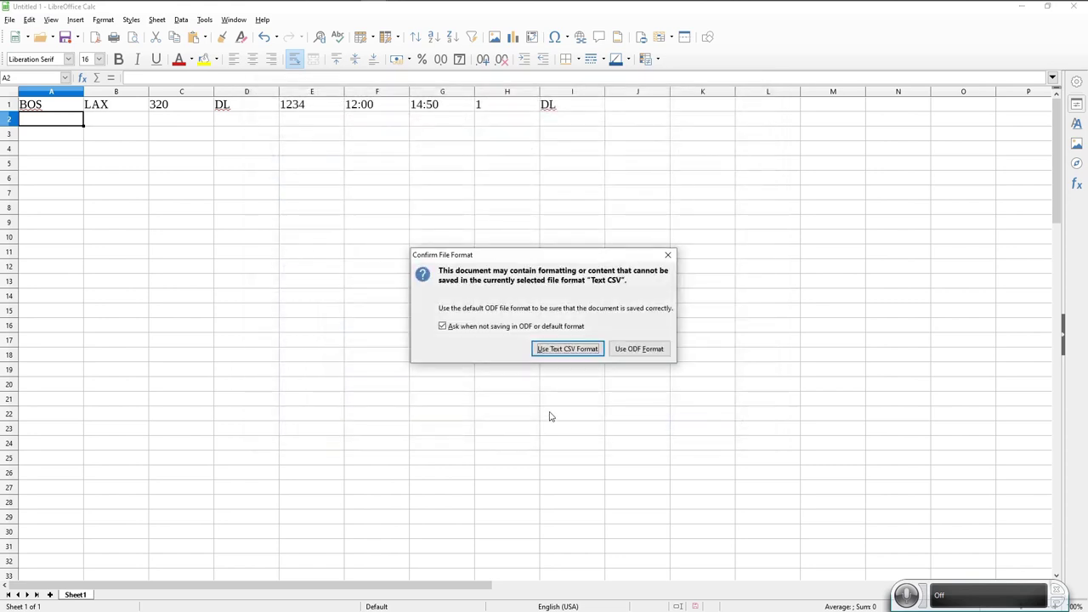
Keep Text CSV format and export with Western Europe (Windows-1252/WinLatin 1) and comma delimiter.
left_click(562, 351)
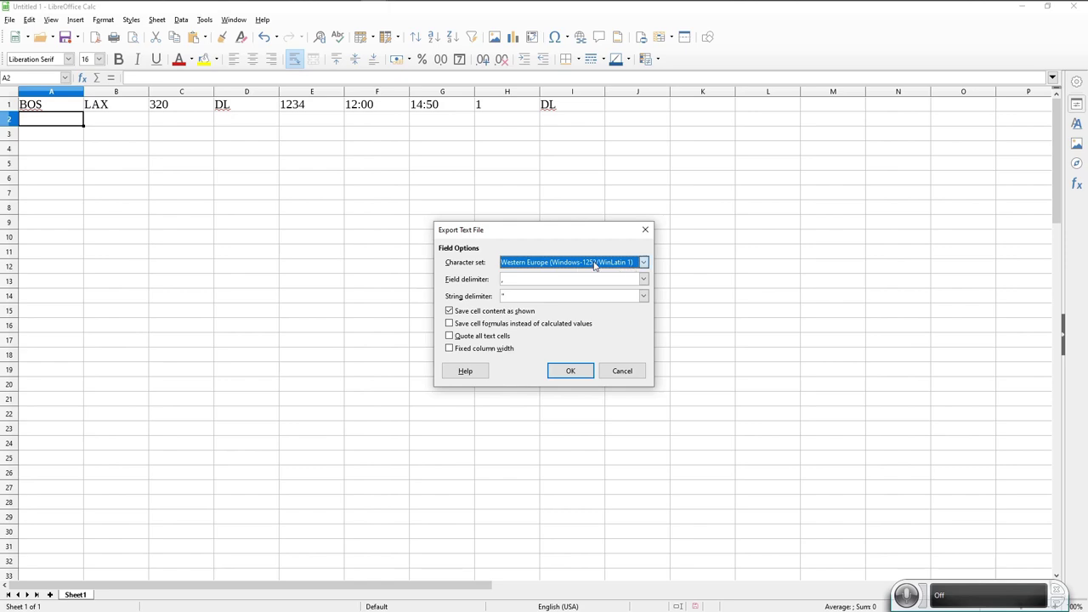
left_click(643, 263)
scroll(586, 374, "up", 15)
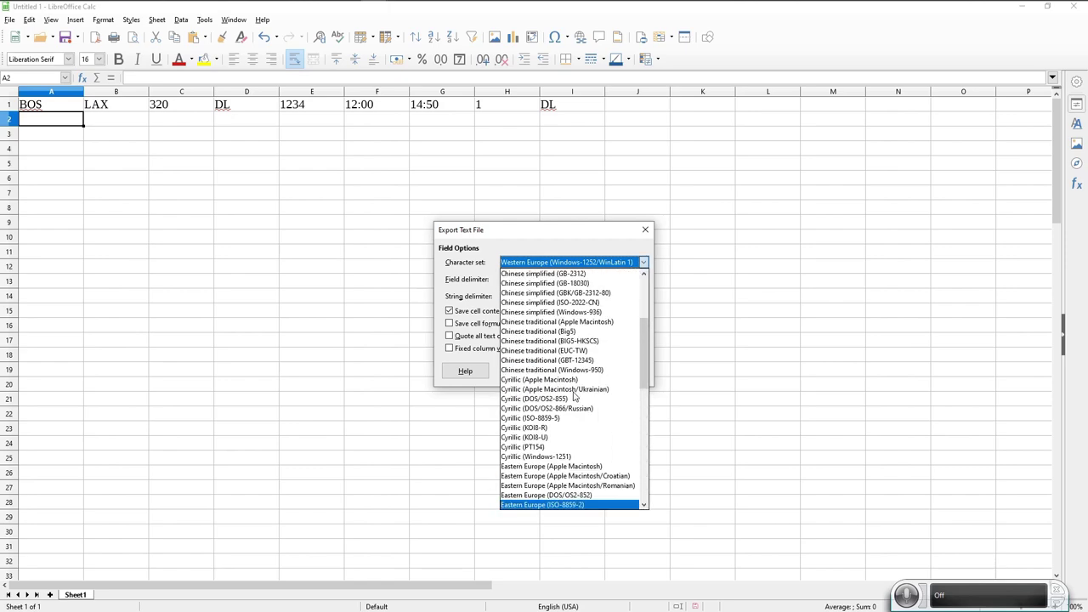
scroll(573, 391, "down", 15)
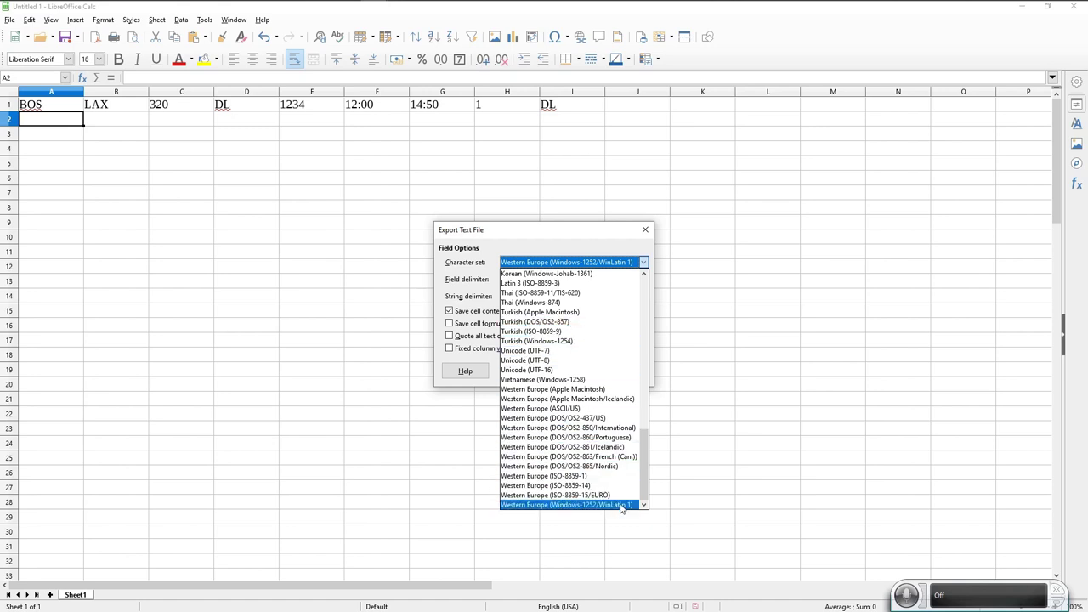
left_click(626, 505)
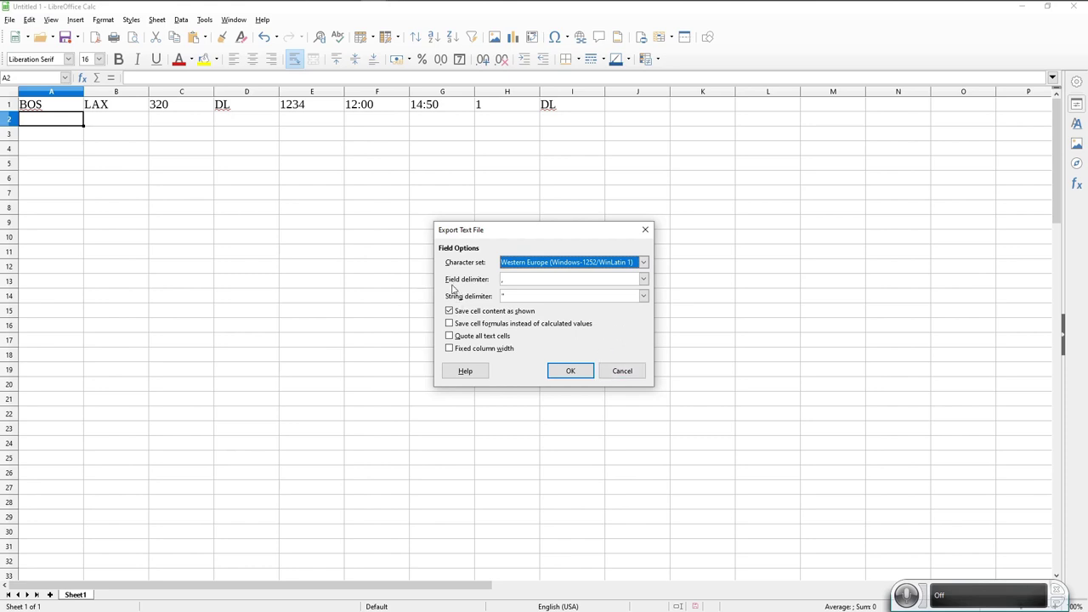
left_click(508, 280)
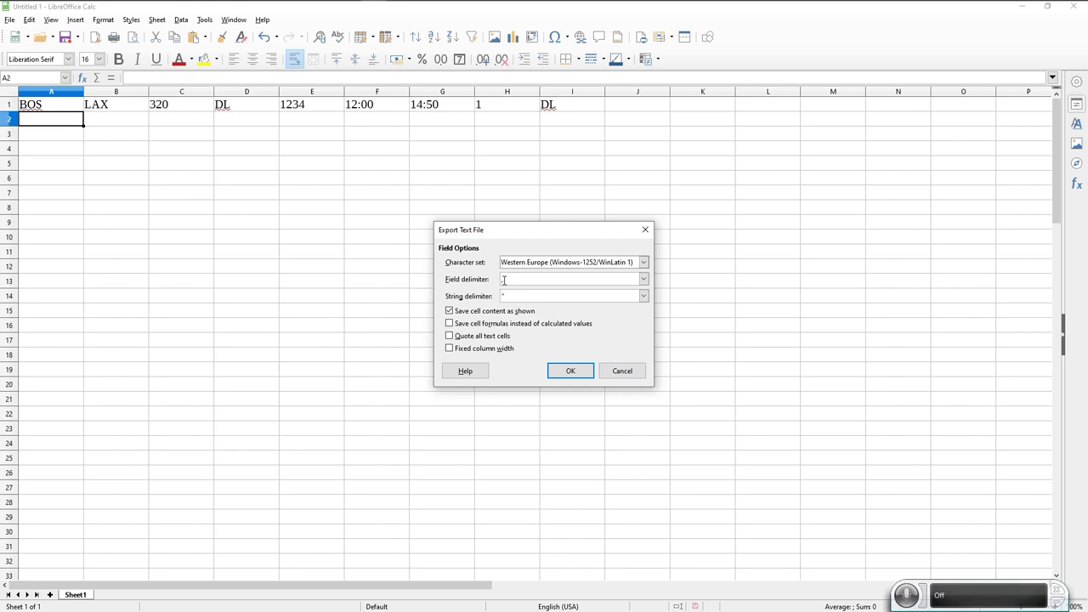
left_click(565, 372)
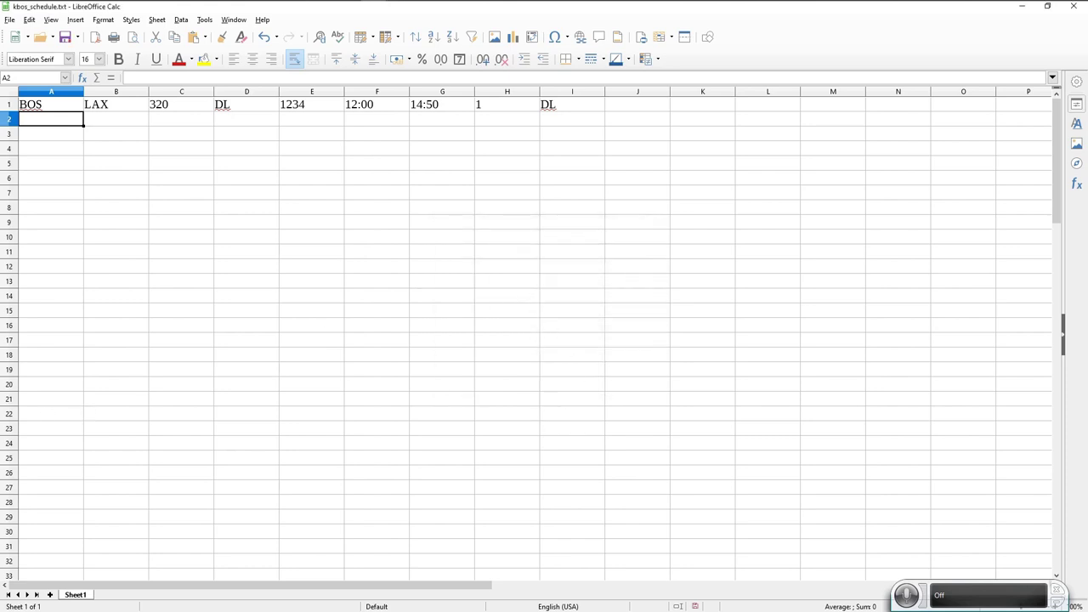
Open kbos_schedule.txt in ConTEXT and inspect its line BOS,LAX,320,DL,1234,12:00,14:50,1,DL.
left_click_drag(483, 444, 557, 107)
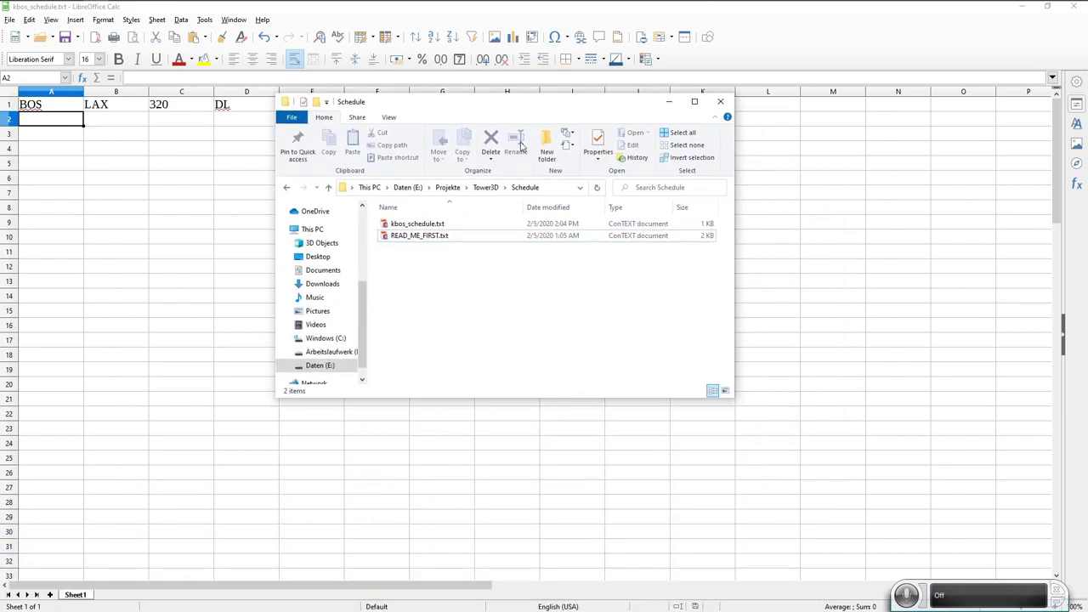
left_click(406, 226)
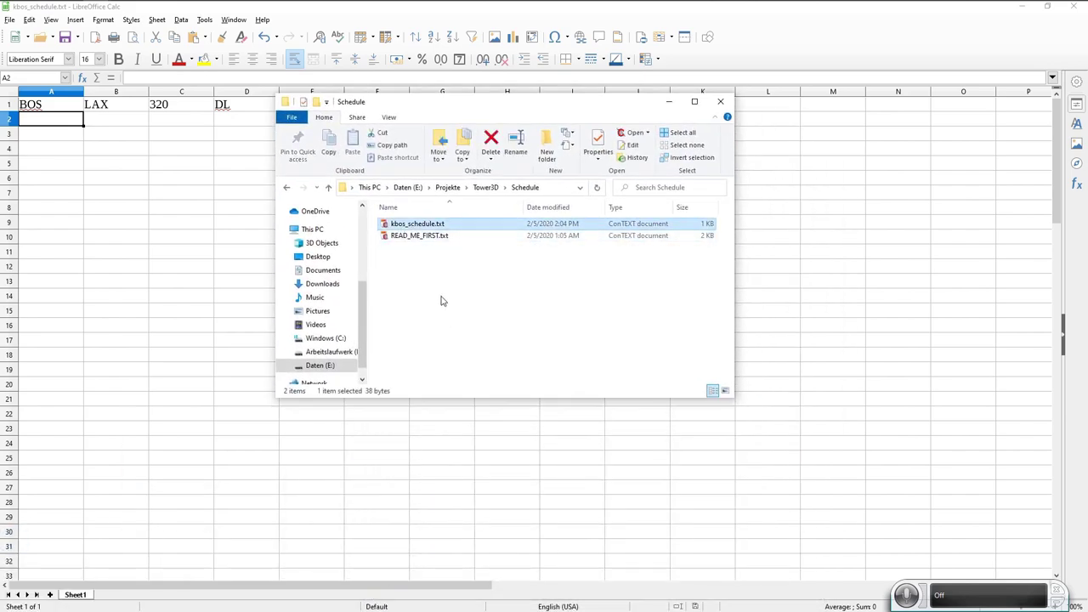
double_click(414, 225)
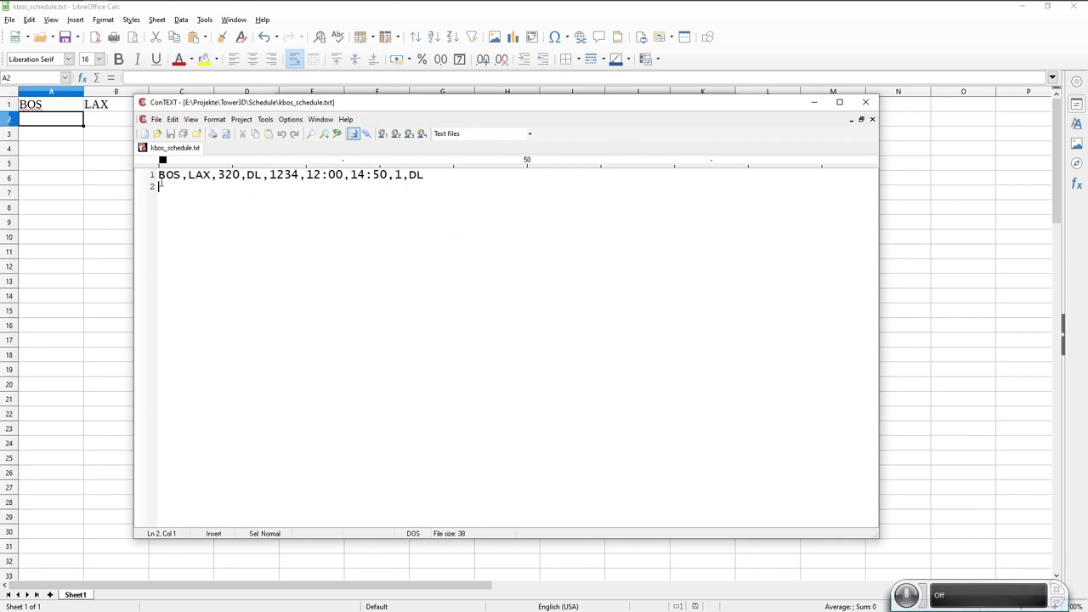
left_click_drag(158, 175, 424, 175)
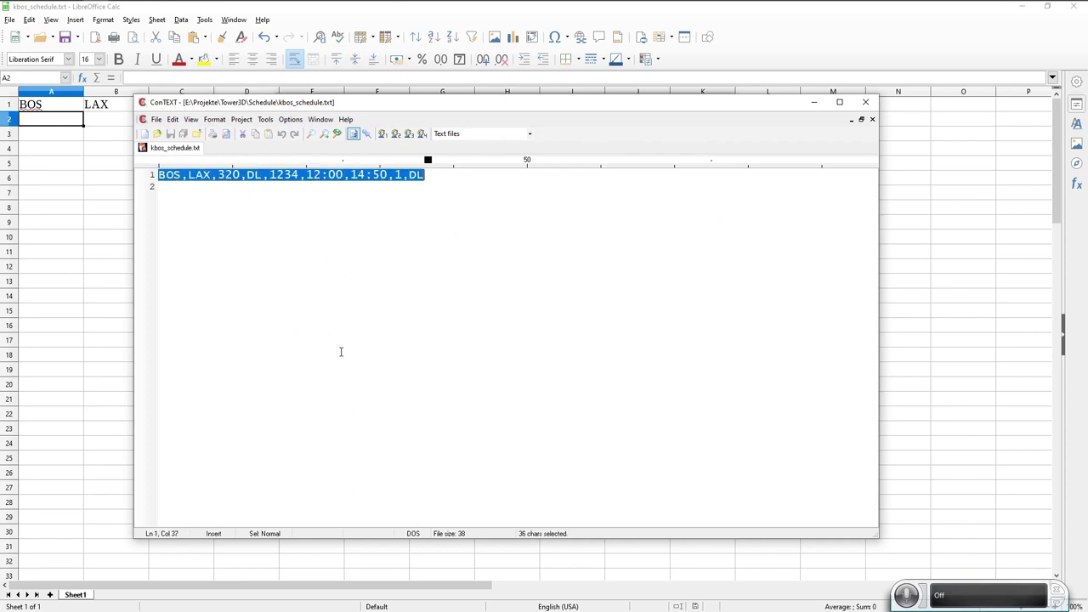
left_click(437, 284)
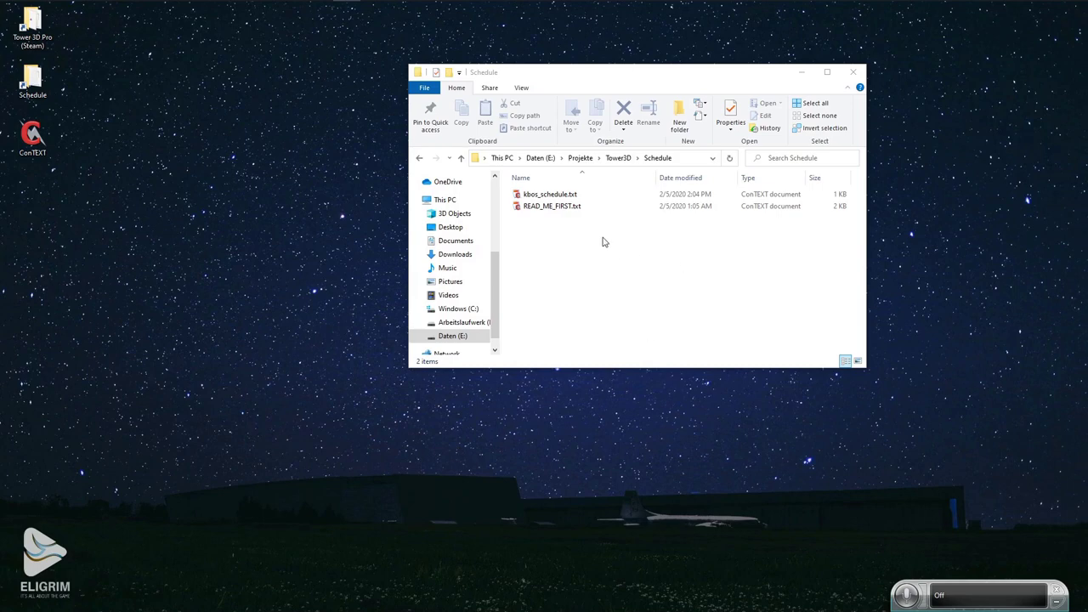
Delete kbos_schedule.txt from the Schedule folder and reposition the window.
left_click(548, 195)
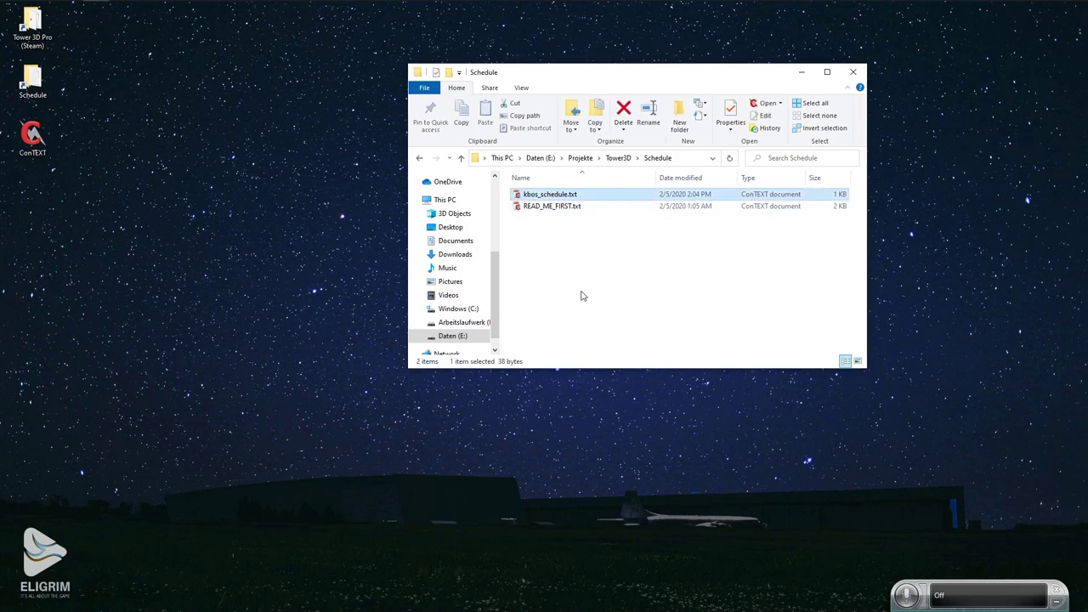
key("Delete")
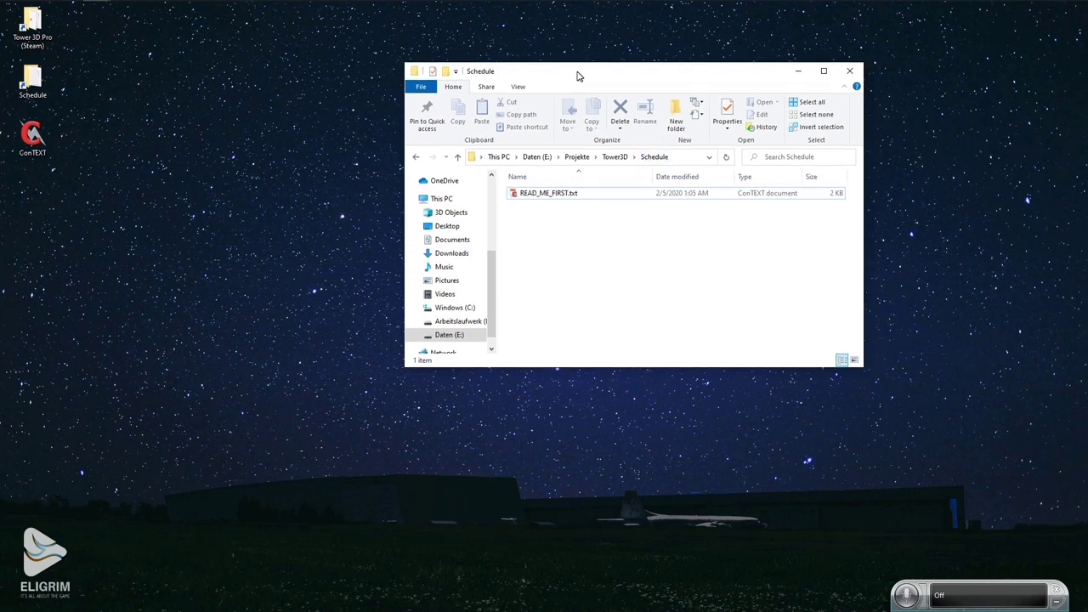
left_click_drag(575, 73, 468, 45)
Create a new folder named KBOS in the Schedule folder.
right_click(449, 218)
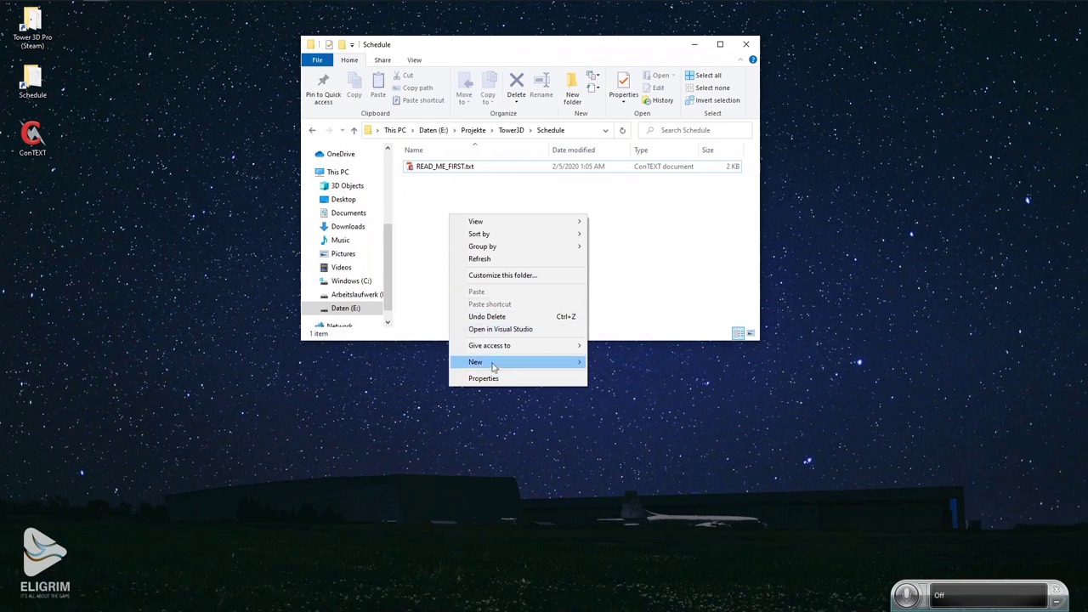
mouse_move(510, 367)
left_click(631, 367)
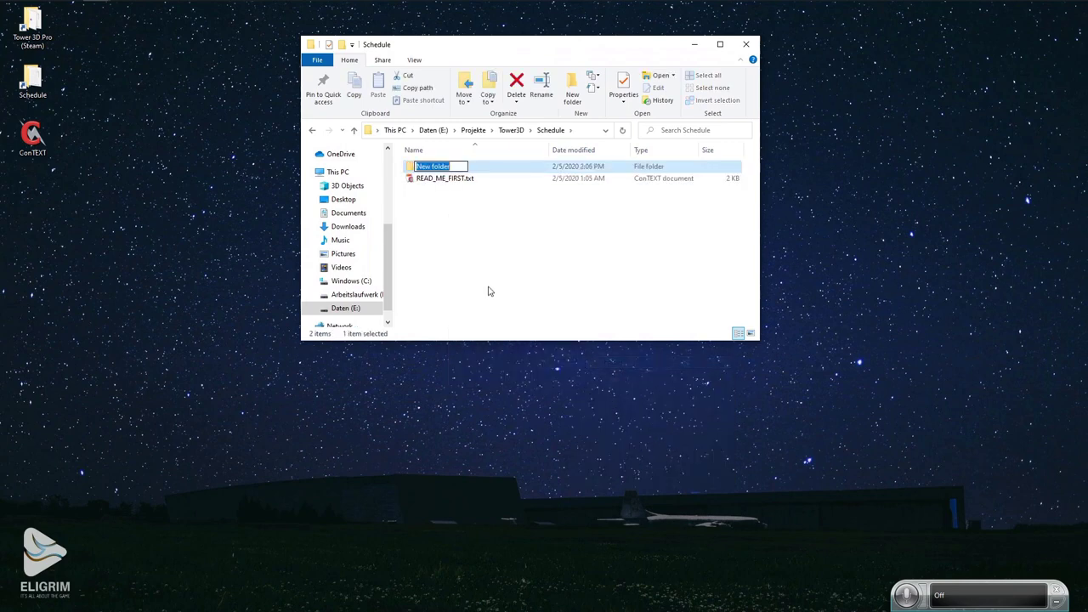
type("KBOS")
key("Return")
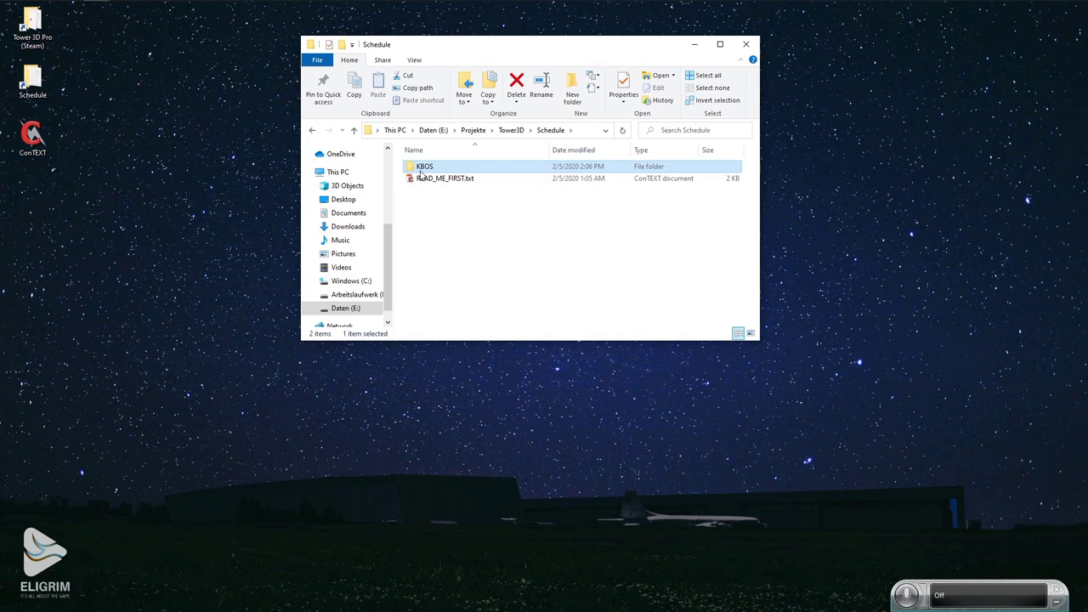
Create a second new folder named original in Schedule.
right_click(446, 219)
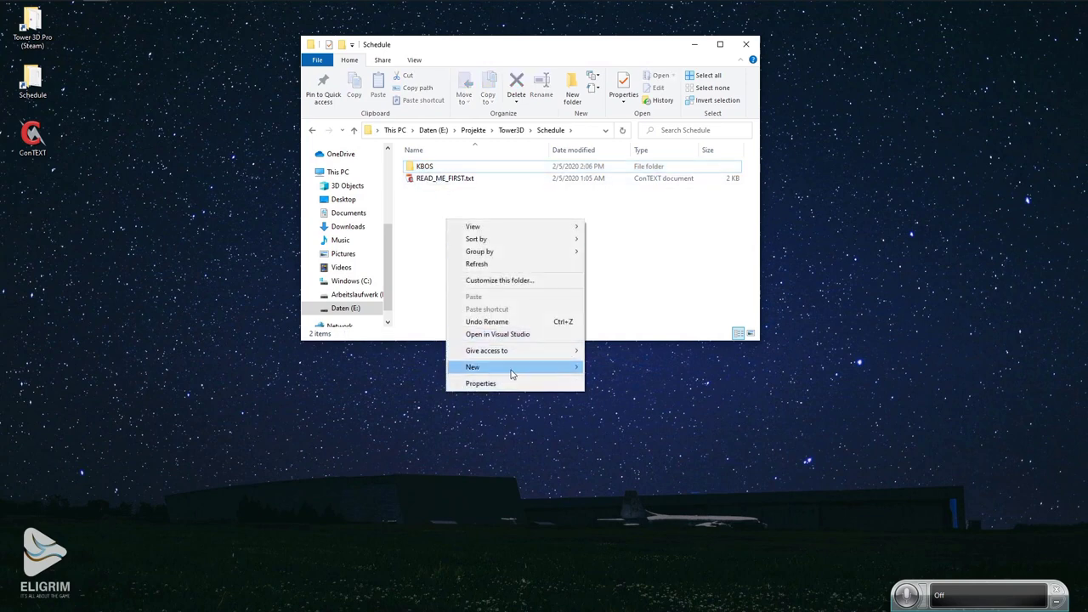
mouse_move(512, 372)
left_click(623, 371)
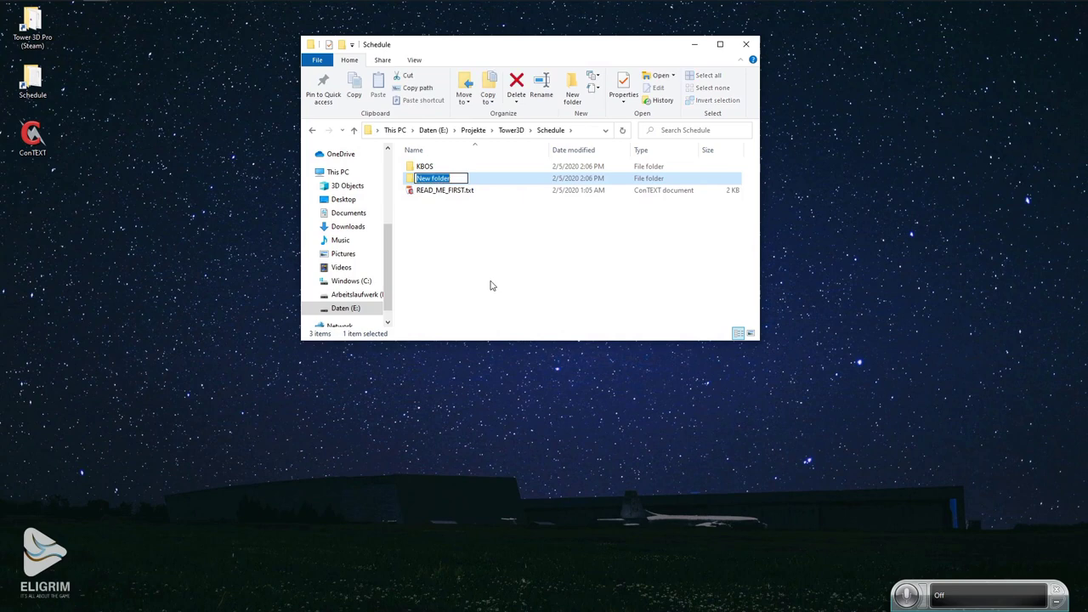
type("original")
key("Return")
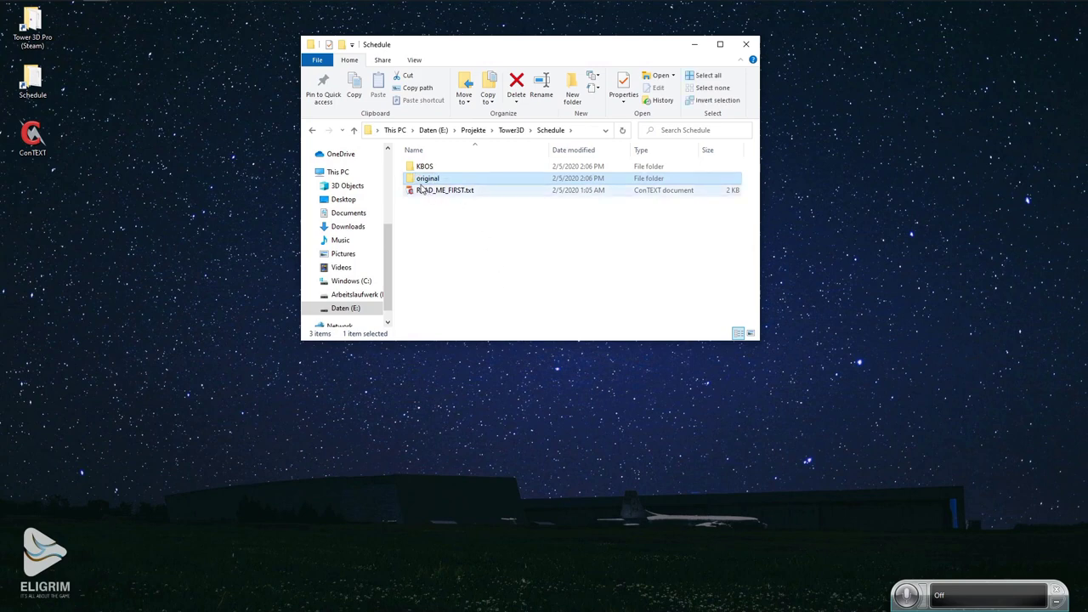
left_click(463, 291)
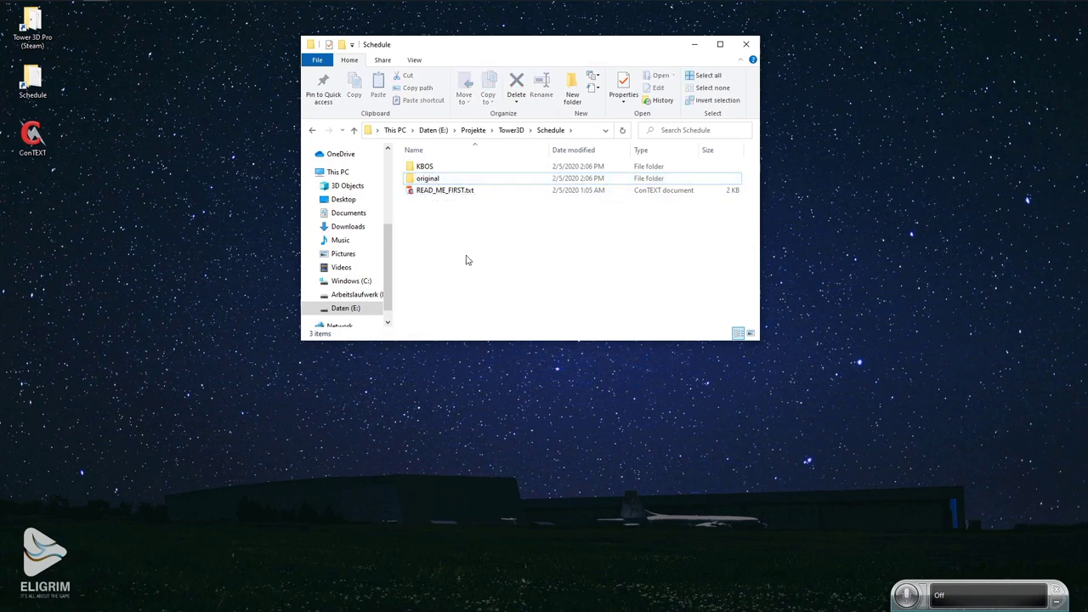
Open the empty original folder and the Tower 3D Pro game folder.
double_click(429, 185)
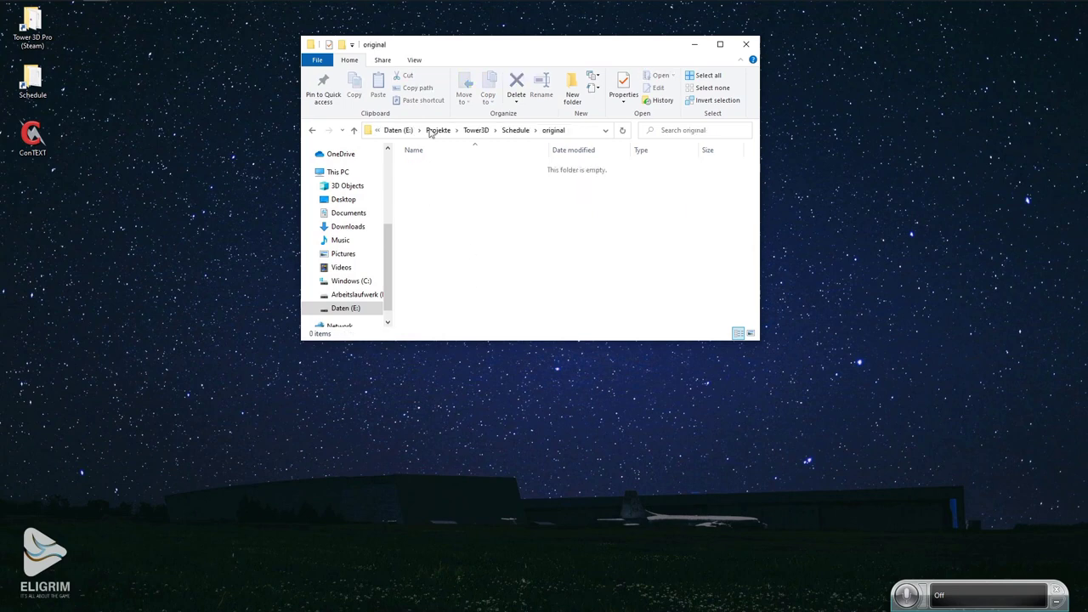
left_click_drag(445, 48, 614, 53)
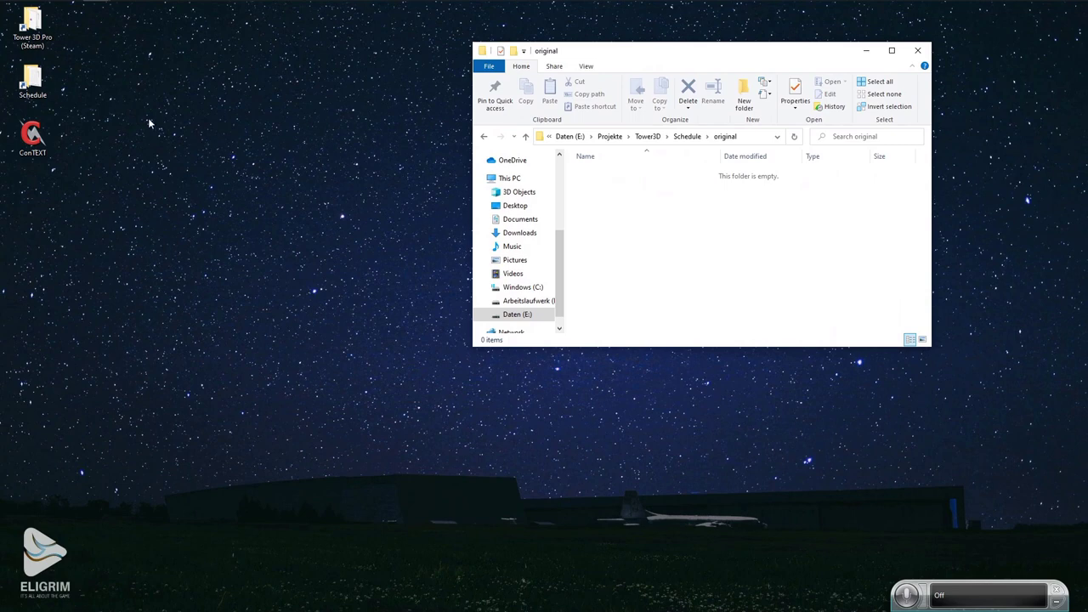
double_click(34, 27)
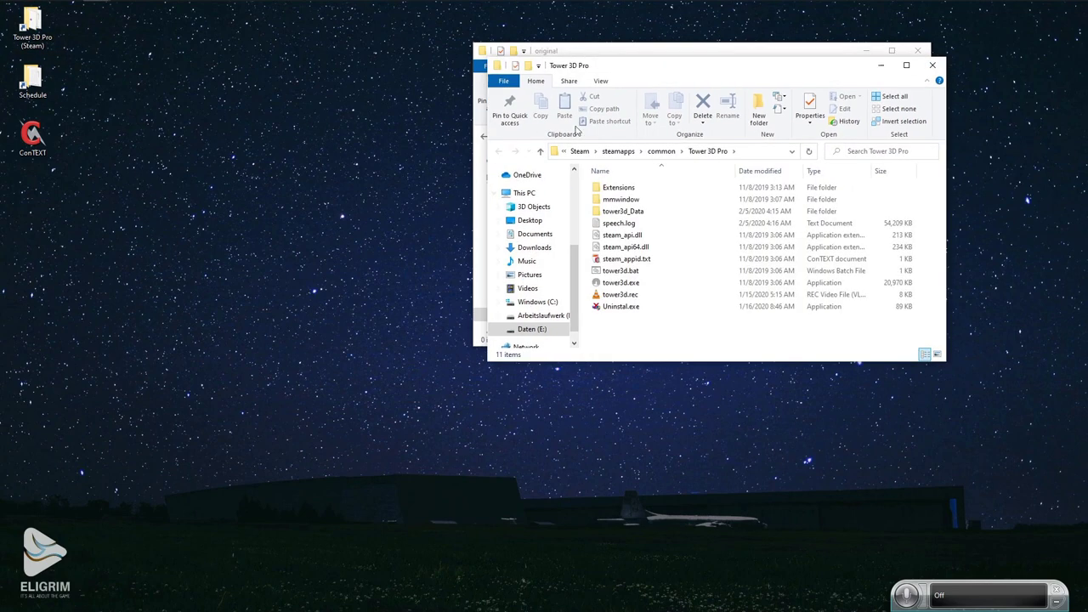
Navigate the game folder to Extensions > Airfields > KBOS.
left_click_drag(643, 66, 308, 164)
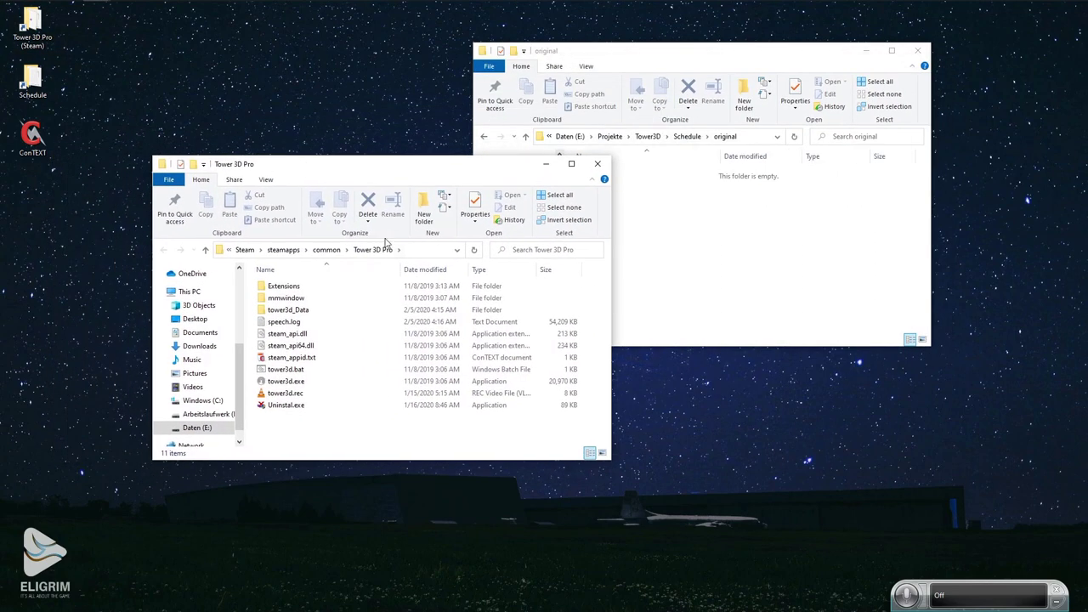
left_click(425, 250)
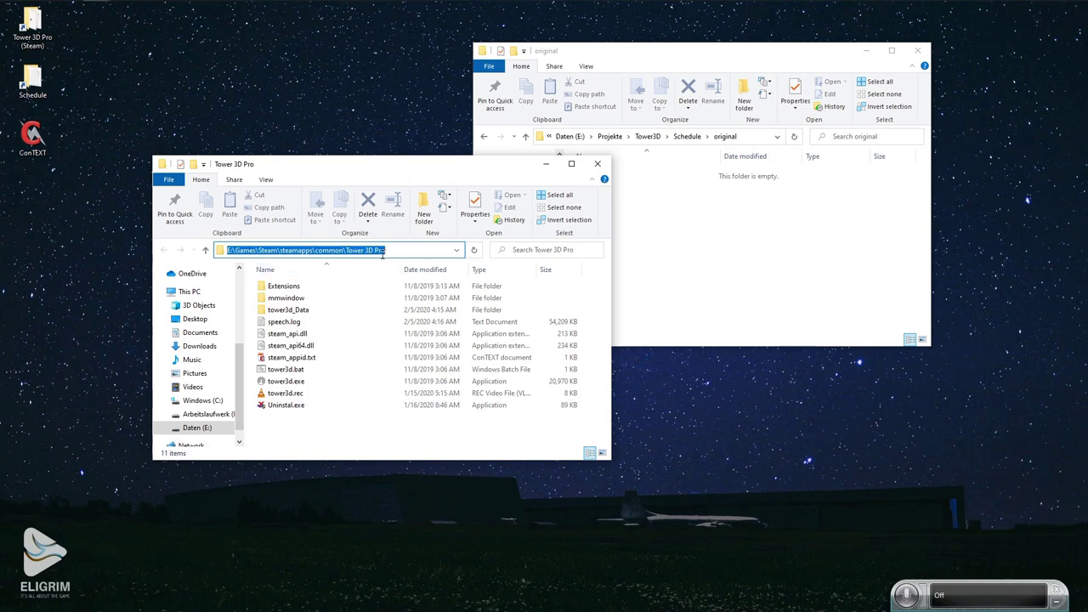
left_click(399, 251)
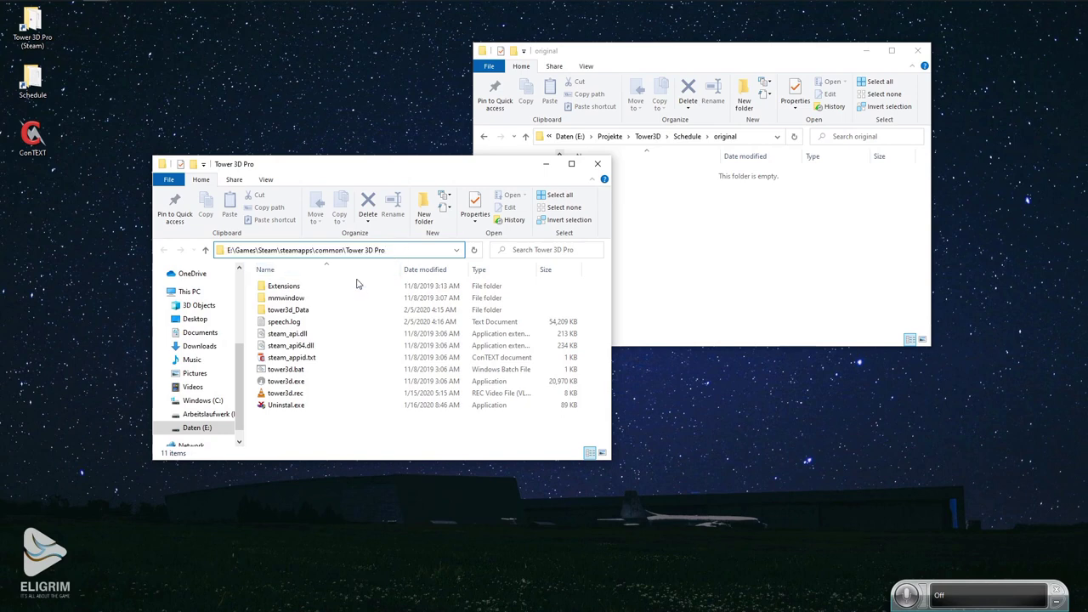
double_click(277, 289)
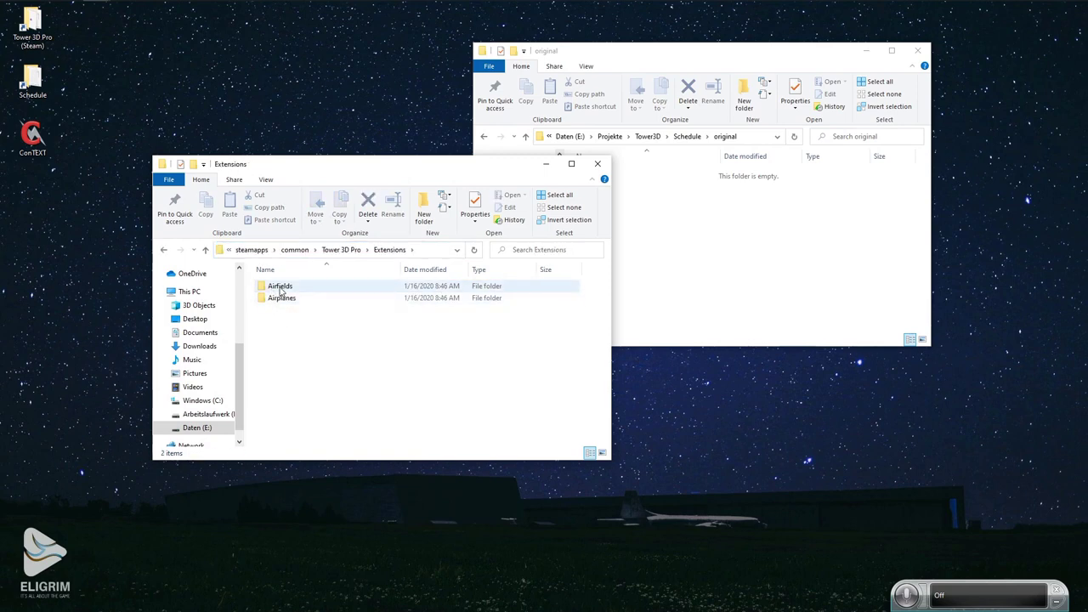
double_click(281, 289)
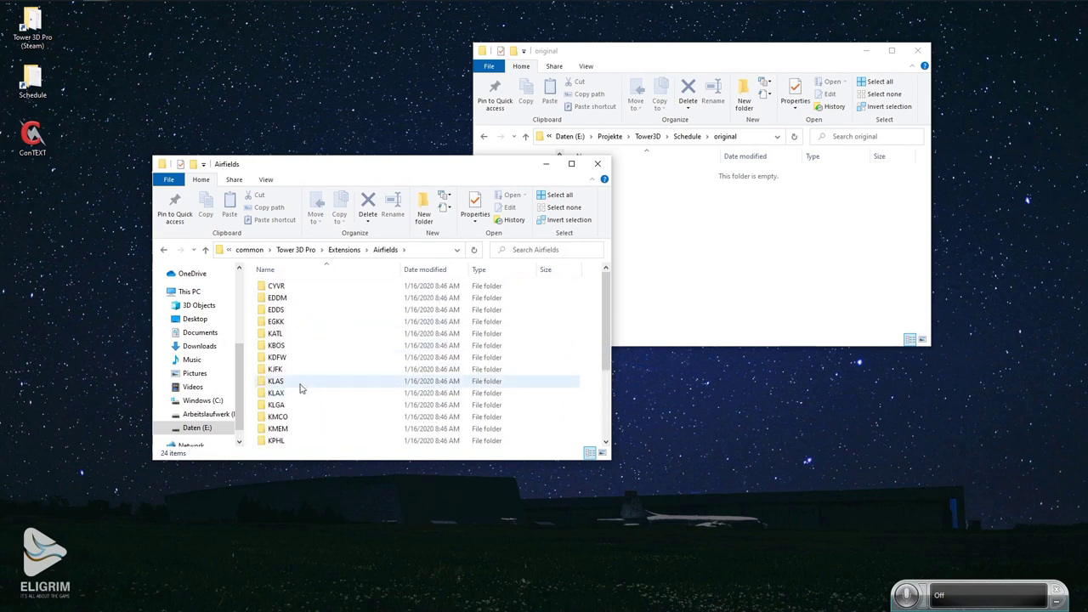
left_click(278, 349)
double_click(278, 349)
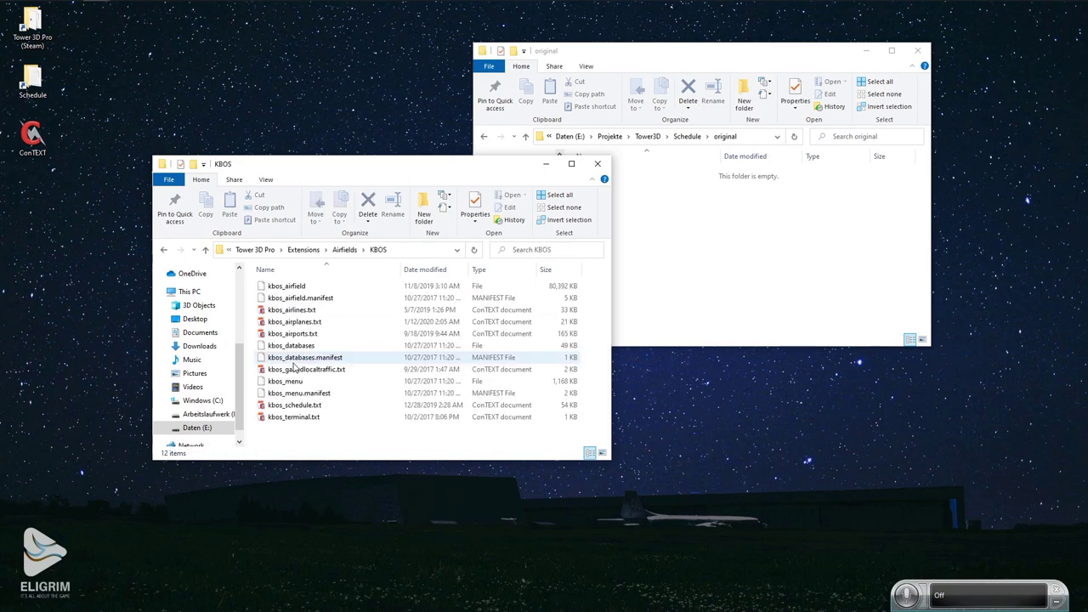
Select the kbos airlines, airplanes, airports, gaandlocaltraffic, schedule and terminal text files.
left_click(318, 310)
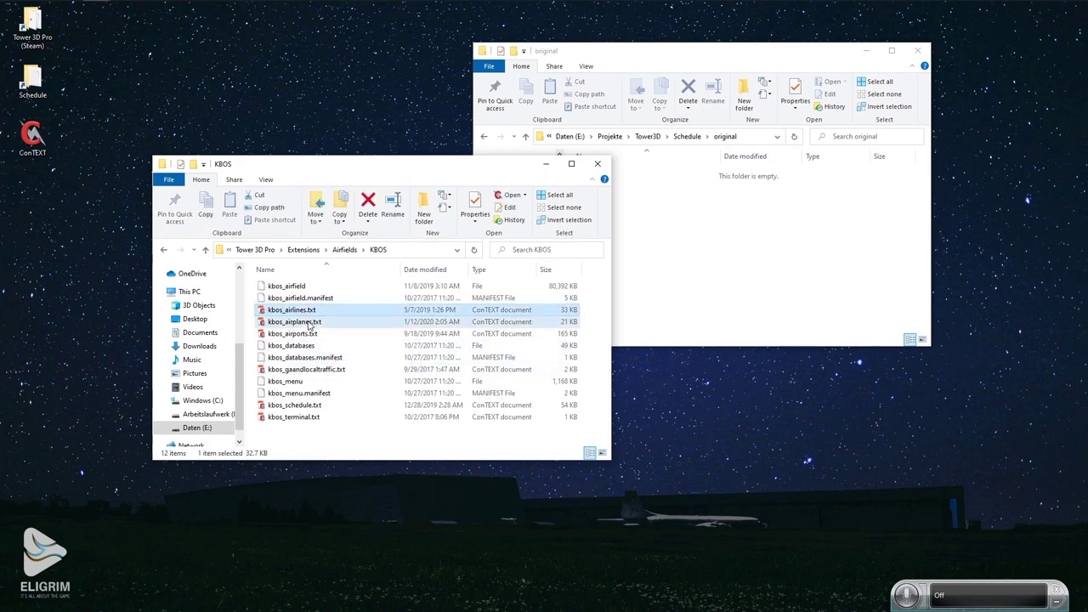
left_click(306, 322, "ctrl")
left_click(298, 334, "ctrl")
left_click(306, 368, "ctrl")
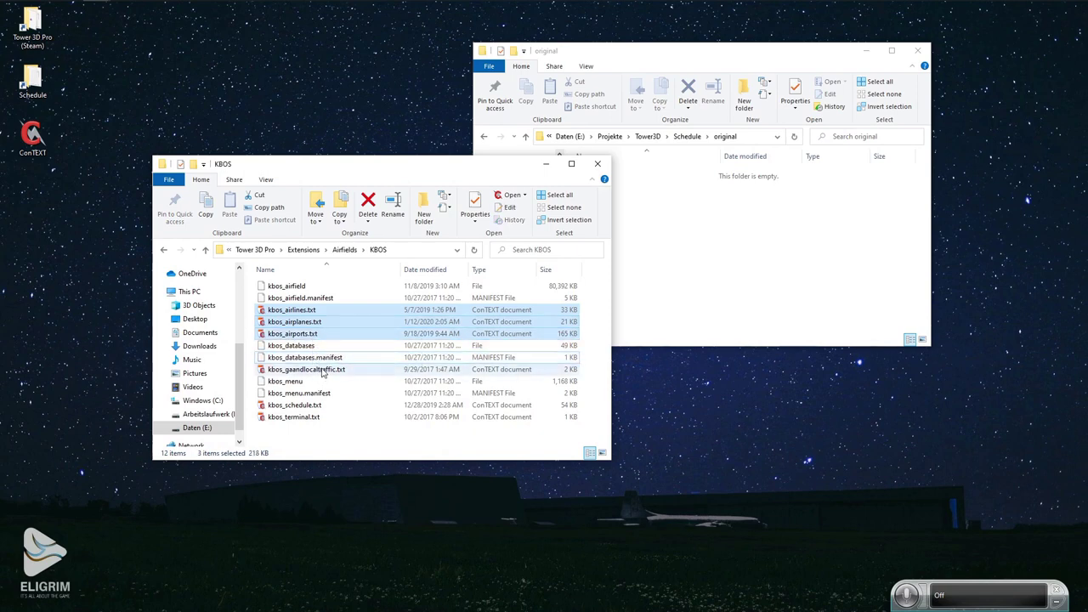
left_click(305, 407, "ctrl")
left_click(306, 417, "ctrl")
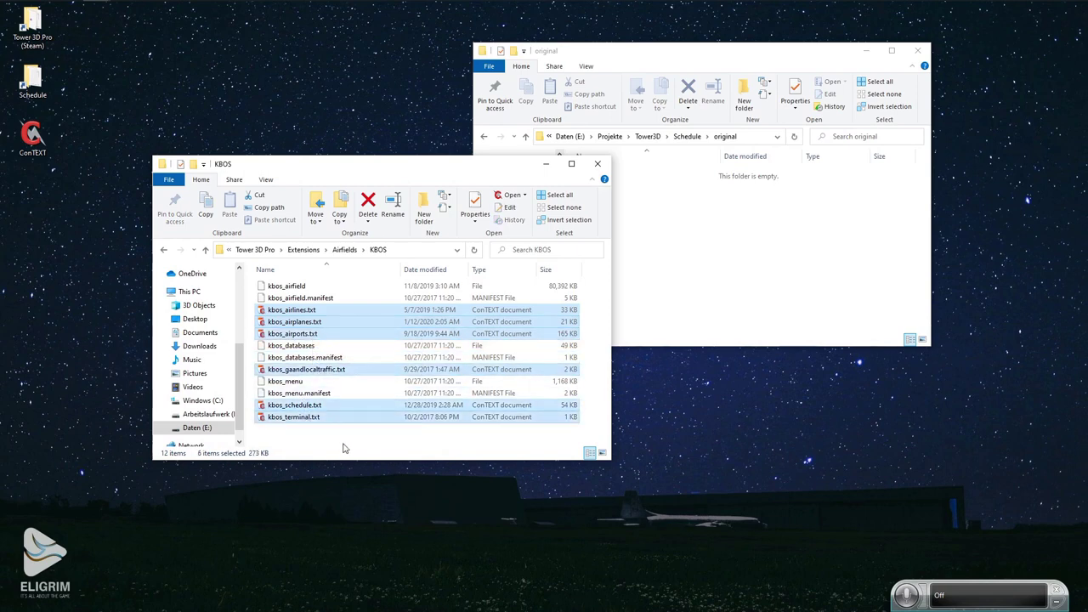
Paste the six kbos files into both the original and KBOS folders.
left_click(745, 258)
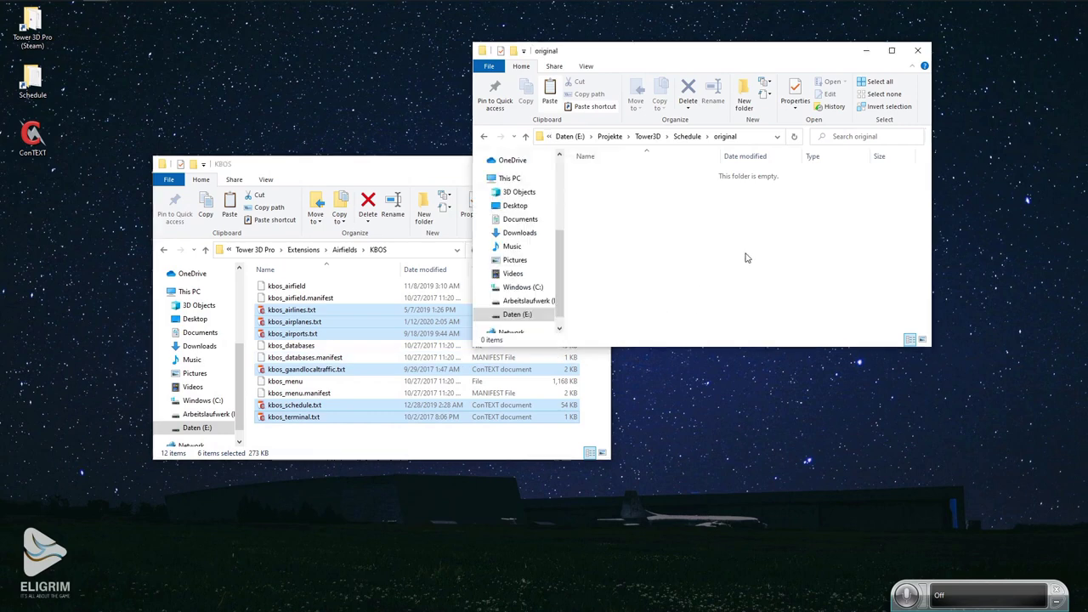
key("ctrl+v")
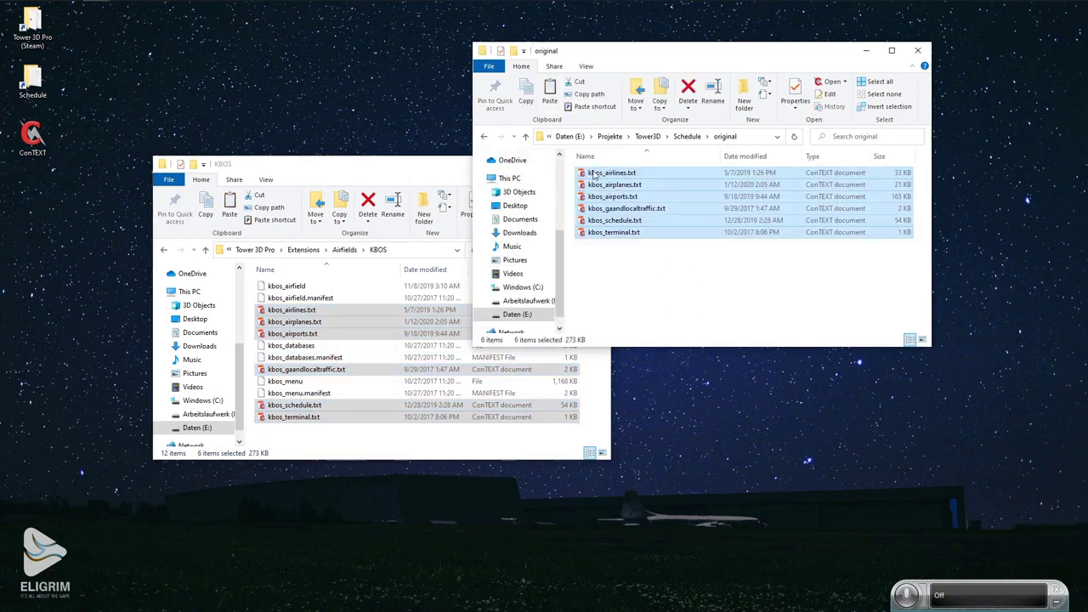
left_click(525, 137)
double_click(612, 172)
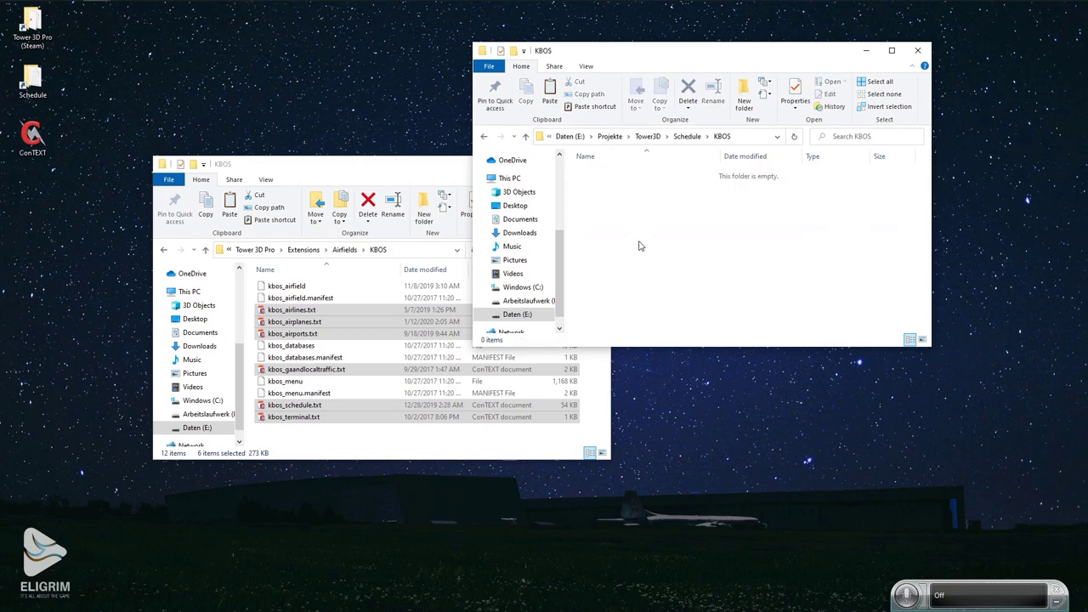
key("ctrl+v")
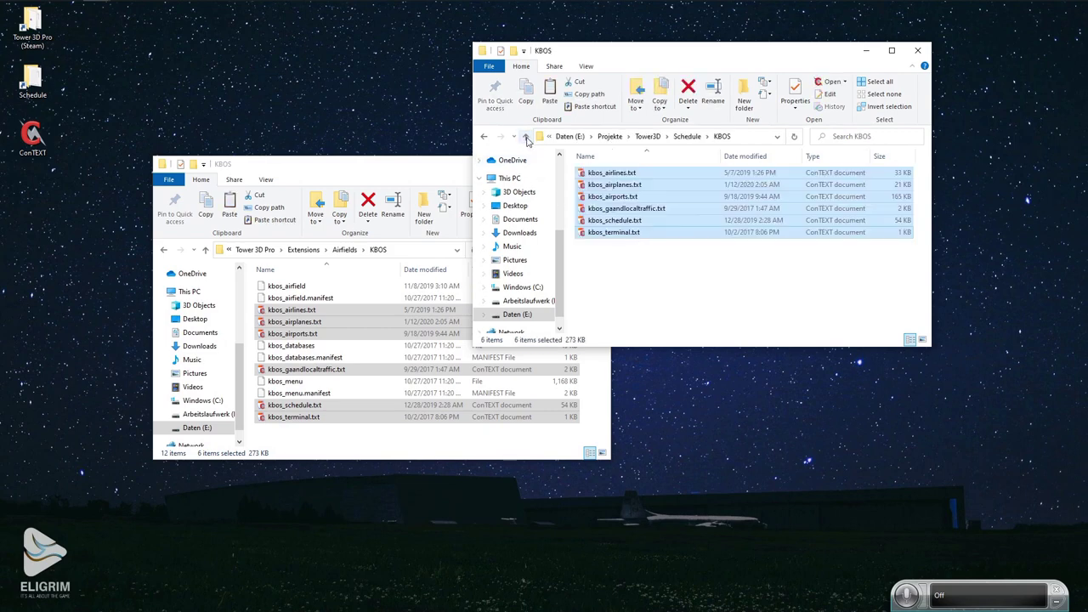
Check the files in original, then duplicate the folder as 'original - Copy'.
left_click(525, 137)
left_click(605, 187)
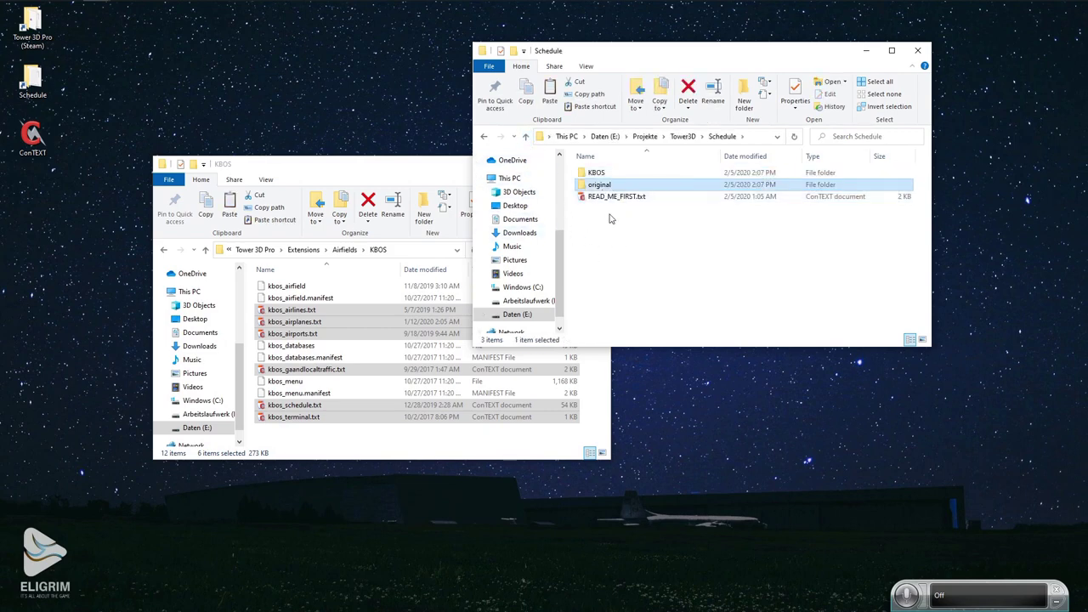
double_click(592, 188)
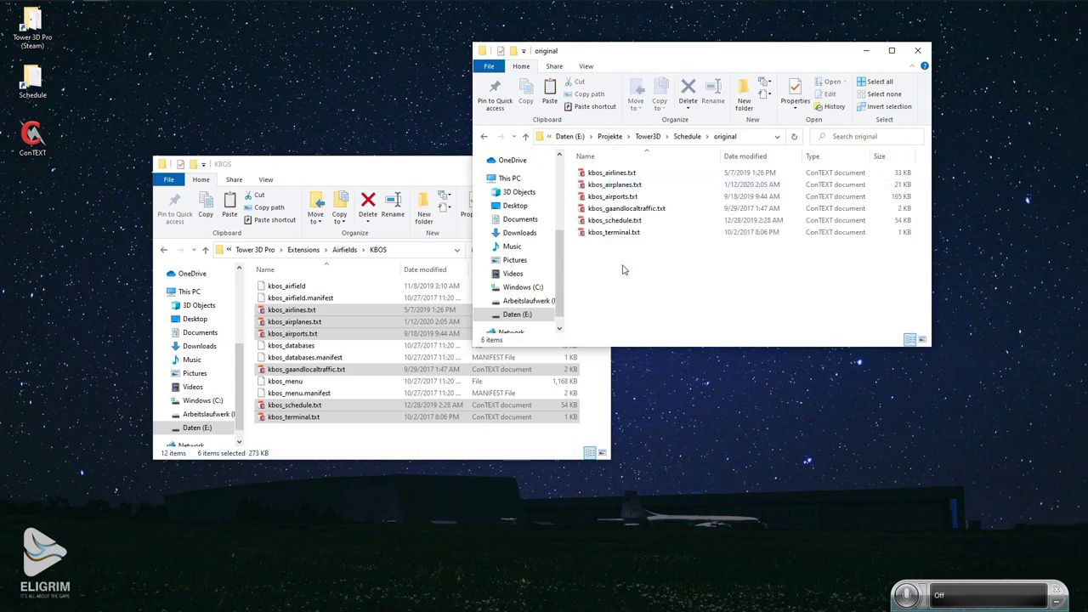
left_click_drag(623, 267, 594, 169)
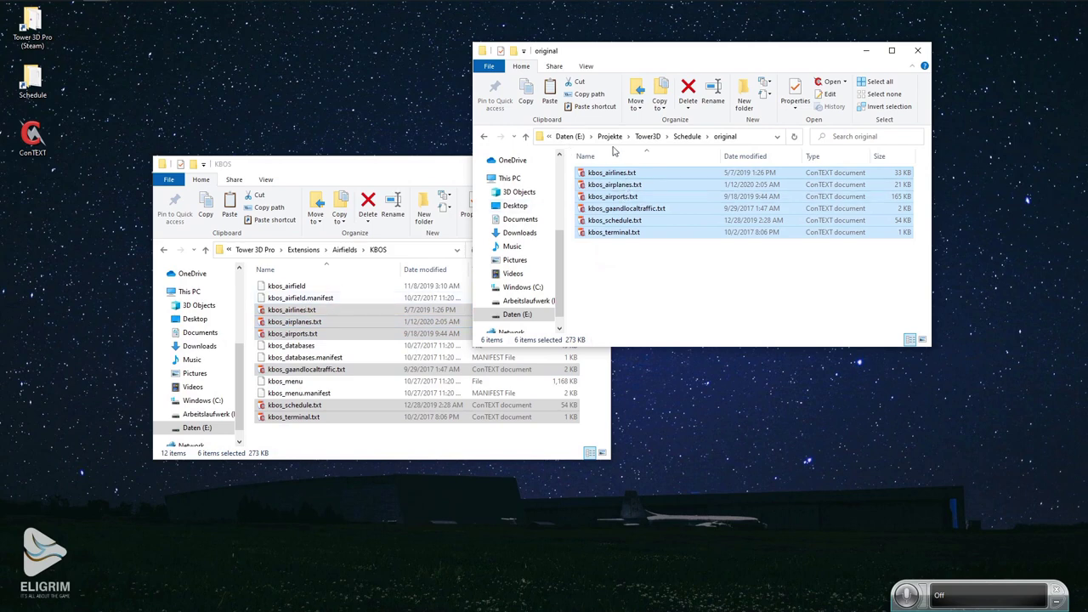
left_click(686, 136)
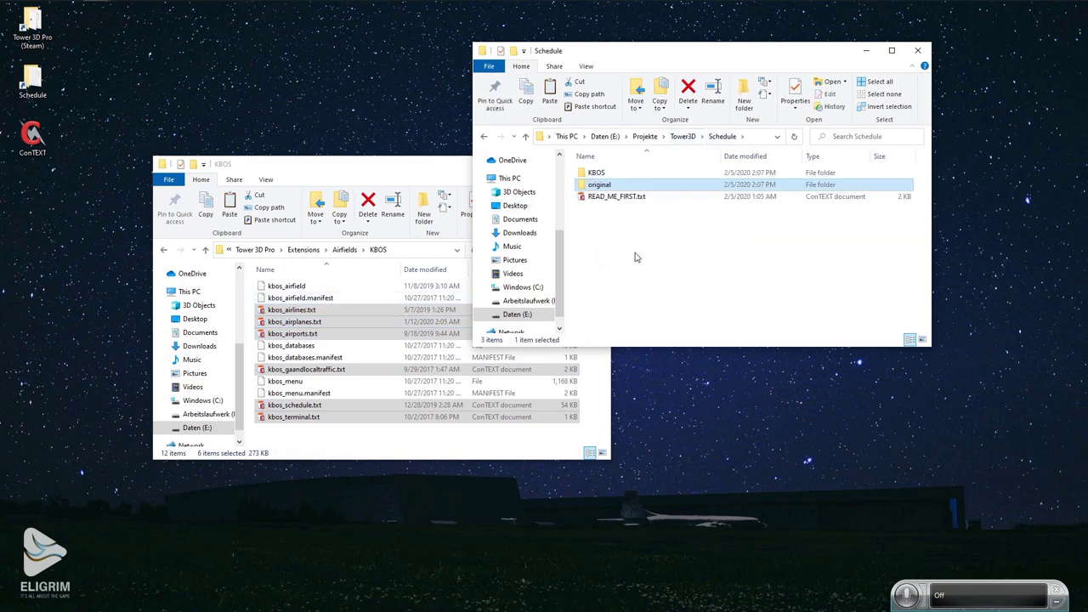
left_click(634, 257)
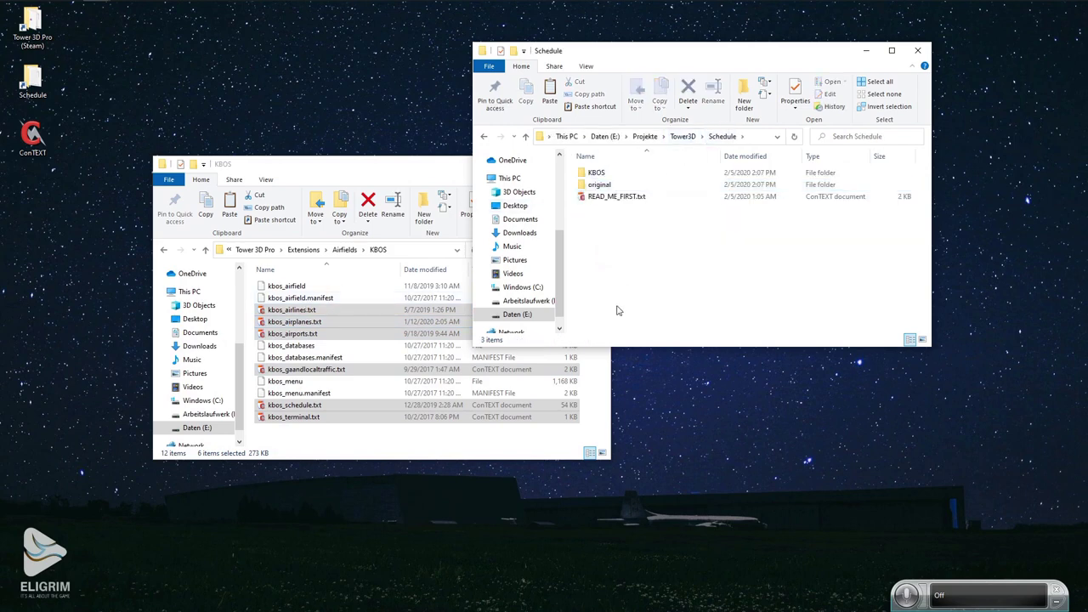
left_click(606, 187)
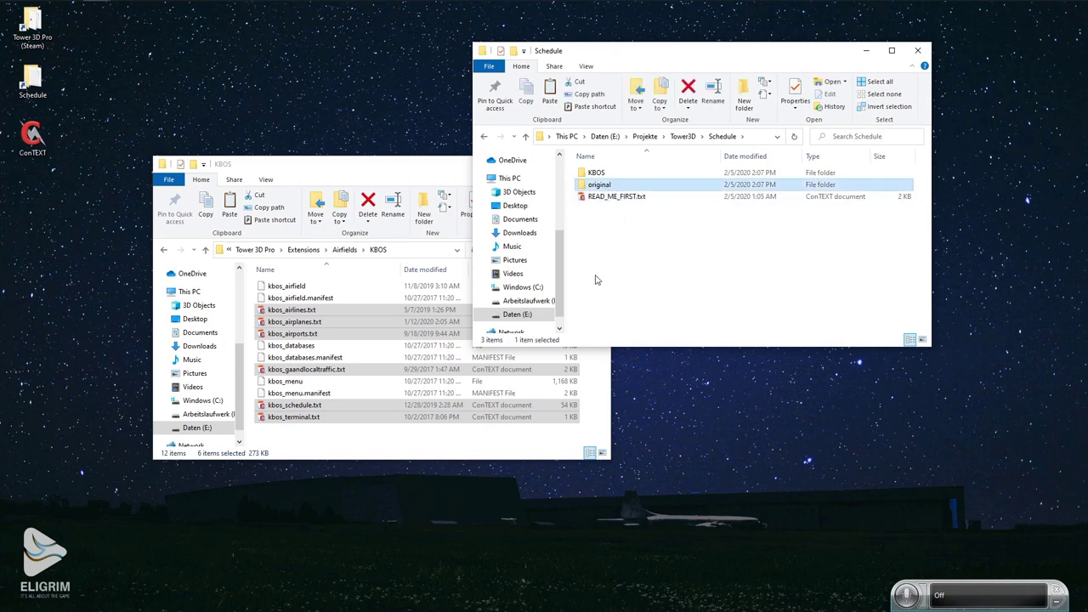
key("ctrl+c")
key("ctrl+v")
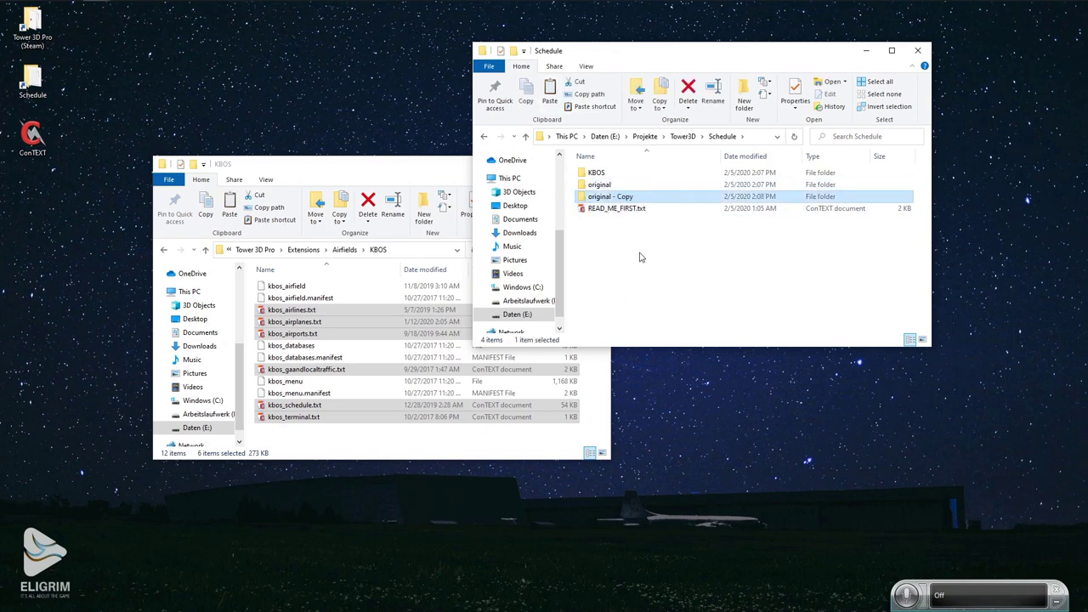
Close the game's KBOS airfield window, recentre Schedule, and enter its KBOS folder.
left_click(438, 169)
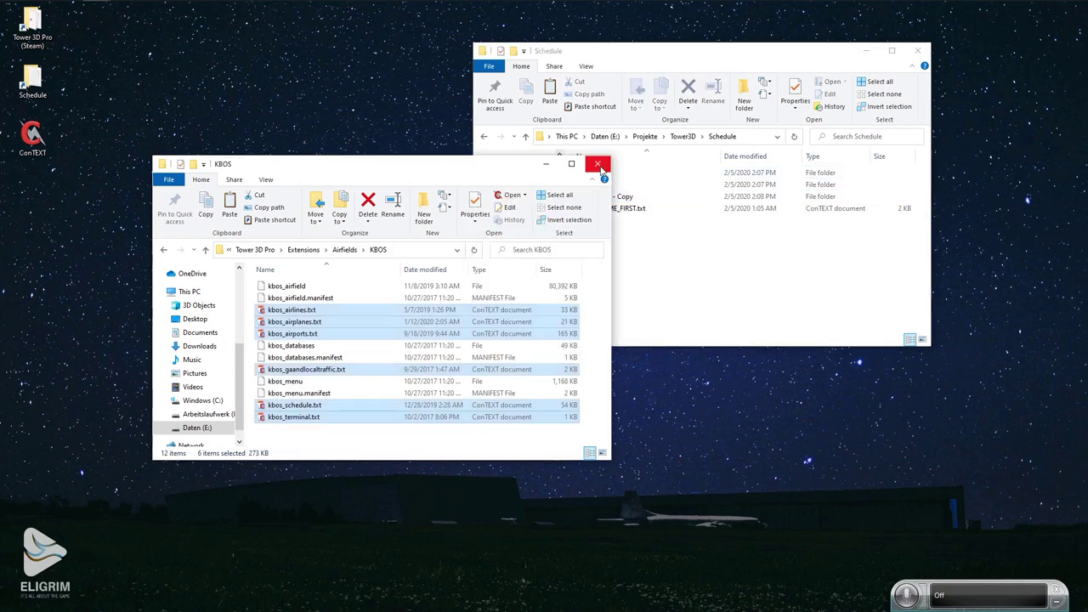
left_click(599, 164)
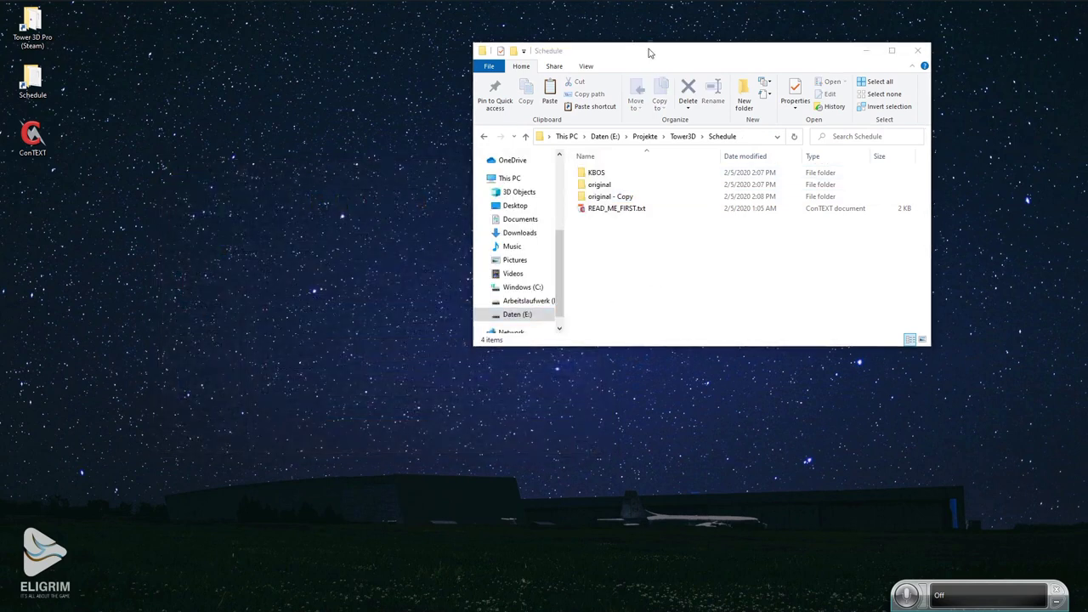
left_click_drag(648, 53, 523, 77)
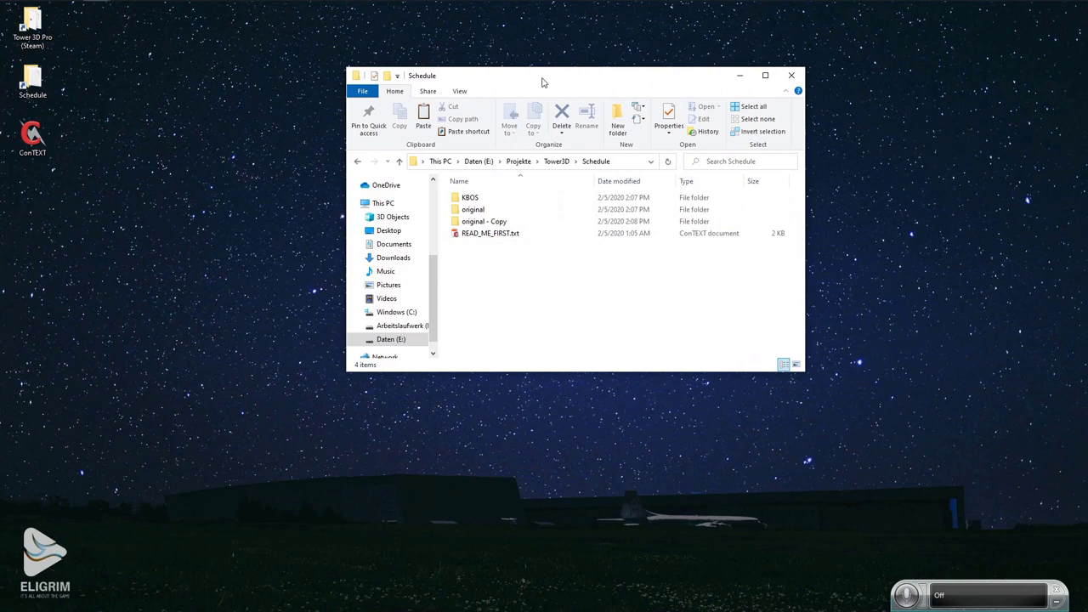
left_click_drag(544, 80, 512, 69)
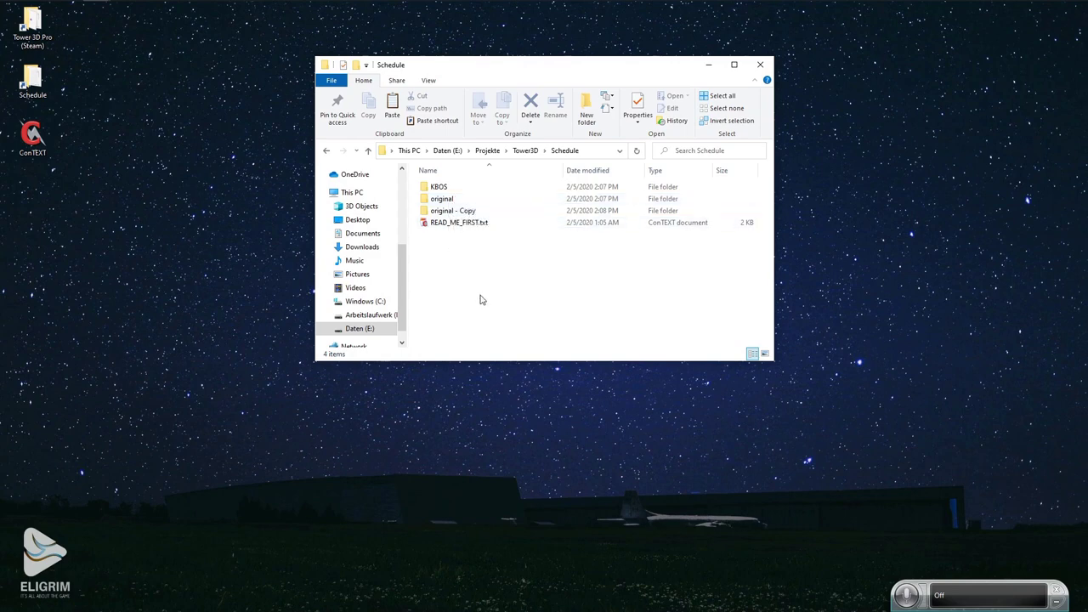
double_click(437, 191)
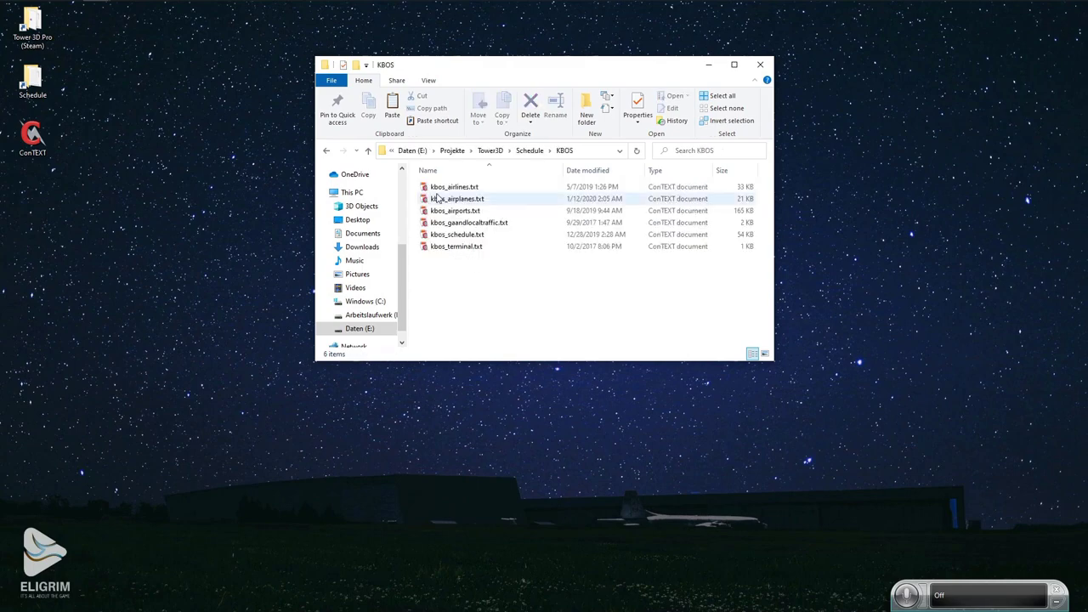
Delete all lines in kbos_airlines.txt, save and close it.
double_click(455, 186)
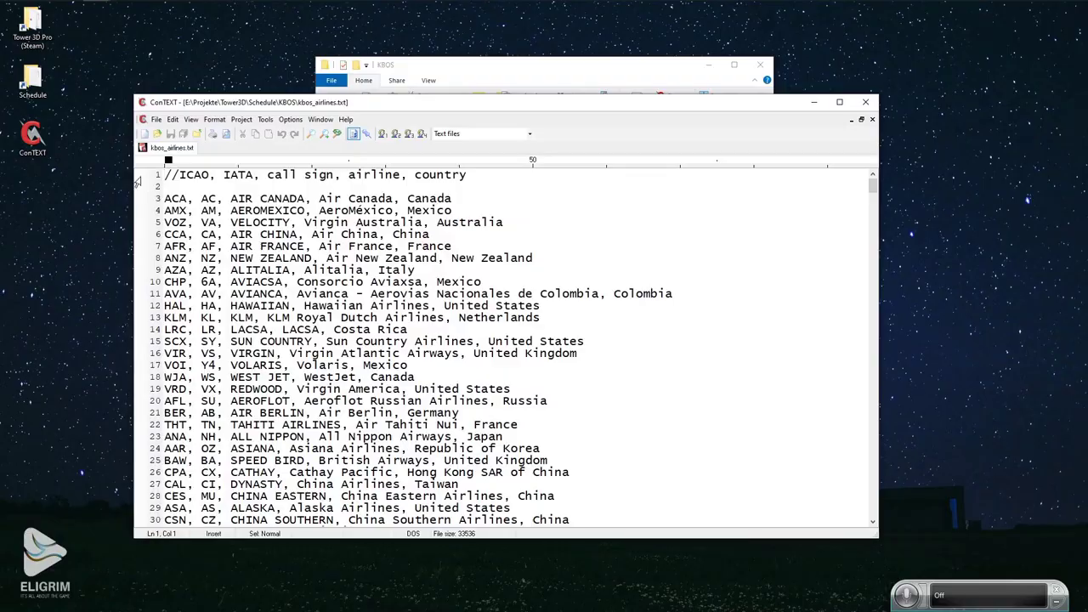
left_click_drag(139, 177, 672, 607)
key("Delete")
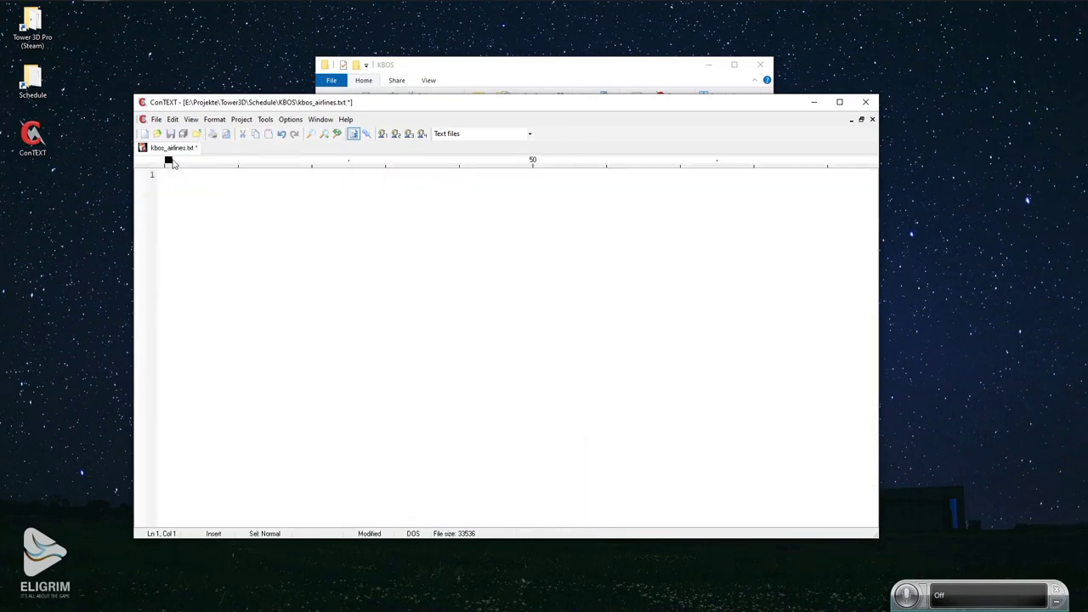
left_click(172, 135)
left_click(865, 102)
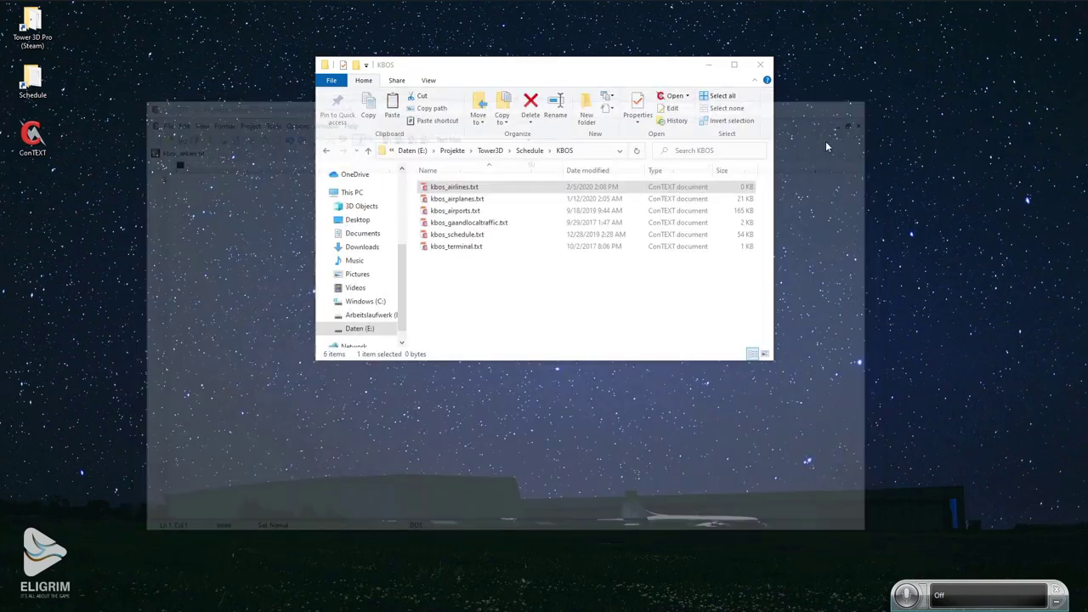
Delete all lines in kbos_airplanes.txt, save and close it.
double_click(463, 201)
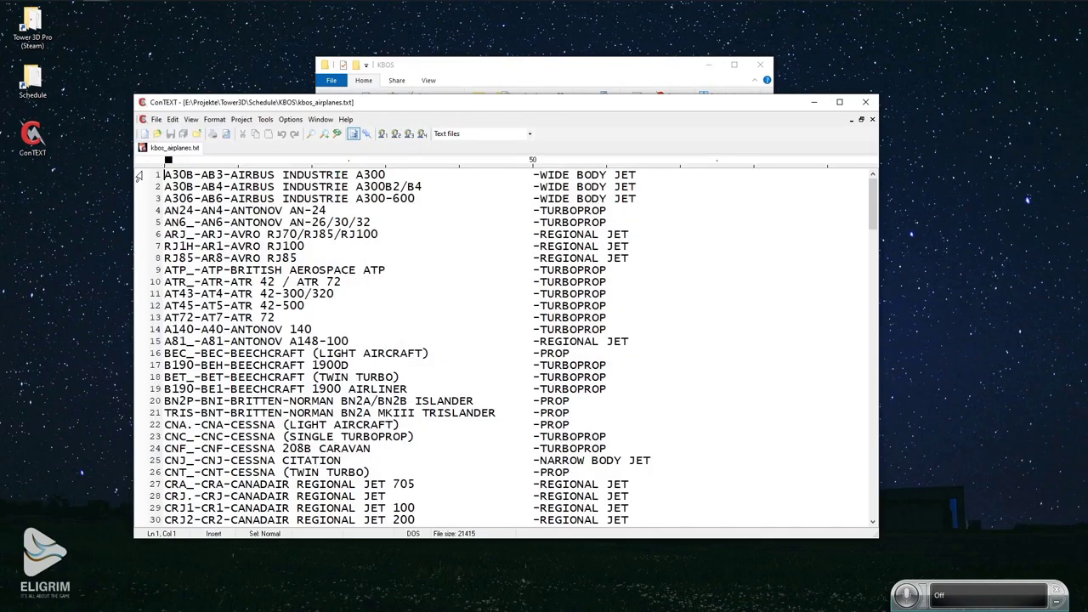
left_click_drag(139, 176, 635, 520)
key("Delete")
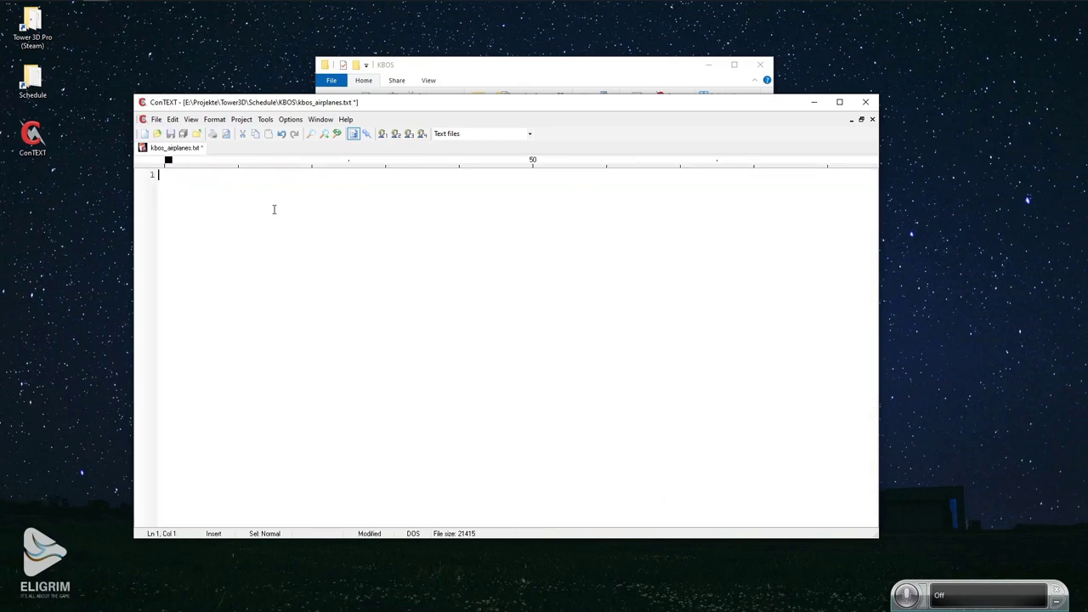
left_click(170, 133)
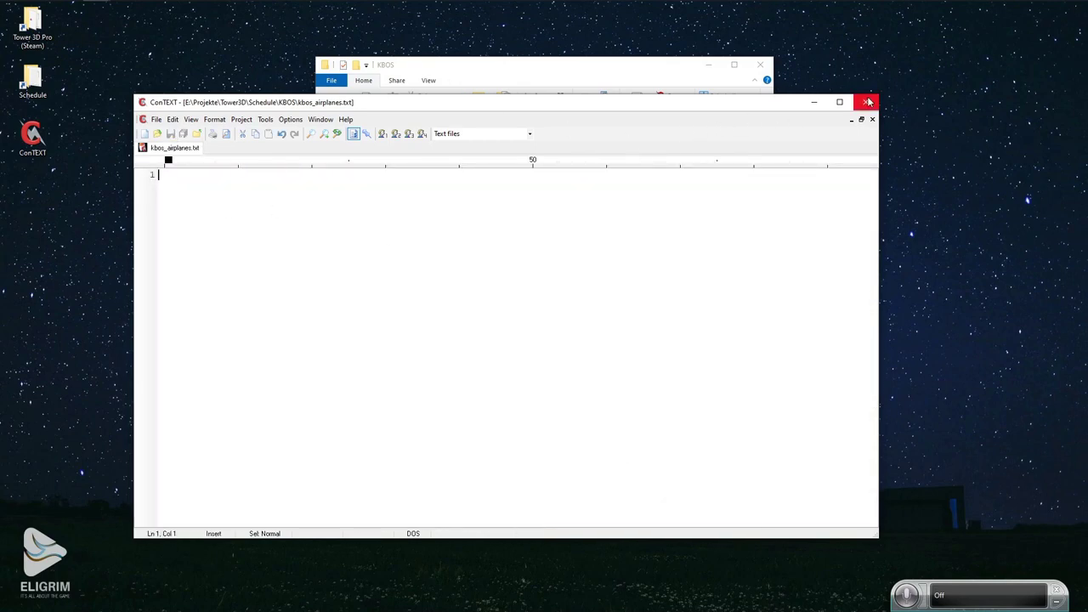
left_click(865, 102)
Select the whole kbos_airports.txt list, close it, then open kbos_gaandlocaltraffic.txt.
left_click(439, 212)
double_click(437, 215)
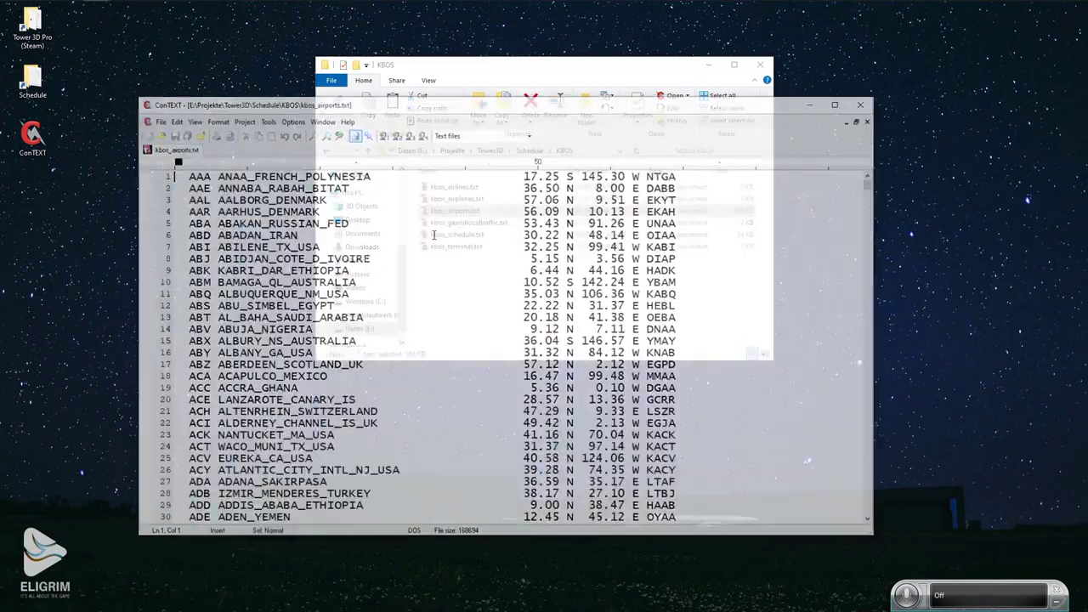
key("ctrl+a")
scroll(501, 348, "up", 15)
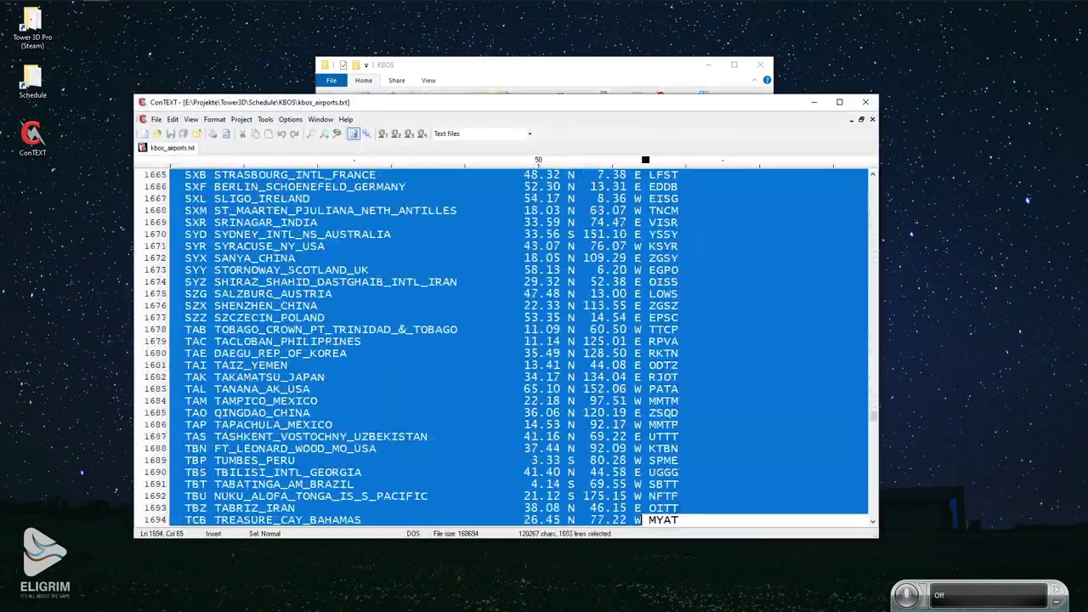
left_click(865, 102)
double_click(439, 224)
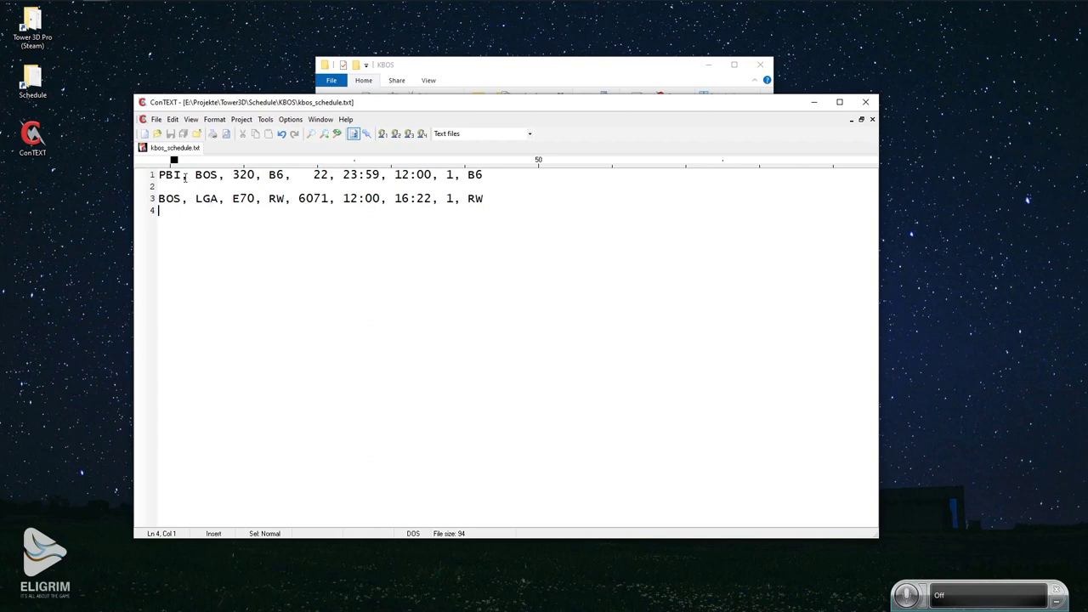
Replace line 1's origin PBI, aircraft 320, airline codes B6 and flight number with xx placeholders.
left_click(140, 180)
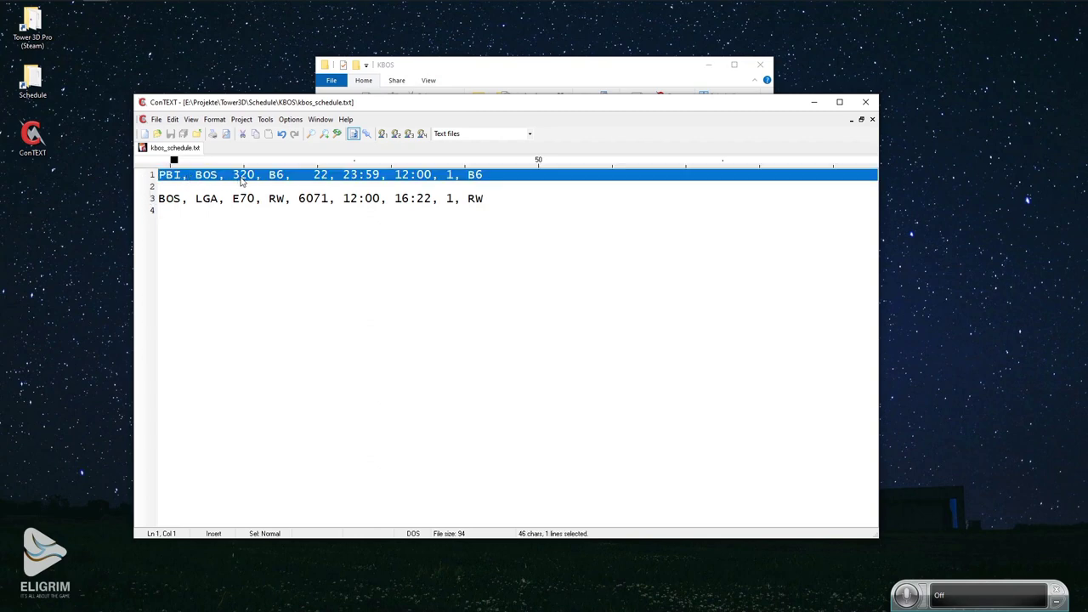
left_click(142, 203)
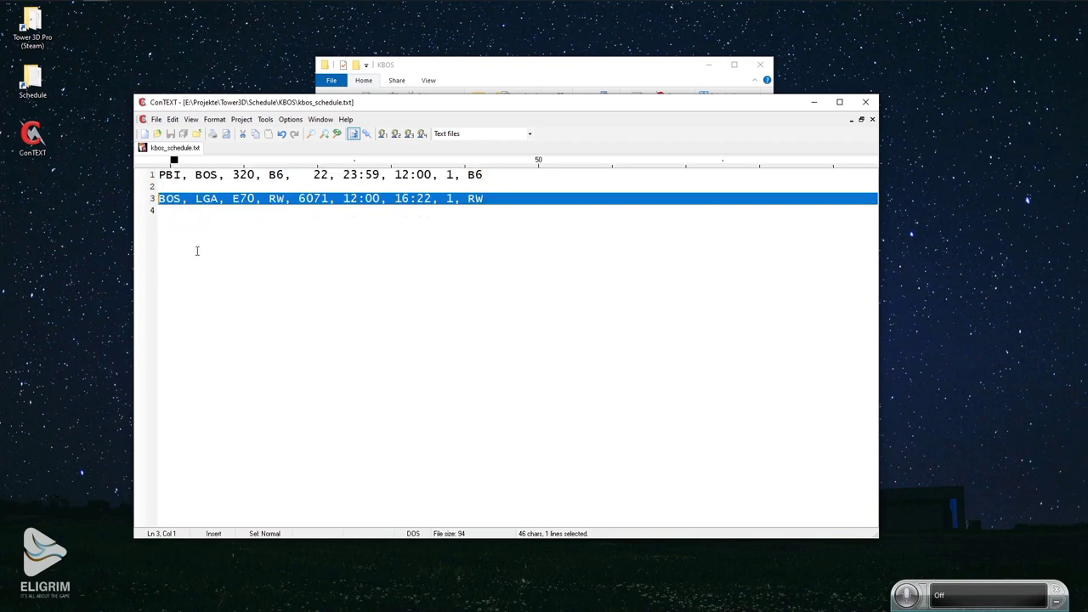
left_click(138, 180)
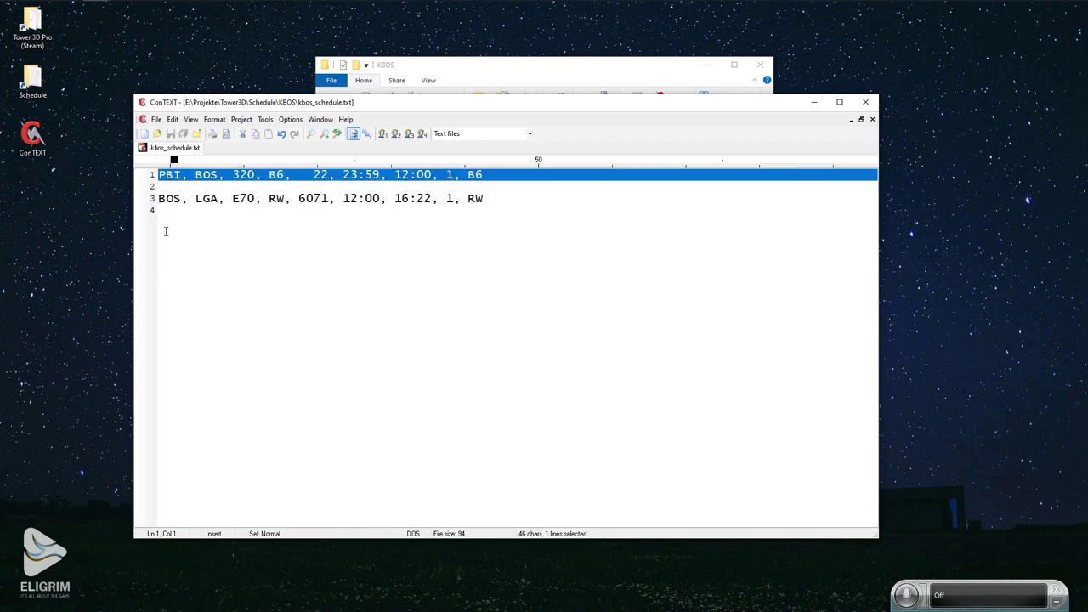
double_click(163, 174)
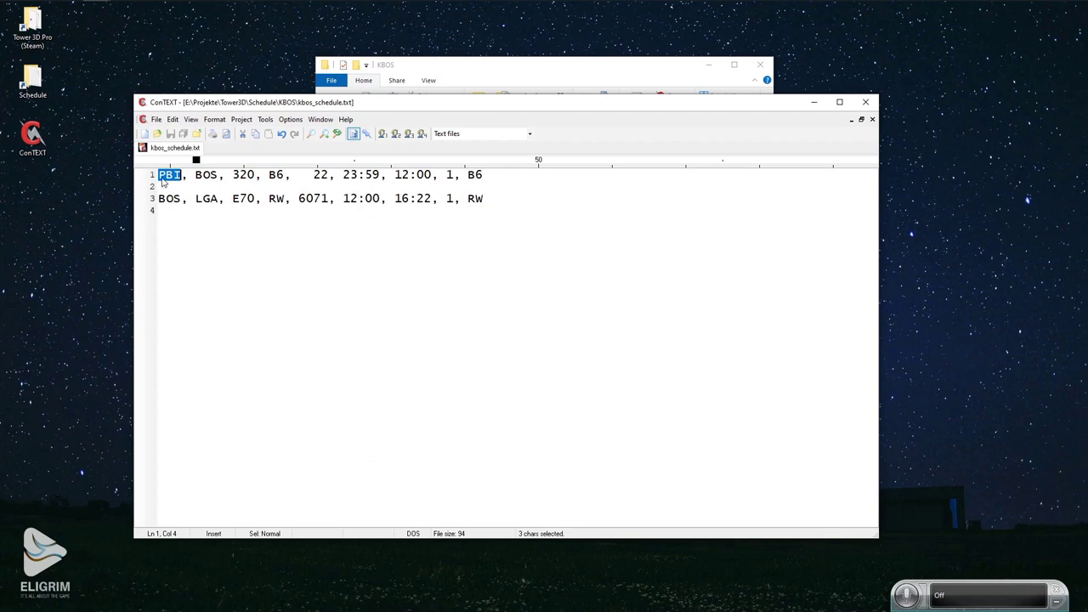
type("xxx")
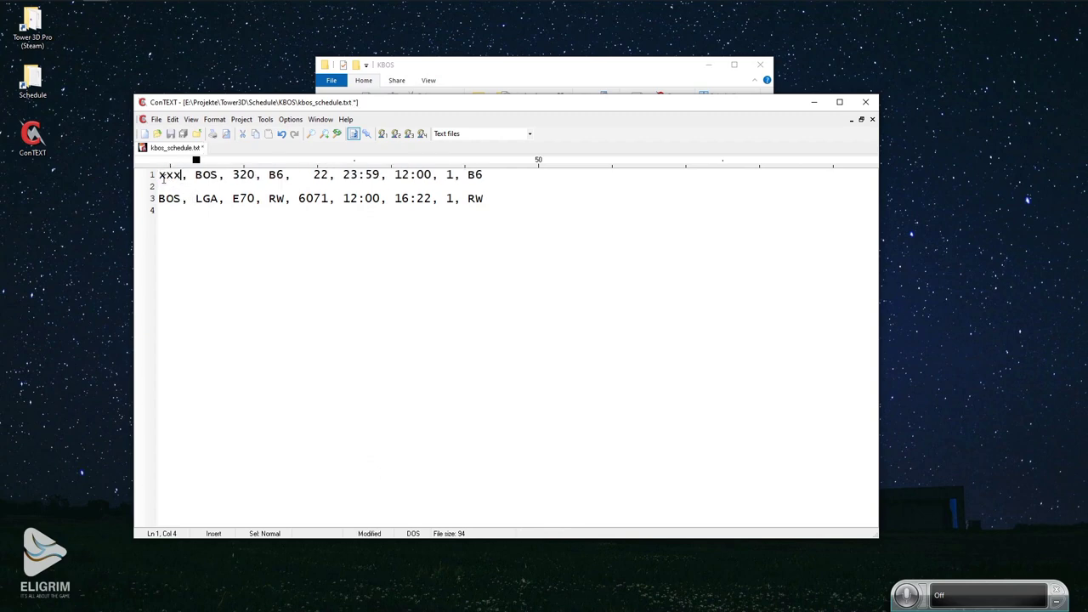
double_click(244, 174)
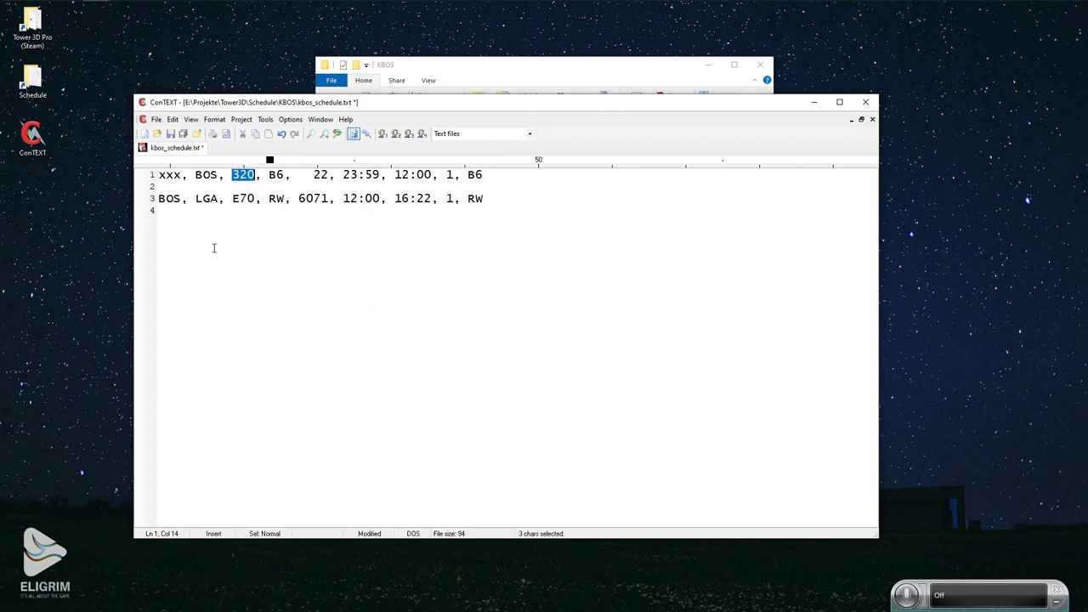
type("xxx")
double_click(276, 174)
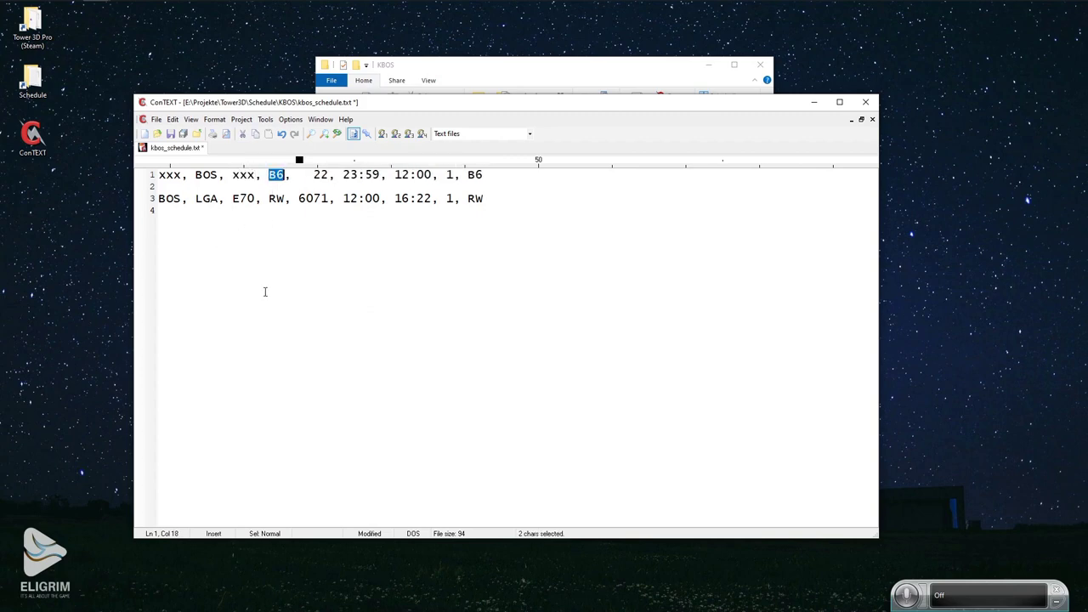
type("xx")
double_click(304, 174)
type("xxxx")
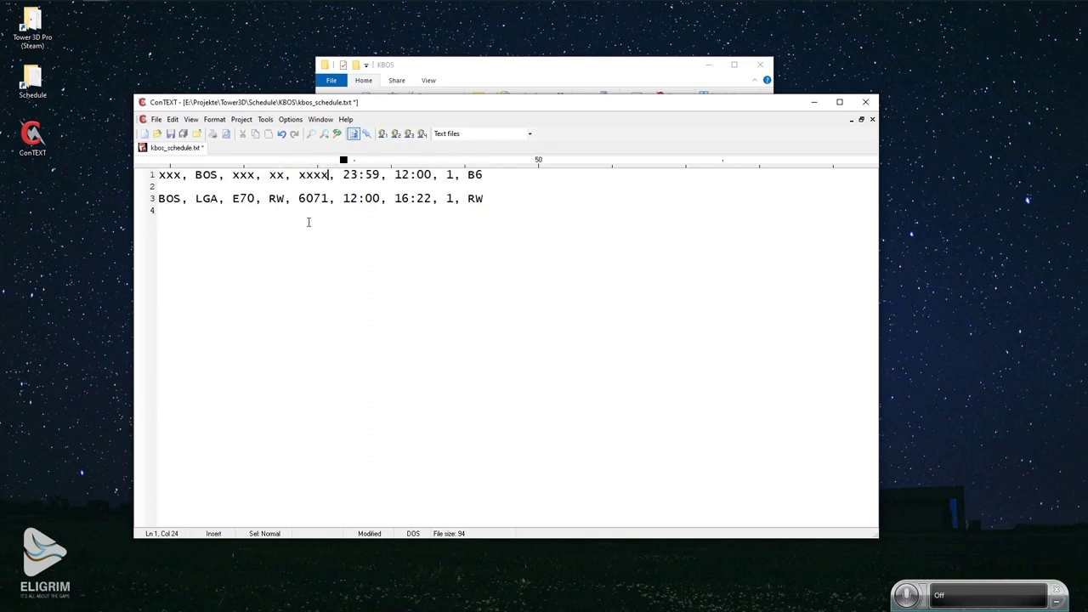
double_click(470, 174)
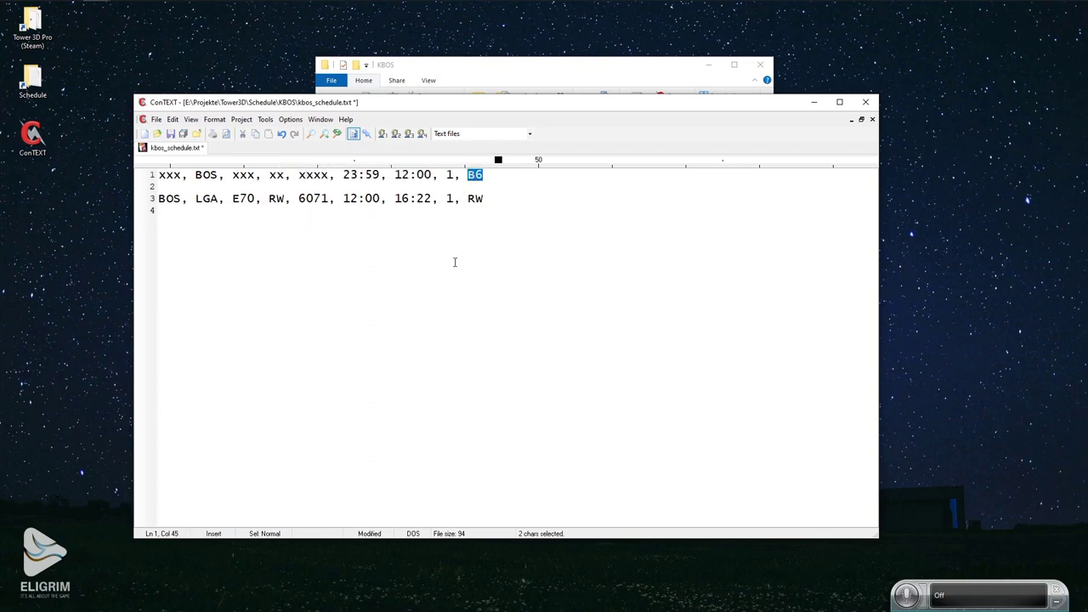
type("xx")
Change the flight times on lines 1 and 3 to 08:00.
double_click(349, 174)
type("08")
key("Right")
key("shift+Right")
key("shift+Right")
type("00")
key("Down")
key("Down")
key("Right")
key("Right")
key("shift+Right")
key("shift+Right")
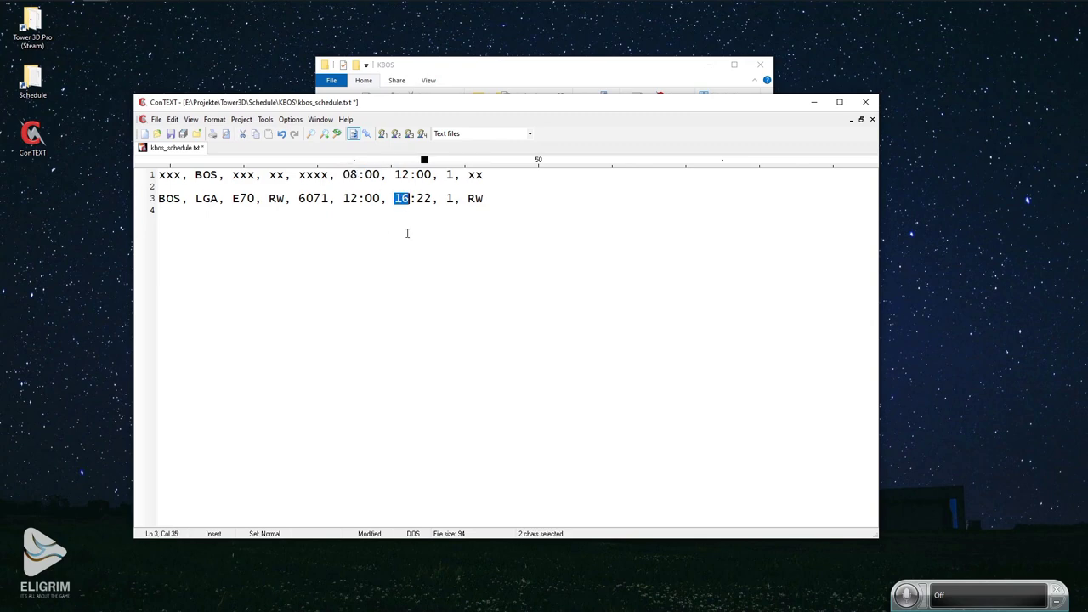
type("08")
key("Right")
key("shift+Right")
key("shift+Right")
type("00")
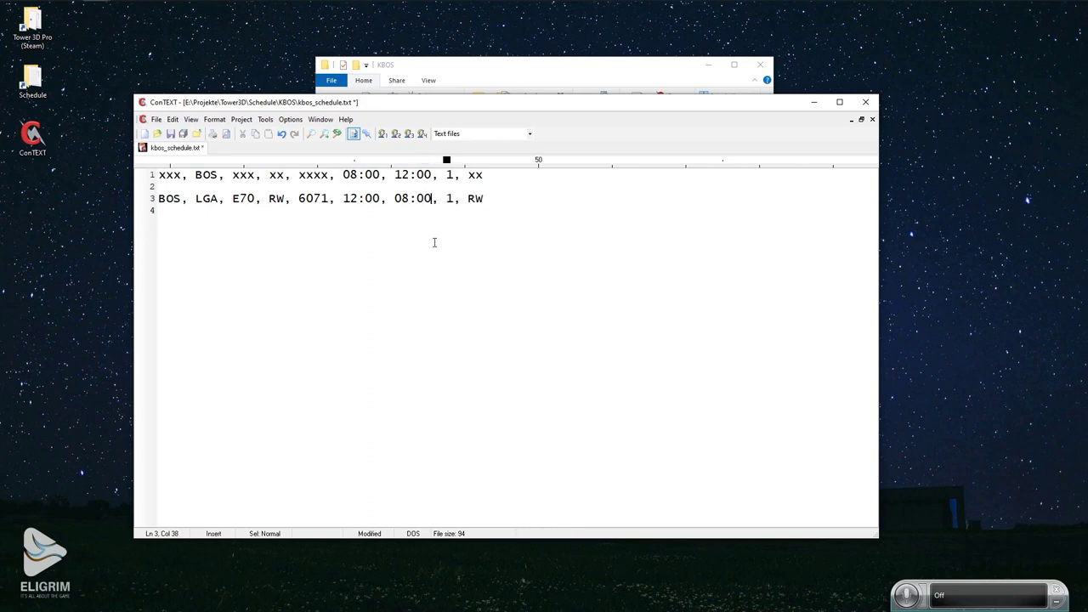
Replace line 3's RW, destination, aircraft, airline and flight fields with xx placeholders and save.
double_click(475, 198)
type("xx")
left_click_drag(298, 198, 221, 198)
type("xxx, xxx, xx, xx")
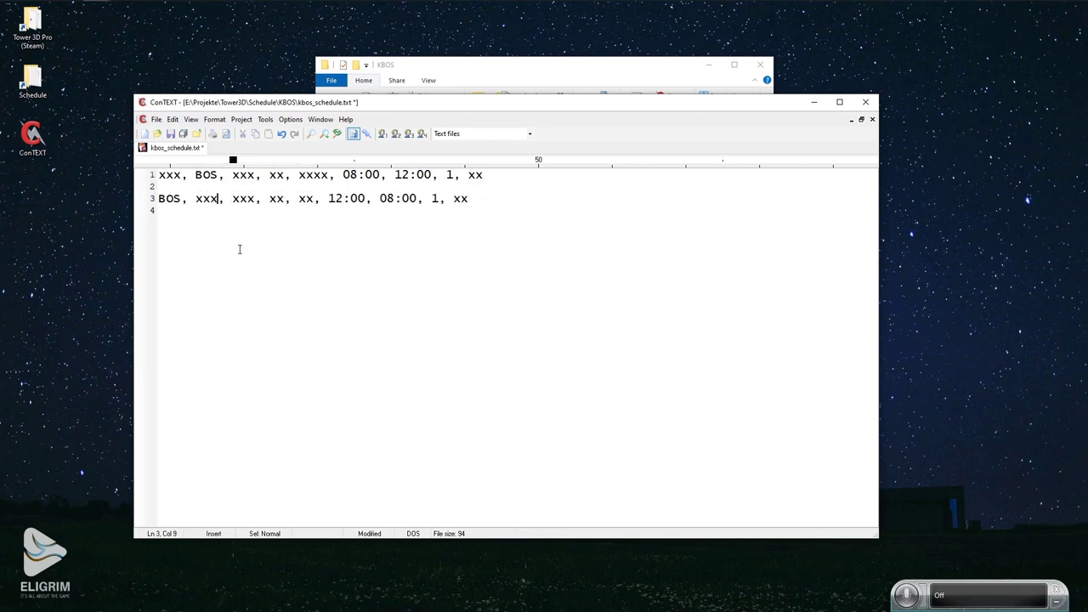
left_click(361, 185)
left_click(170, 133)
Lengthen line 3's flight number placeholder to xxxx and save again.
left_click(158, 180)
left_click(312, 201)
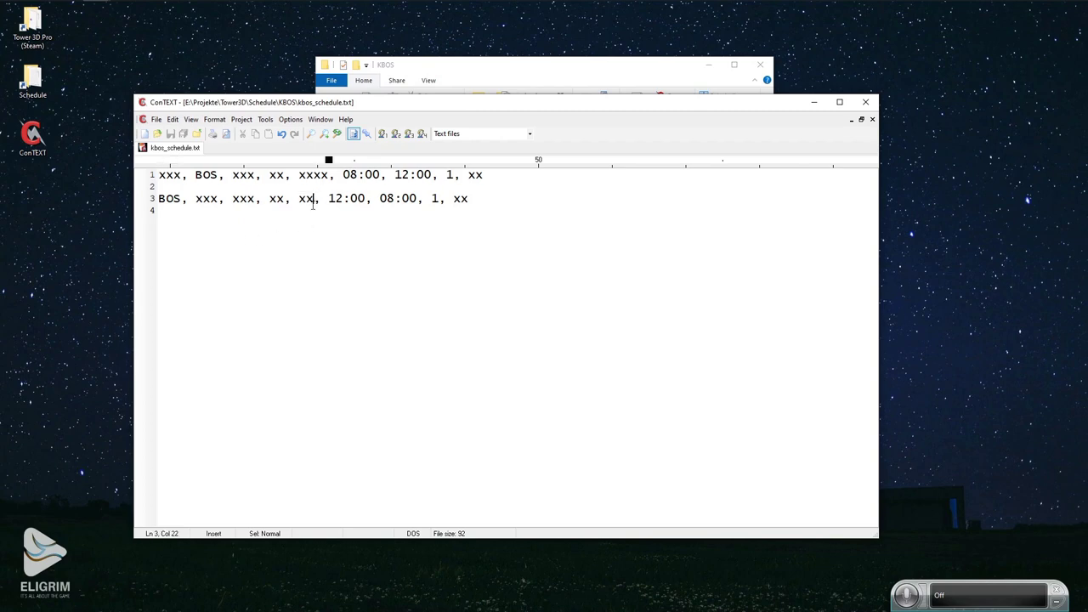
type("xx")
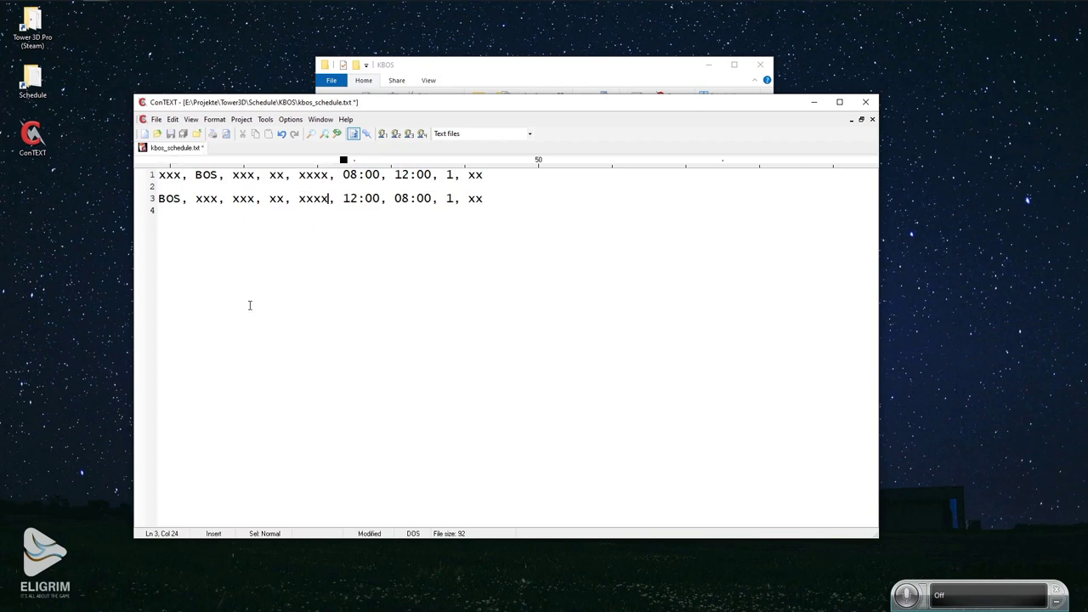
left_click(170, 133)
left_click(339, 187)
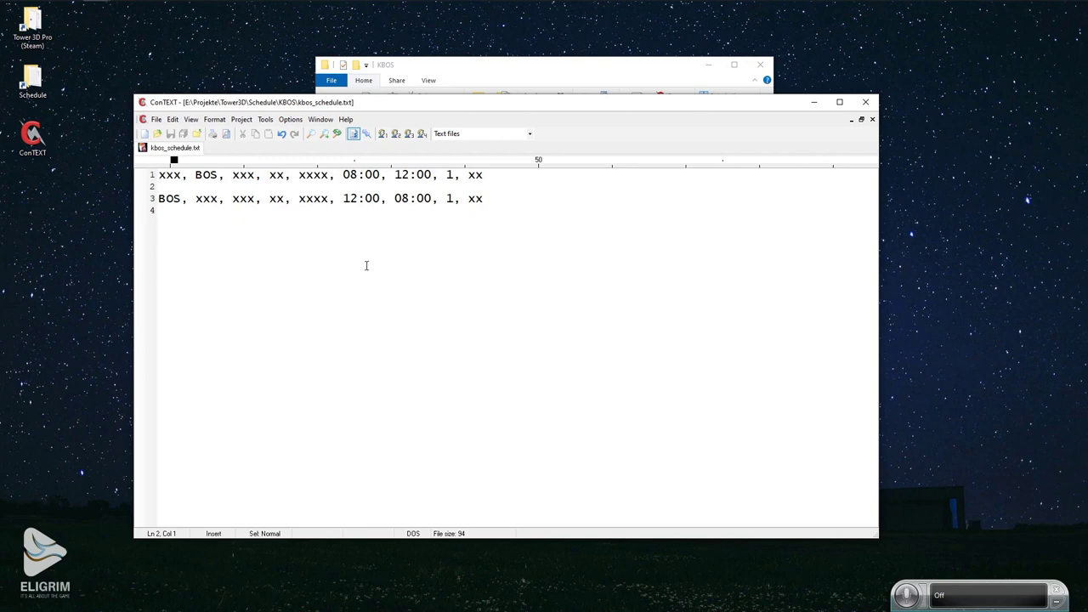
Open kbos_terminal.txt and paste a second copy of the terminal list after a blank line.
left_click(473, 67)
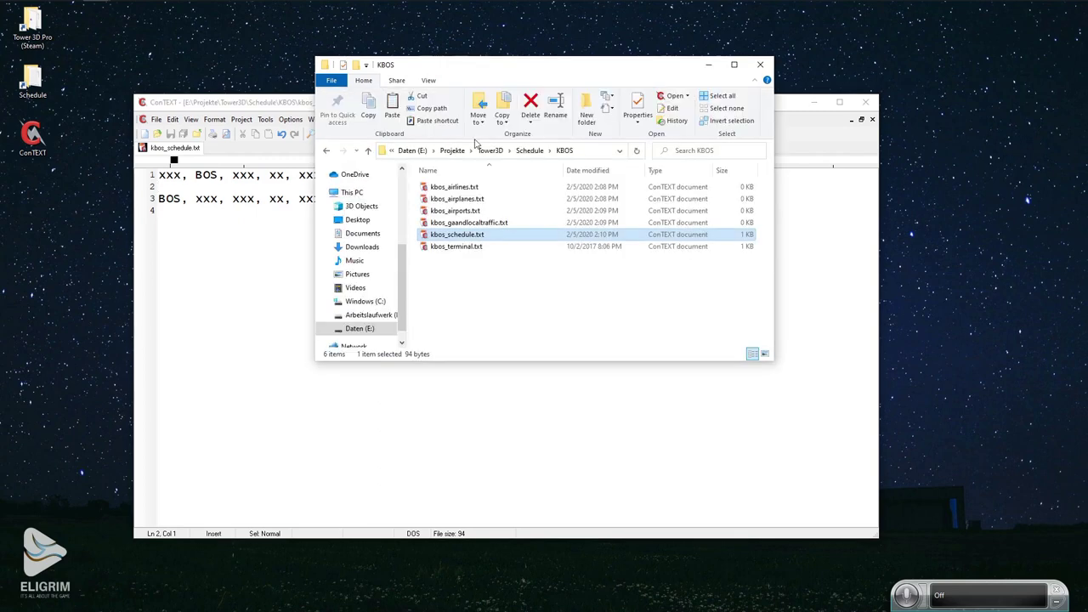
double_click(447, 248)
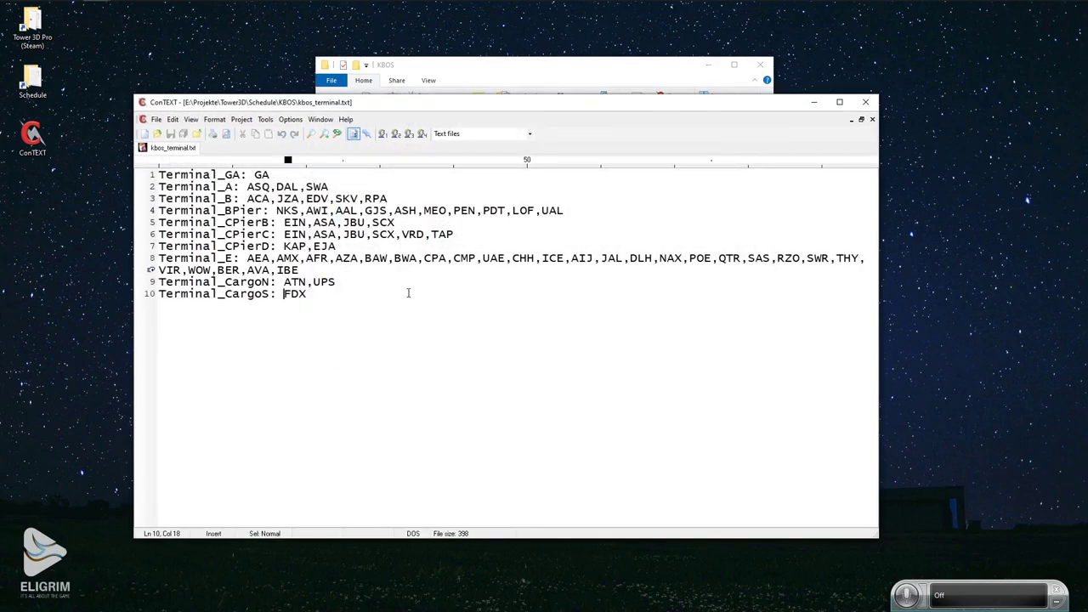
key("ctrl+a")
key("ctrl+c")
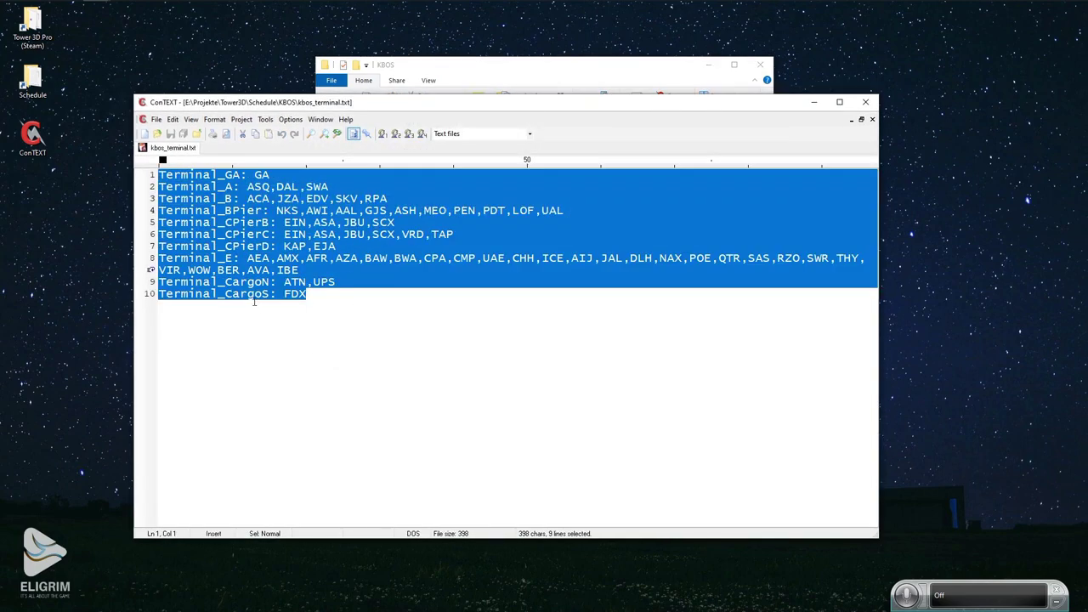
left_click(354, 314)
key("Return")
key("Return")
key("ctrl+v")
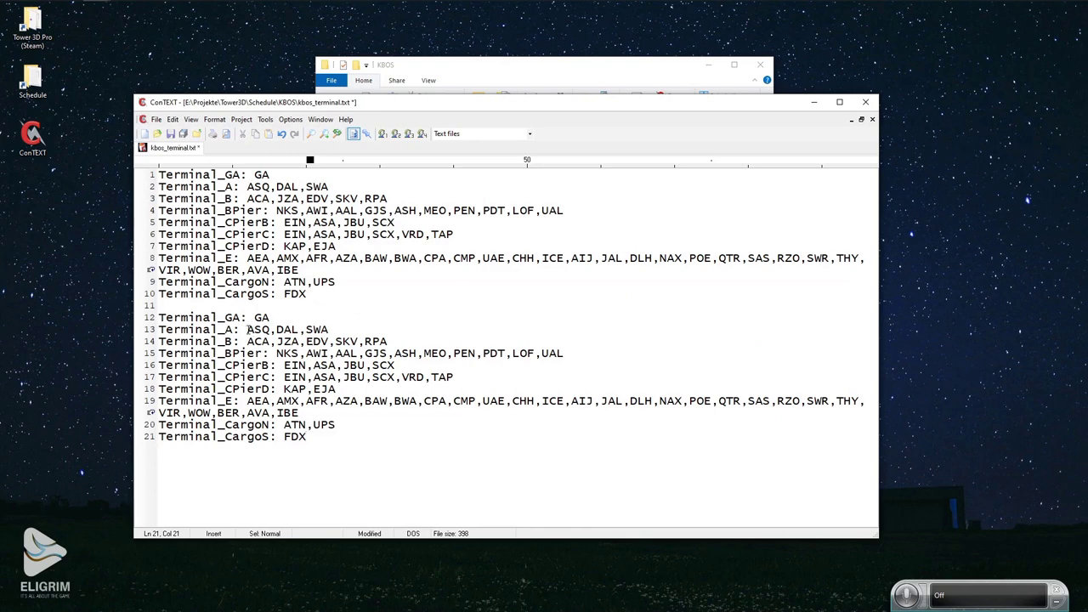
Delete the airline codes from the copied Terminal_A and Terminal_B lines.
left_click_drag(248, 329, 330, 330)
key("Delete")
mouse_move(249, 341)
left_mouse_down()
mouse_move(428, 353)
mouse_move(247, 341)
left_mouse_up()
key("Delete")
left_click_drag(562, 353, 276, 353)
key("Delete")
left_click_drag(395, 364, 284, 365)
key("Delete")
left_click_drag(453, 376, 284, 377)
key("Delete")
left_click_drag(335, 388, 284, 389)
key("Delete")
left_click_drag(298, 412, 246, 400)
key("Delete")
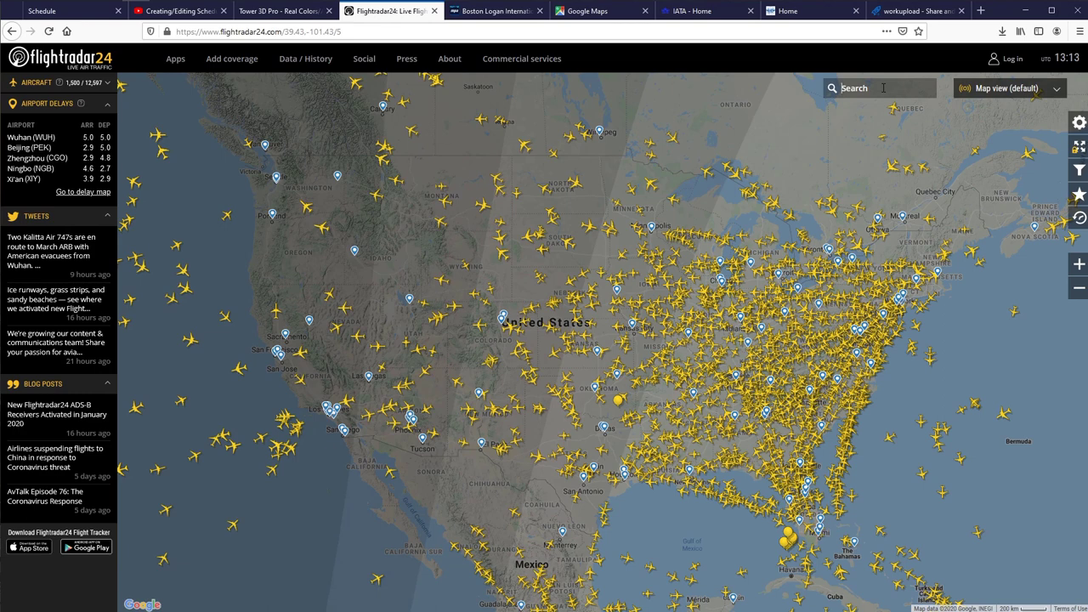
Search KBOS, zoom to Boston Logan and open its airport page in a new tab.
type("KBOS")
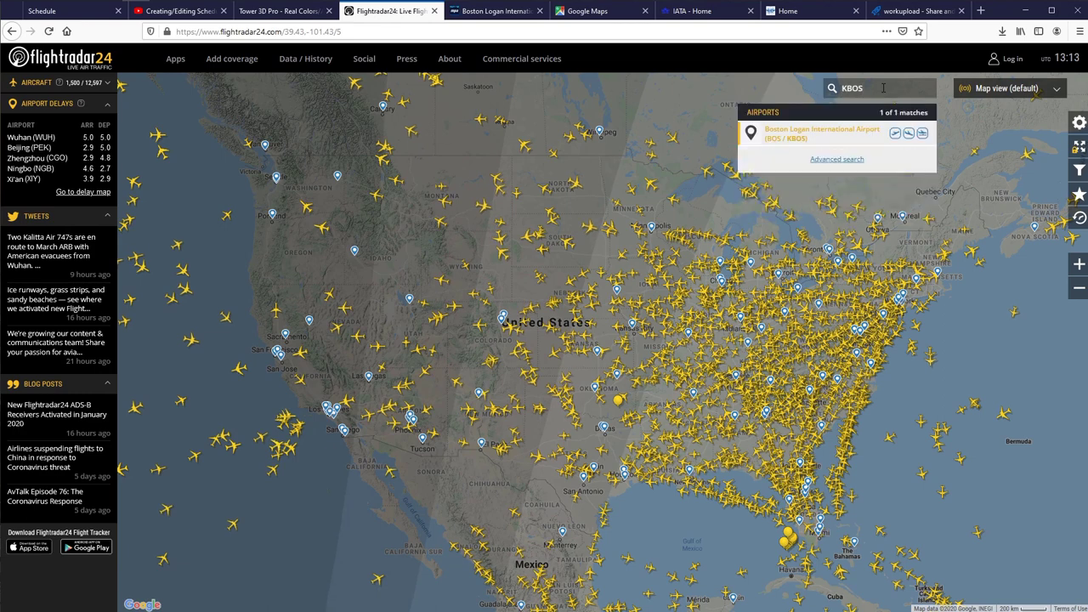
left_click(795, 133)
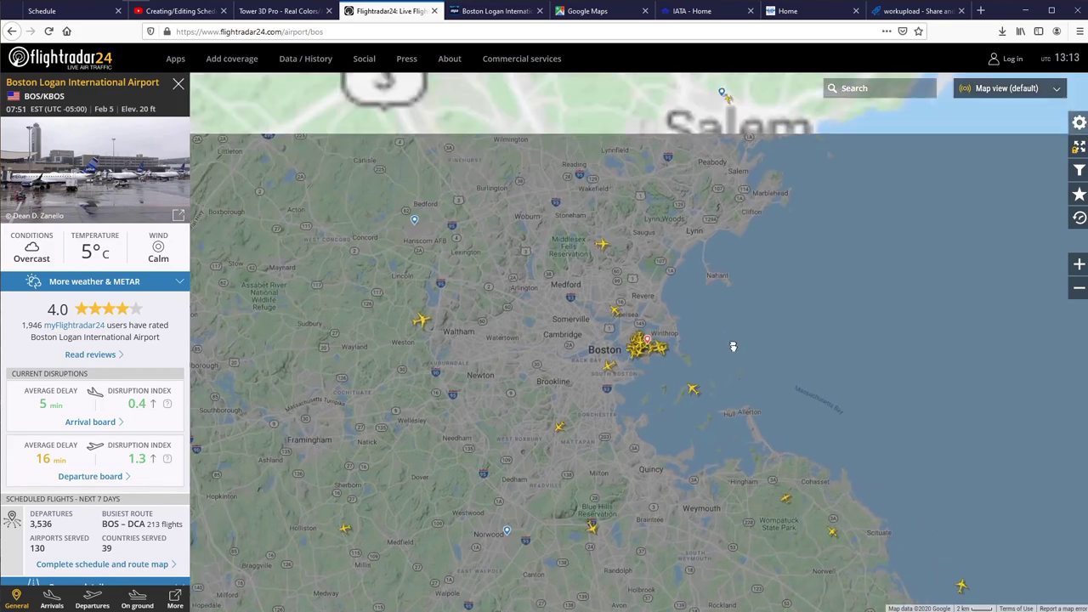
scroll(647, 392, "up", 2)
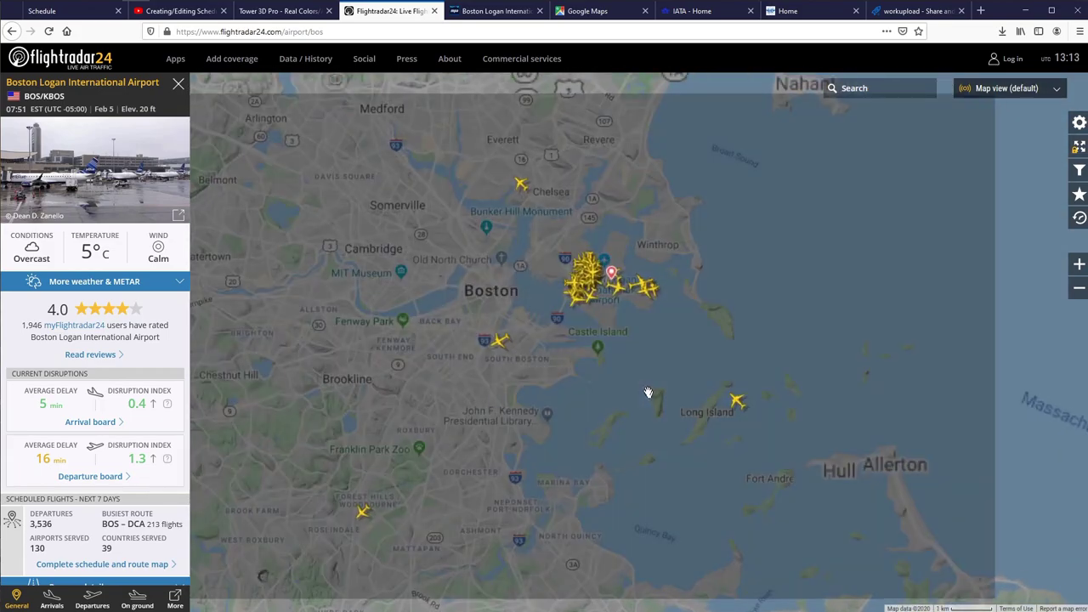
scroll(648, 391, "up", 3)
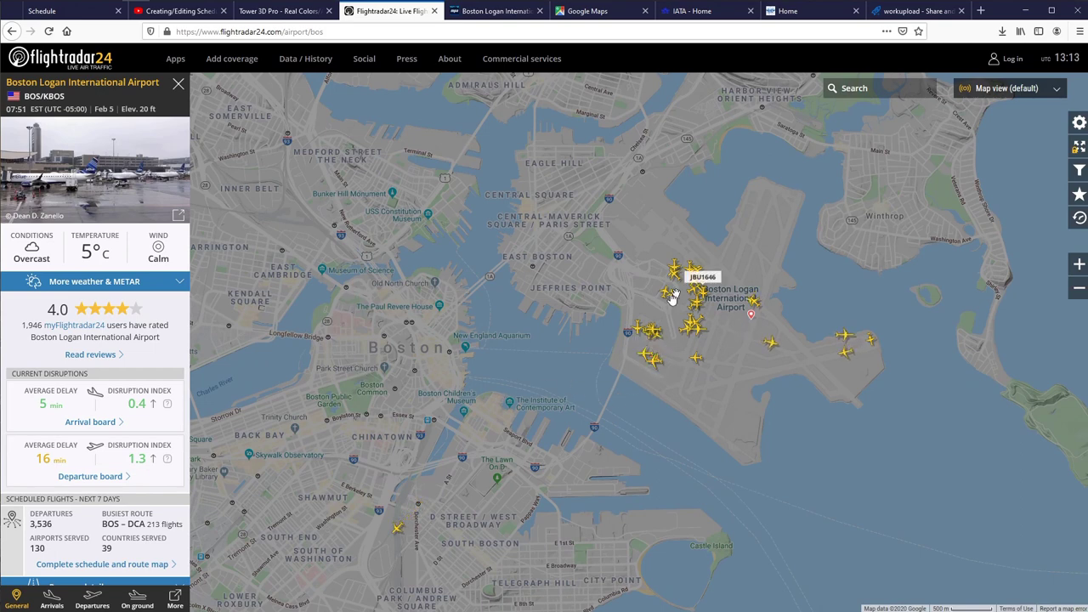
left_click(775, 352)
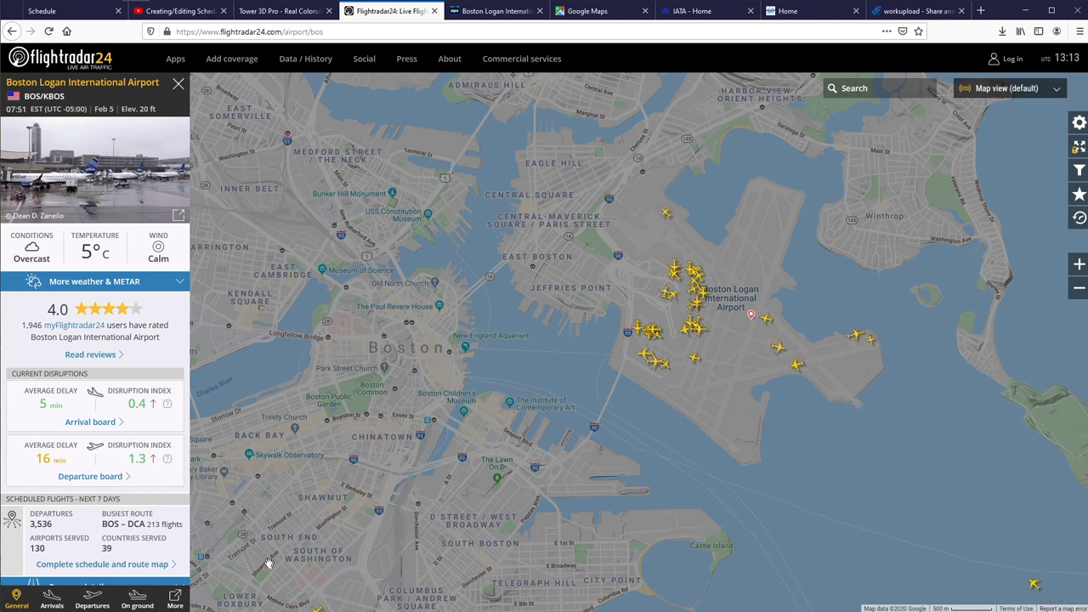
left_click(174, 595)
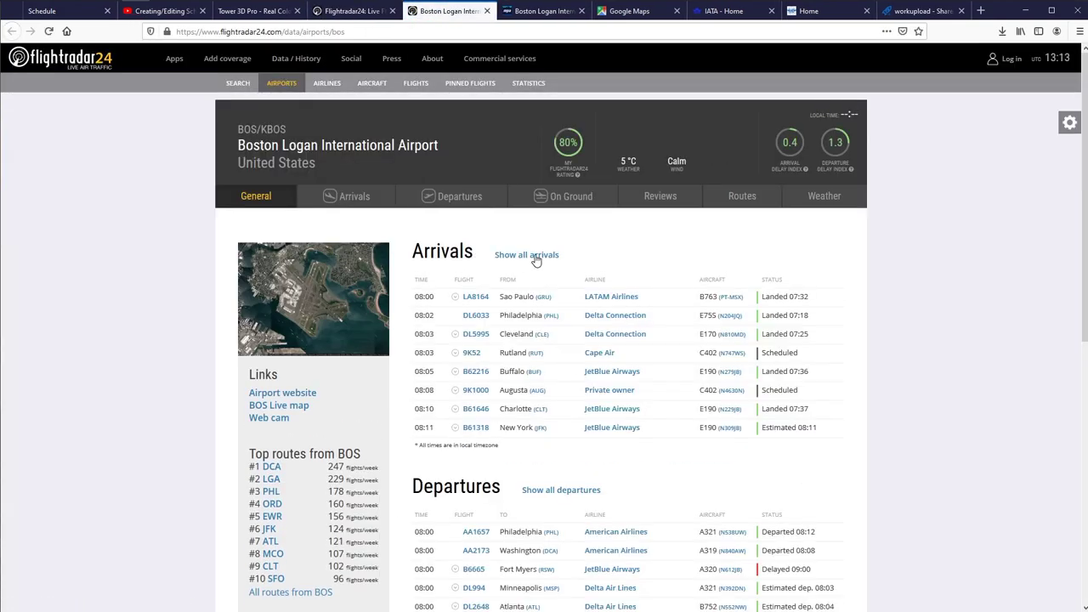
Open Boston Logan's full arrivals and departures lists in new tabs.
right_click(535, 257)
left_click(559, 264)
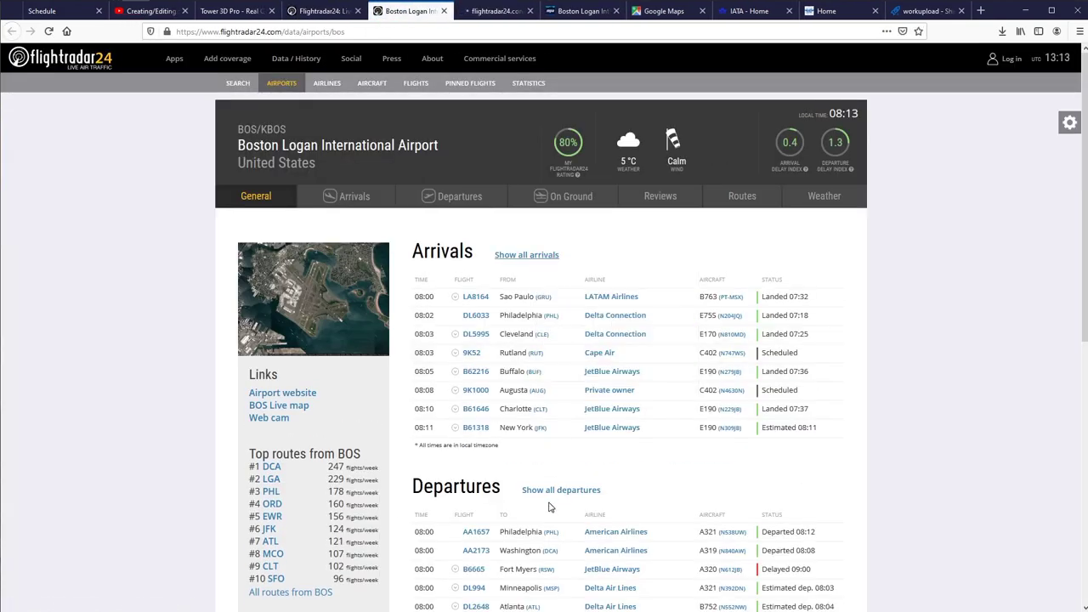
right_click(563, 490)
left_click(590, 500)
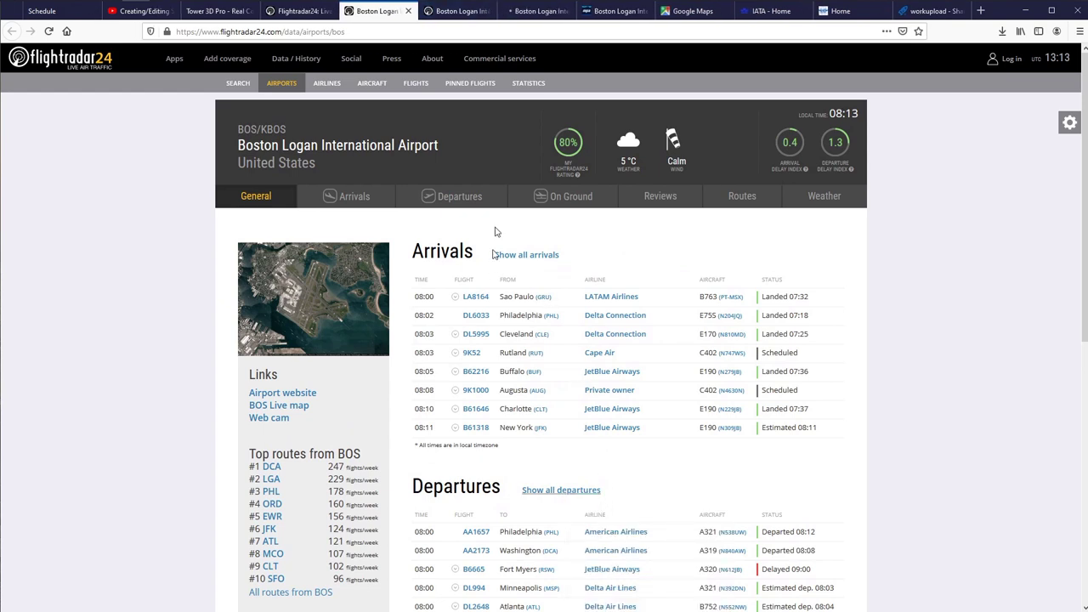
Go to the arrivals list and open the history of Cape Air flight 9K7041.
key("ctrl+Tab")
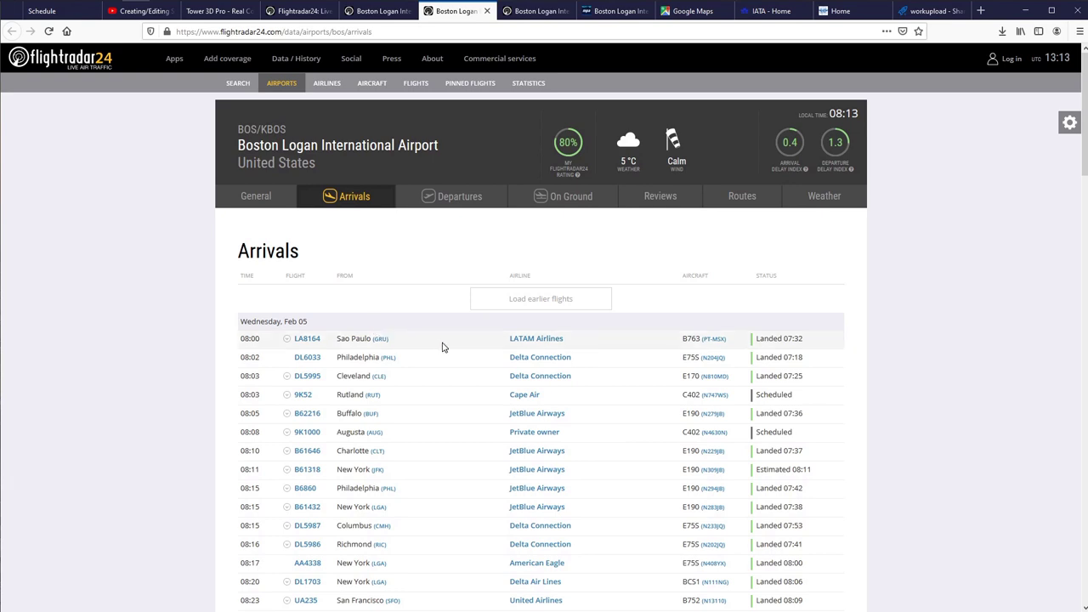
scroll(442, 347, "down", 3)
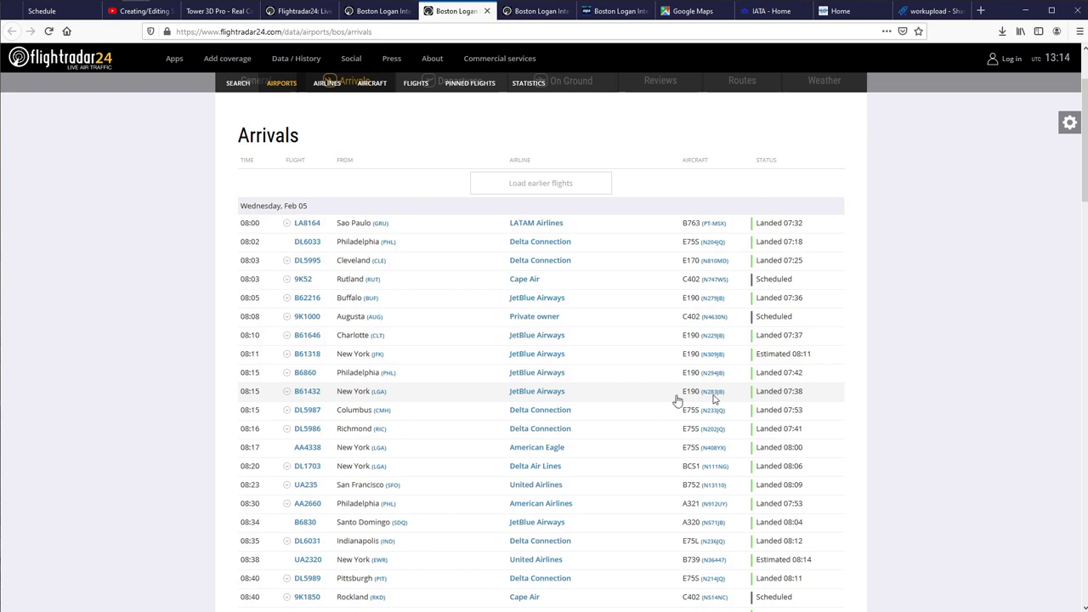
scroll(518, 383, "down", 5)
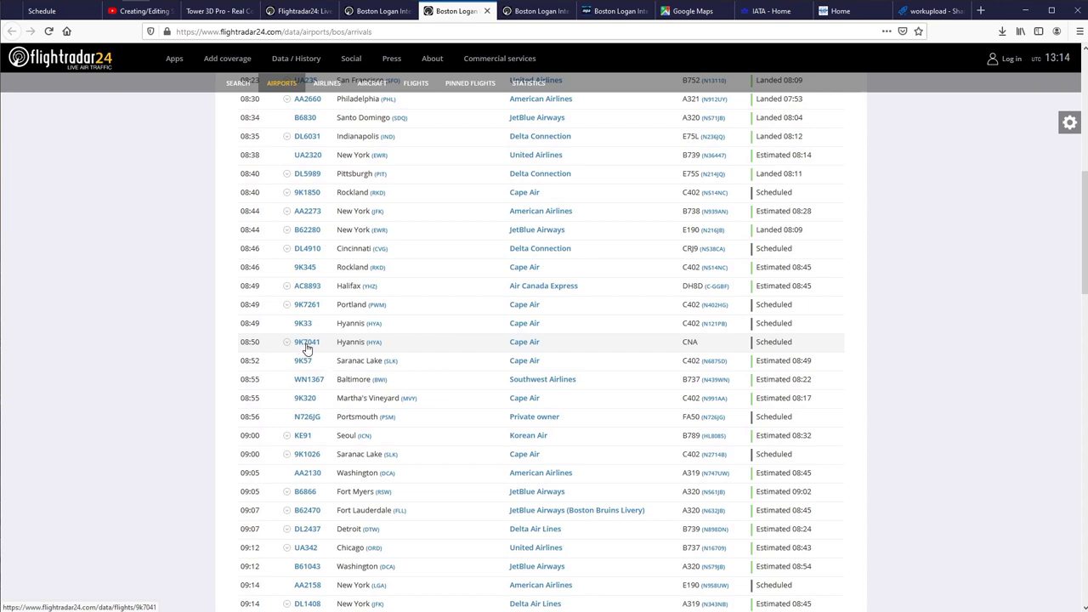
left_click(303, 344)
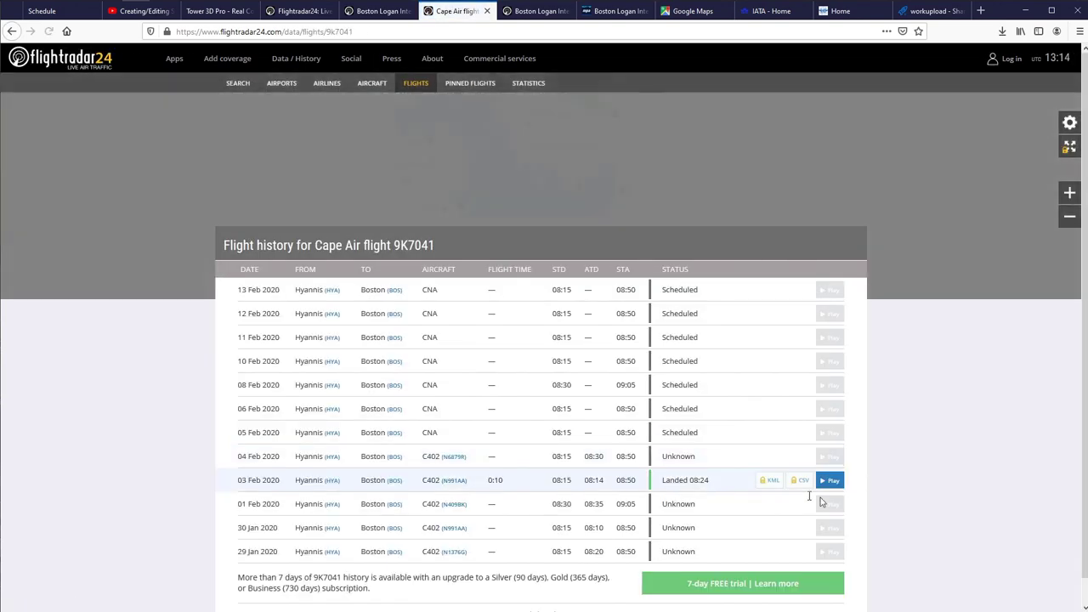
Play back the 03 Feb 9K7041 flight and highlight its callsign KAP1225.
left_click(821, 482)
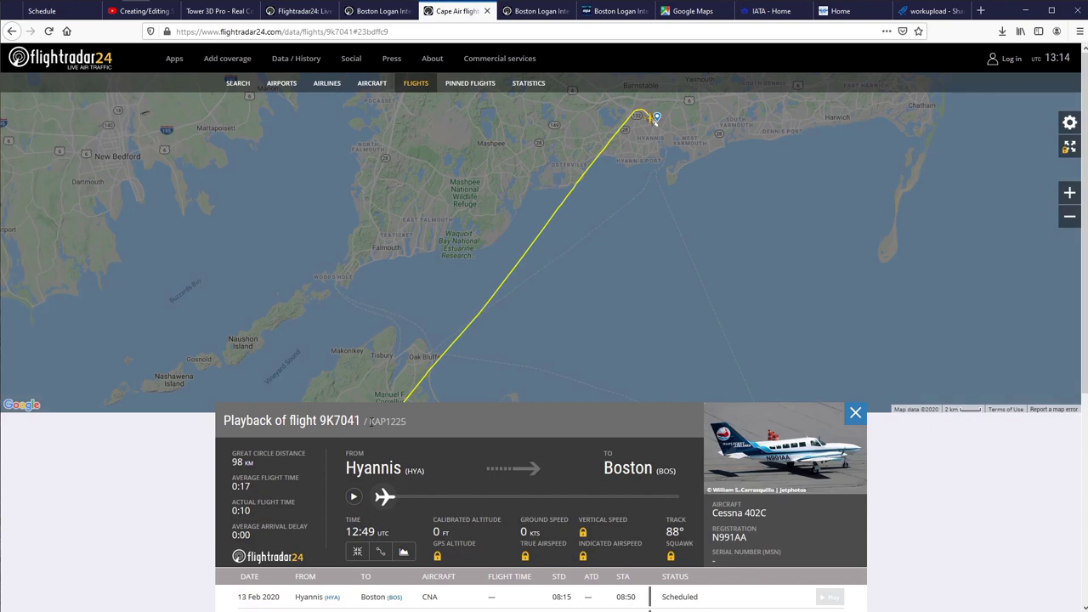
left_click_drag(369, 420, 423, 425)
Close the ICAO and IATA tabs and return to the 9K7041 playback, highlighting 7041.
left_click(763, 12)
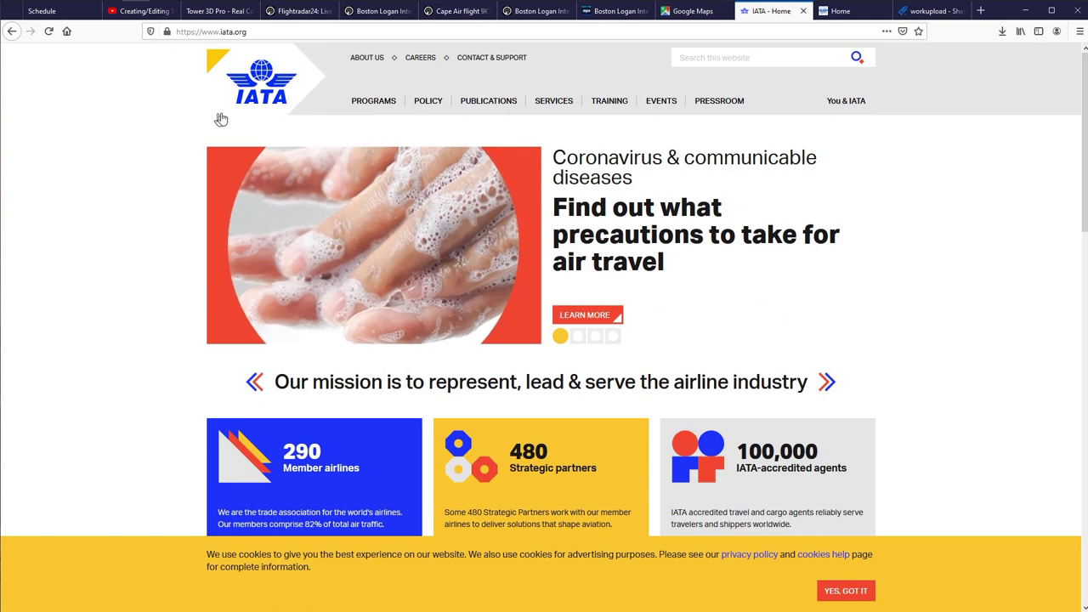
left_click(839, 11)
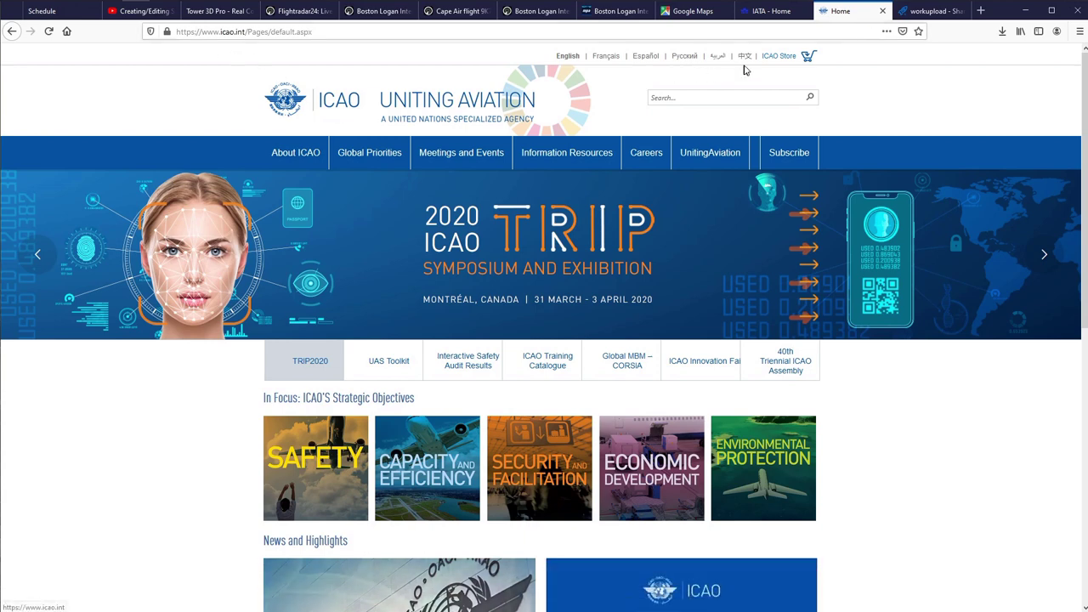
left_click(883, 11)
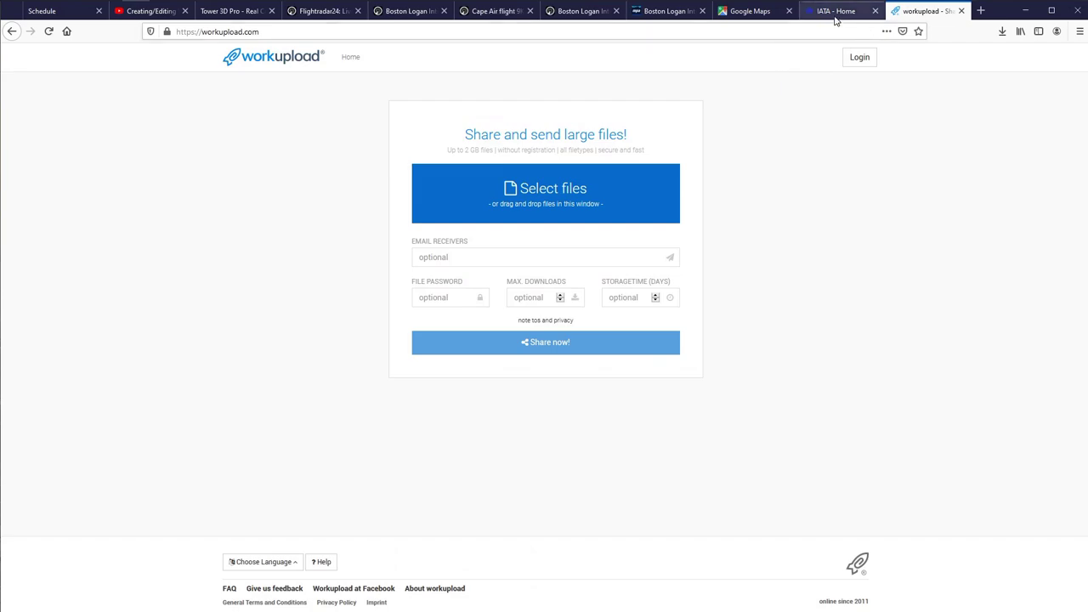
left_click(837, 13)
left_click(876, 11)
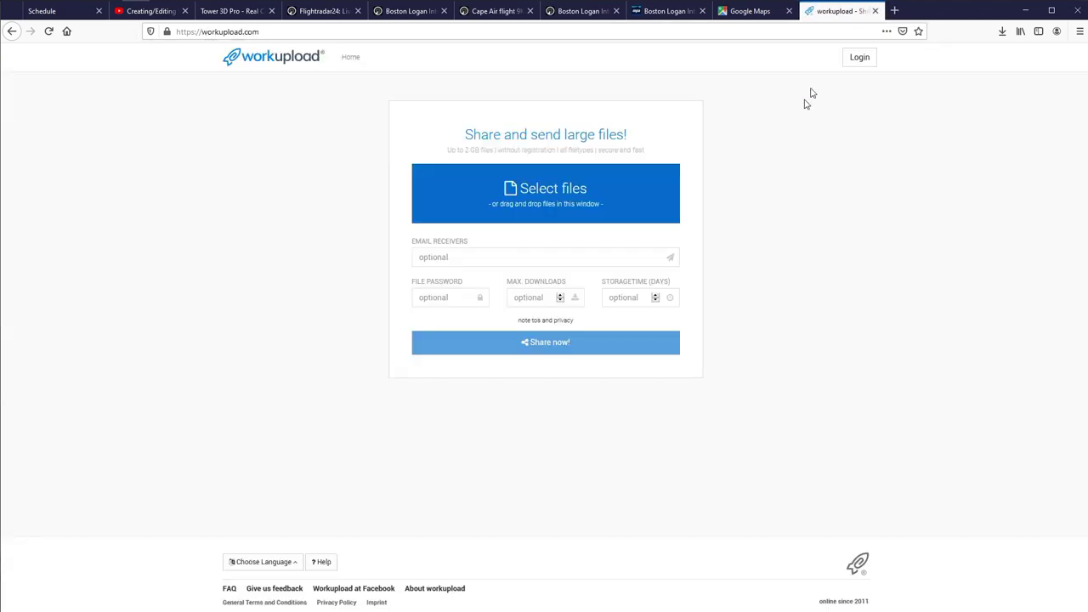
left_click(439, 11)
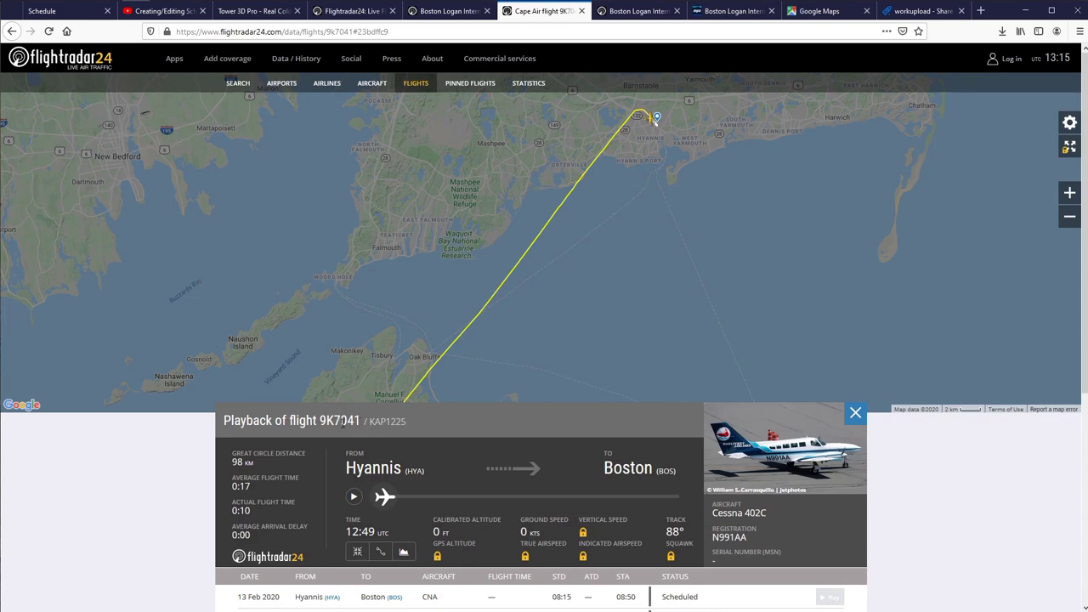
left_click_drag(333, 421, 409, 428)
Leave the 9K7041 playback and go back to the Boston Logan arrivals list.
double_click(398, 421)
left_click(474, 384)
left_click(450, 12)
left_click(527, 11)
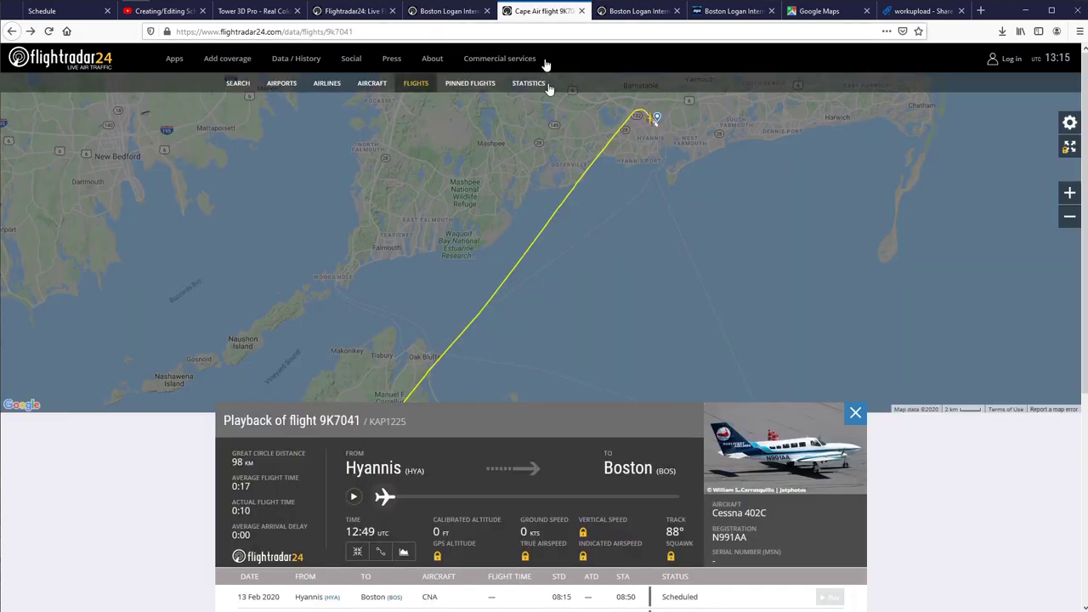
key("alt+Left")
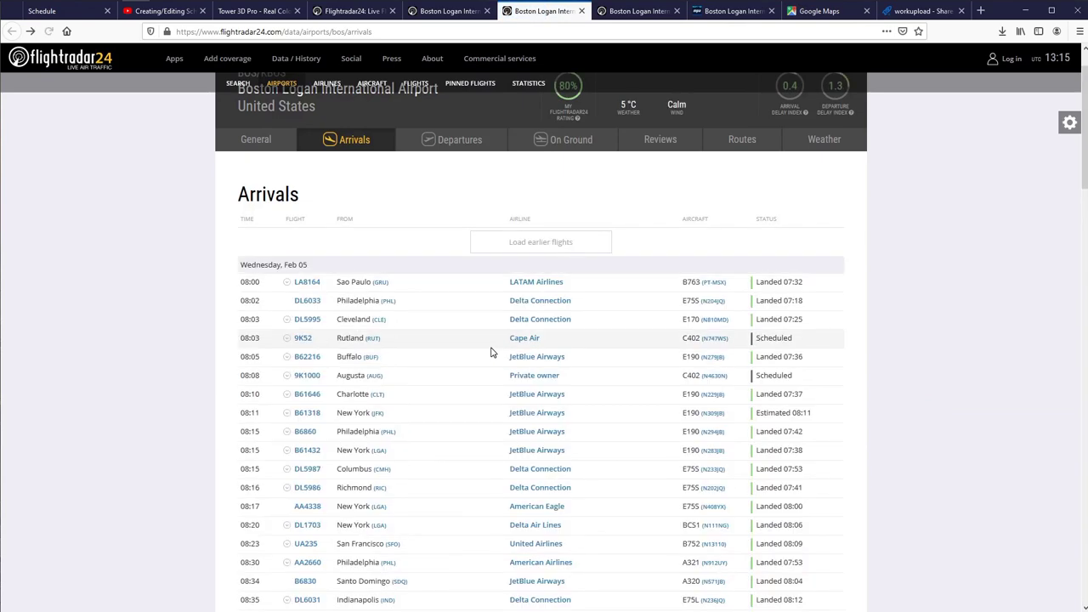
scroll(383, 313, "up", 1)
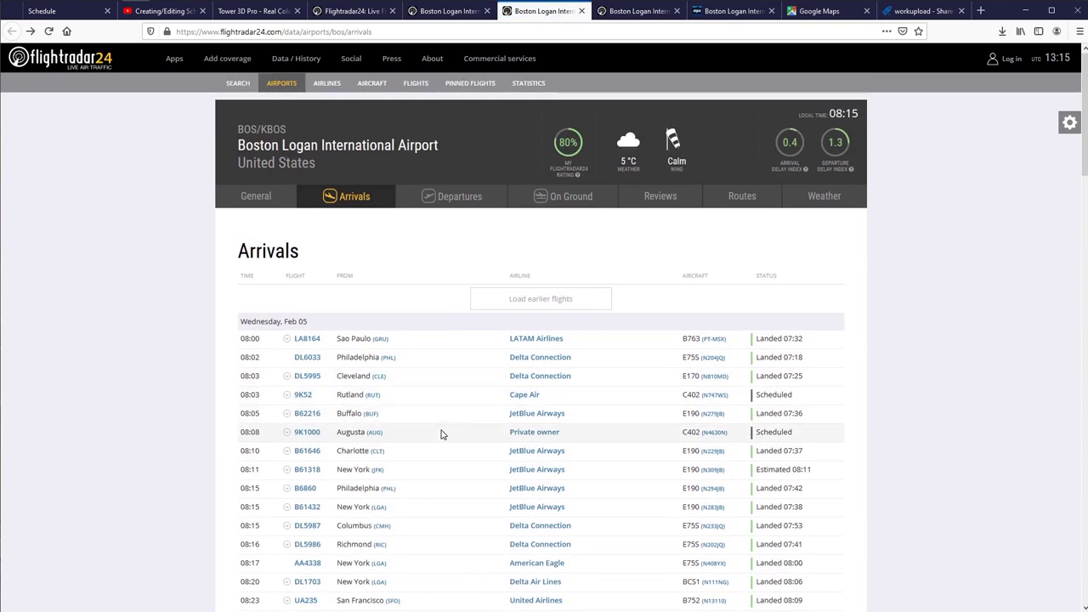
scroll(439, 435, "down", 3)
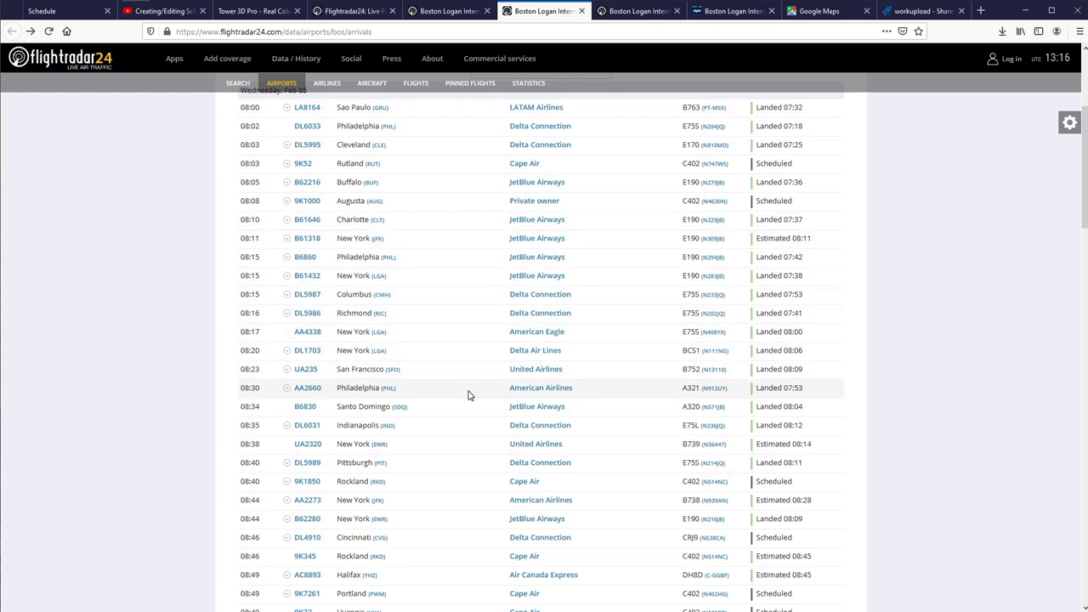
scroll(467, 395, "up", 3)
Load earlier arrivals twice and scroll through the Tuesday Feb 04 morning entries.
left_click(544, 299)
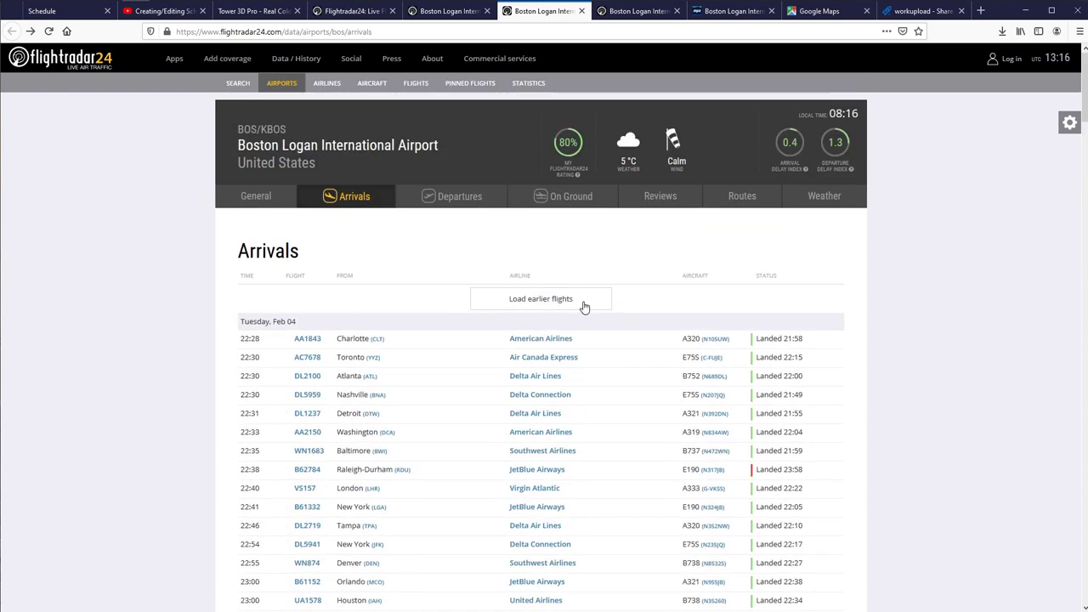
left_click(558, 304)
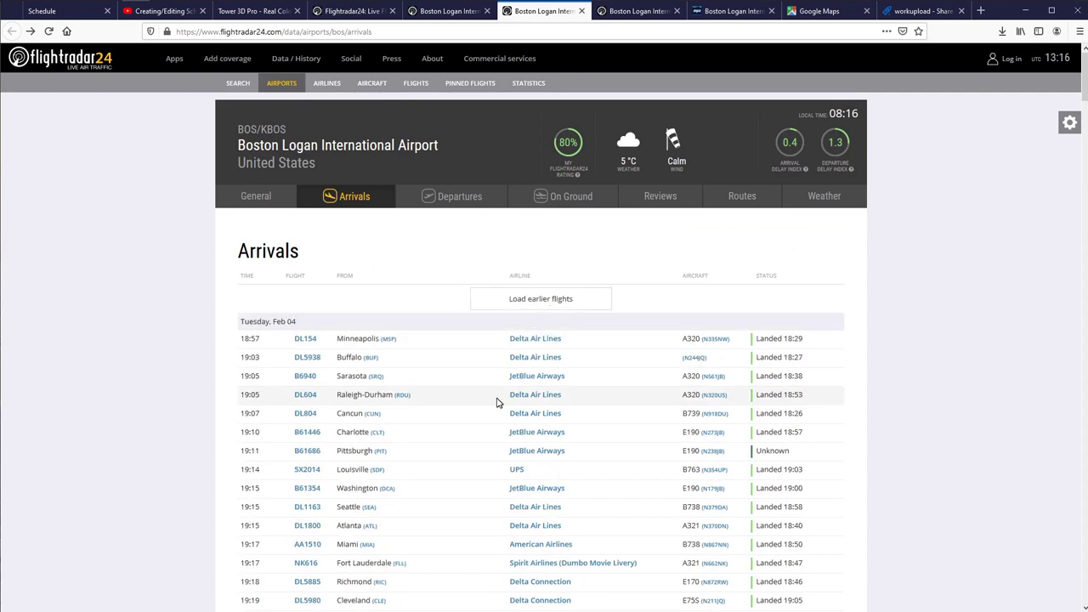
scroll(474, 383, "down", 5)
scroll(450, 375, "down", 7)
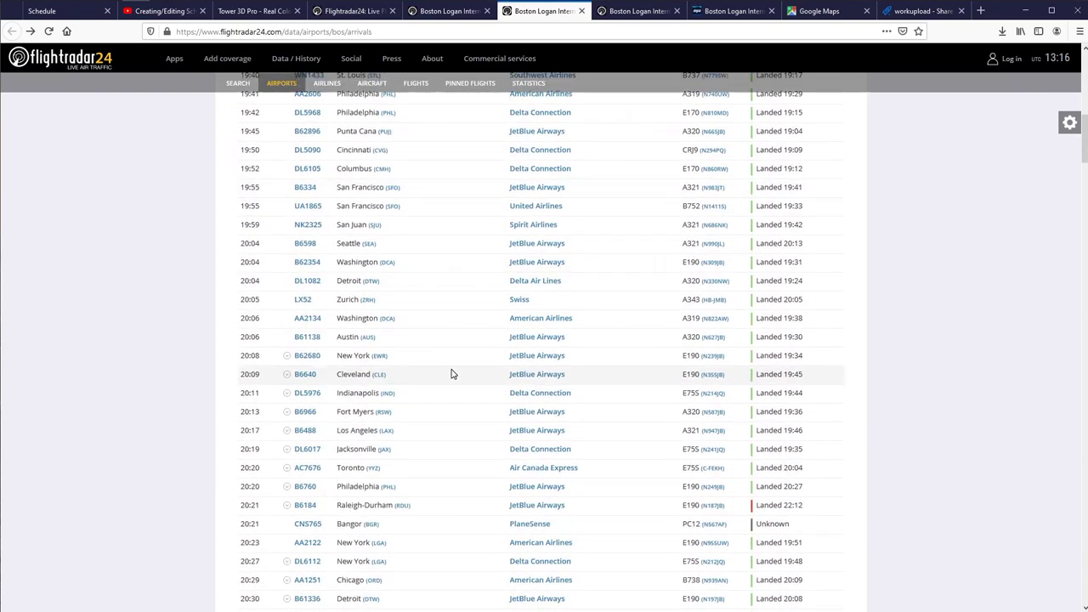
scroll(451, 374, "down", 5)
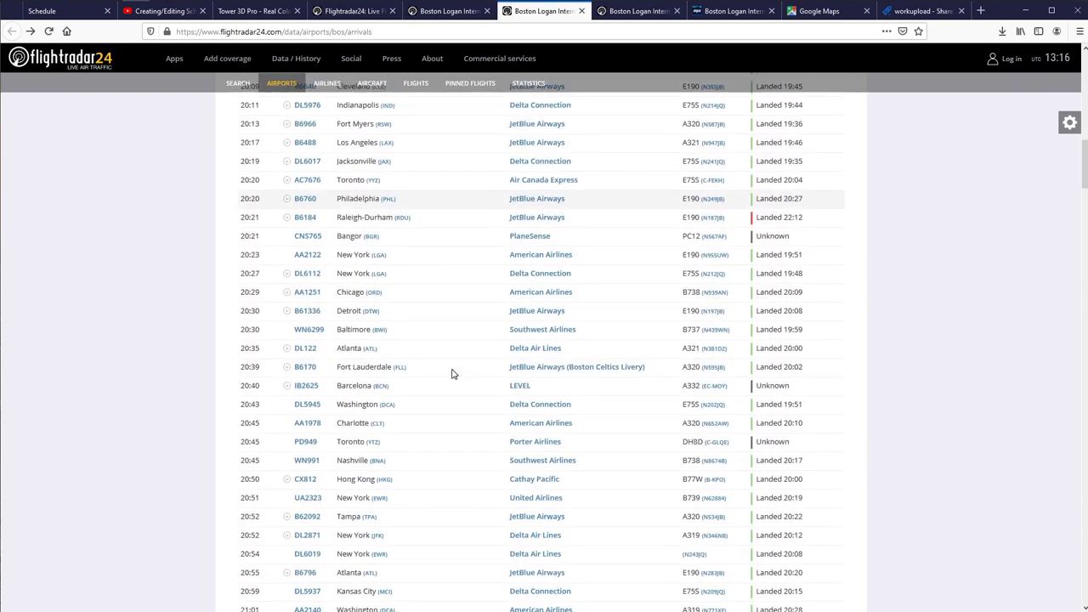
scroll(452, 374, "down", 4)
scroll(451, 374, "down", 5)
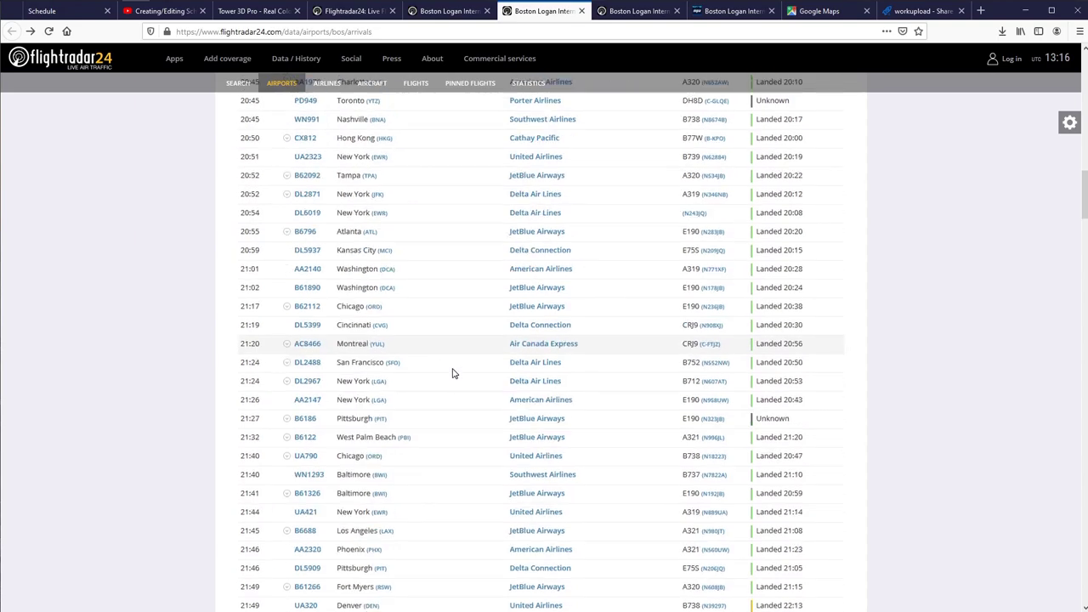
scroll(451, 374, "down", 20)
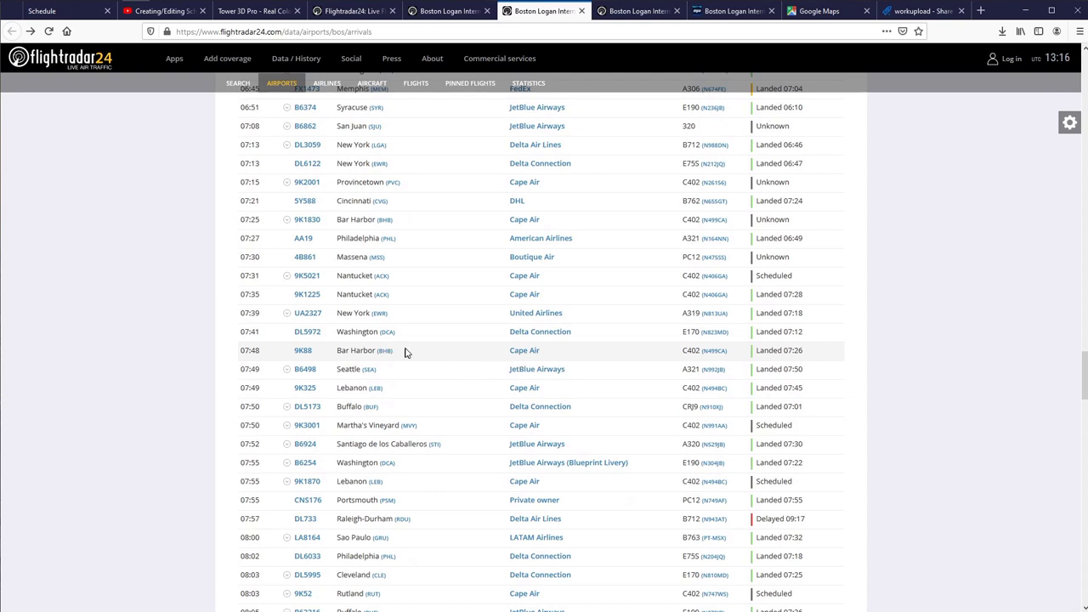
Play back the 05 Feb Bar Harbor–Boston flight 9K88, highlighting 88 in its number and callsign KAP88.
left_click(300, 354)
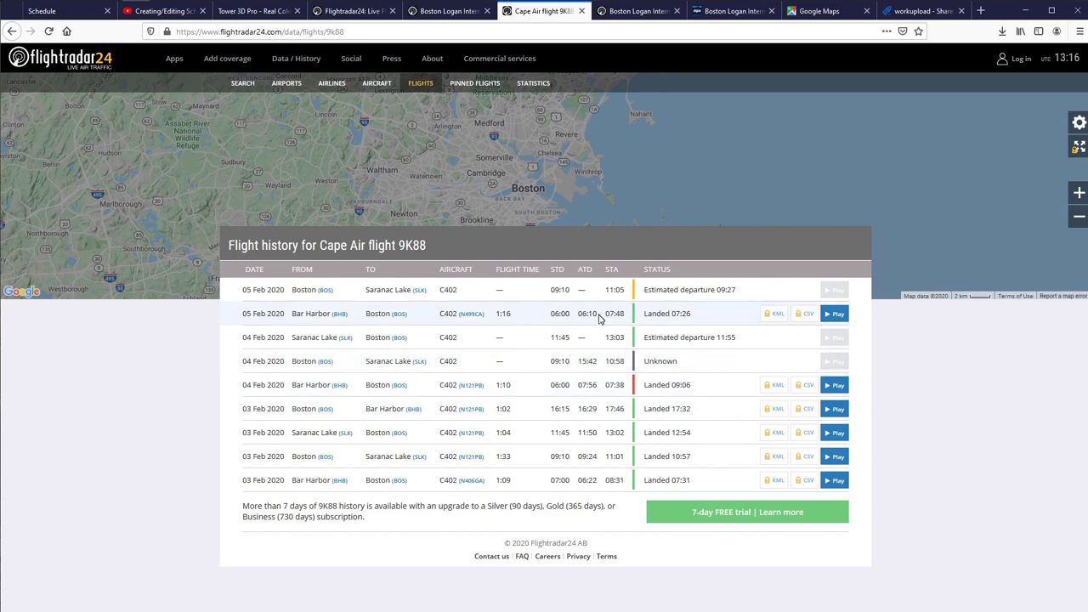
left_click(830, 314)
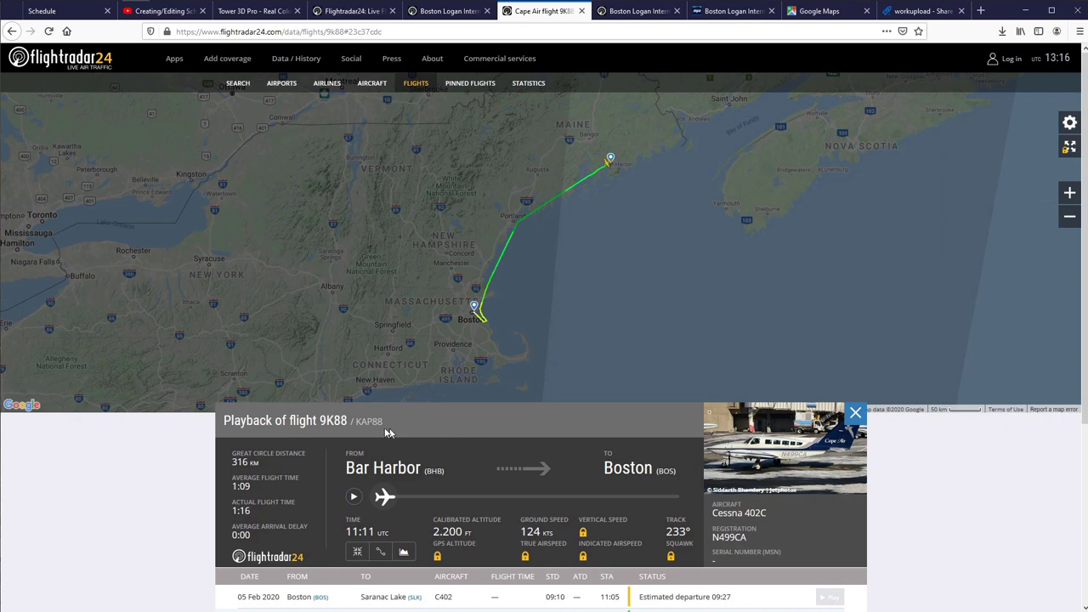
left_click_drag(334, 423, 349, 425)
left_click_drag(373, 422, 385, 426)
left_click(419, 427)
Return to the arrivals list showing Wednesday Feb 05 from 08:00.
key("alt+Left")
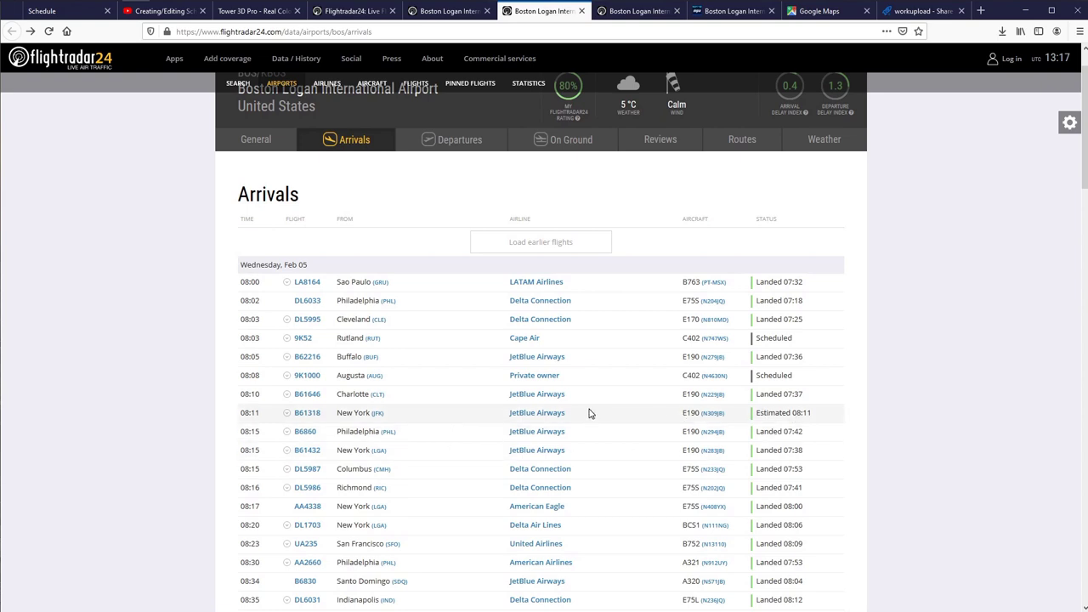
scroll(421, 370, "down", 5)
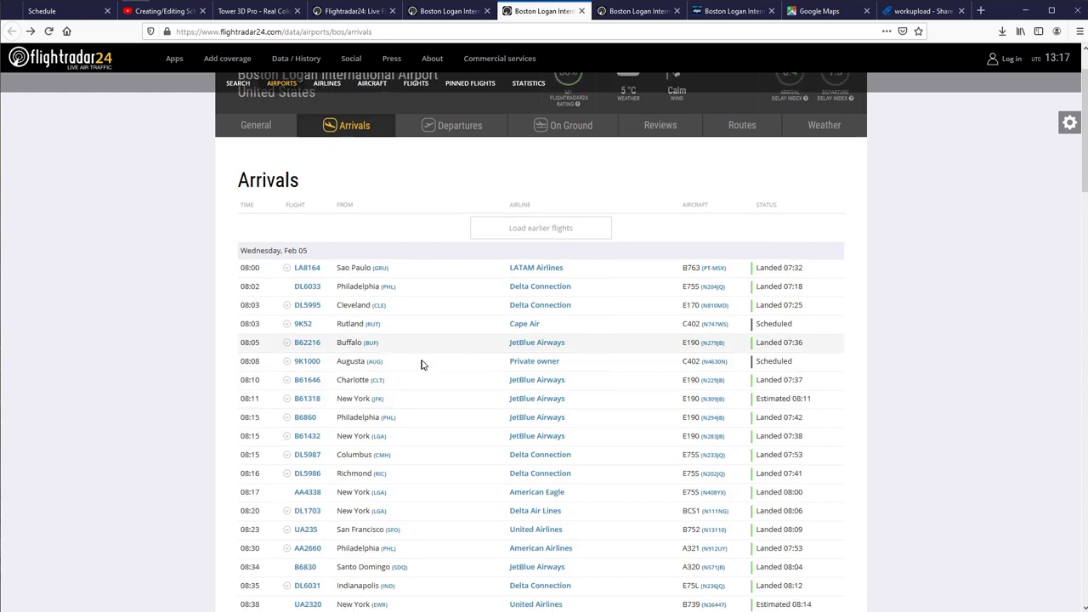
scroll(415, 385, "up", 5)
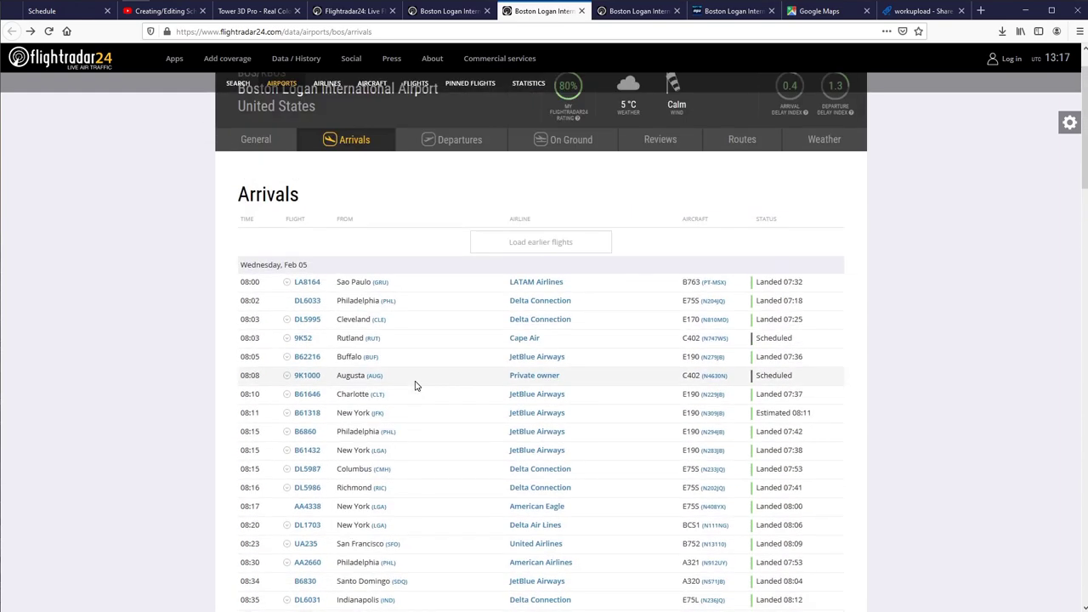
scroll(414, 385, "down", 4)
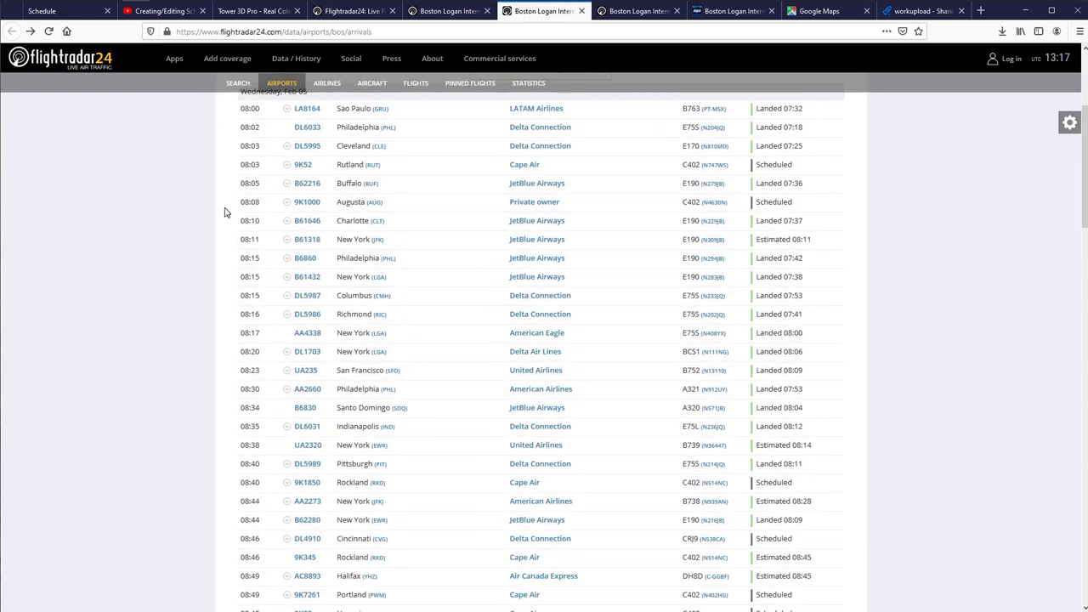
Select the arrival rows from 08:00 to 08:56 and copy them into a new Calc sheet.
scroll(233, 196, "up", 1)
left_click_drag(241, 167, 387, 287)
scroll(396, 286, "down", 10)
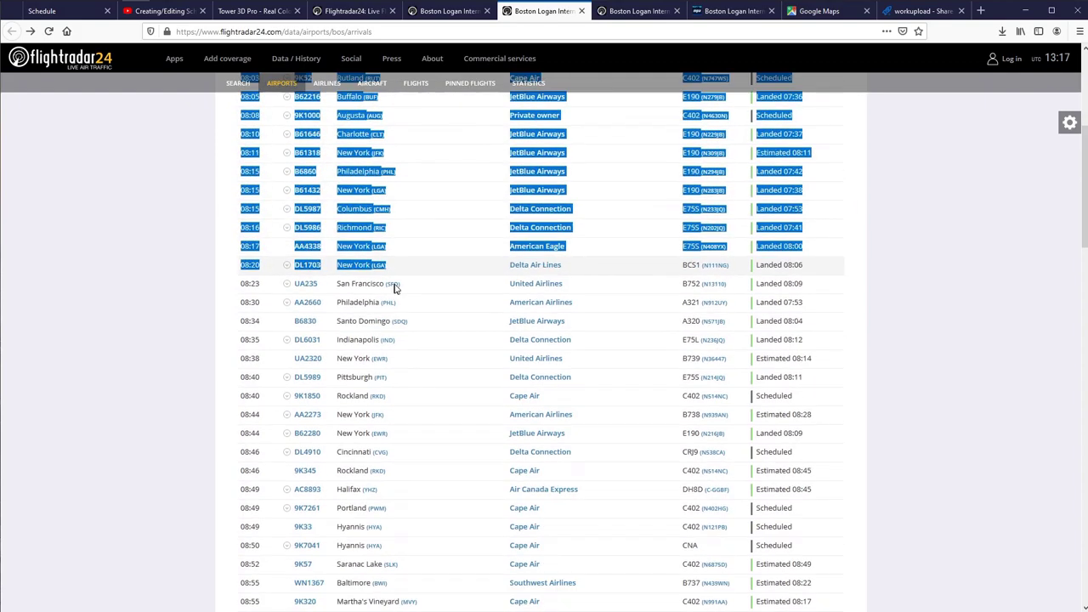
left_click_drag(465, 294, 808, 360)
scroll(442, 280, "up", 3)
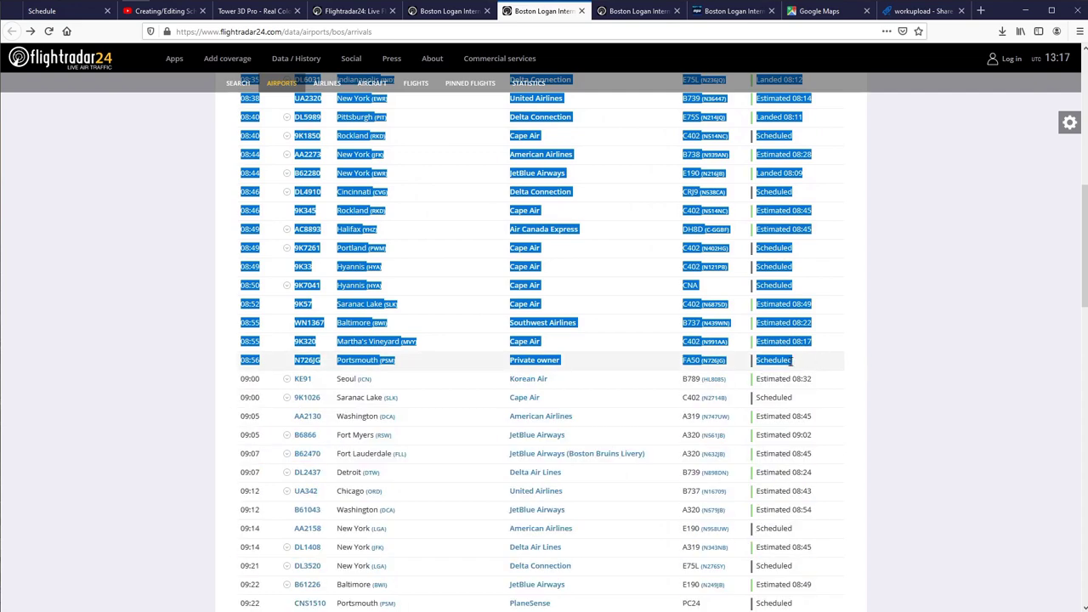
key("alt+Tab")
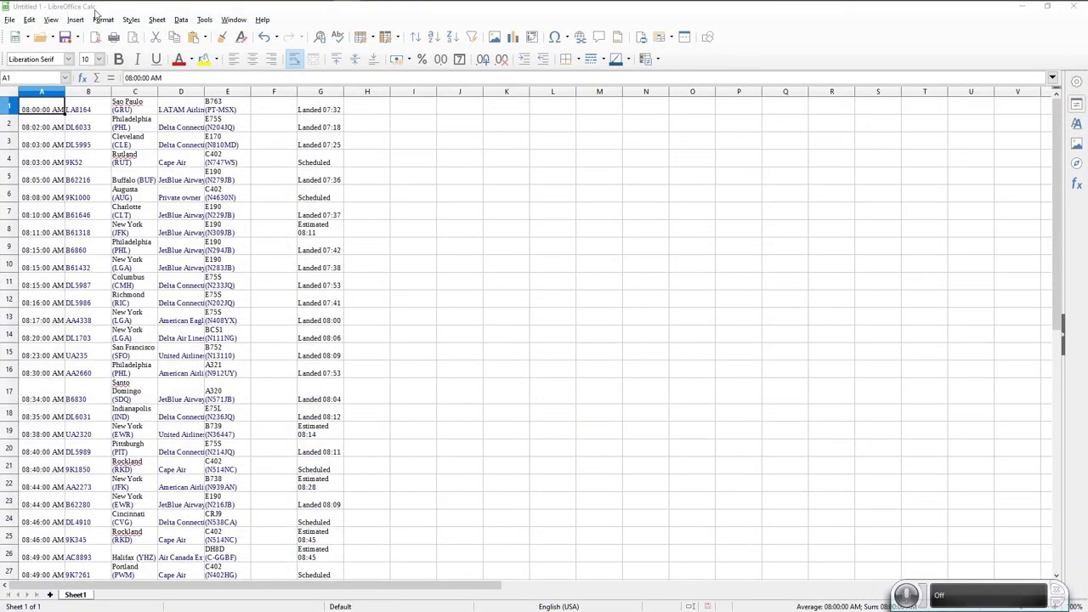
Select empty cell A37 below the 33 pasted arrivals and switch back to Firefox.
scroll(143, 256, "down", 9)
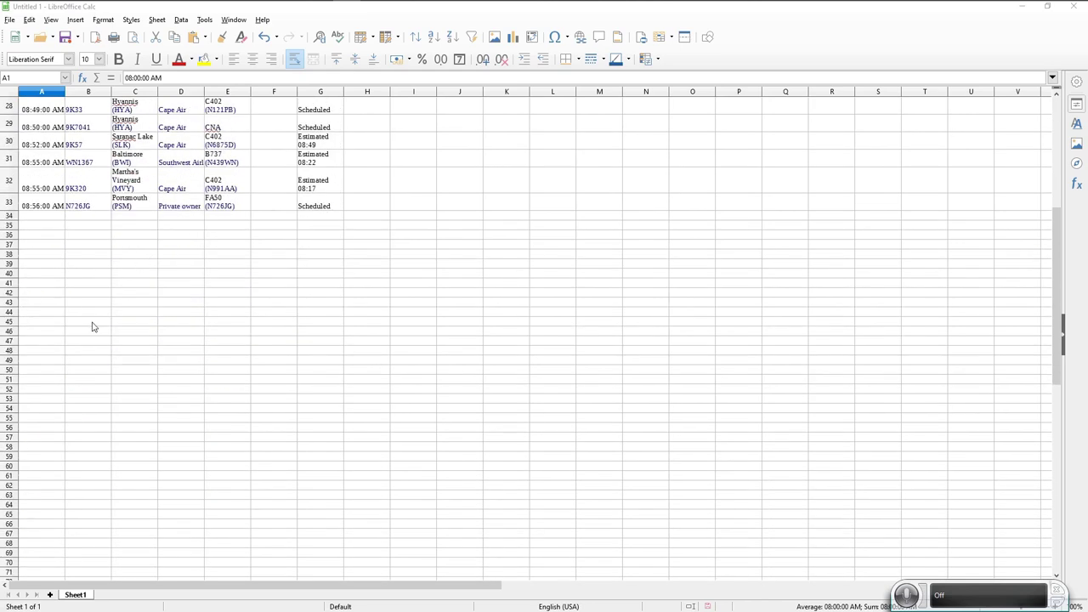
left_click(45, 247)
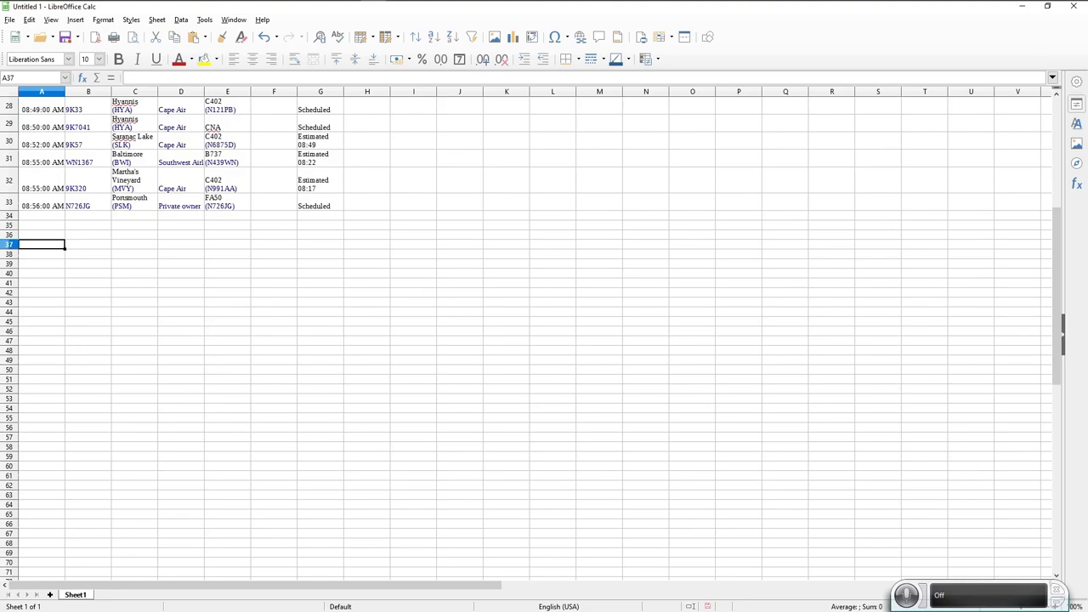
key("alt+Tab")
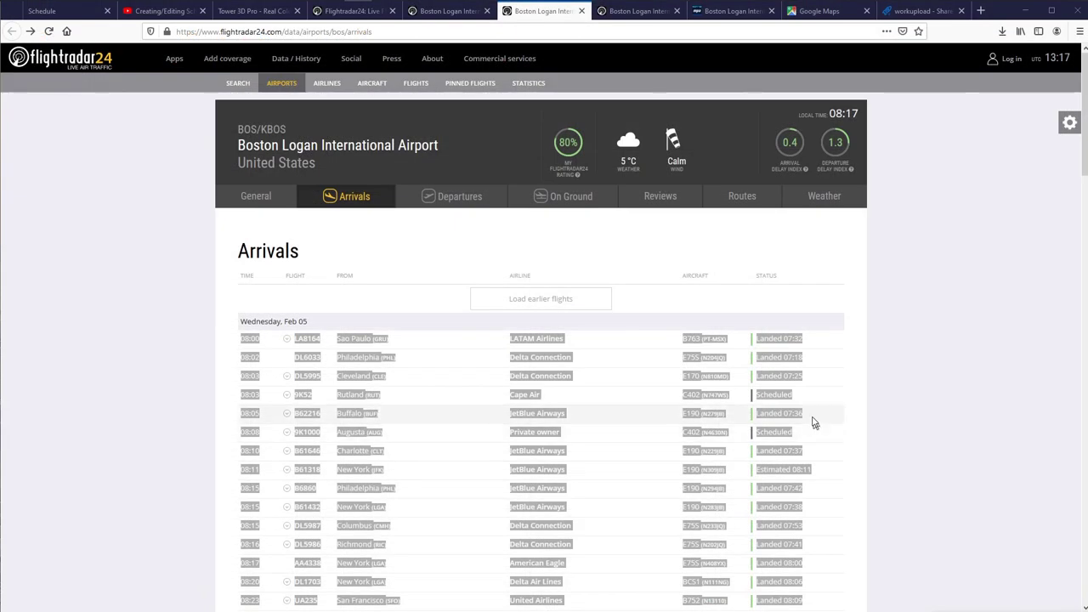
Copy the Boston Logan 08:00–08:56 departures, starting with AA1657 to Philadelphia, for the spreadsheet.
key("ctrl+Tab")
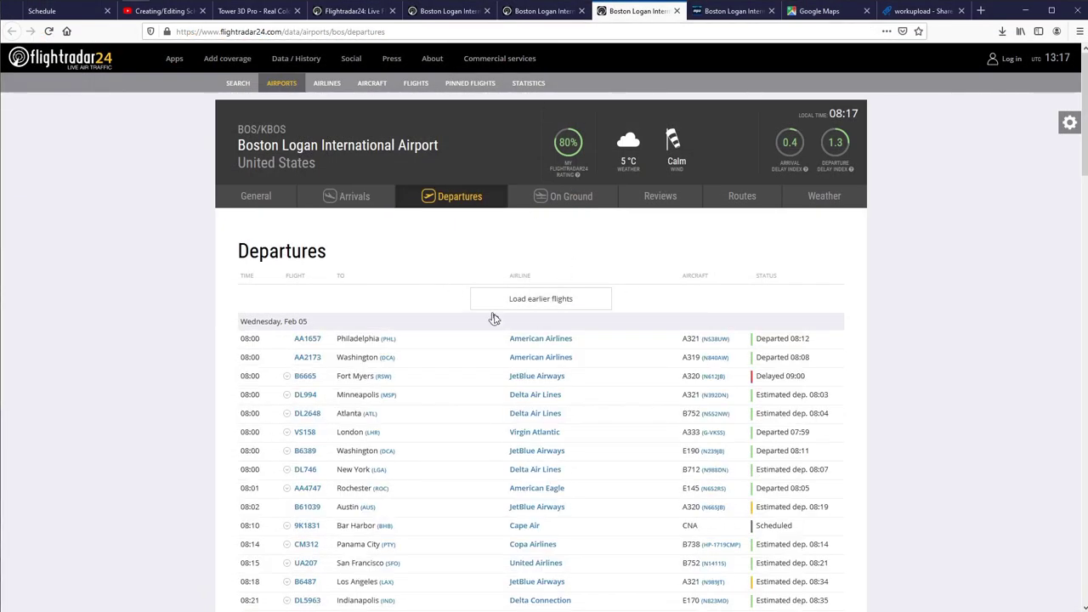
scroll(488, 315, "down", 1)
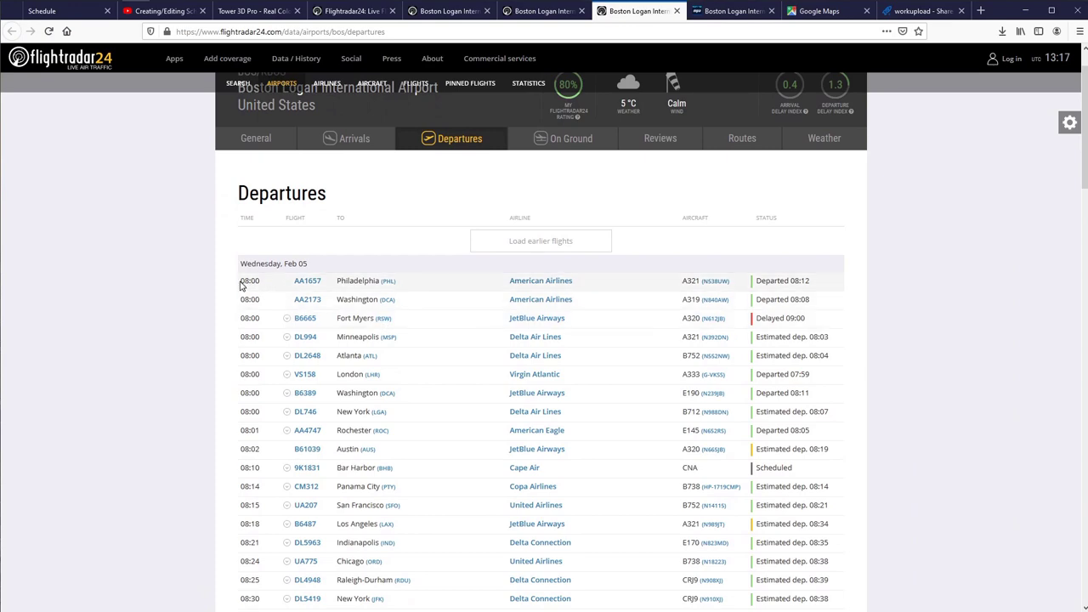
left_click_drag(241, 285, 832, 417)
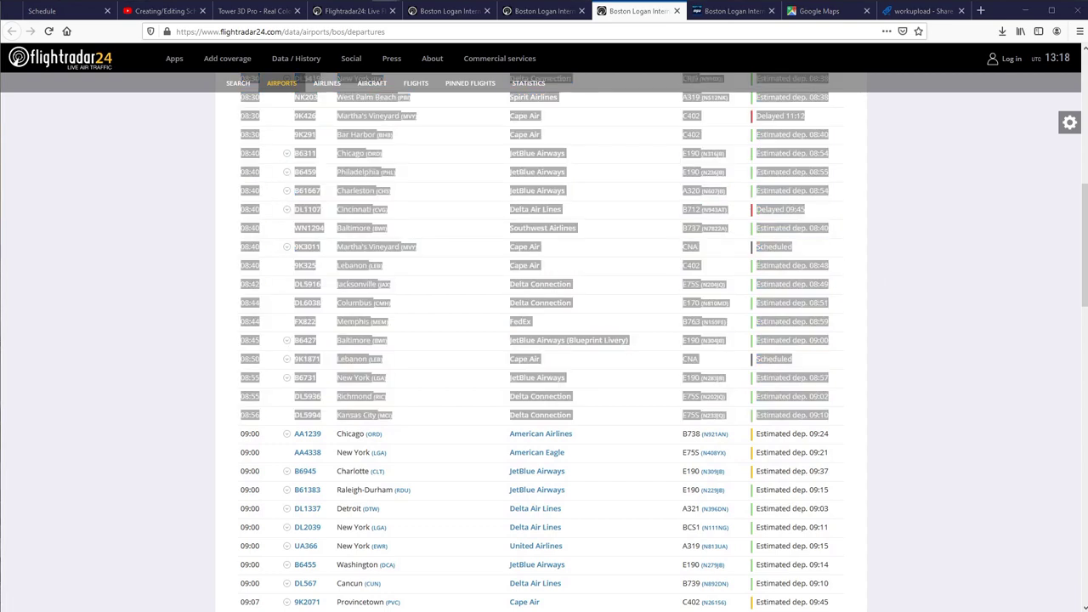
key("alt+Tab")
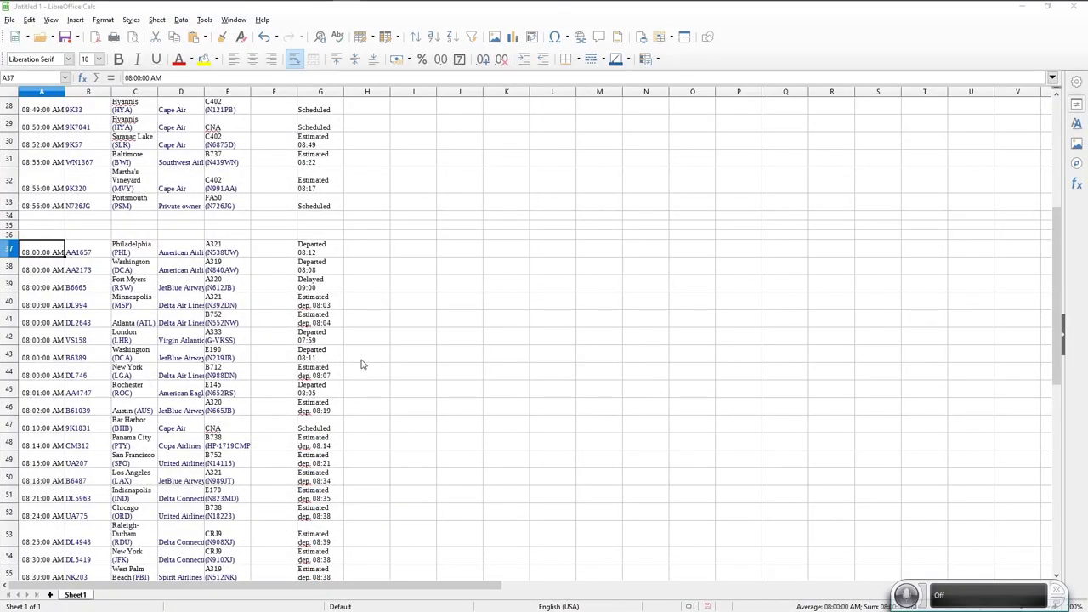
Scroll back up the Calc sheet to review the pasted arrivals and departures.
scroll(356, 364, "up", 9)
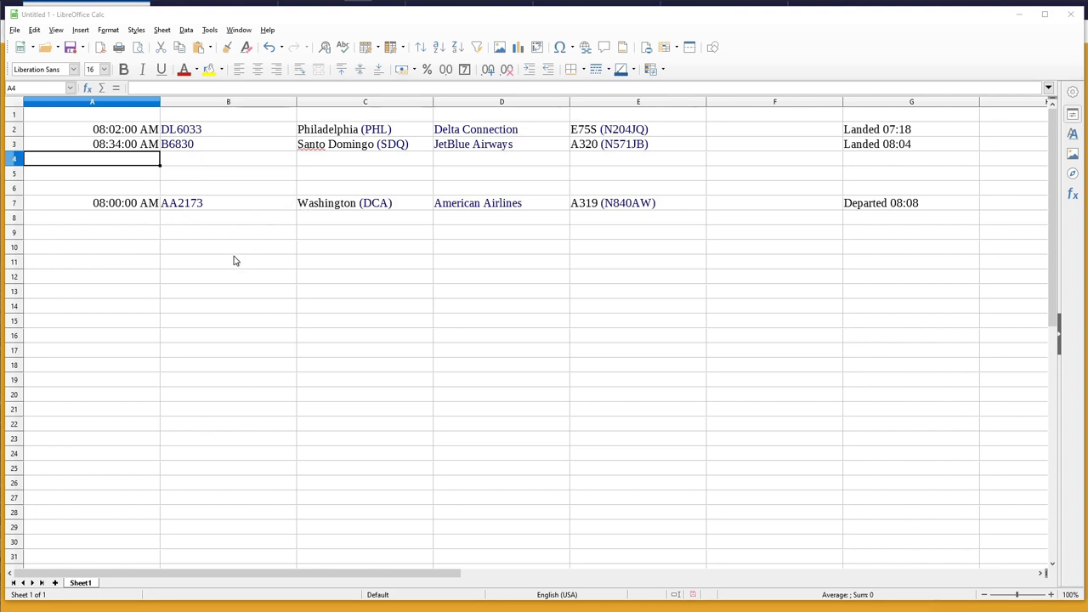
Edit cell G2 so DL6033's status changes from 'Landed 07:18' to 'Landed 08:03'.
left_click(113, 133)
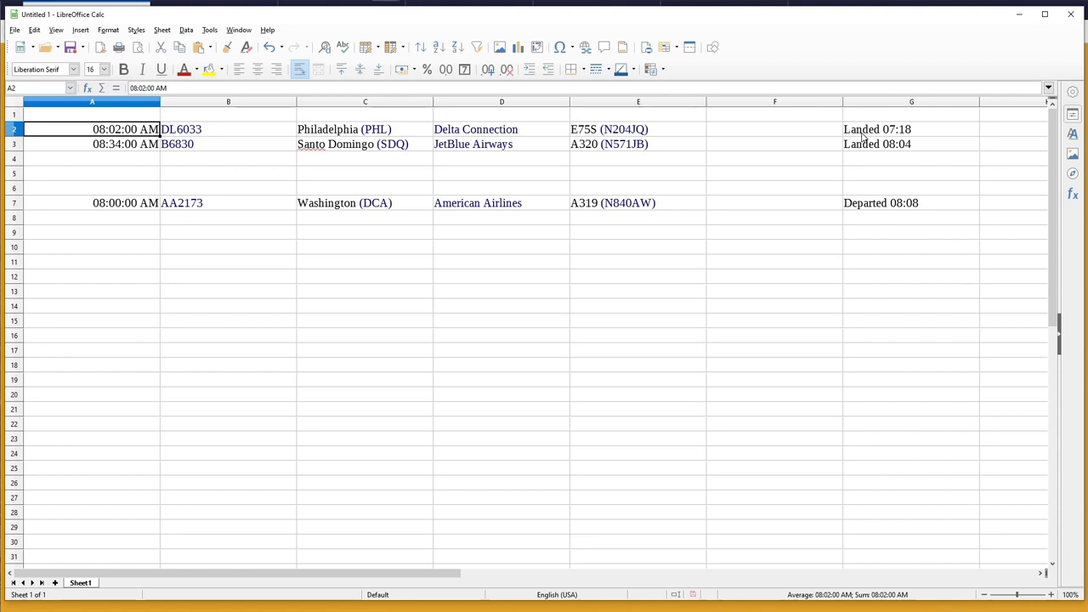
double_click(897, 130)
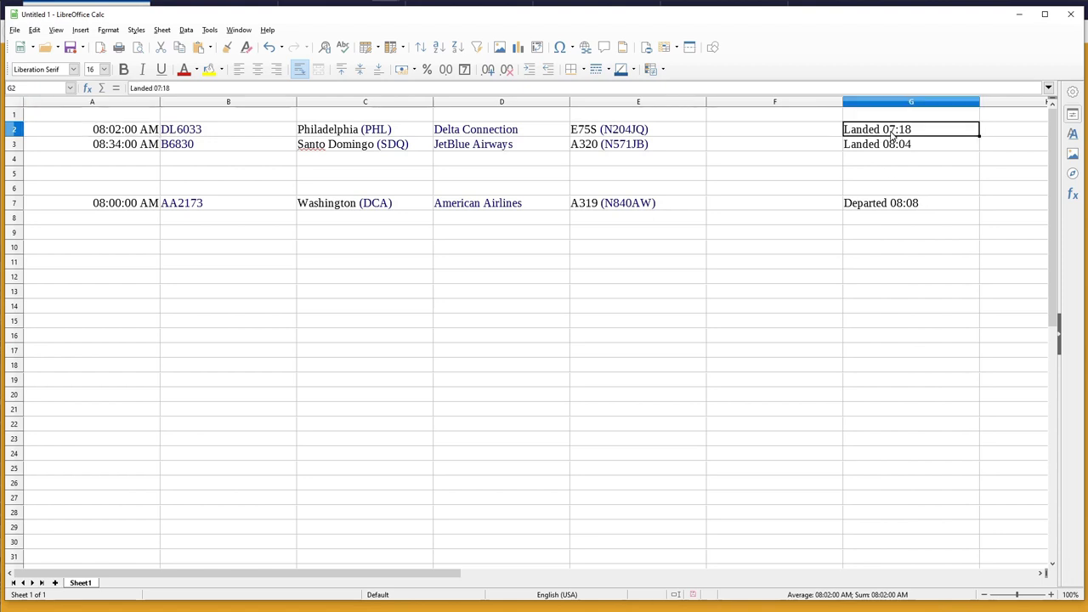
left_click_drag(896, 128, 889, 129)
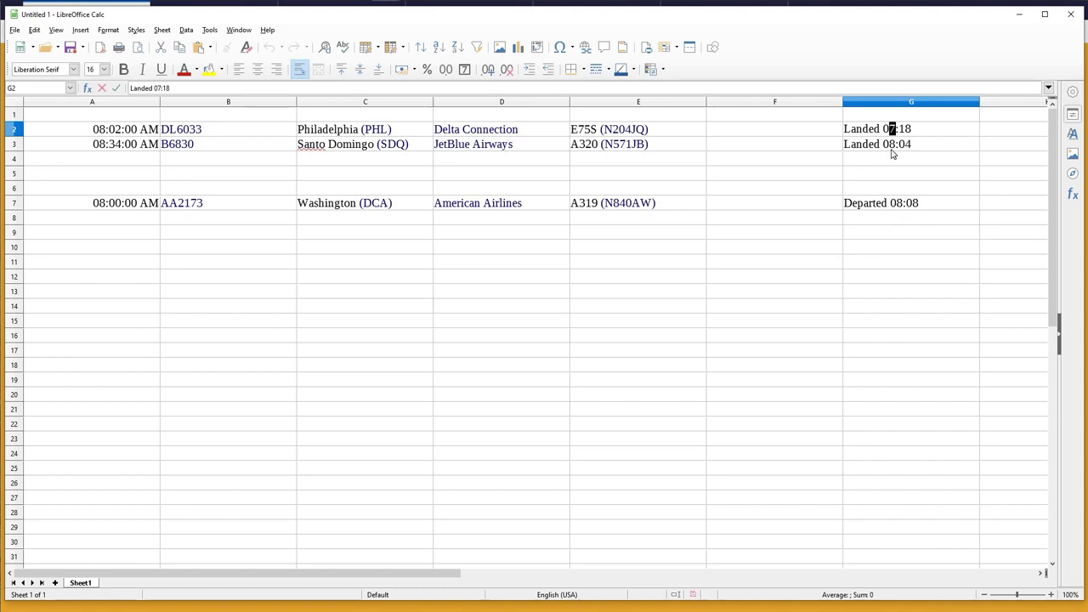
type("8")
key("End")
key("shift+Left")
key("BackSpace")
key("BackSpace")
type("03")
key("Return")
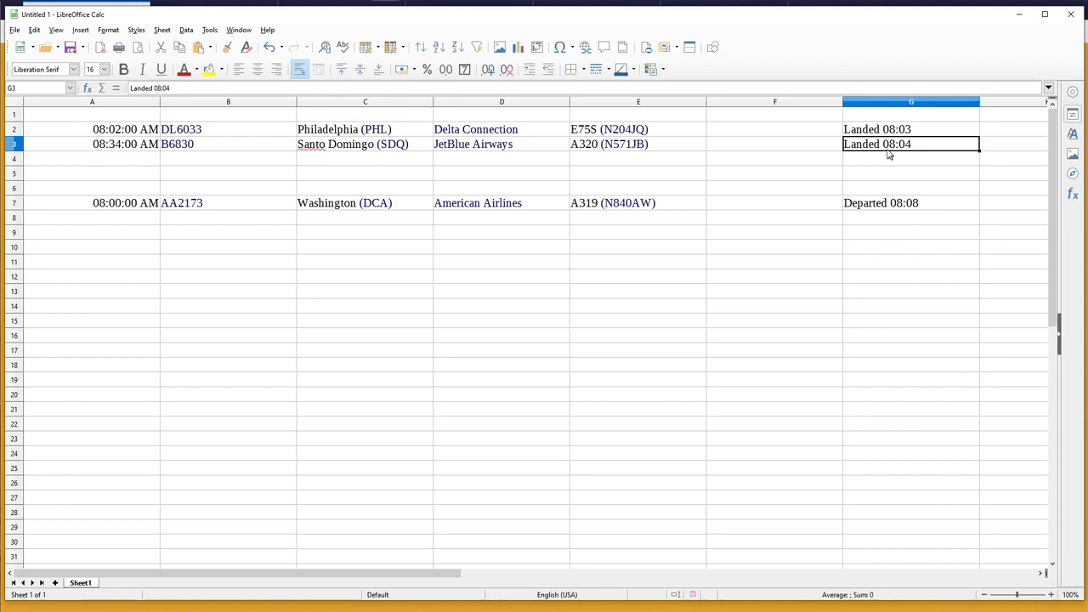
left_click(856, 163)
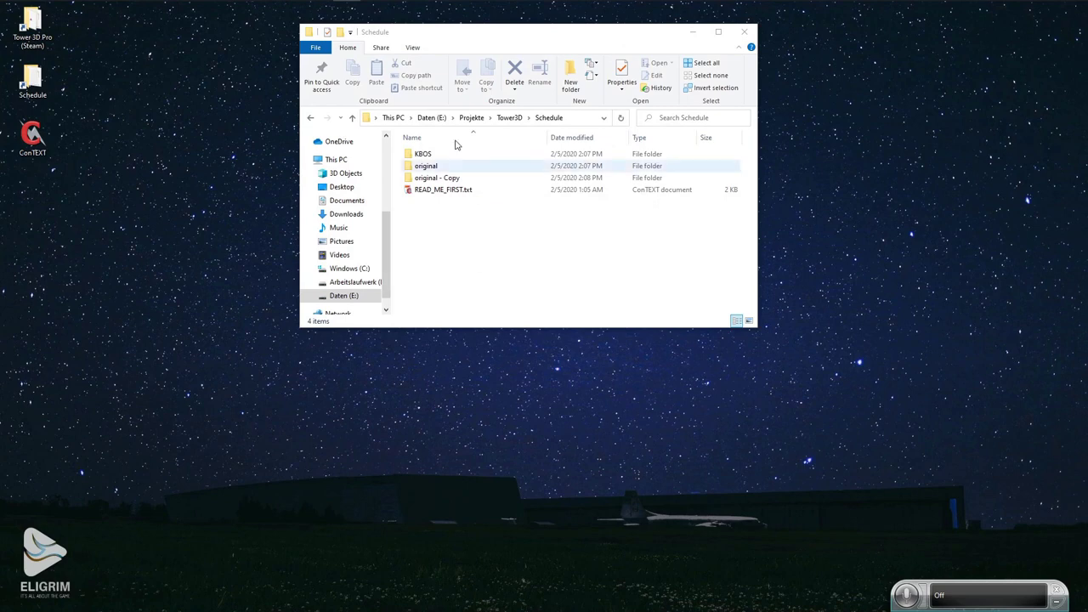
Move the Schedule folder window aside and launch a first ConTEXT editor on the left.
left_click_drag(449, 39, 575, 27)
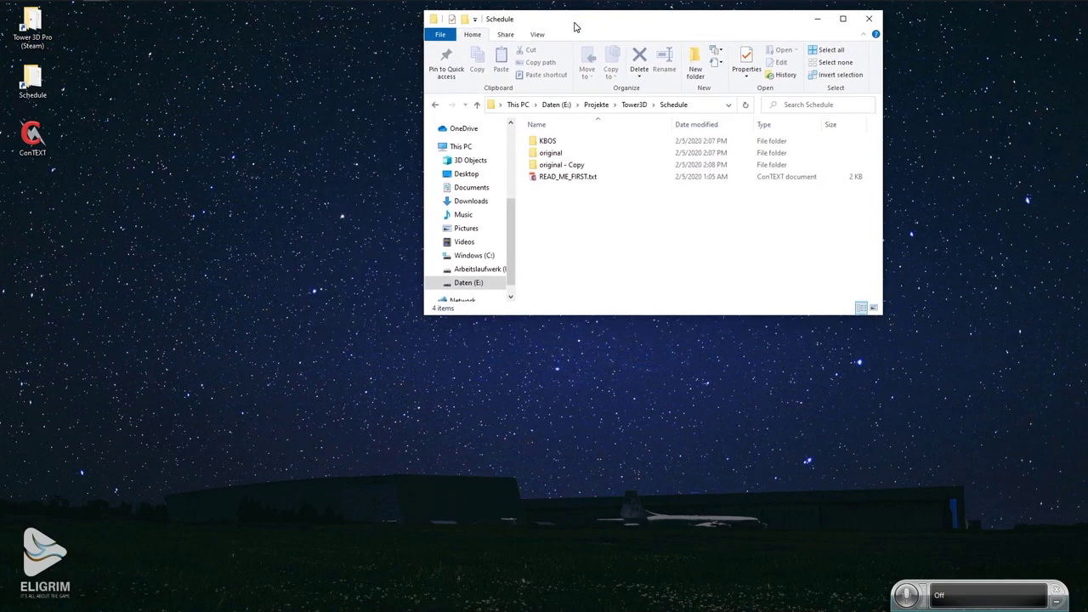
double_click(32, 136)
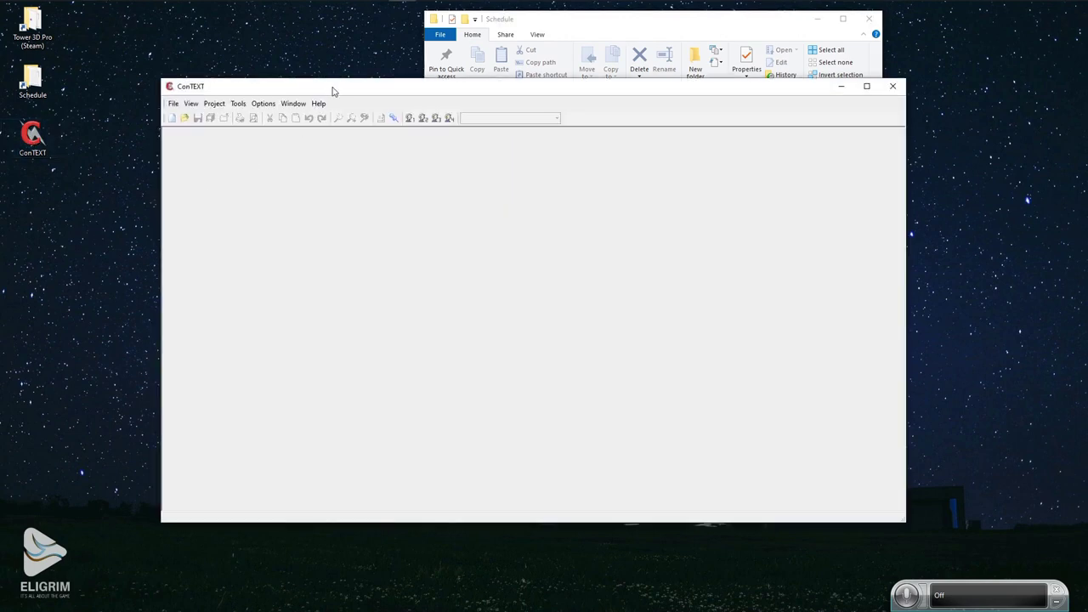
left_click_drag(333, 89, 223, 113)
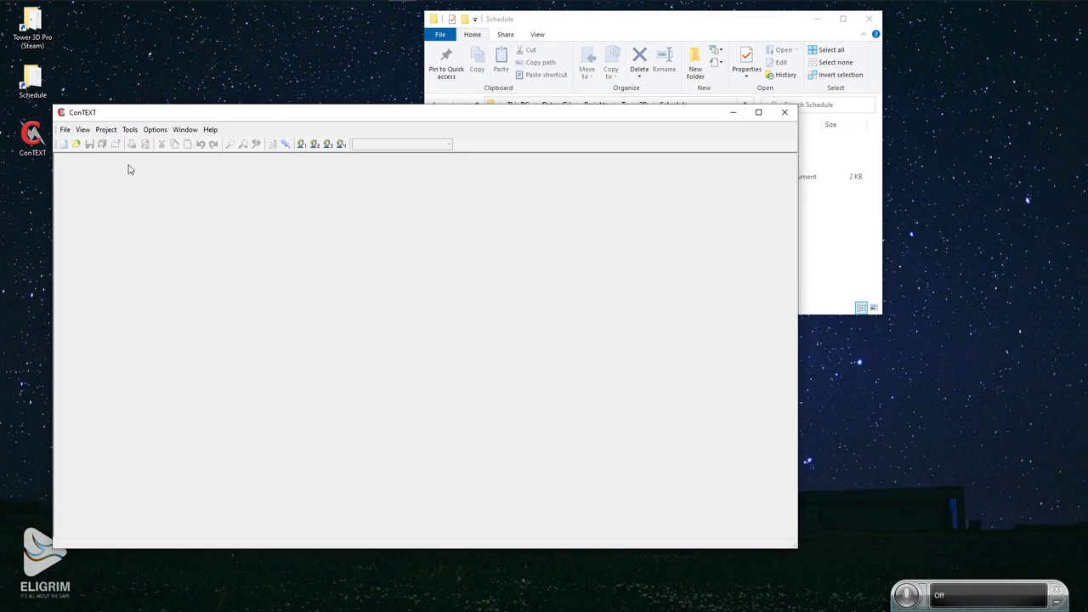
left_click(528, 25)
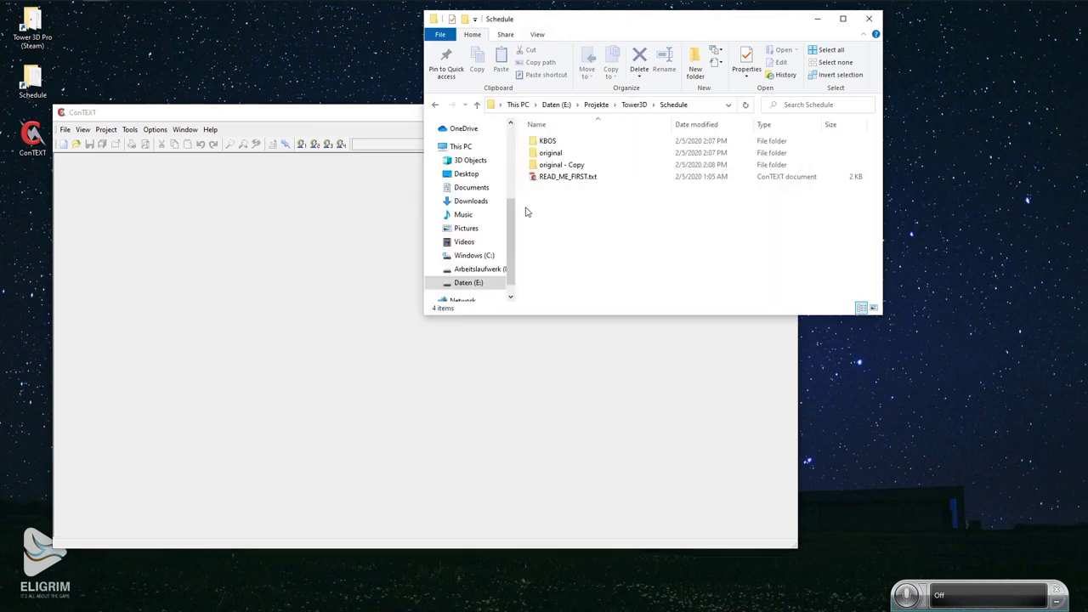
left_click_drag(239, 117, 243, 80)
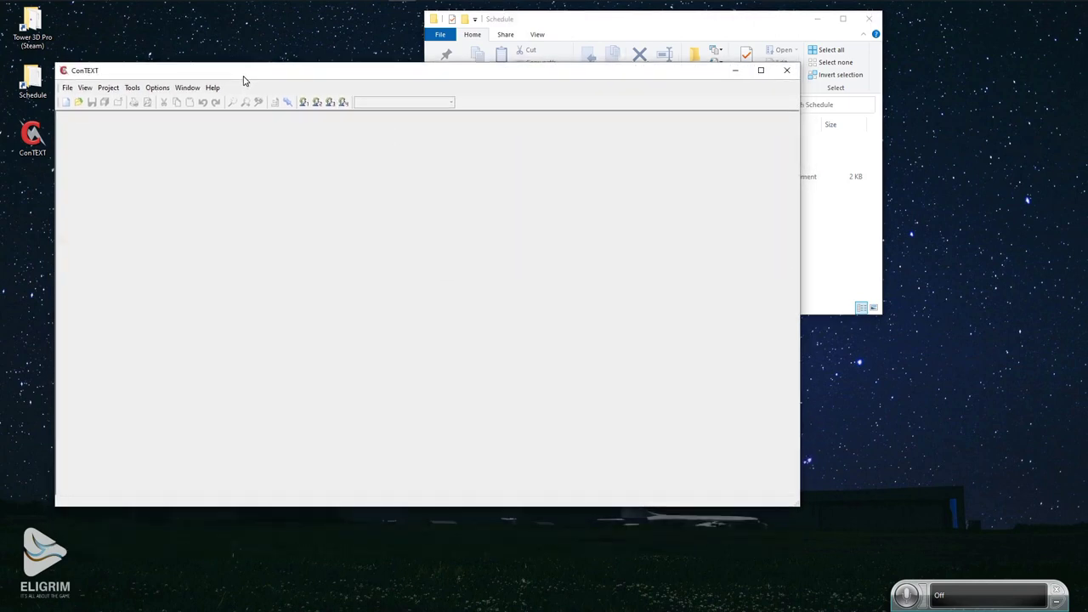
Launch a second ConTEXT editor at lower right and enter the KBOS folder.
double_click(34, 140)
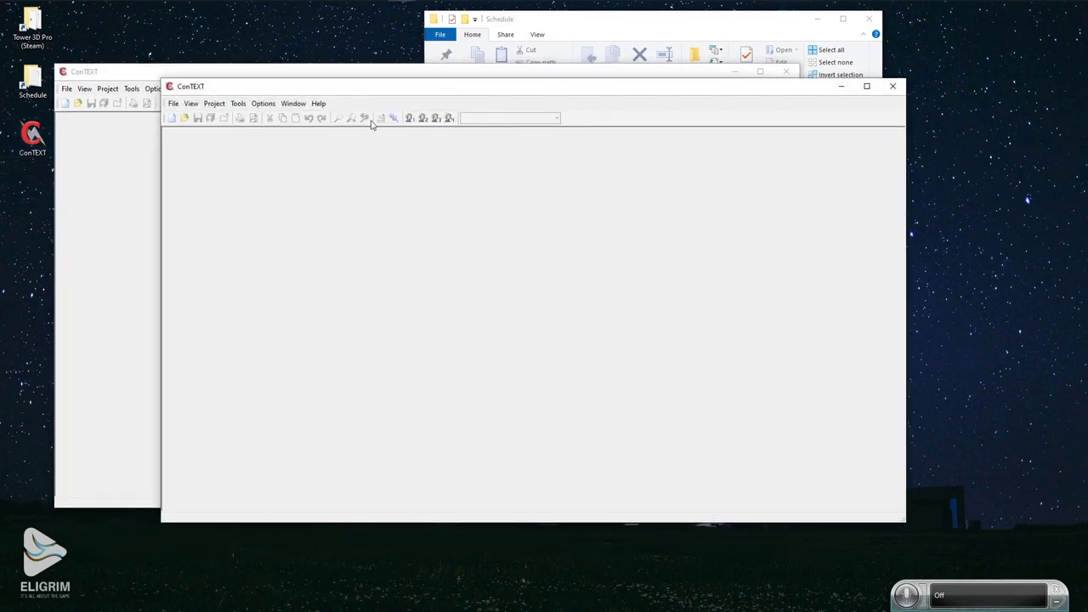
left_click_drag(388, 93, 554, 140)
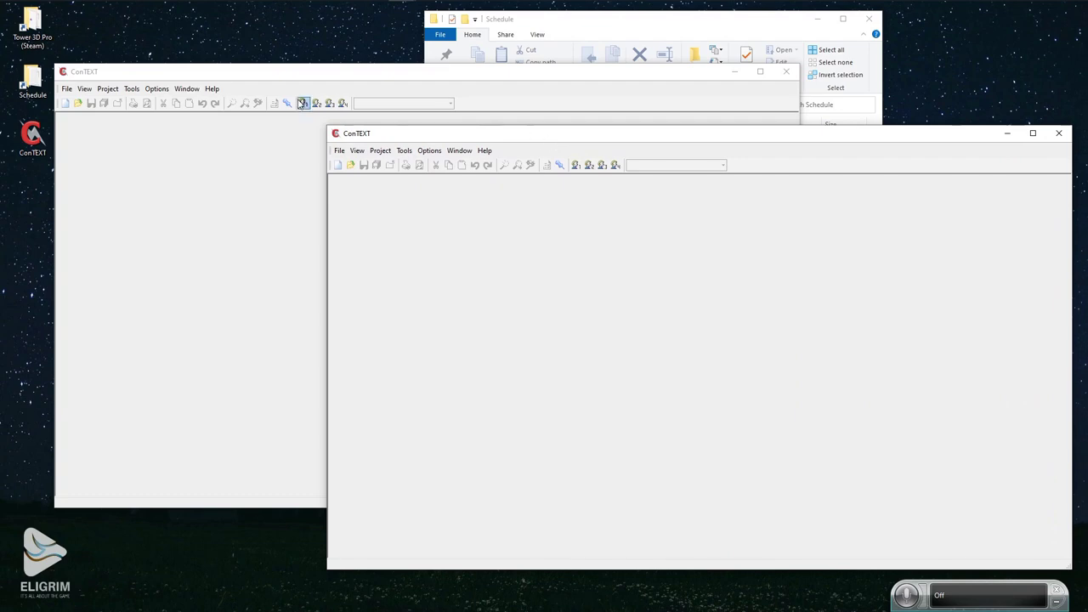
left_click(317, 76)
left_click(528, 34)
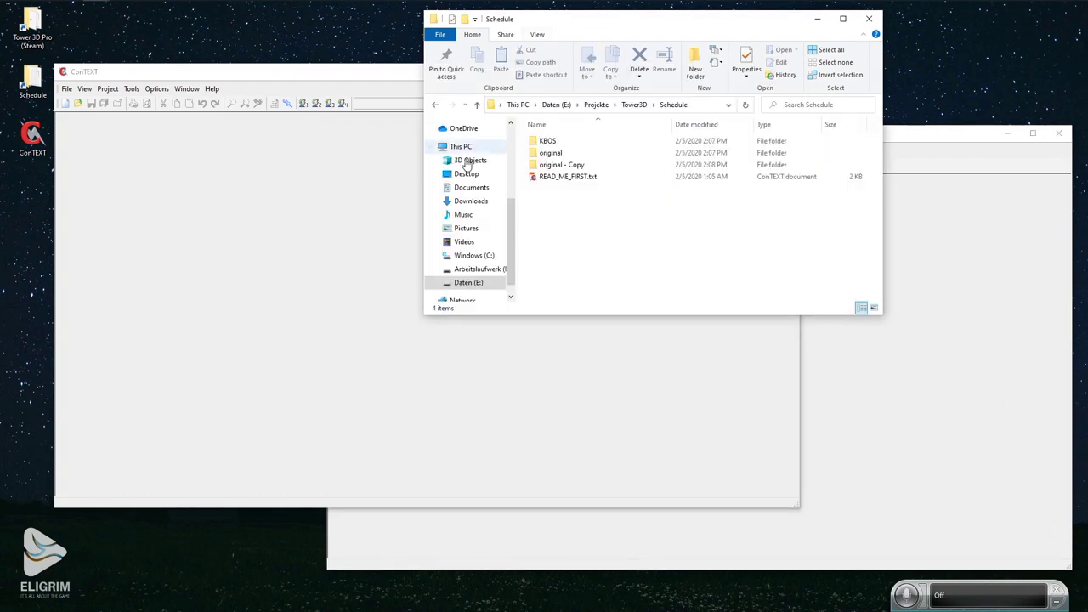
double_click(544, 141)
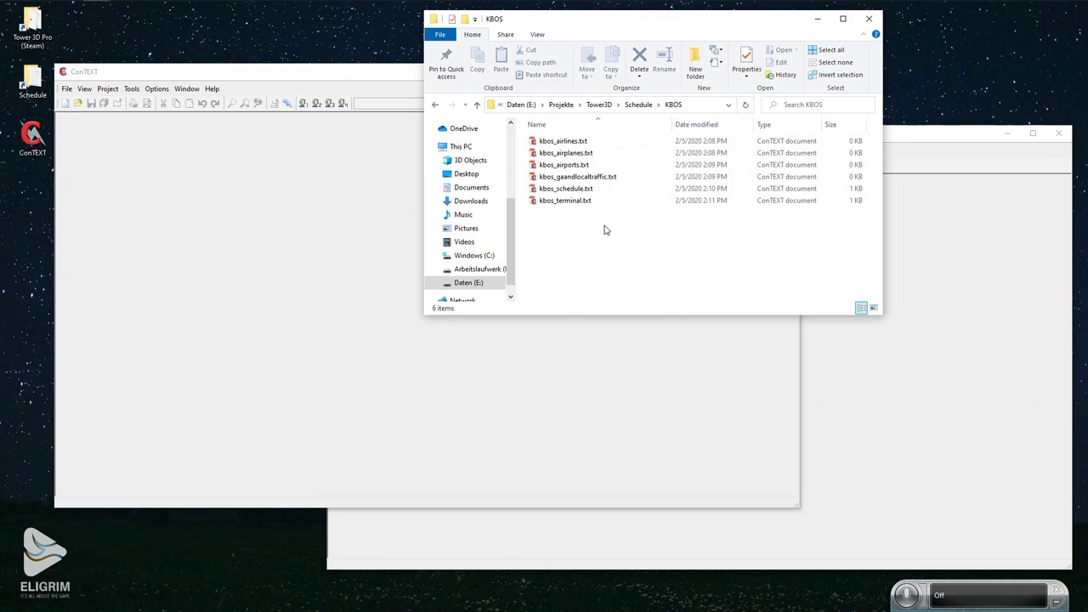
Open the 'original - Copy' kbos_airlines, kbos_airplanes and kbos_airports files in ConTEXT.
left_click_drag(605, 229, 175, 221)
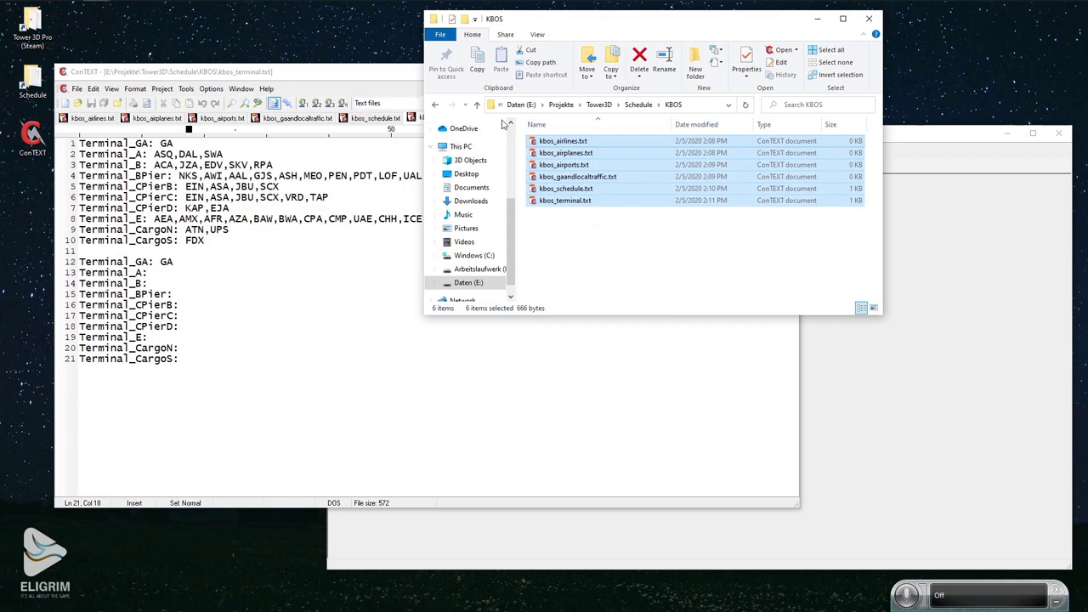
left_click(477, 104)
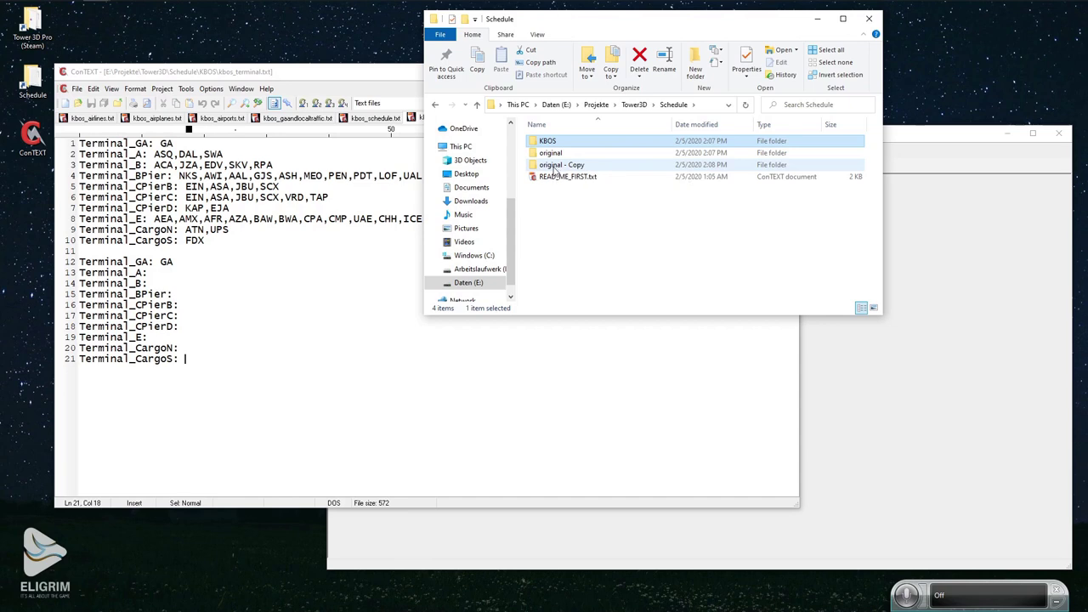
double_click(570, 166)
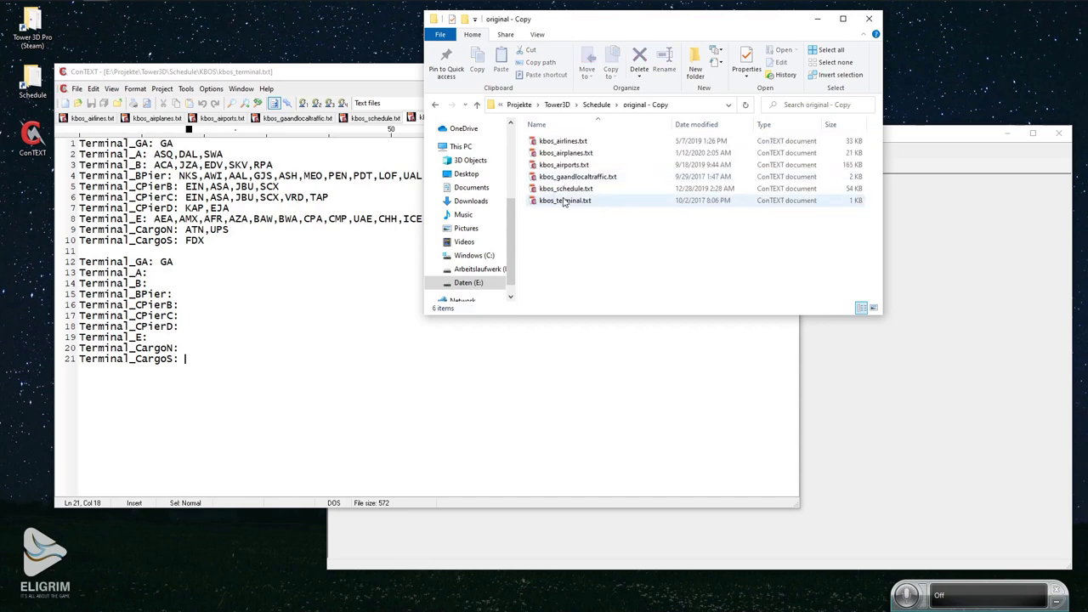
left_click(568, 142)
left_click(566, 153, "ctrl")
left_click(563, 165, "ctrl")
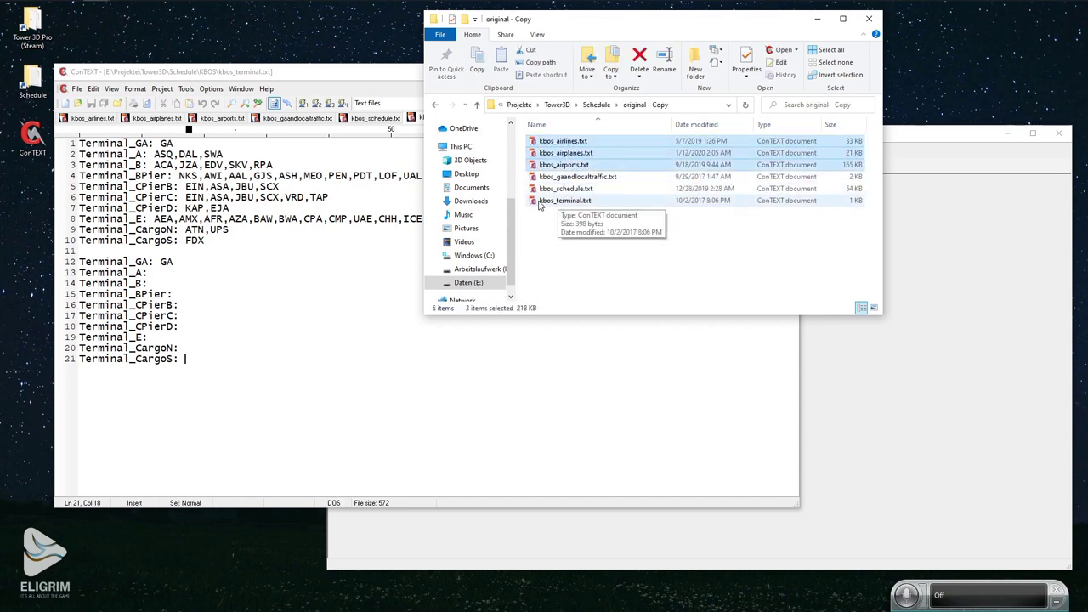
left_click_drag(550, 144, 949, 275)
Snap the kbos_terminal.txt window beside the original airports file window.
left_click(937, 152)
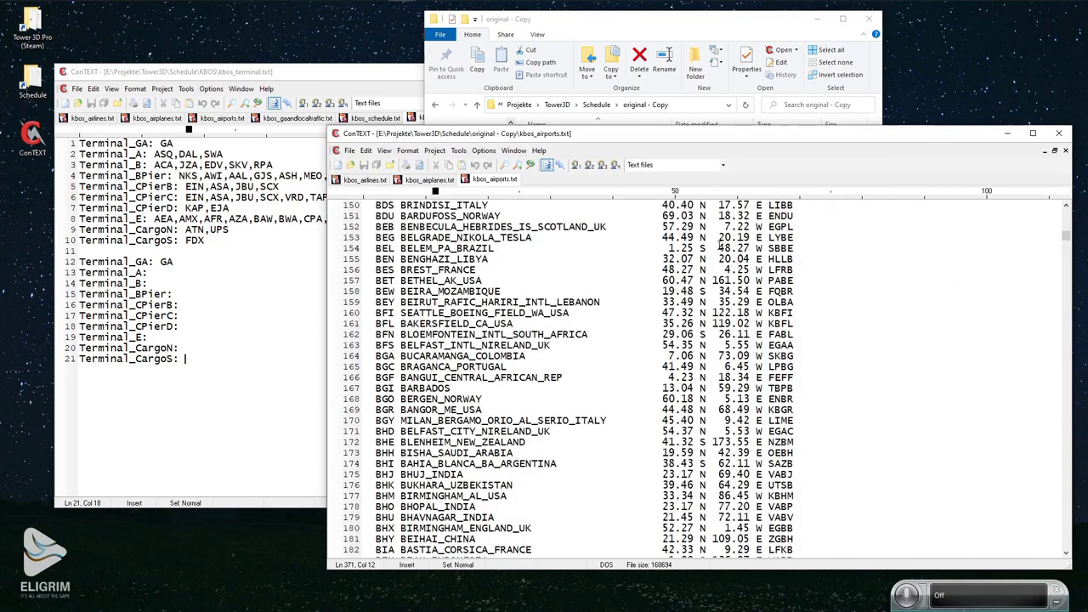
left_click(380, 72)
left_click_drag(446, 72, 1, 134)
left_click(629, 135)
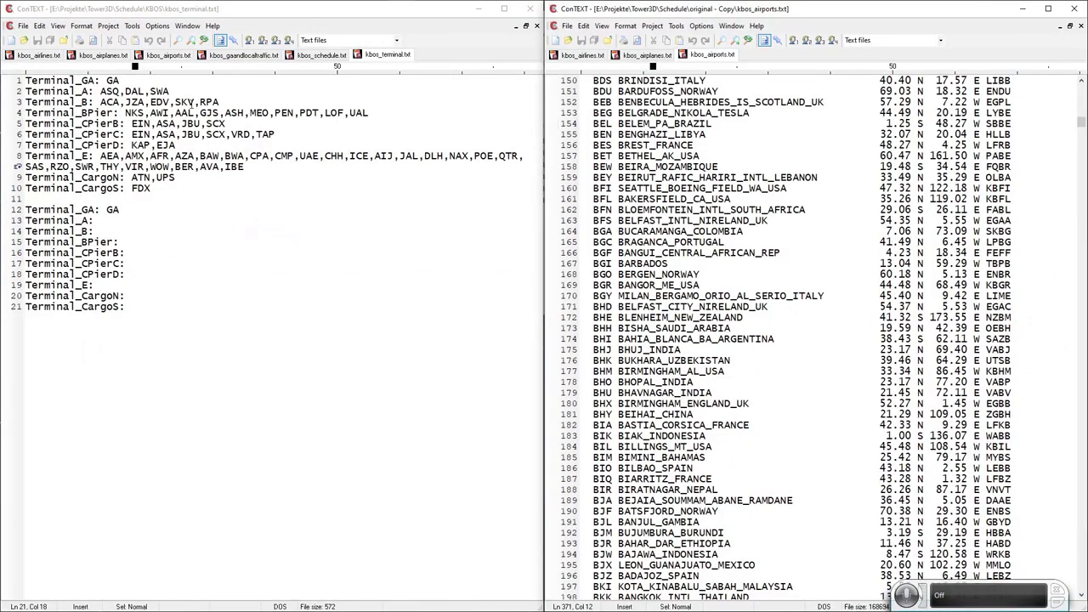
Duplicate the first line of kbos_schedule.txt as a new line 2.
left_click(311, 56)
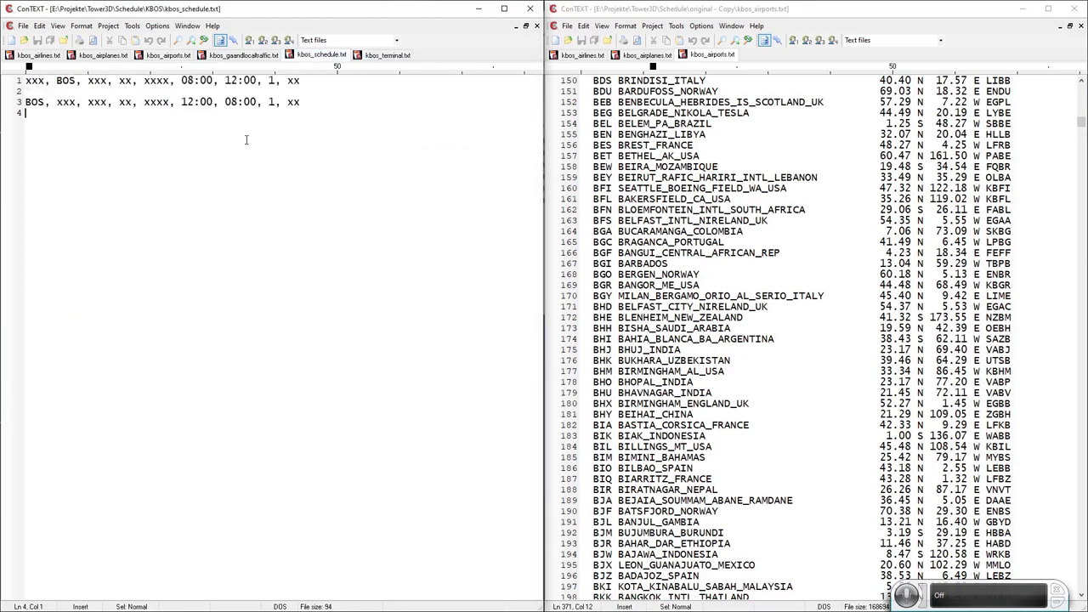
left_click_drag(304, 81, 14, 81)
key("ctrl+c")
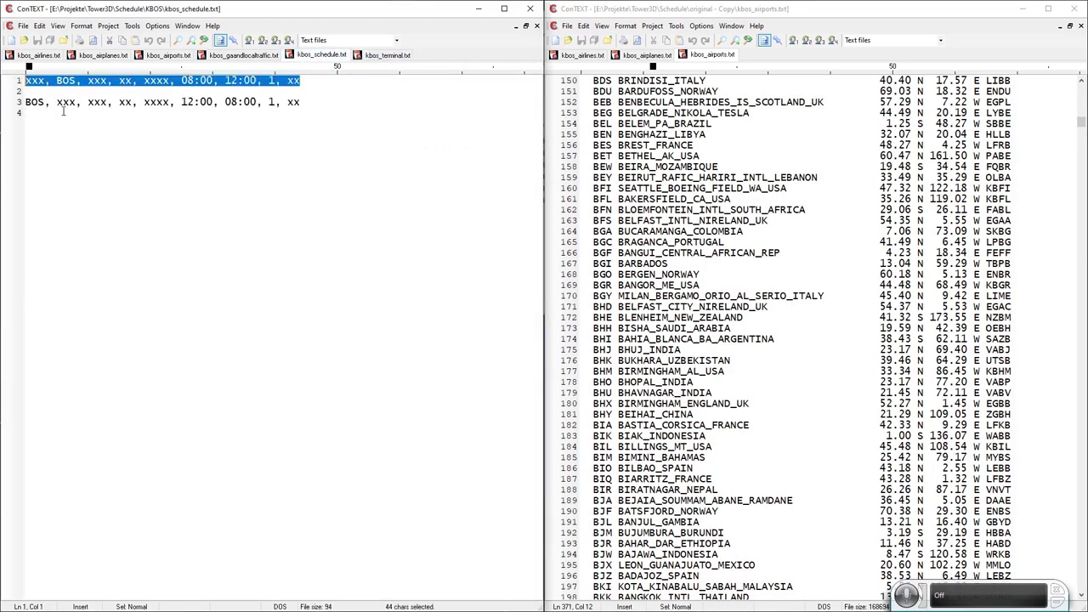
left_click(332, 78)
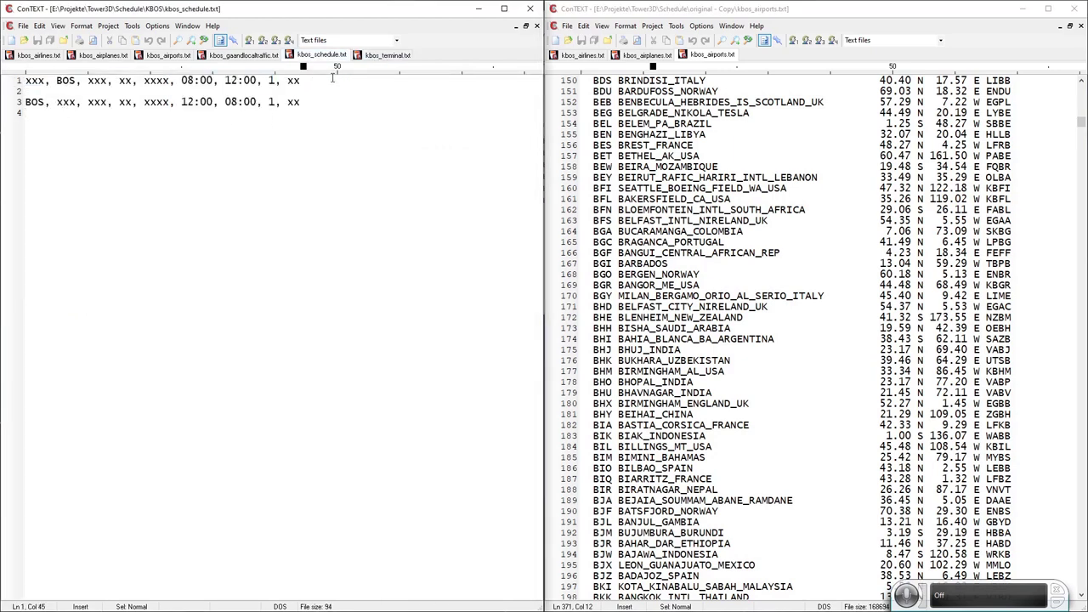
key("Return")
key("ctrl+v")
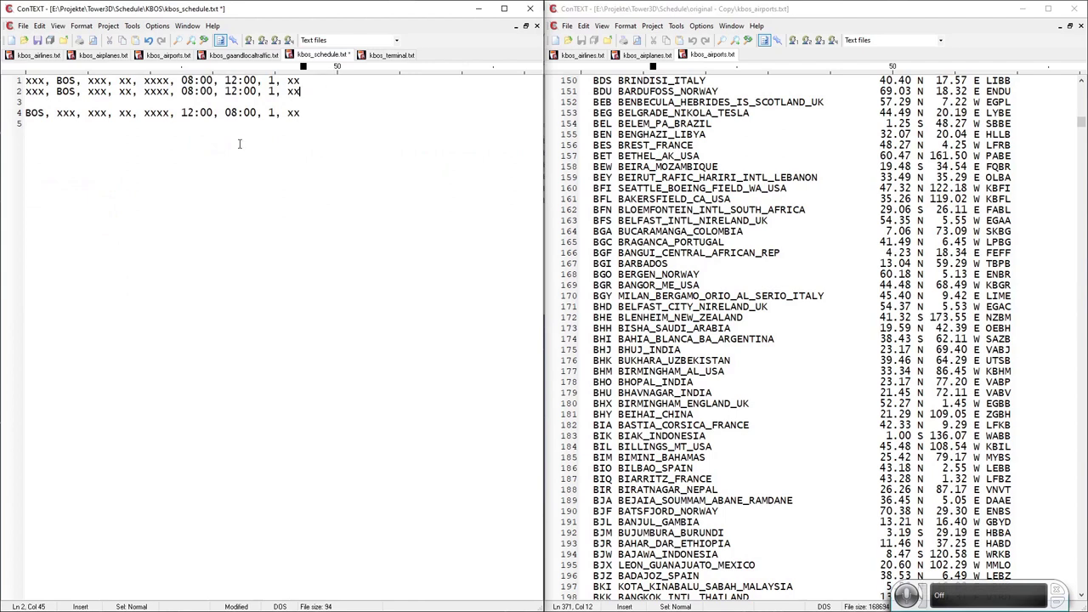
left_click(239, 143)
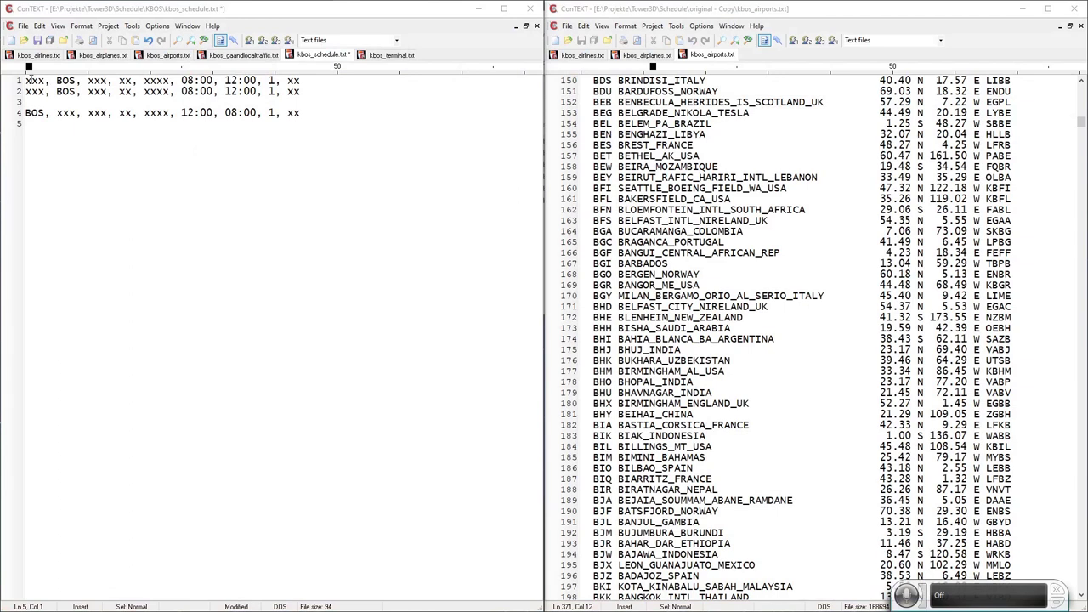
Replace the first xxx on line 1 with PHL, then show kbos_airports.txt.
double_click(33, 80)
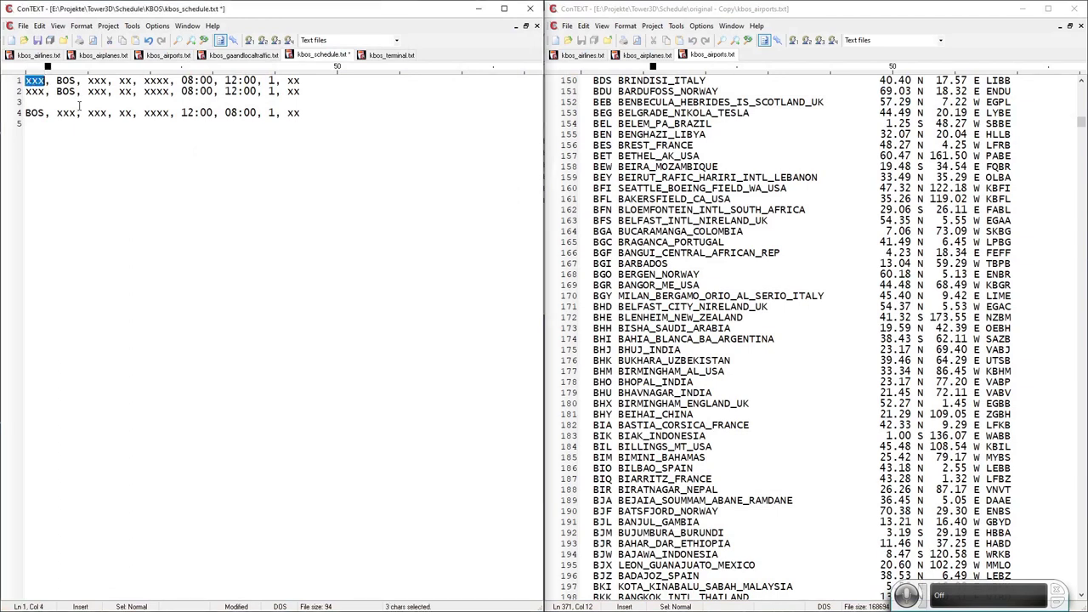
type("PHL")
left_click(166, 57)
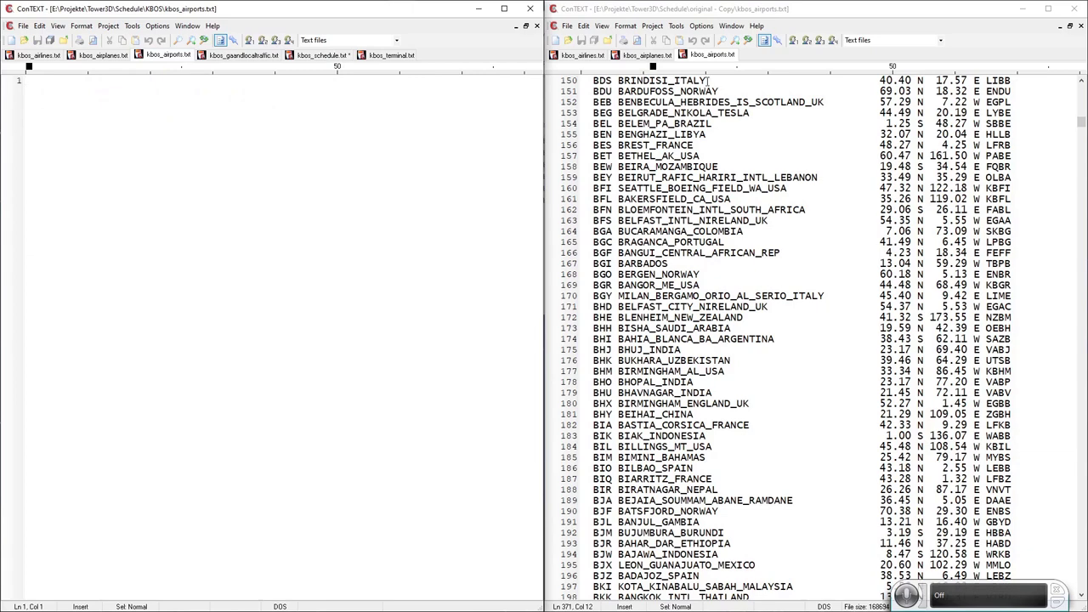
Search the original airports list for PHL and then SAV, reaching the SAVANNAH entry.
left_click(714, 54)
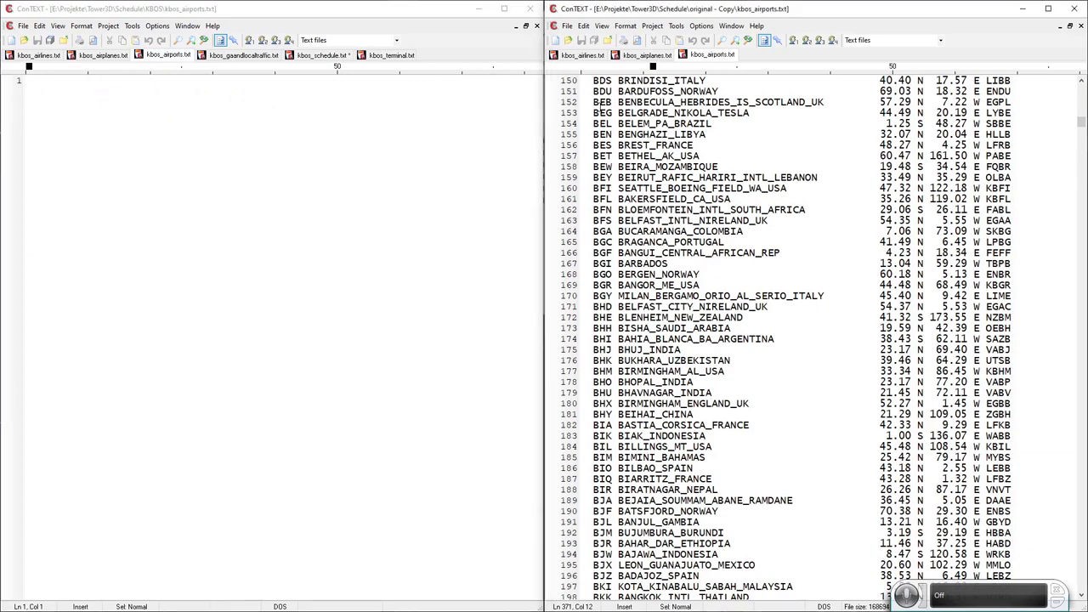
left_click(721, 40)
type("PHL")
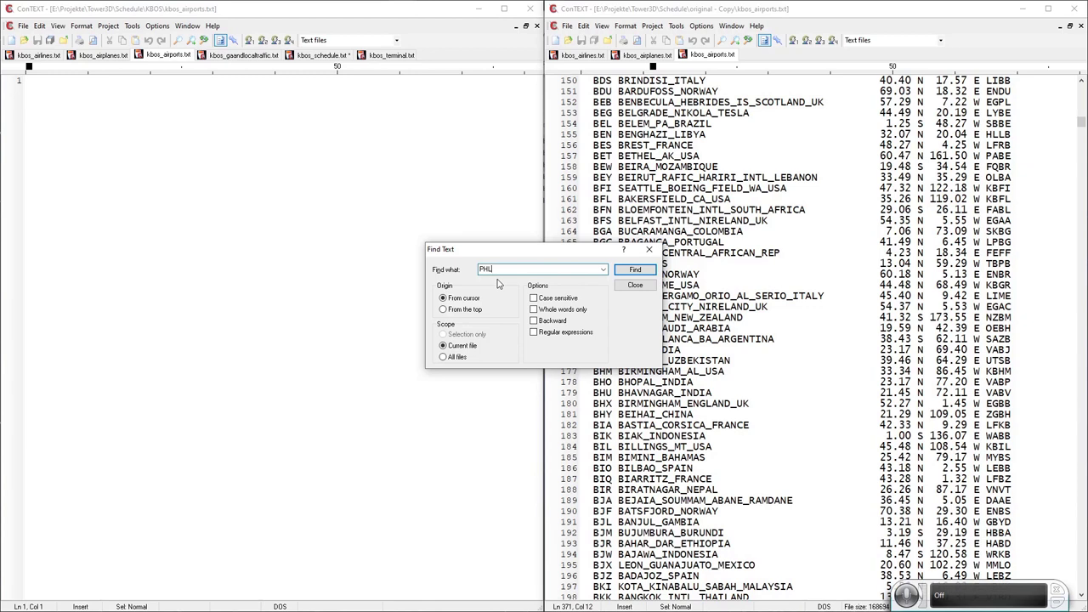
left_click(454, 314)
double_click(486, 268)
type("SAV")
key("Return")
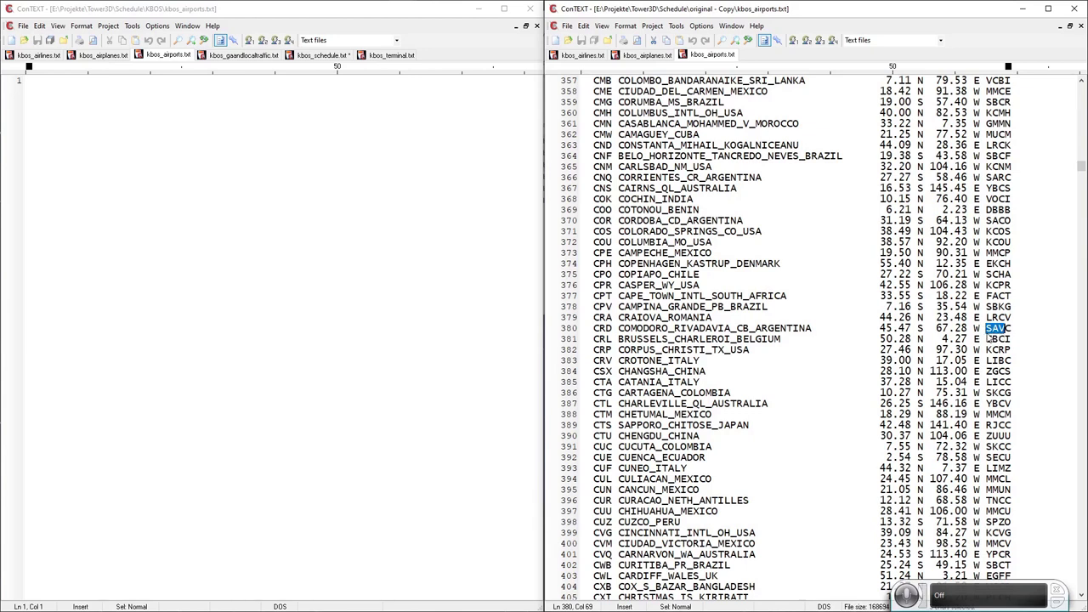
left_click(736, 41)
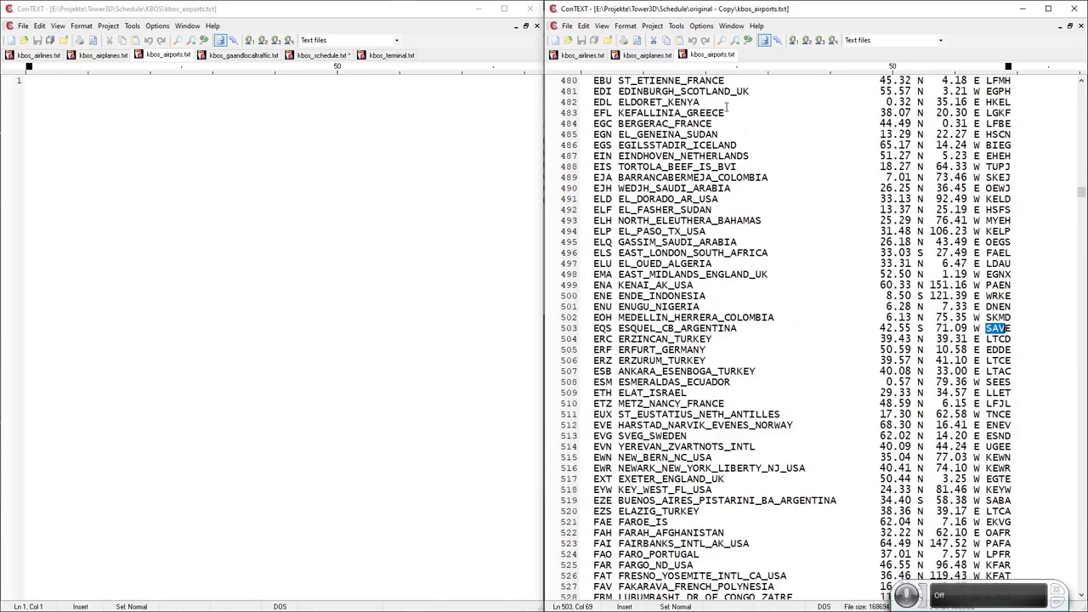
left_click(736, 41)
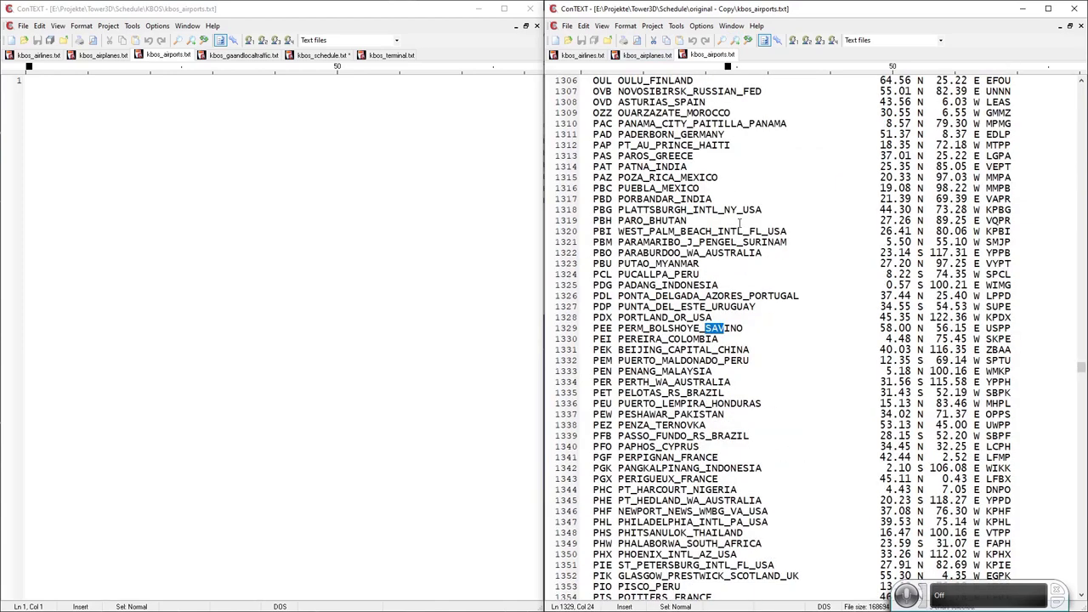
left_click(721, 40)
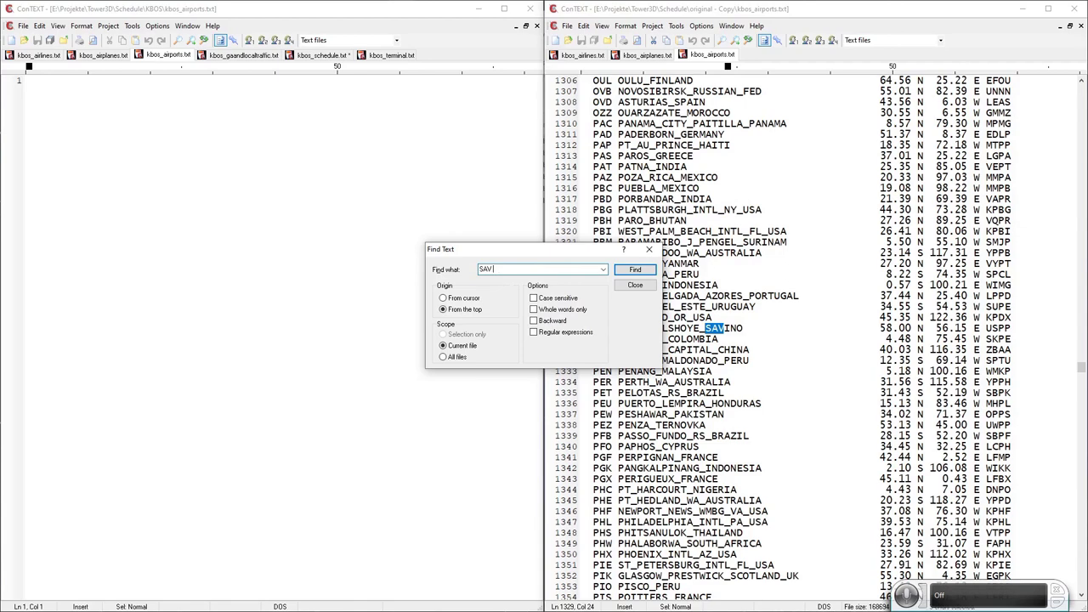
left_click(635, 269)
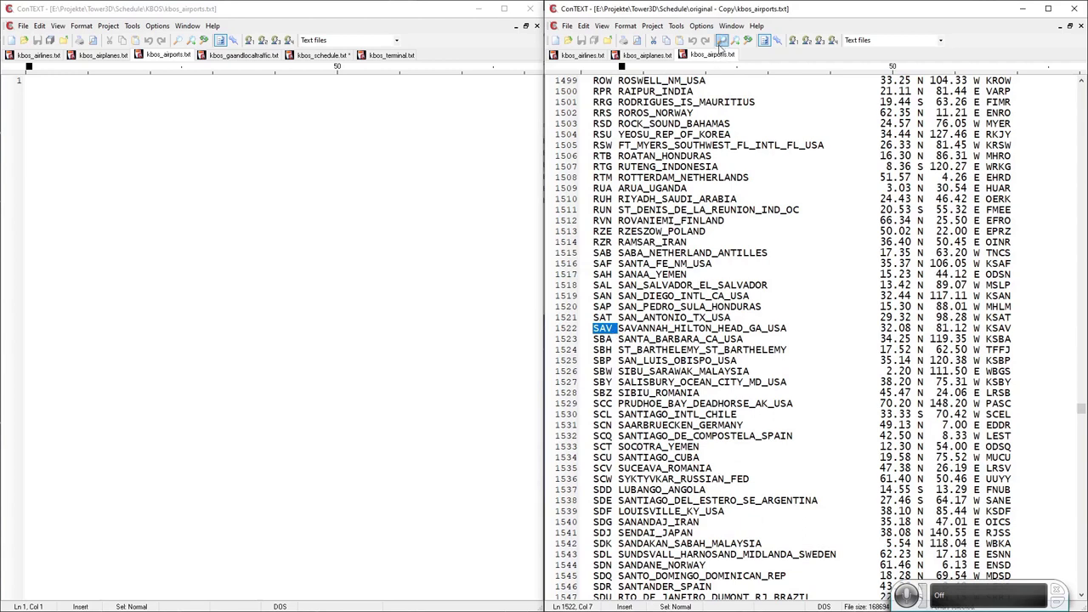
Cut the PHL PHILADELPHIA_INTL_PA_USA line and paste it into KBOS kbos_airports.txt.
left_click(721, 41)
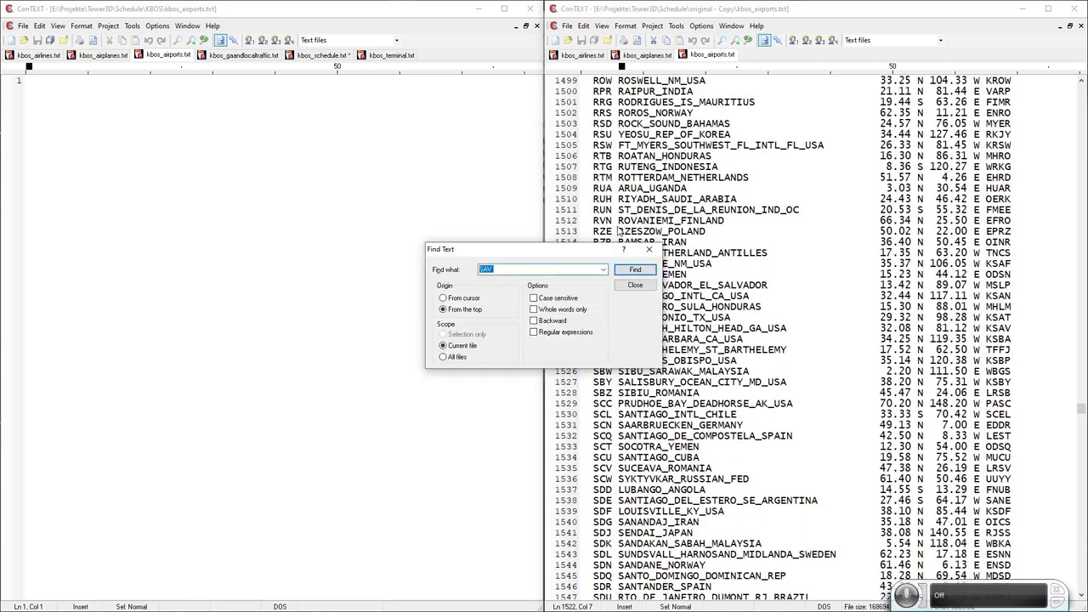
type("PHL")
key("Return")
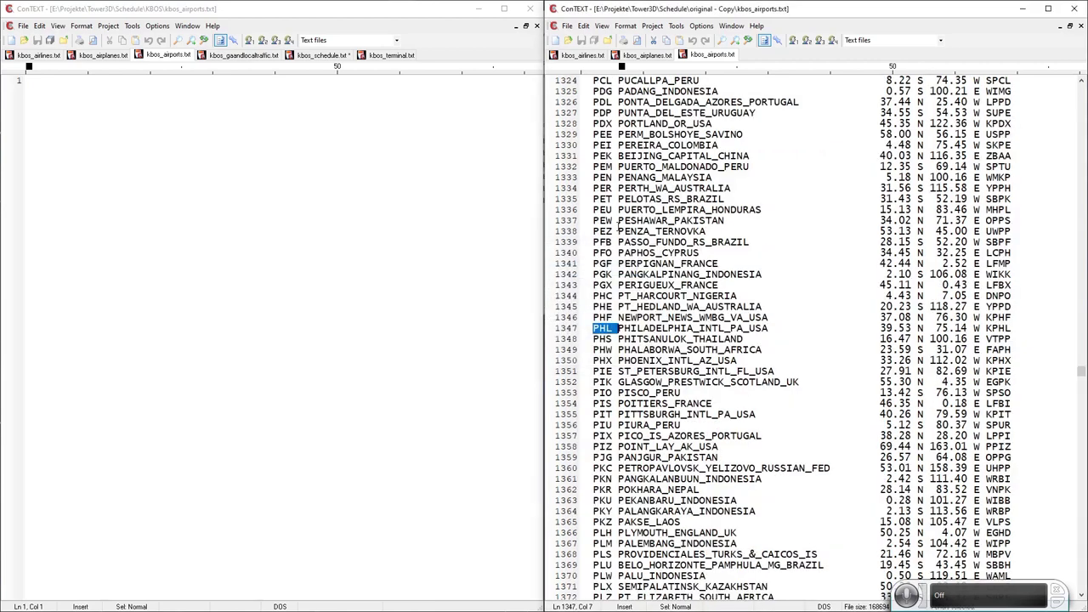
left_click(557, 328)
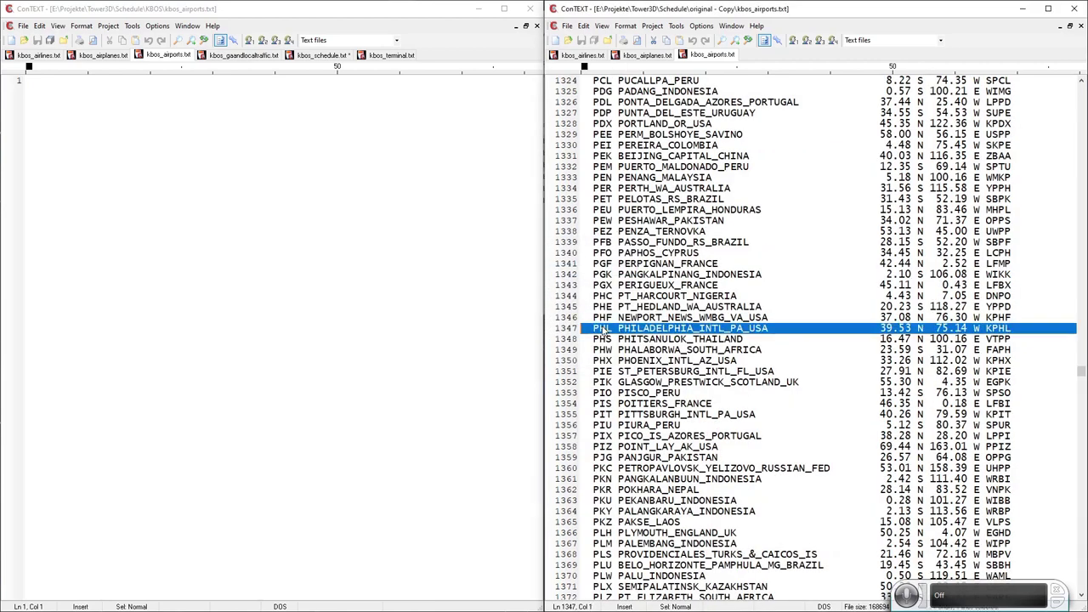
key("ctrl+x")
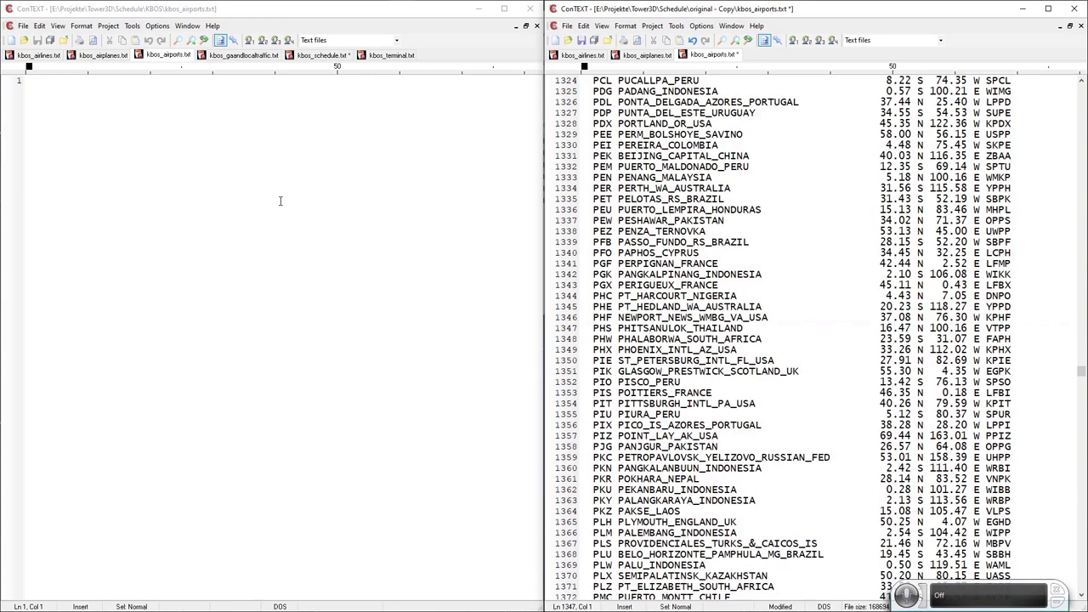
left_click(216, 205)
key("ctrl+v")
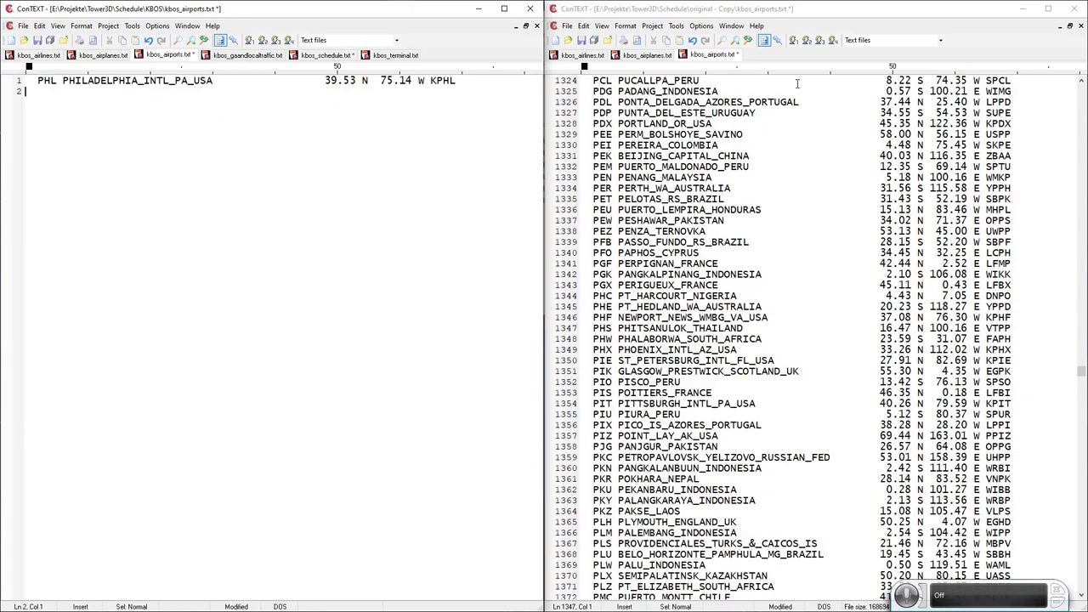
Confirm PHL no longer appears in the original list, then return to kbos_schedule.txt.
left_click(722, 41)
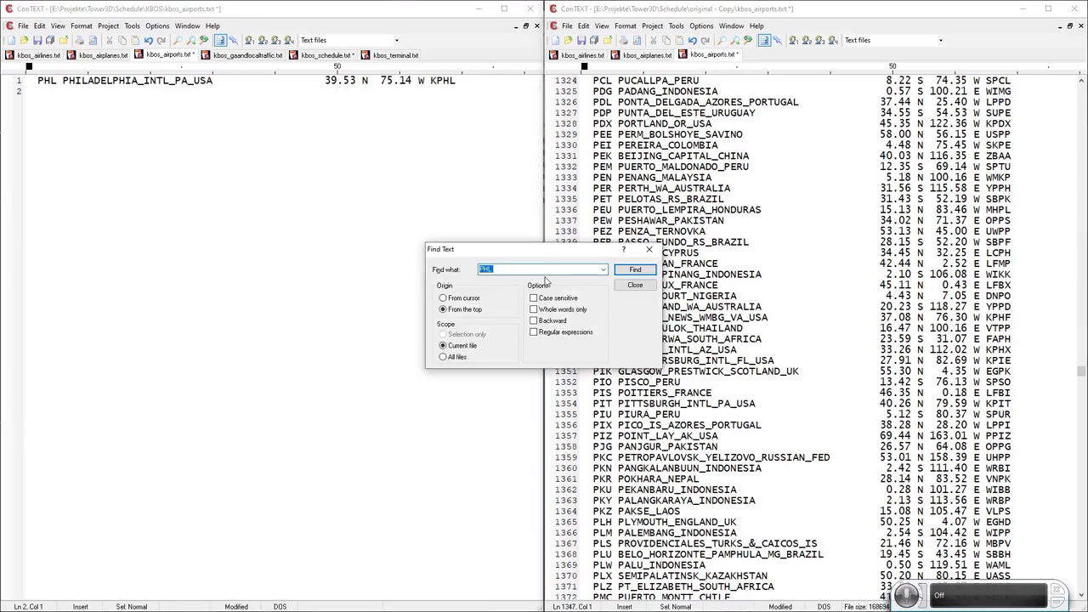
left_click(633, 270)
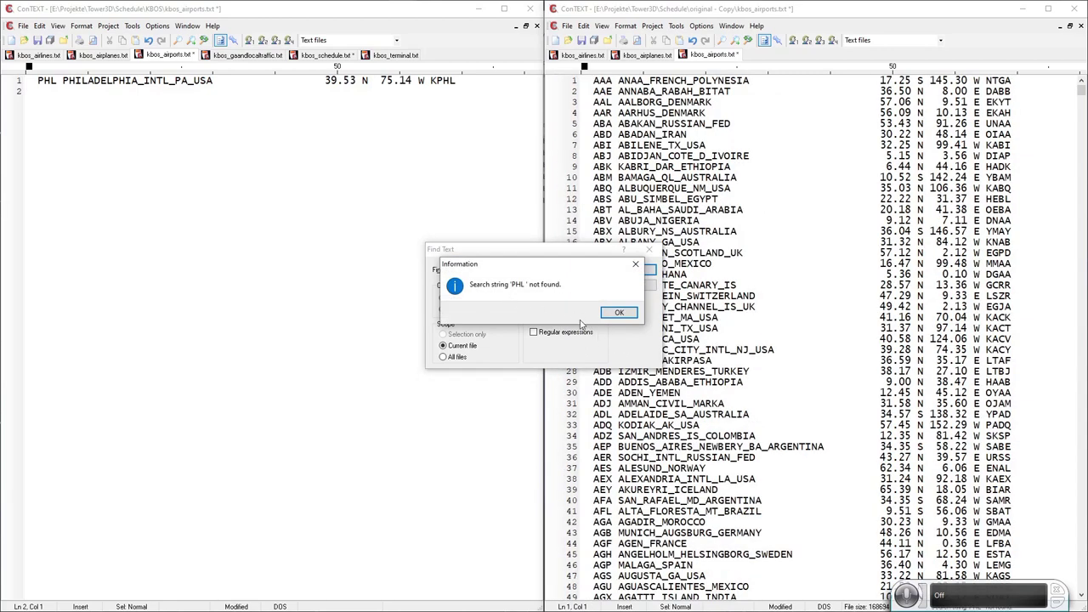
left_click(620, 312)
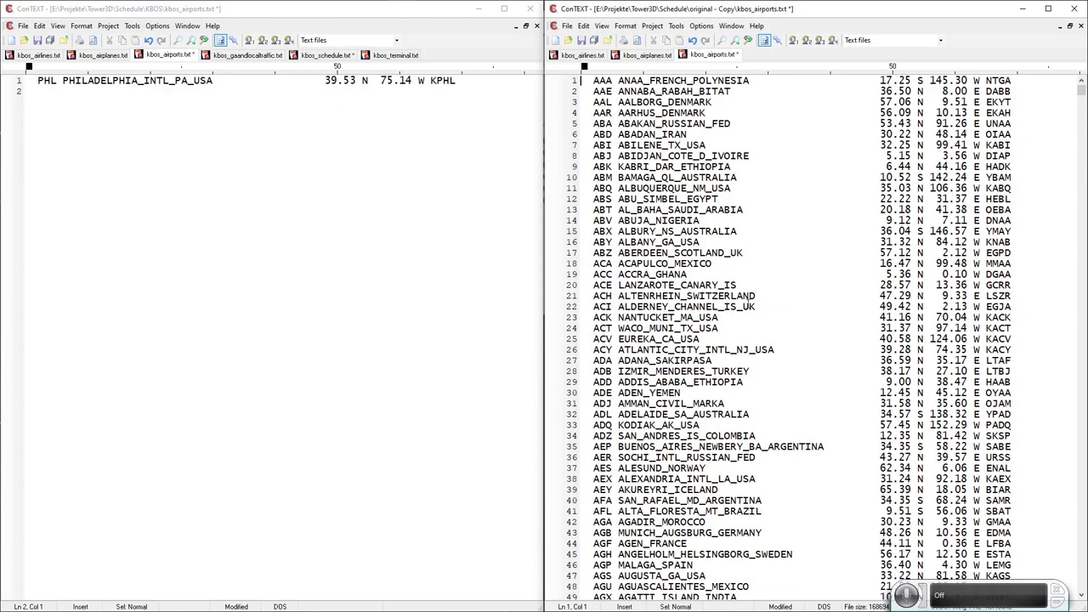
left_click(26, 93)
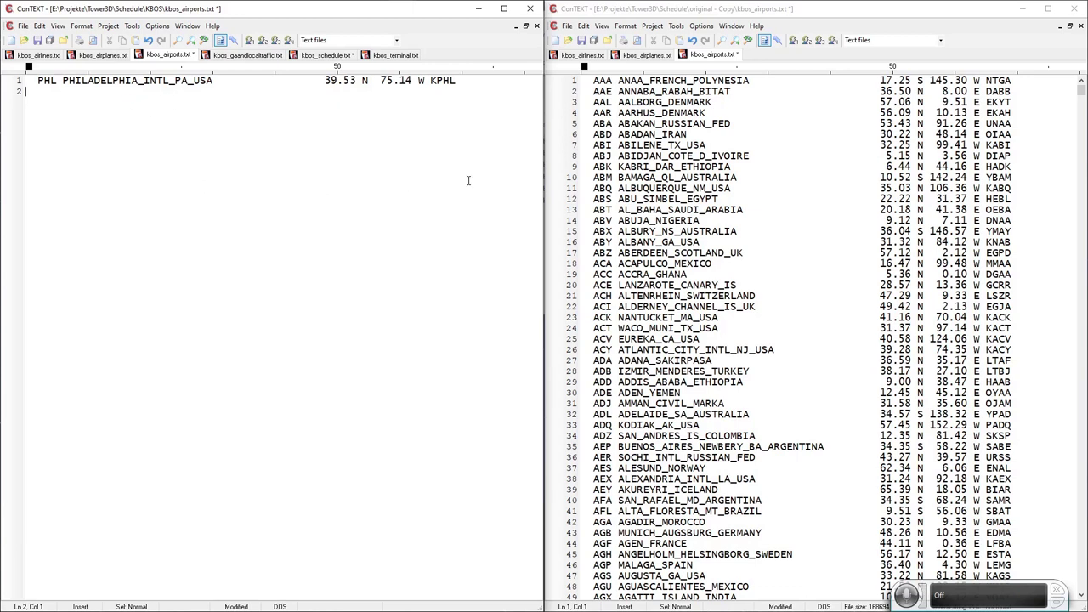
left_click(326, 55)
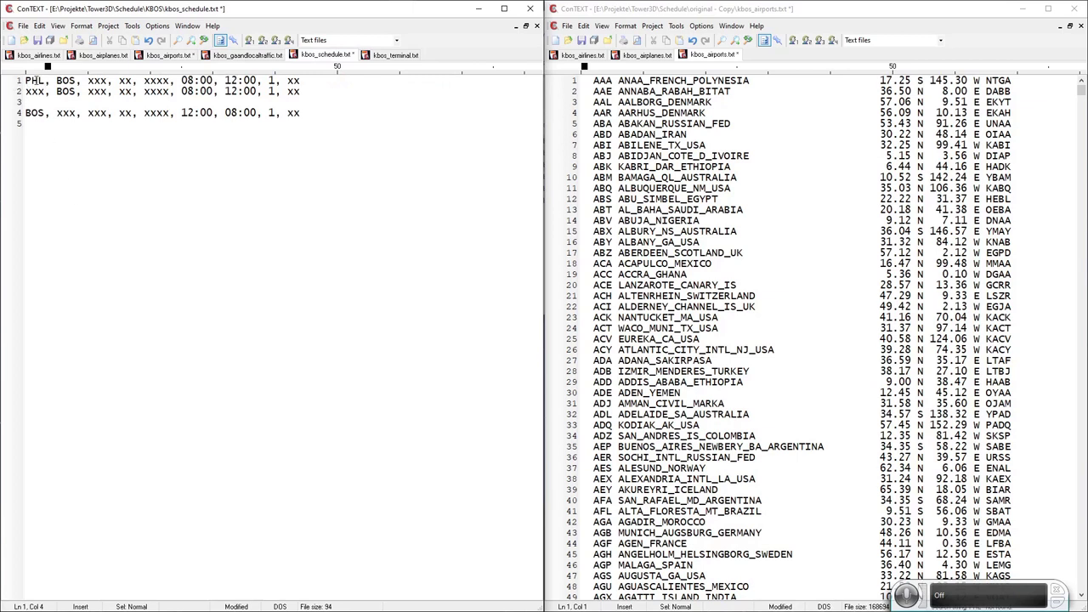
left_click(92, 80)
double_click(92, 81)
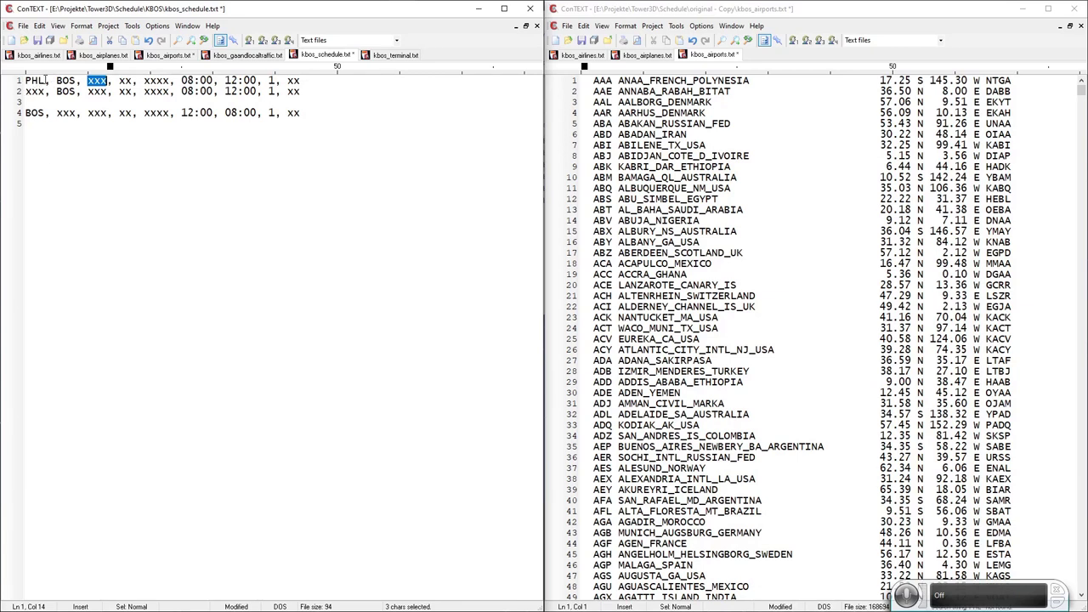
double_click(30, 81)
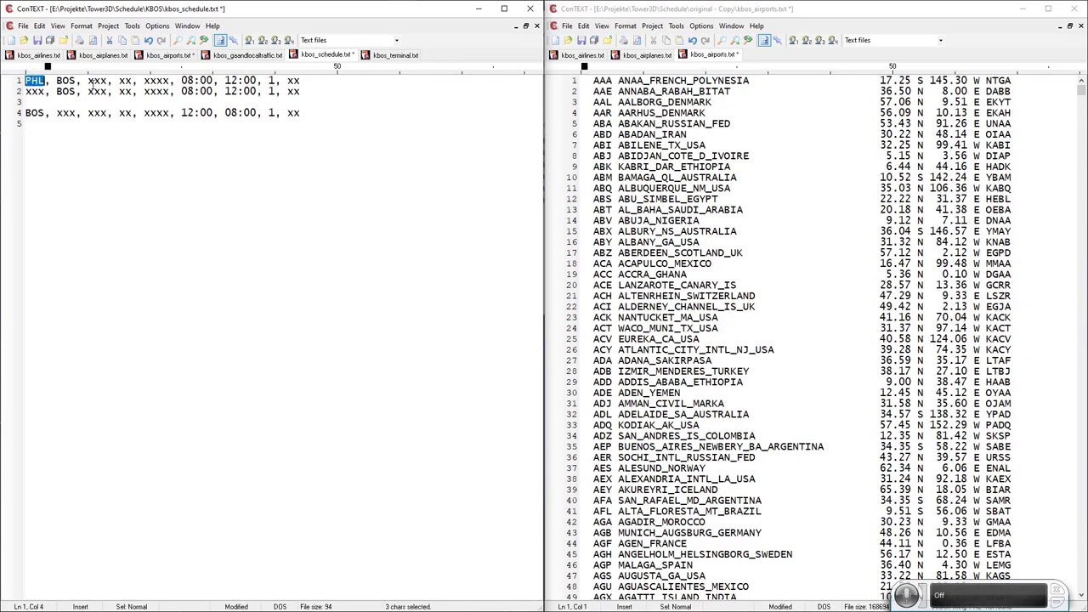
double_click(97, 81)
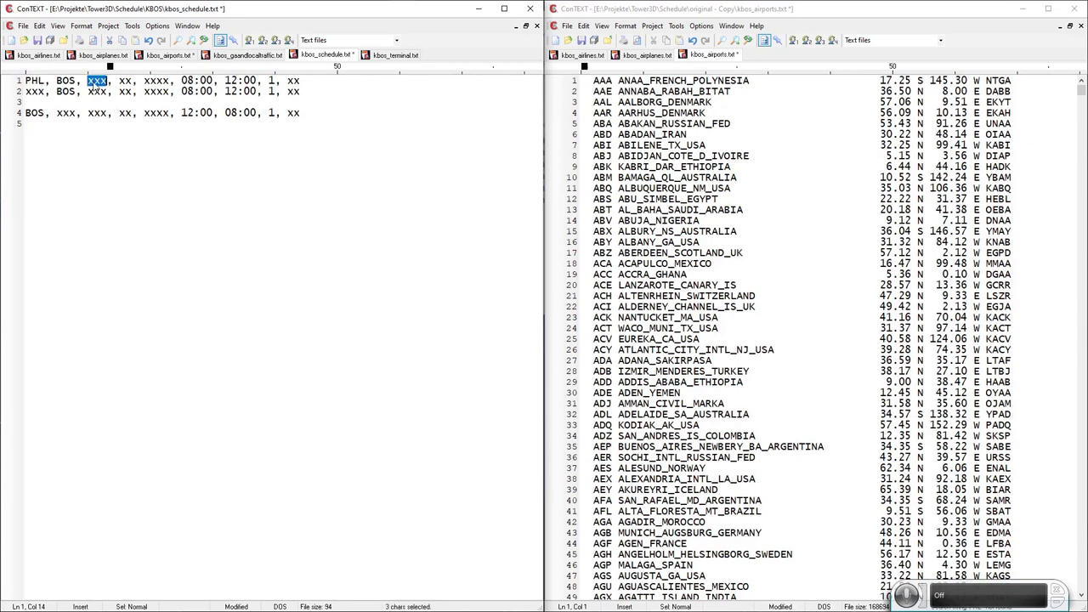
double_click(125, 81)
double_click(160, 81)
double_click(98, 82)
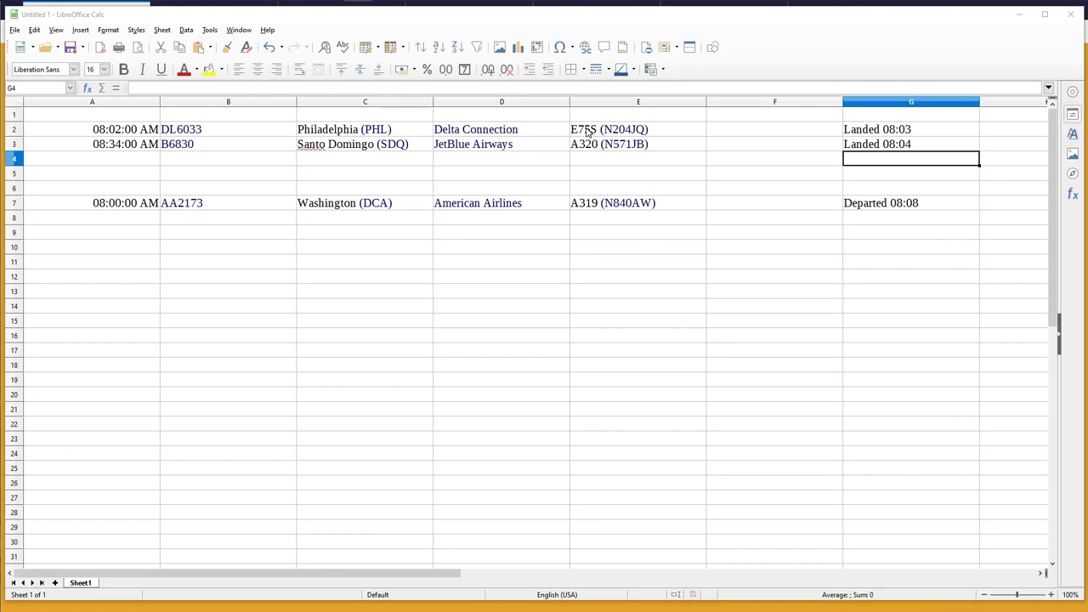
left_click(578, 129)
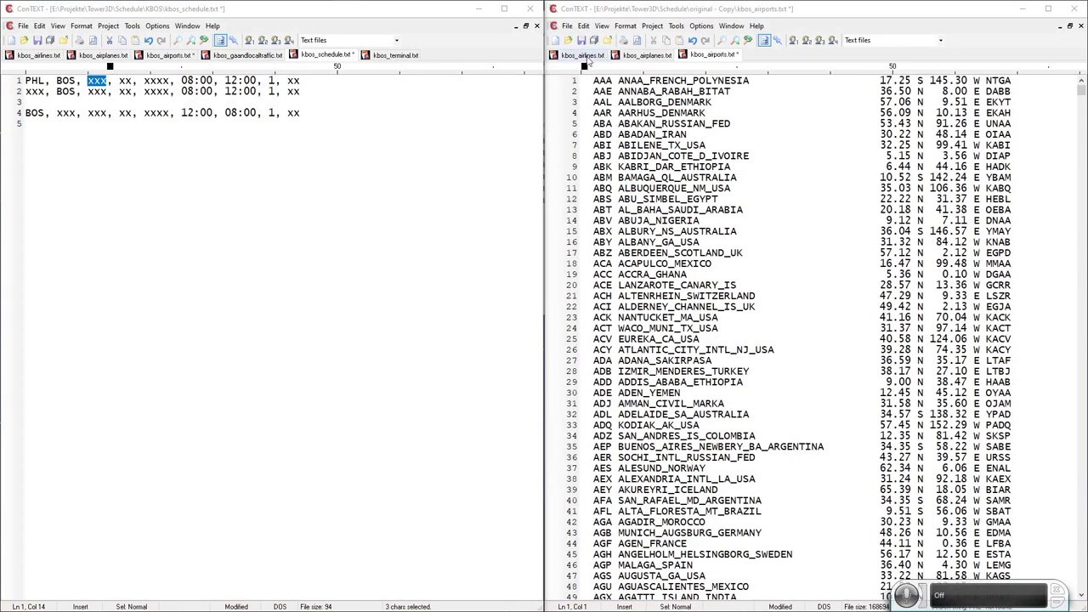
Search the original airlines and aircraft lists for the E75 aircraft code.
left_click(586, 56)
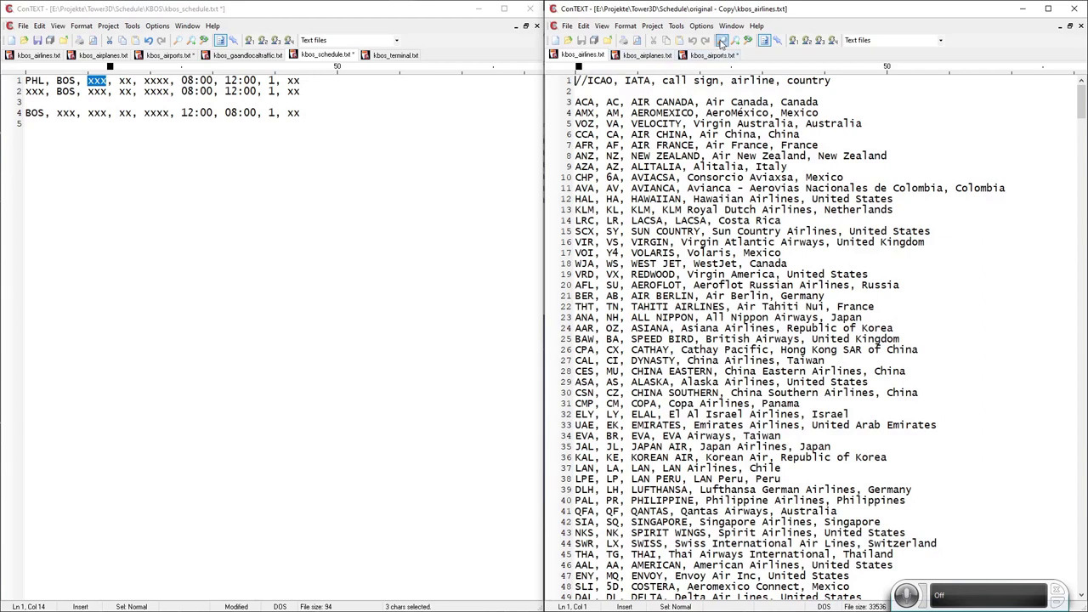
key("ctrl+f")
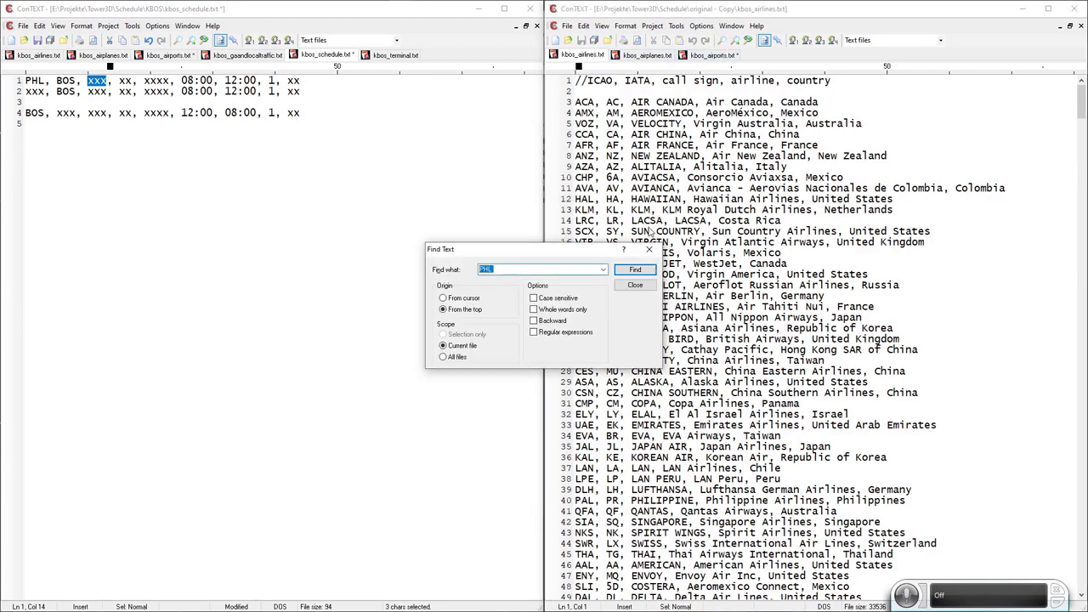
type("E75S")
left_click(631, 272)
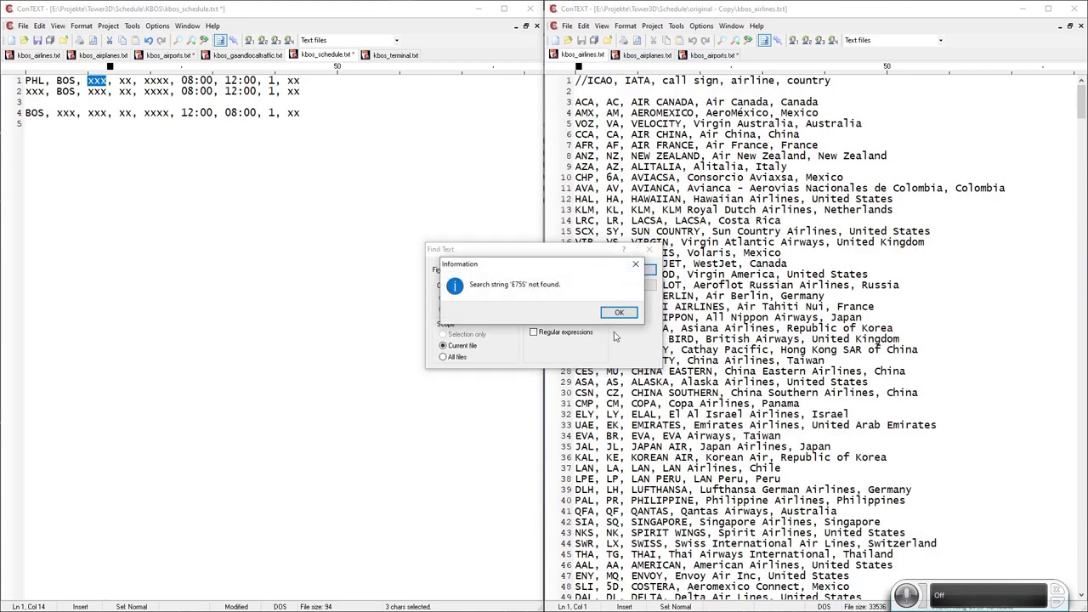
left_click(620, 312)
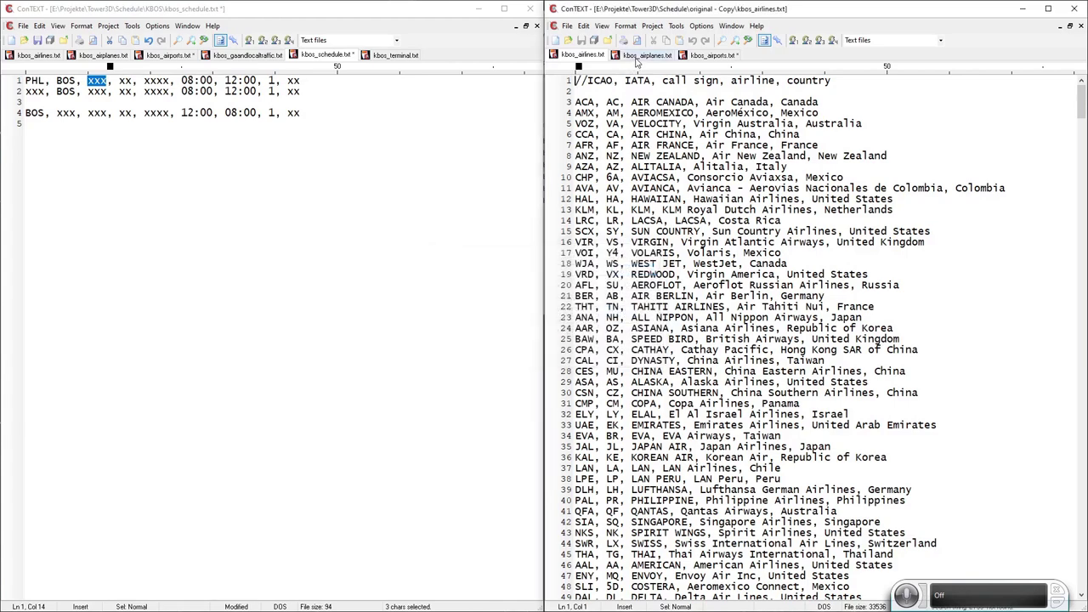
left_click(639, 56)
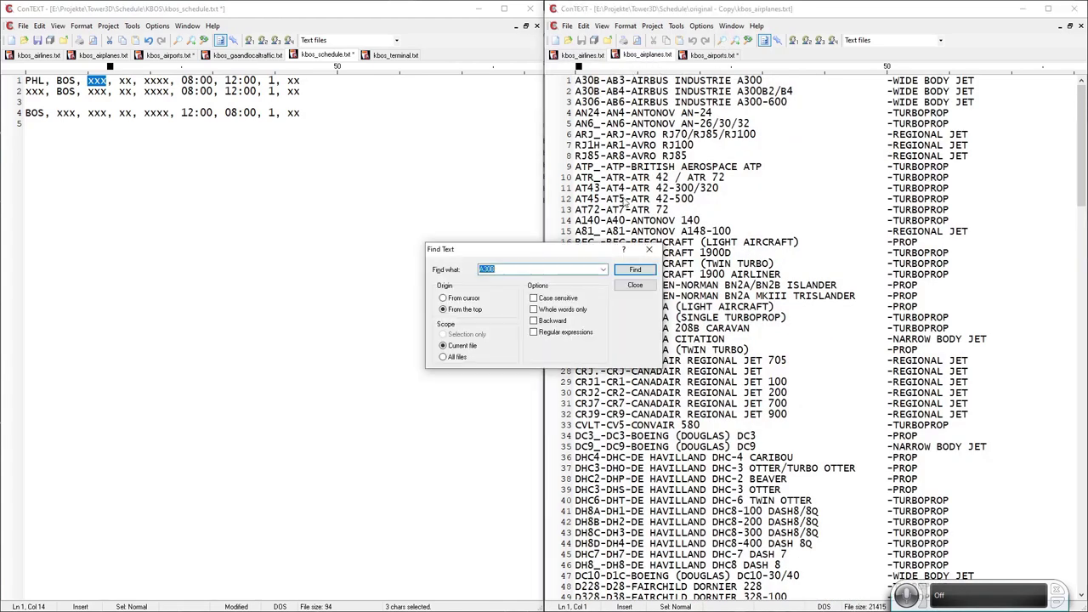
left_click(724, 40)
type("E75S")
key("Return")
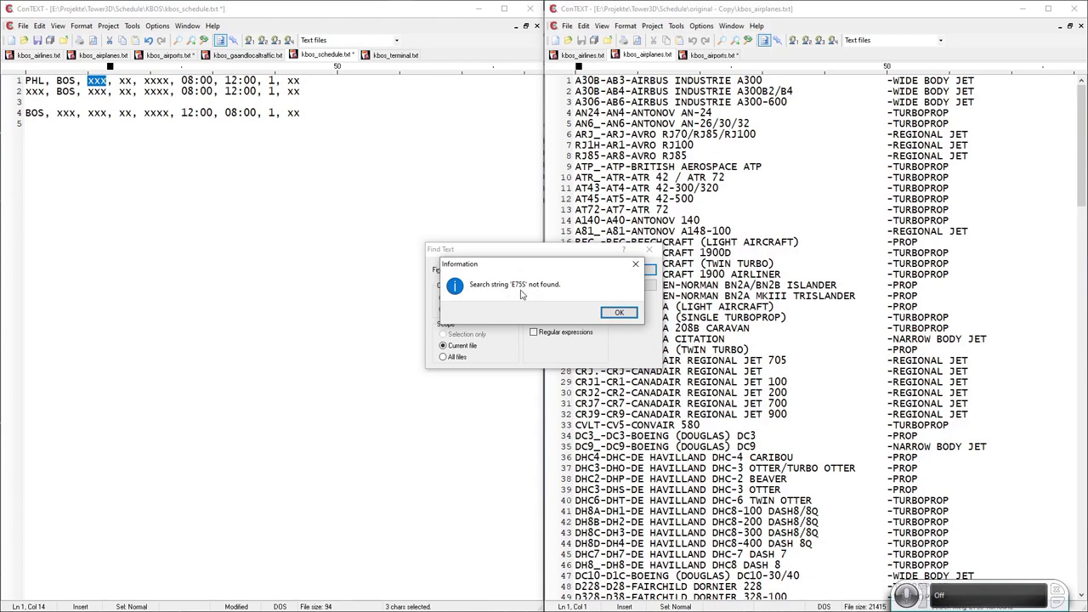
left_click(619, 312)
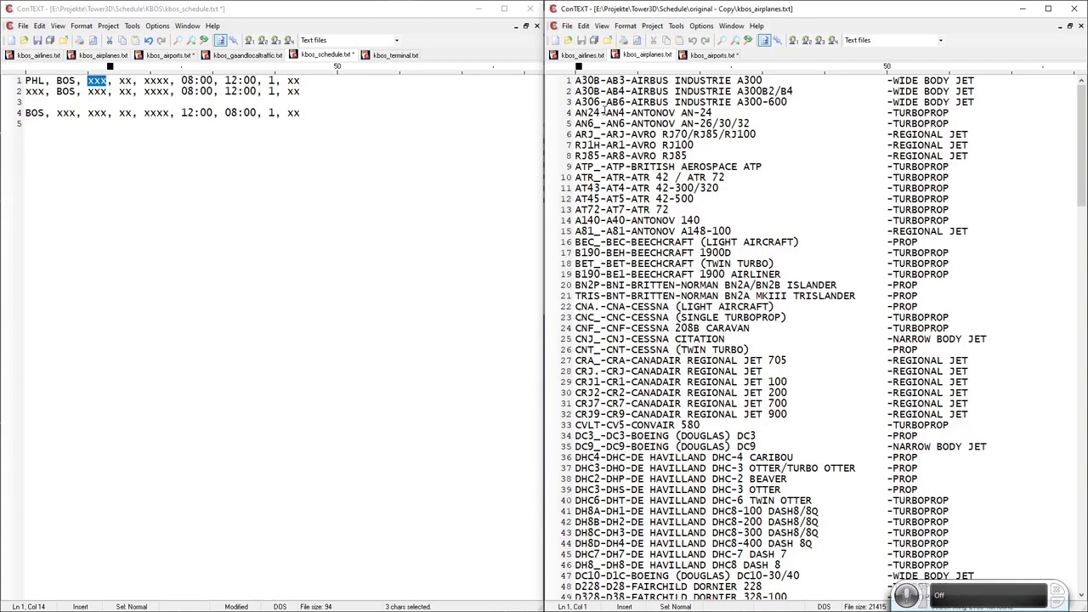
Find E75 on line 61 and cut the whole EMBRAER 175 line.
left_click(721, 41)
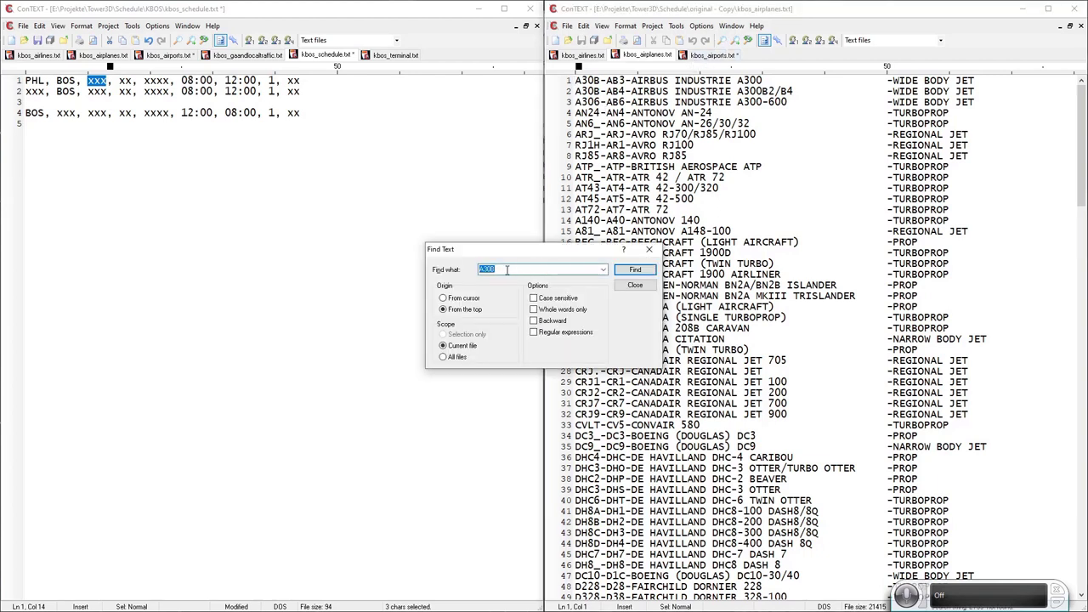
type("E75")
key("Return")
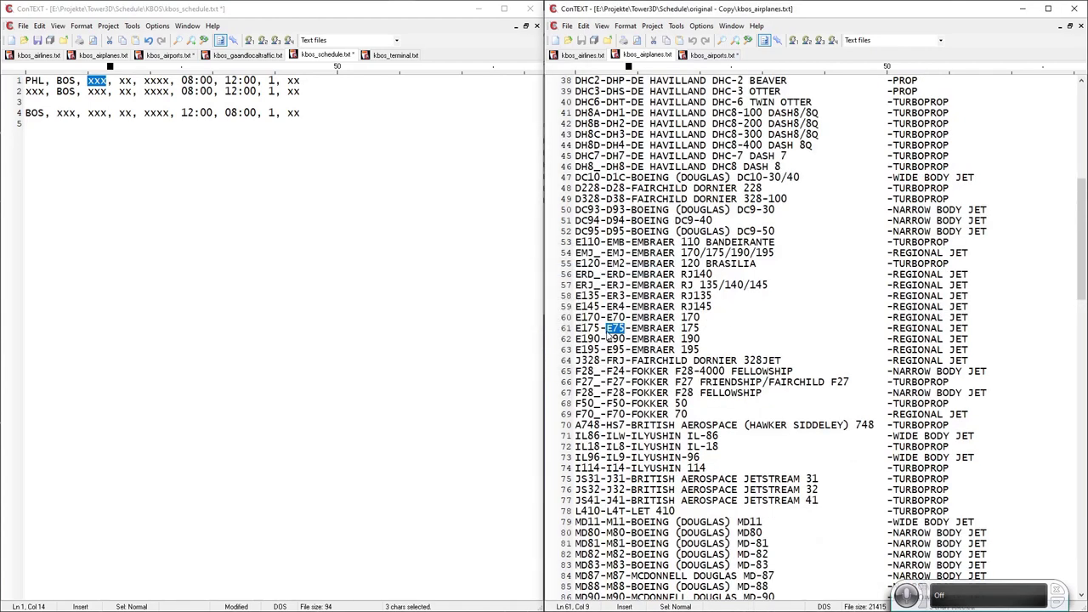
left_click(575, 328)
left_click(552, 330)
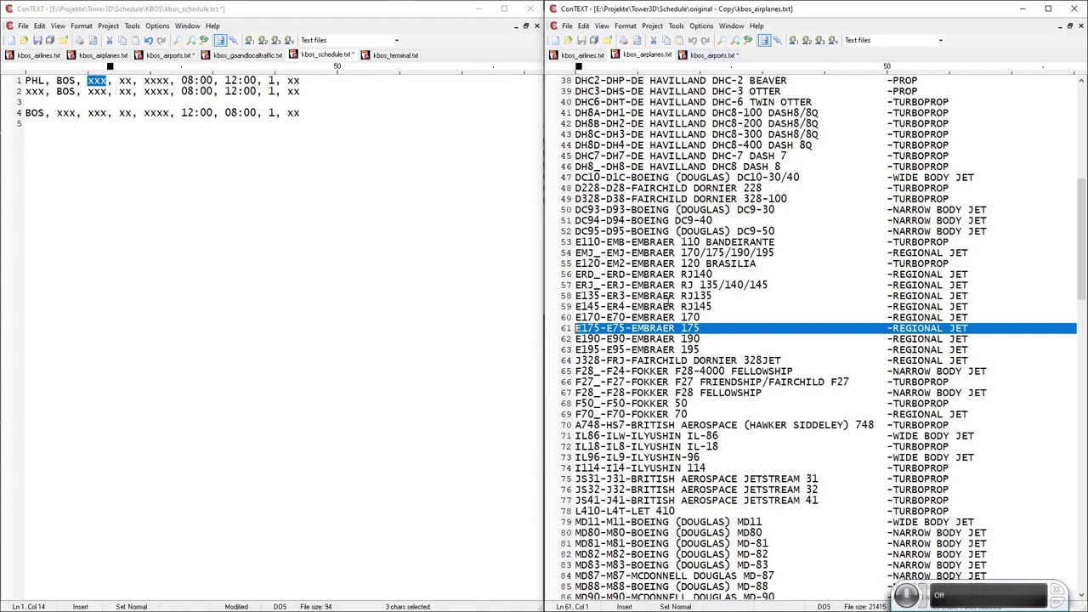
key("ctrl+x")
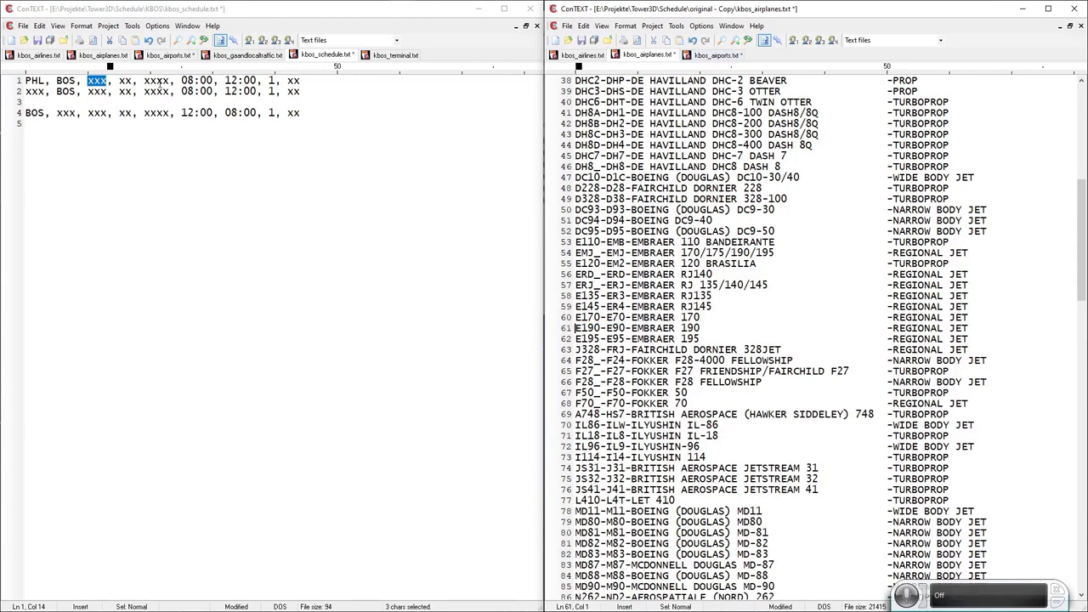
Paste the E175-E75-EMBRAER 175 line into KBOS kbos_airplanes.txt and put E75 into schedule line 1.
left_click(102, 54)
key("ctrl+v")
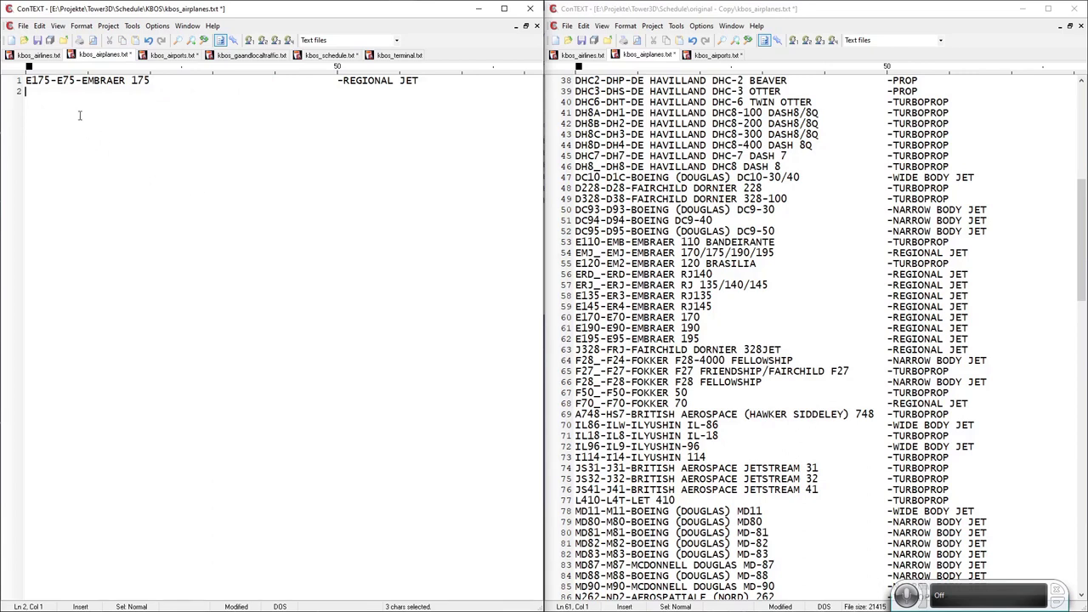
double_click(37, 81)
double_click(65, 81)
left_click(158, 57)
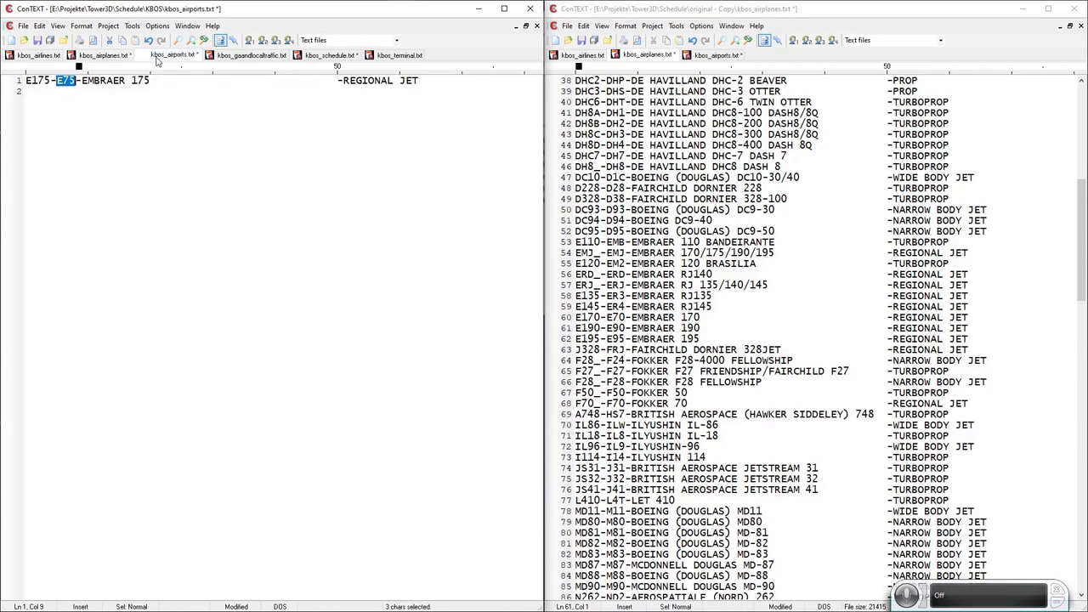
left_click(327, 55)
key("ctrl+v")
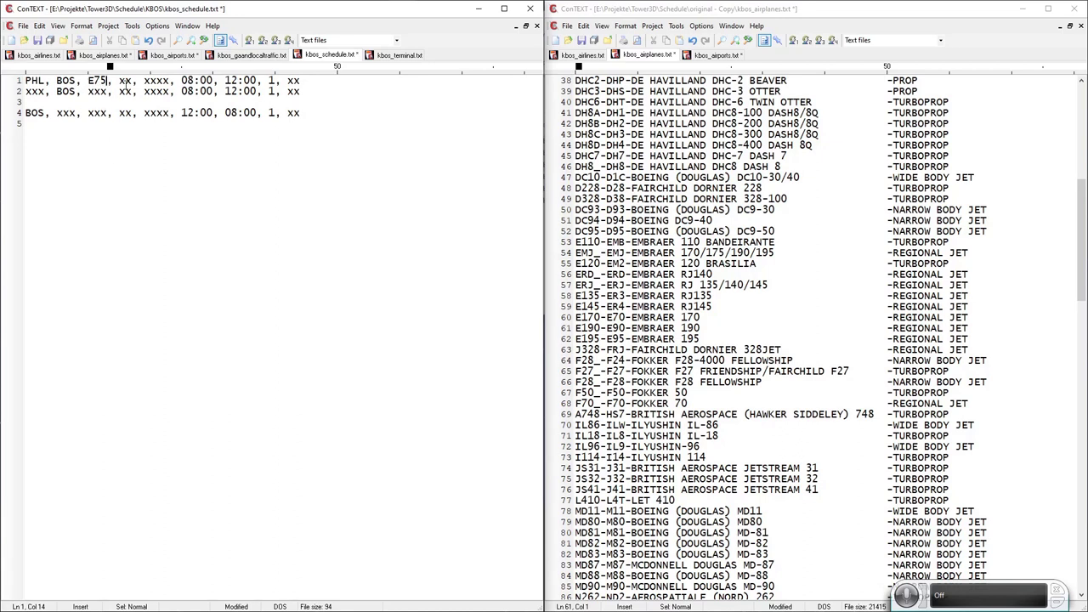
Replace both xx airline placeholders on schedule line 1 with DL, then show kbos_airlines.txt.
left_click(124, 81)
double_click(125, 81)
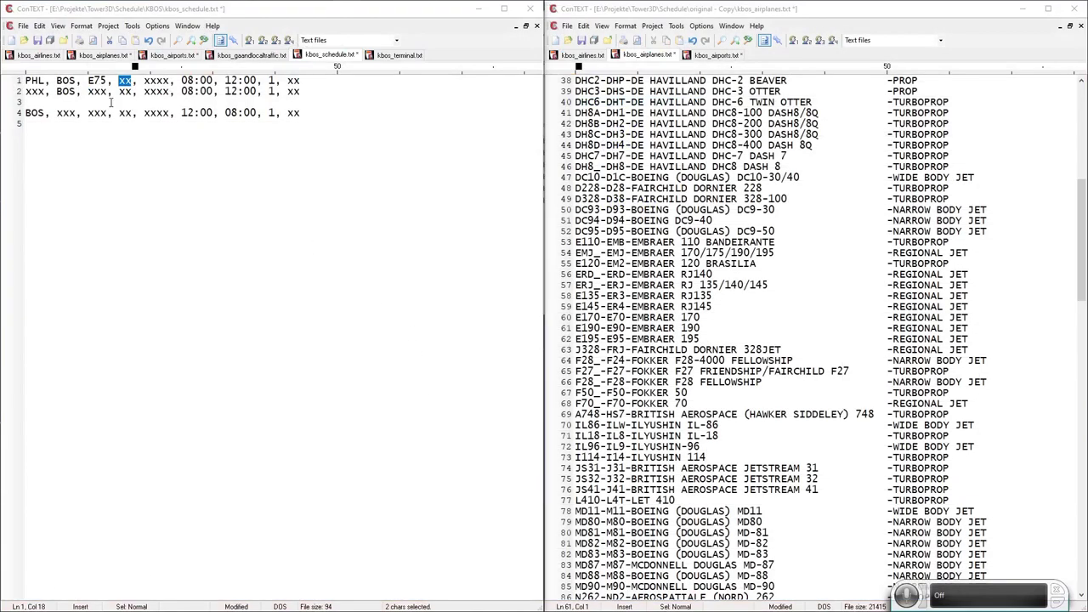
type("DL")
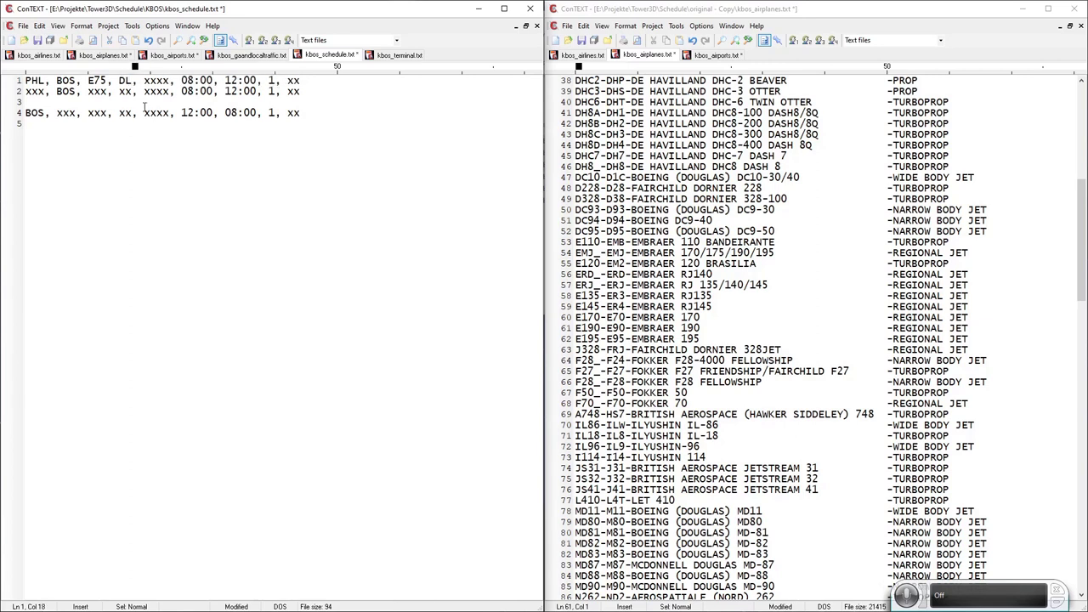
double_click(126, 82)
double_click(292, 81)
key("ctrl+v")
left_click(27, 58)
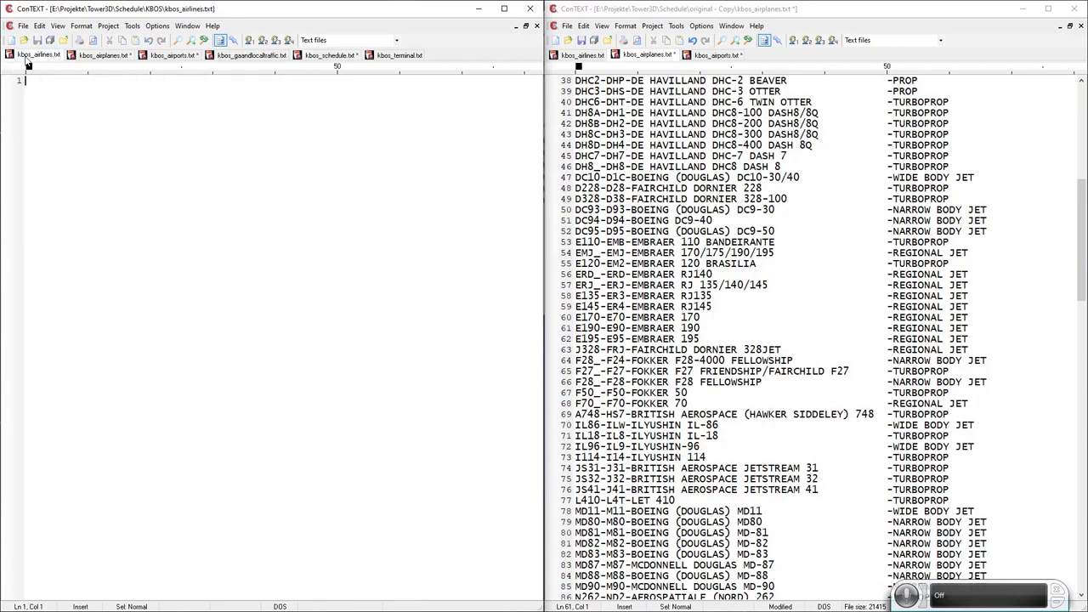
Find the 'DL,' Delta Air Lines line in the original airlines list and move it into kbos_airlines.txt.
left_click(587, 55)
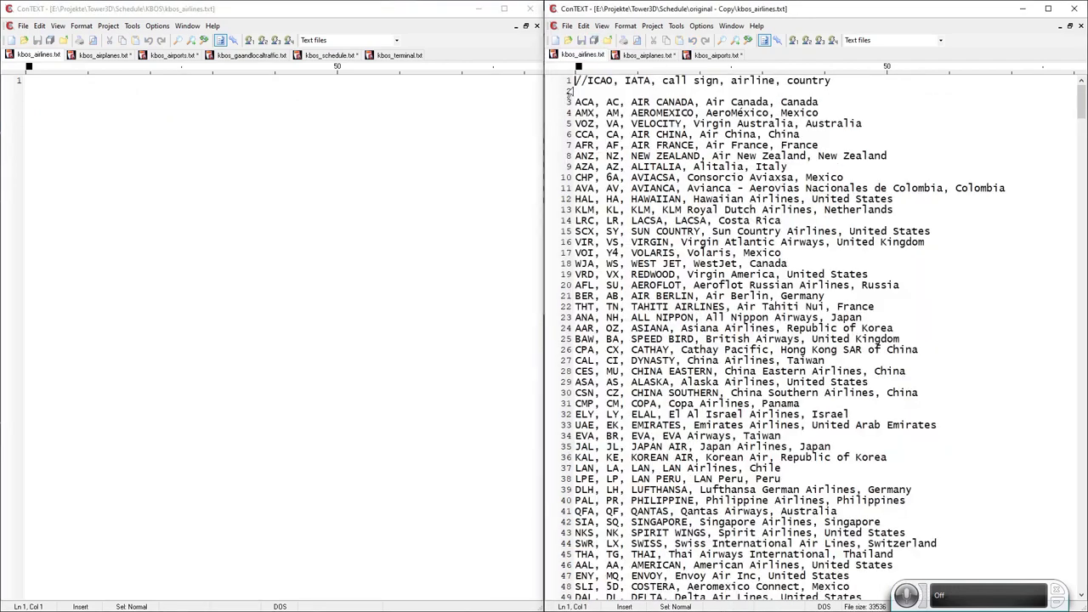
left_click(721, 41)
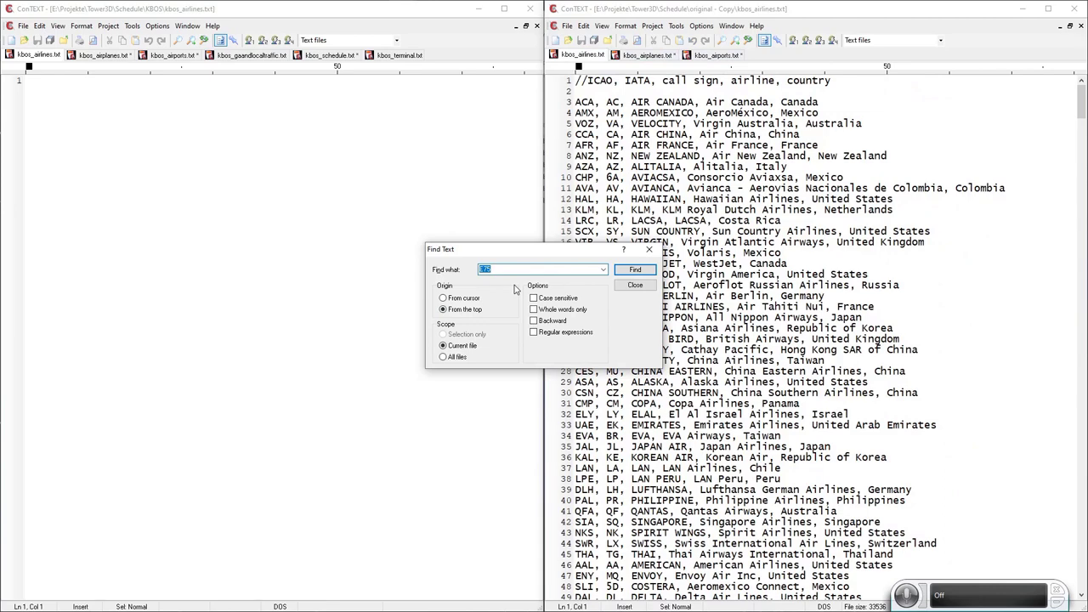
type("DL,")
key("Return")
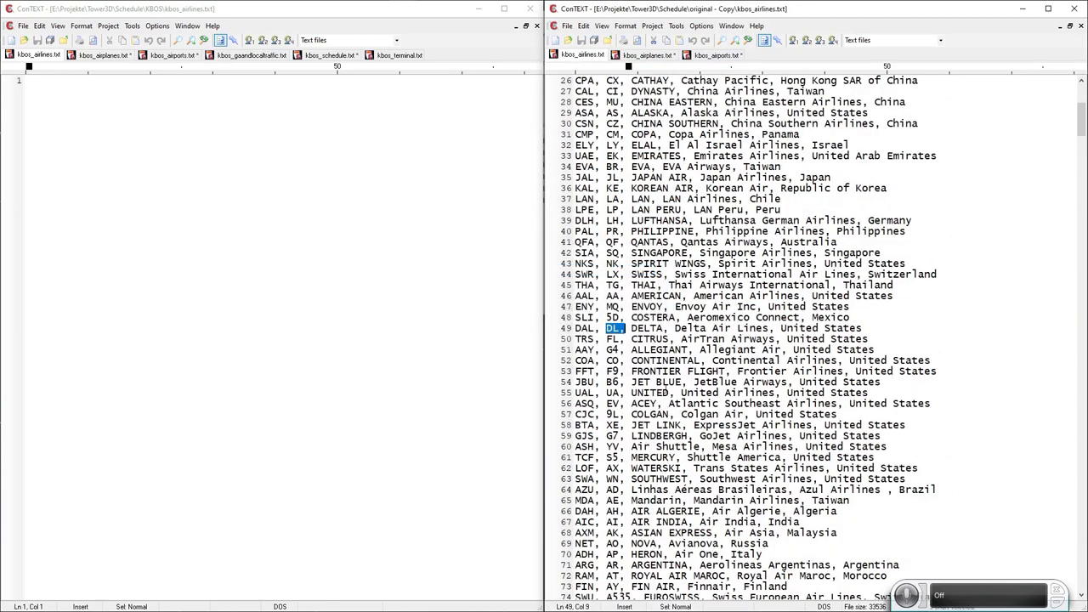
left_click(555, 333)
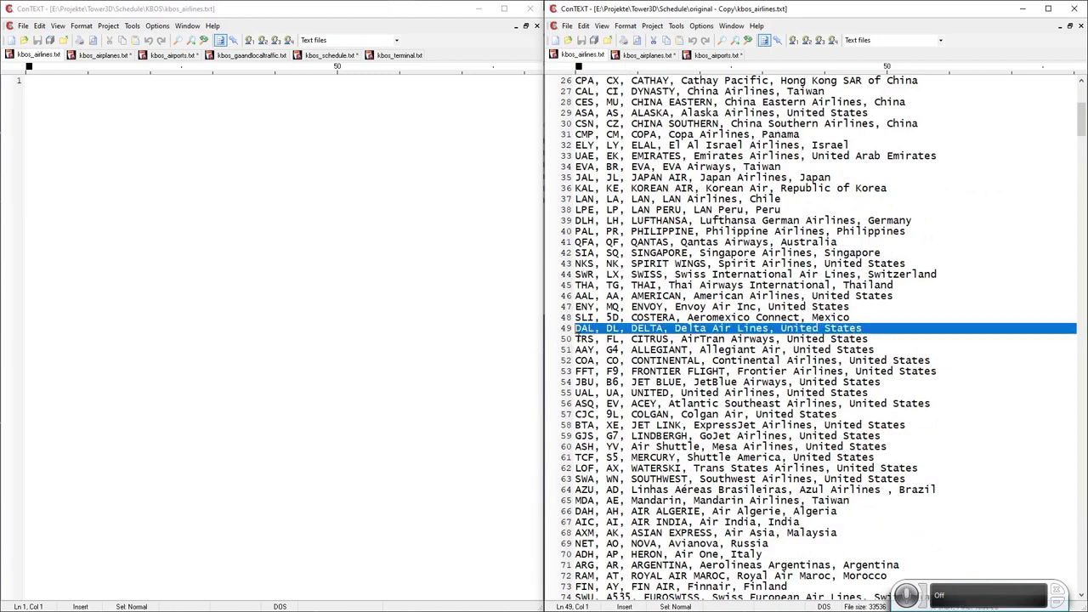
key("Delete")
left_click(151, 143)
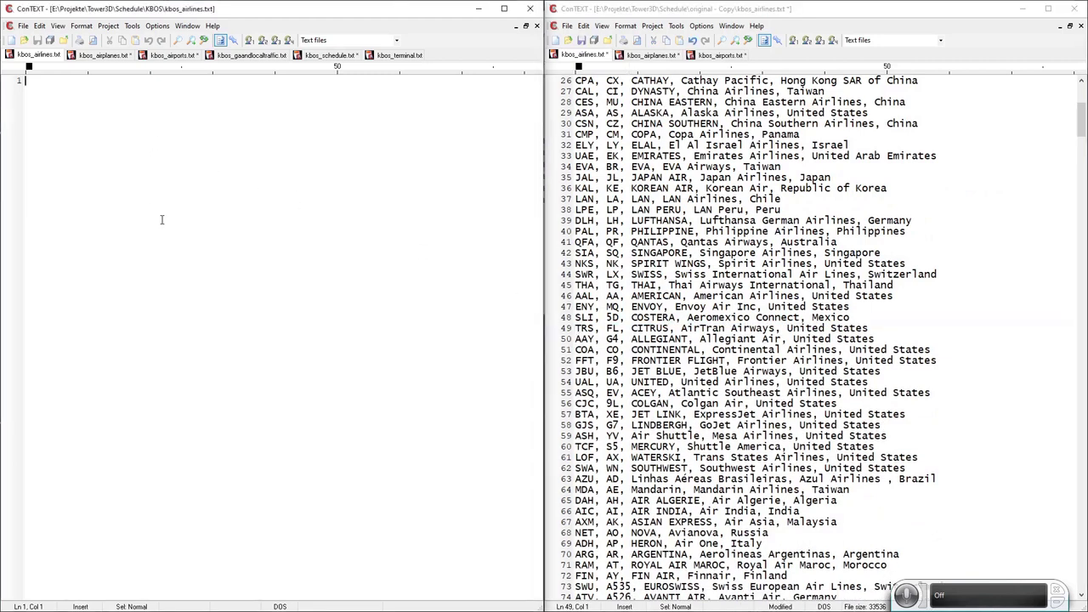
key("ctrl+v")
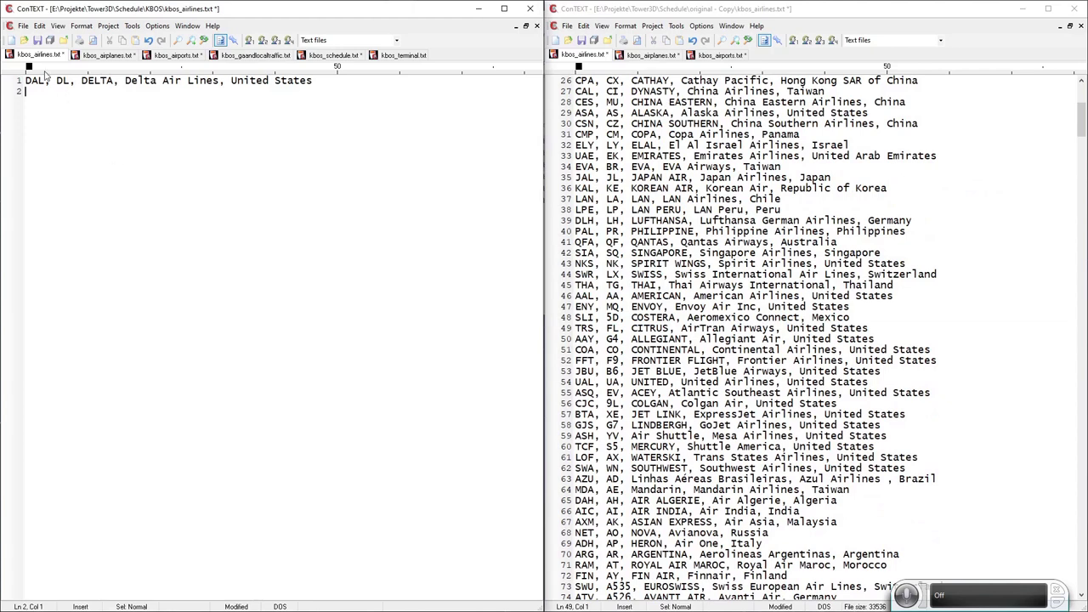
Replace the xxxx placeholder on schedule line 1 with flight number 6033.
left_click(328, 56)
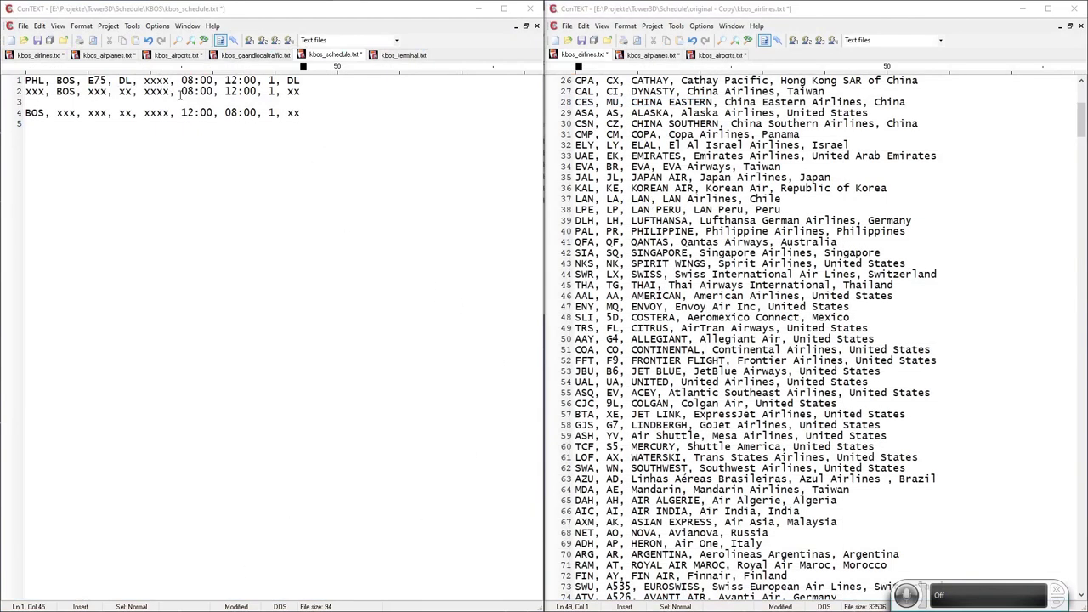
double_click(156, 81)
type("6033")
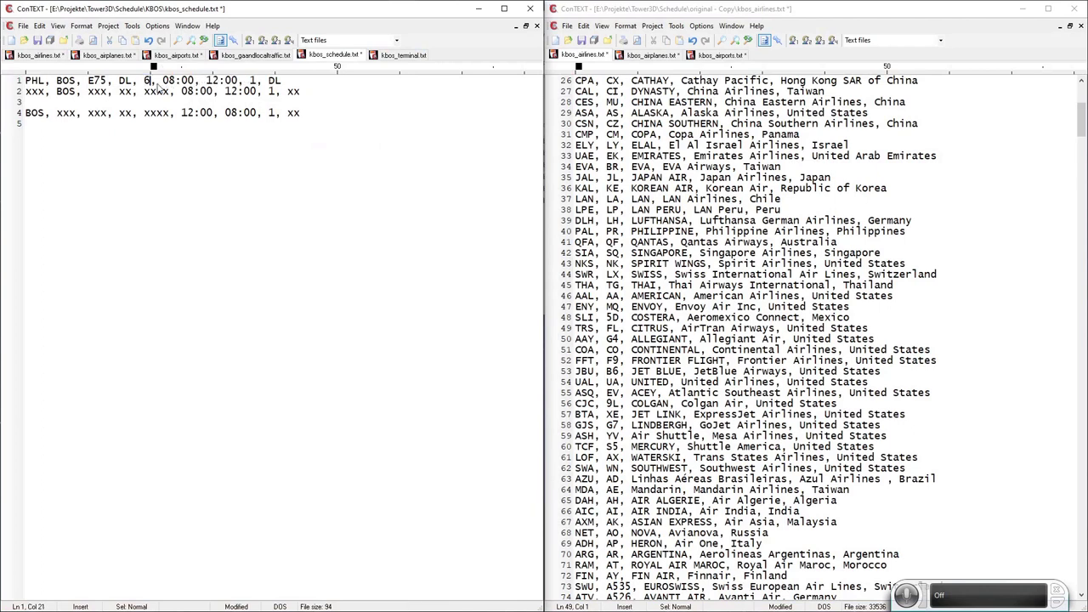
key("Down")
key("Down")
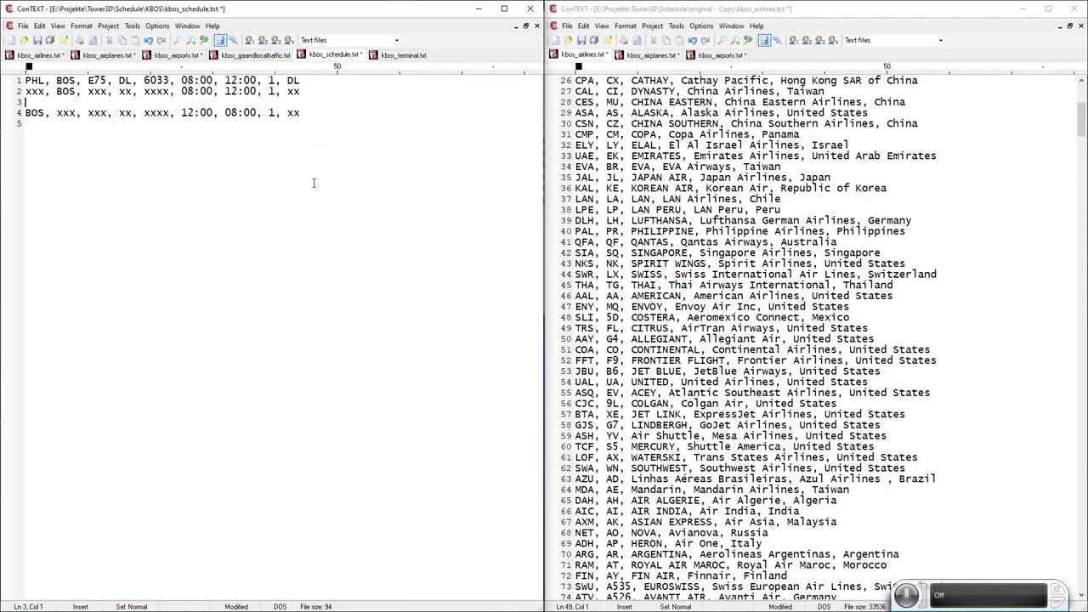
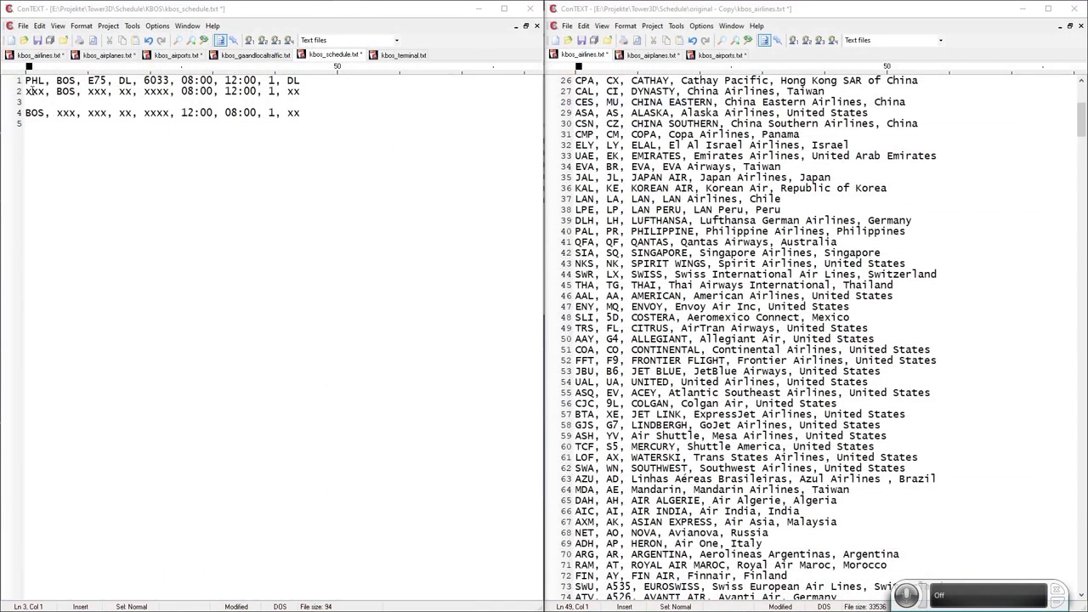
Replace line 2's placeholder origin with SDQ and find SDQ in the original airports list.
double_click(34, 91)
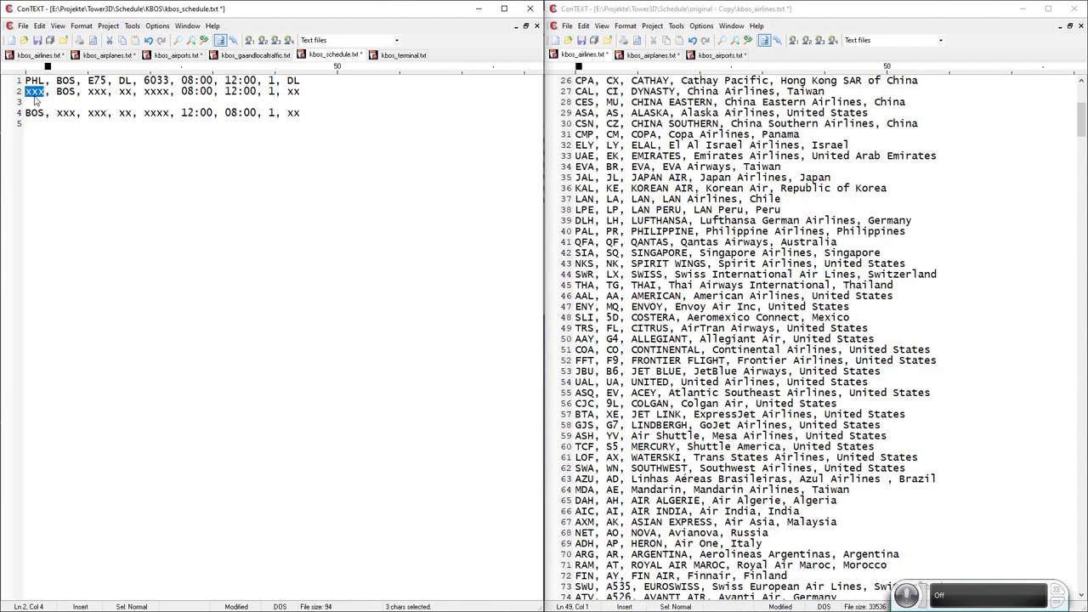
type("SDQ")
double_click(38, 87)
key("ctrl+c")
left_click(729, 54)
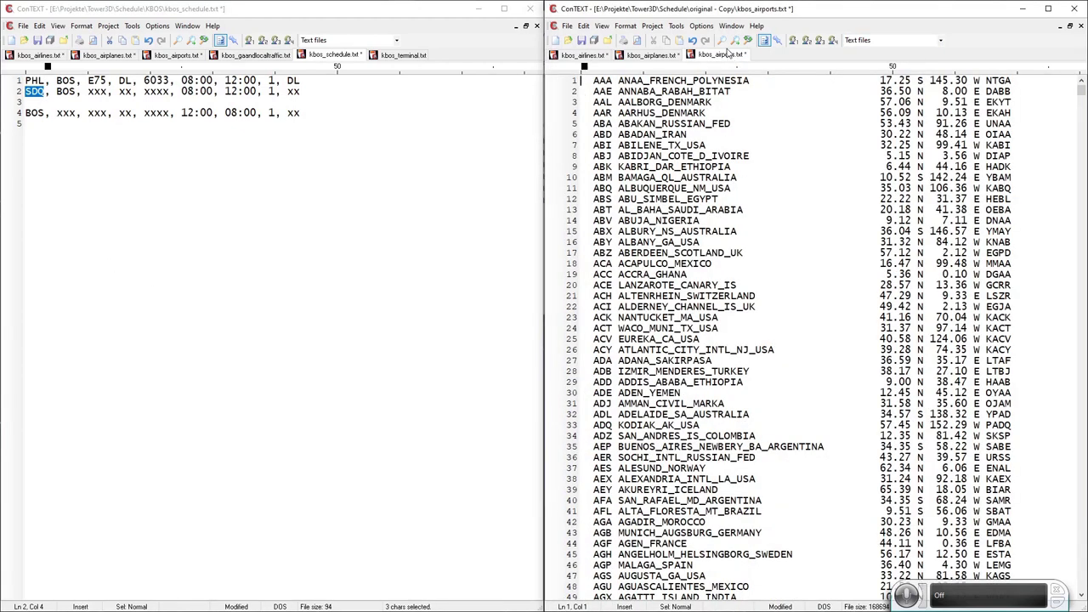
key("ctrl+f")
key("ctrl+v")
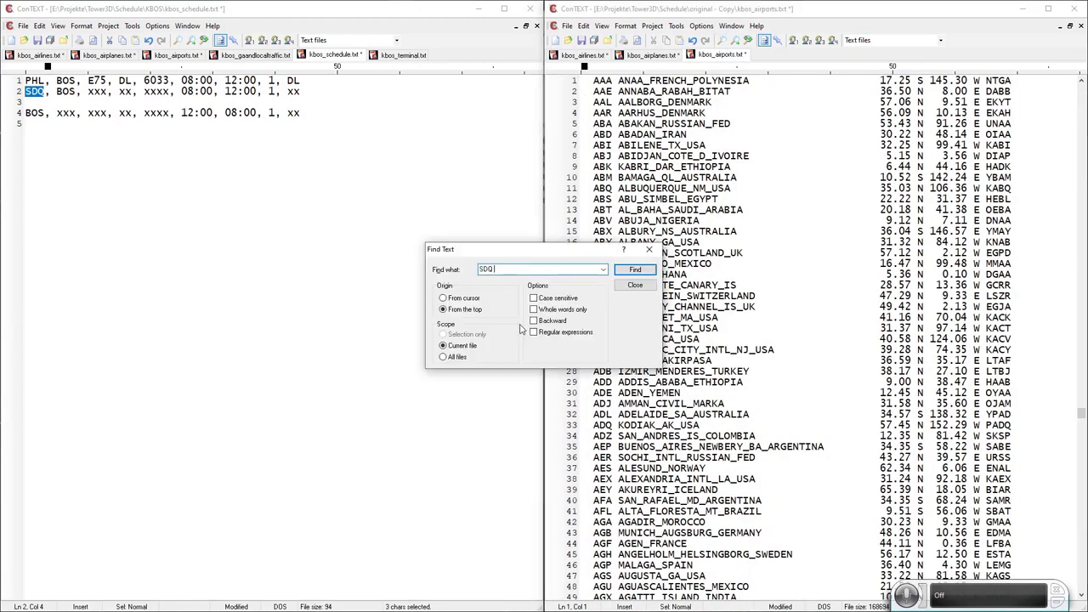
key("Return")
Cut the SDQ Santo Domingo line and paste it into kbos_airports.txt.
left_click(548, 332)
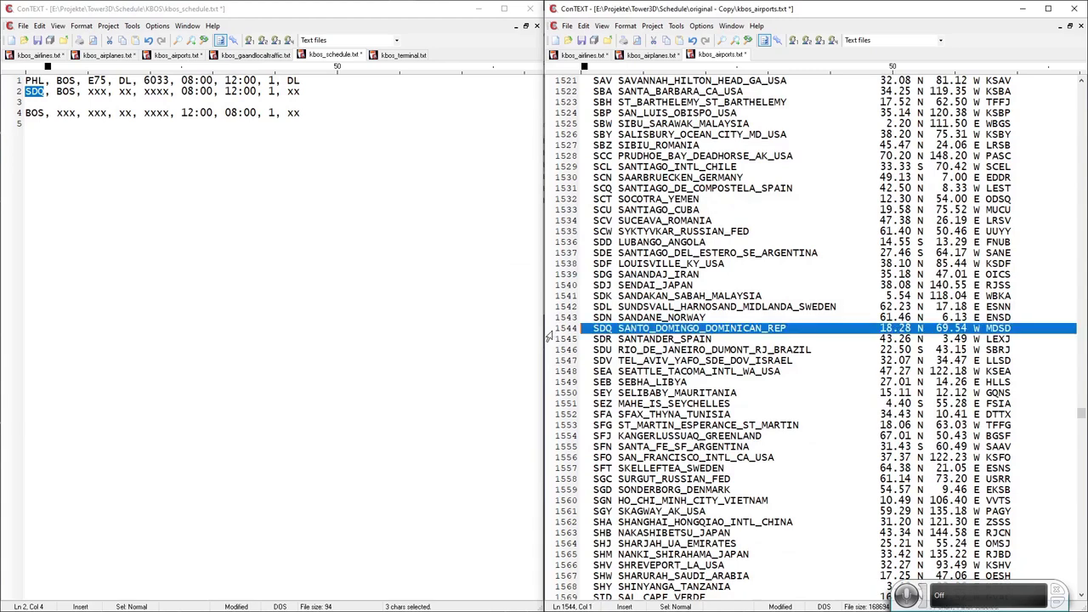
key("ctrl+x")
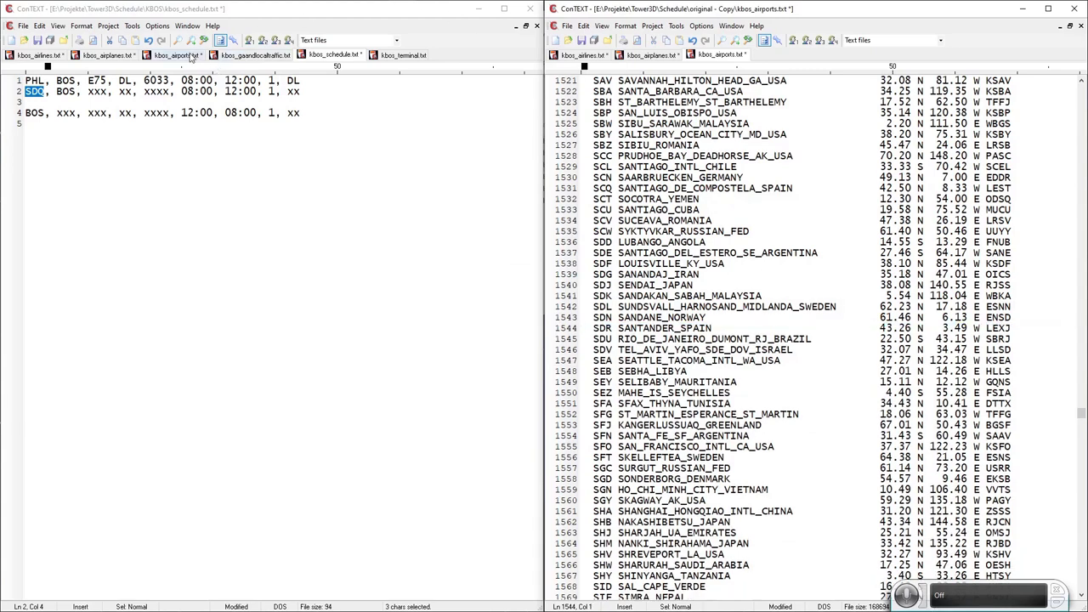
left_click(187, 55)
key("ctrl+v")
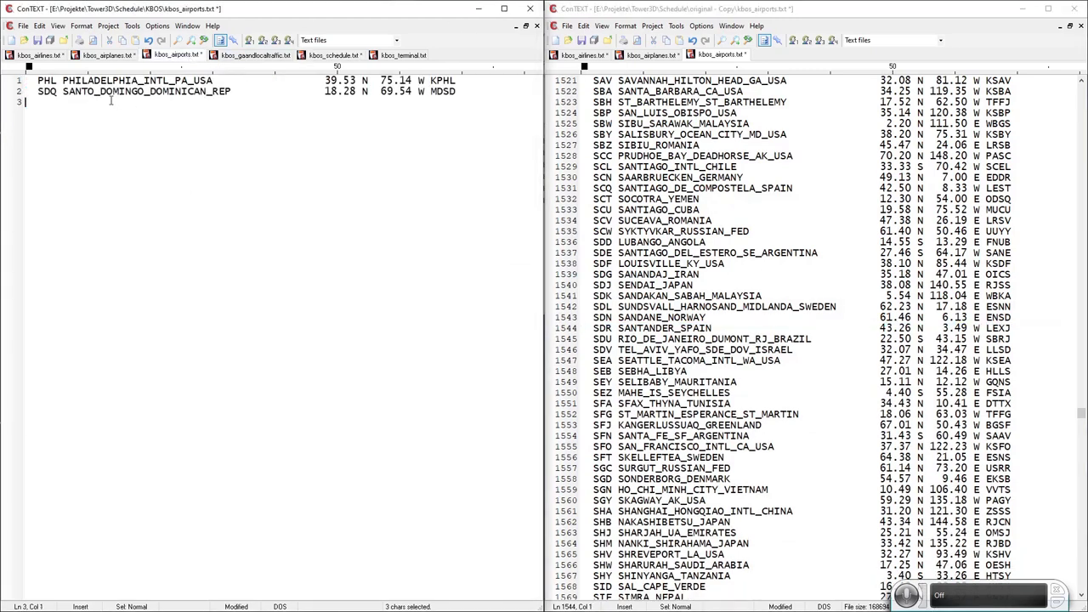
left_click(336, 56)
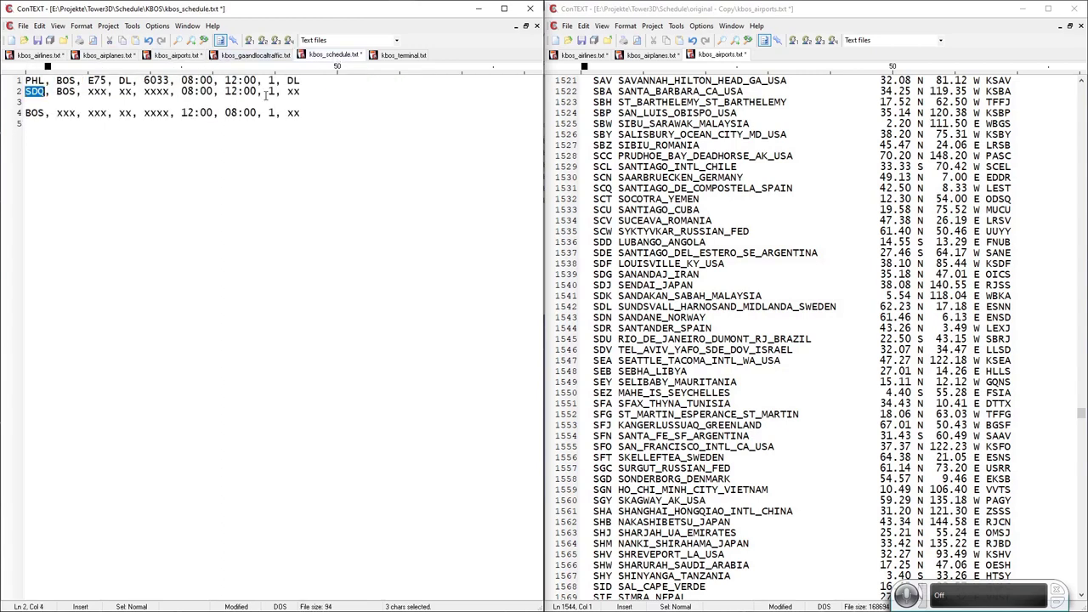
type("SDQ")
double_click(96, 91)
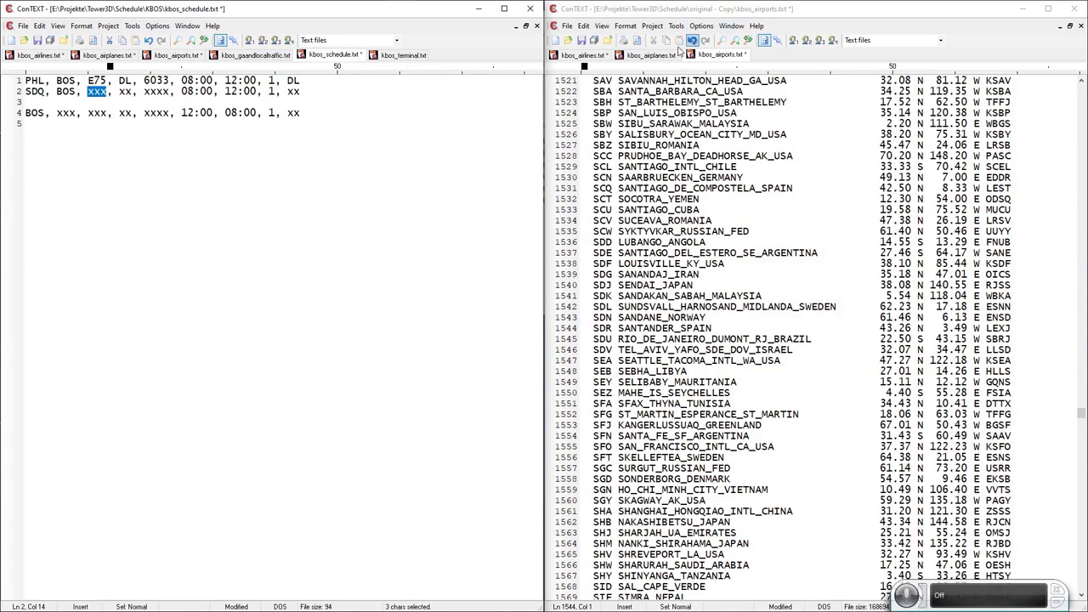
Move the A320 Airbus entry from the original airplanes list into kbos_airplanes.txt.
left_click(652, 54)
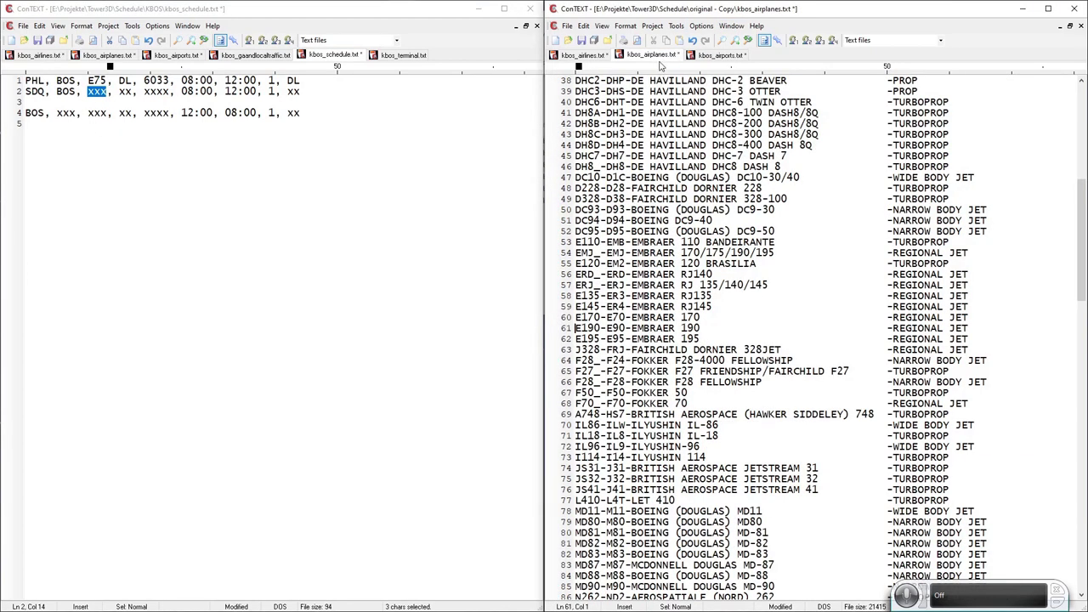
left_click(727, 44)
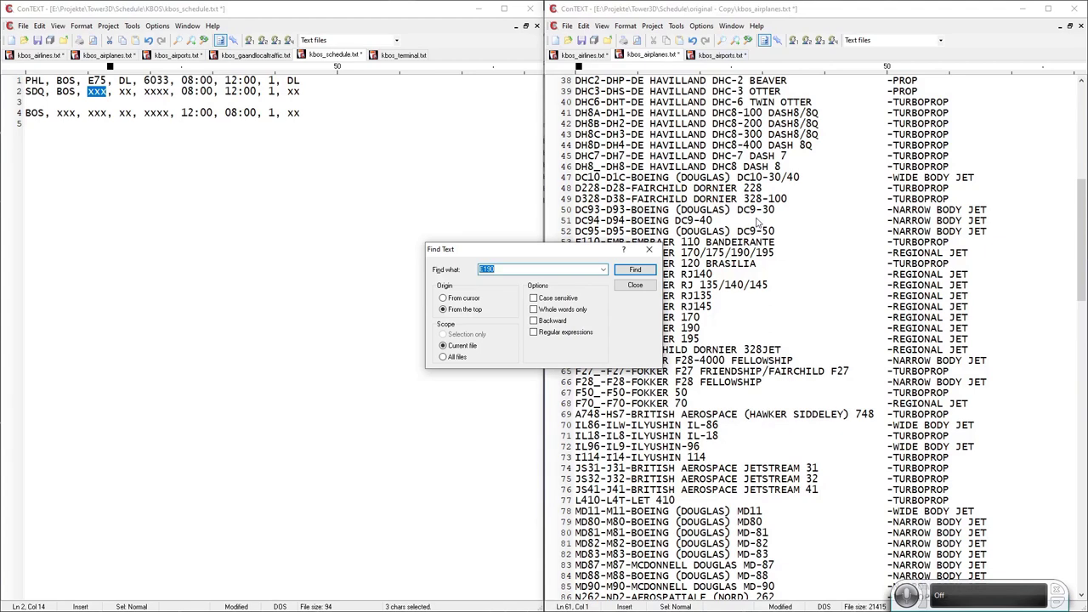
type("A320")
key("Return")
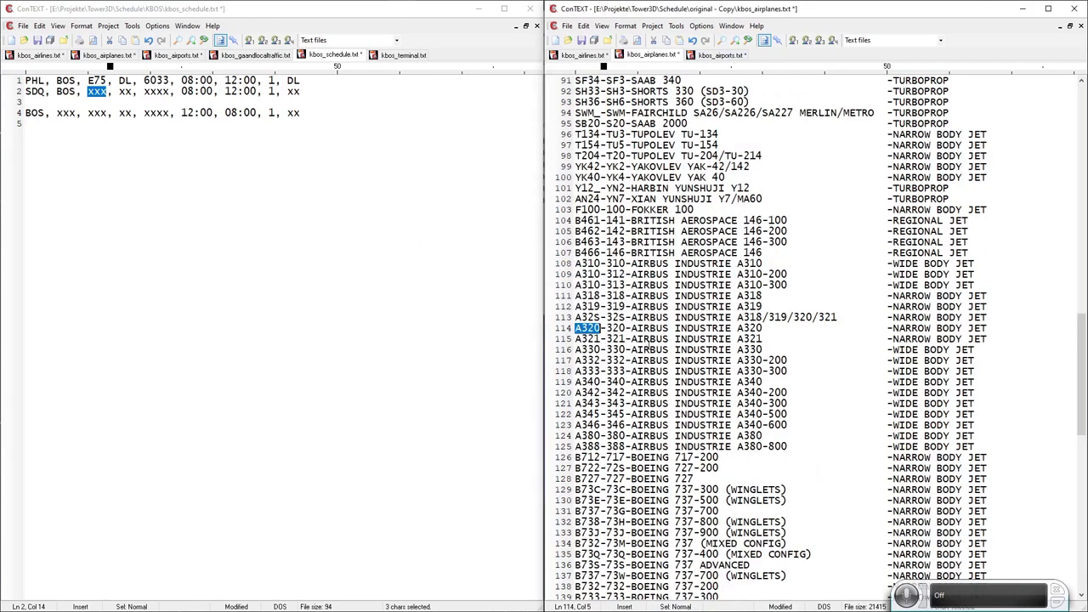
left_click(550, 334)
key("Delete")
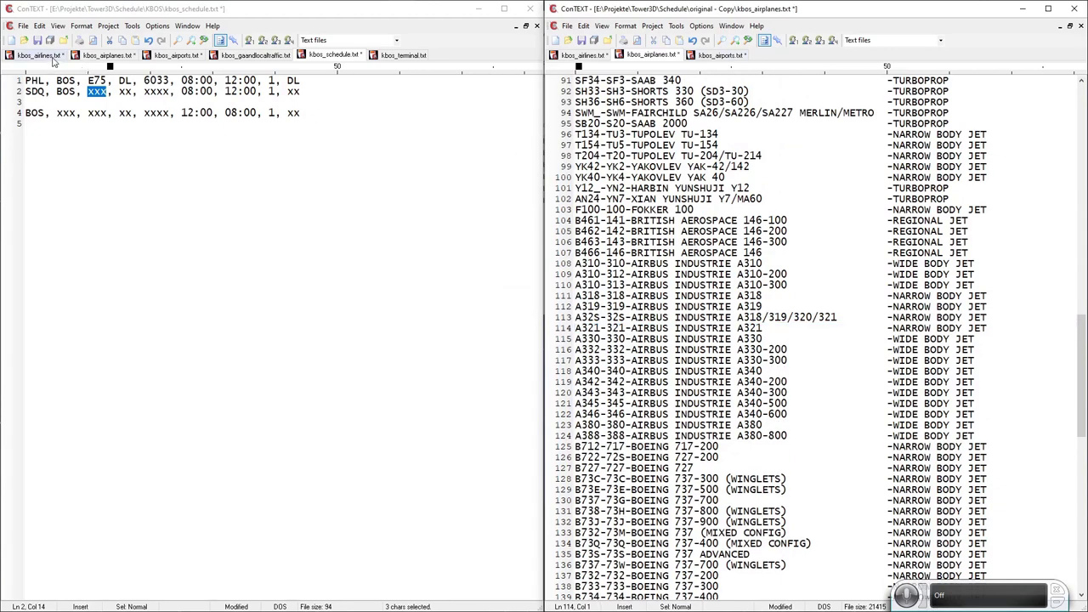
left_click(92, 57)
key("ctrl+v")
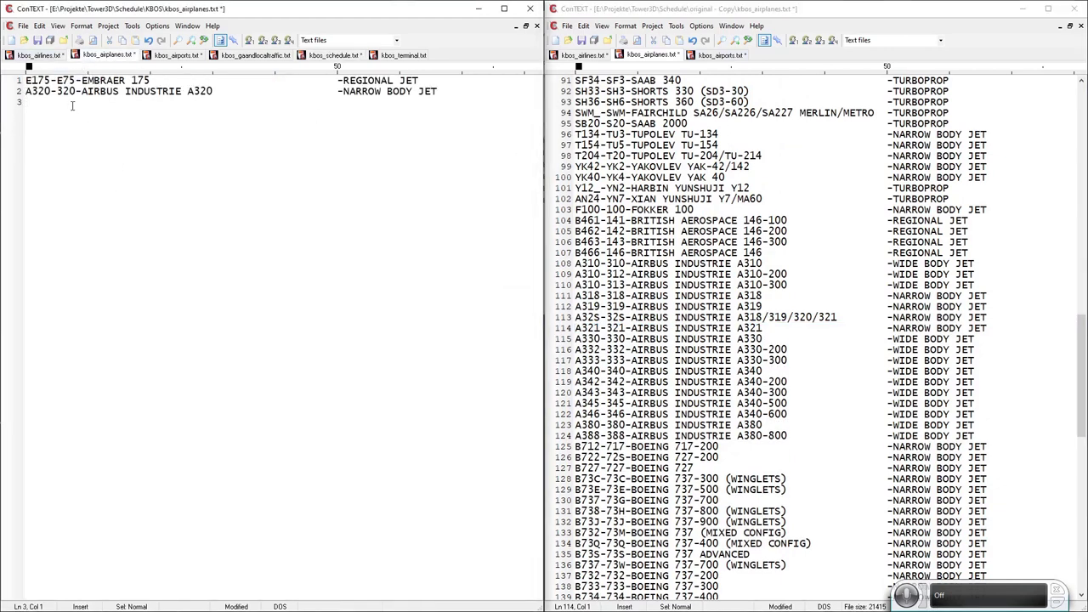
Copy the 320 type code and paste it as schedule line 2's aircraft type.
key("Up")
key("Right")
key("Right")
key("Right")
key("Right")
key("Right")
key("shift+Right")
key("shift+Right")
key("shift+Right")
left_click(333, 56)
key("ctrl+v")
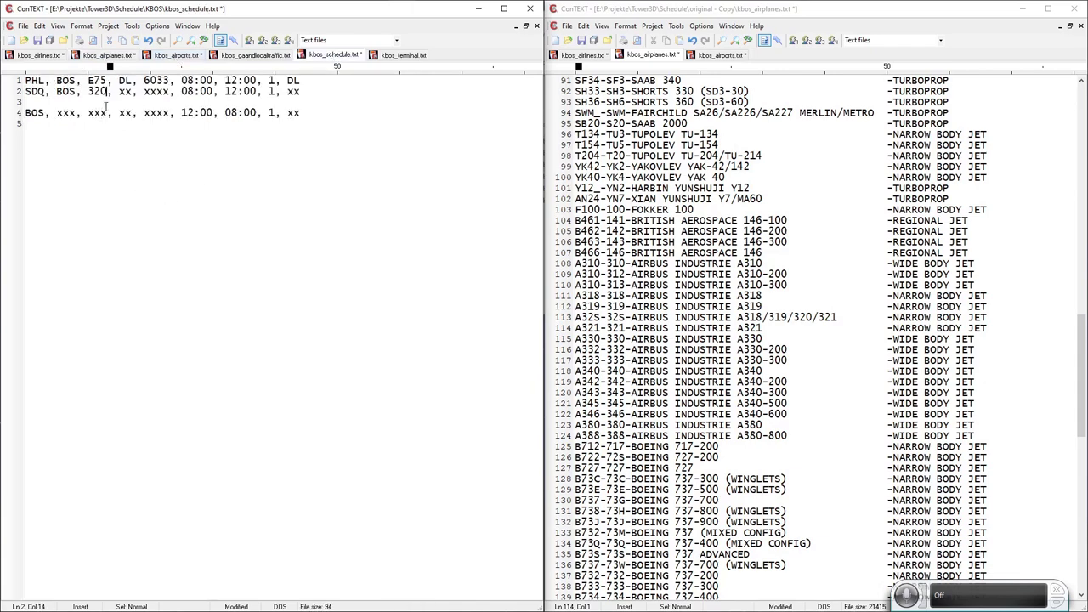
Enter B6 in both airline fields of schedule line 2.
double_click(125, 92)
type("B6")
double_click(125, 92)
key("ctrl+c")
double_click(293, 91)
key("ctrl+v")
Search the original airlines list for B6 and undo an accidental line split.
left_click(587, 56)
key("ctrl+f")
key("ctrl+v")
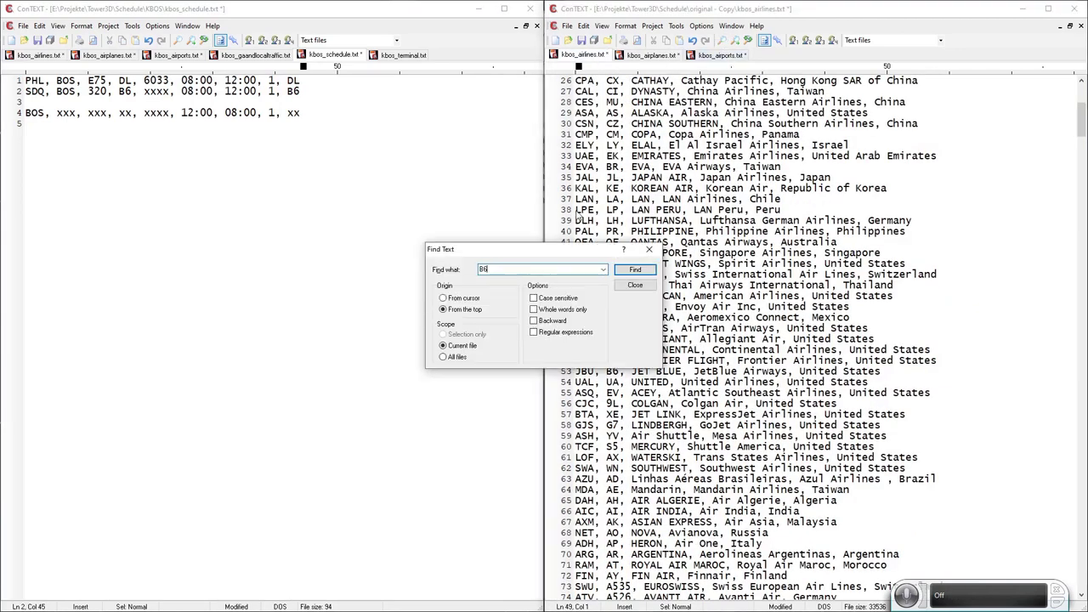
key("Return")
key("Return")
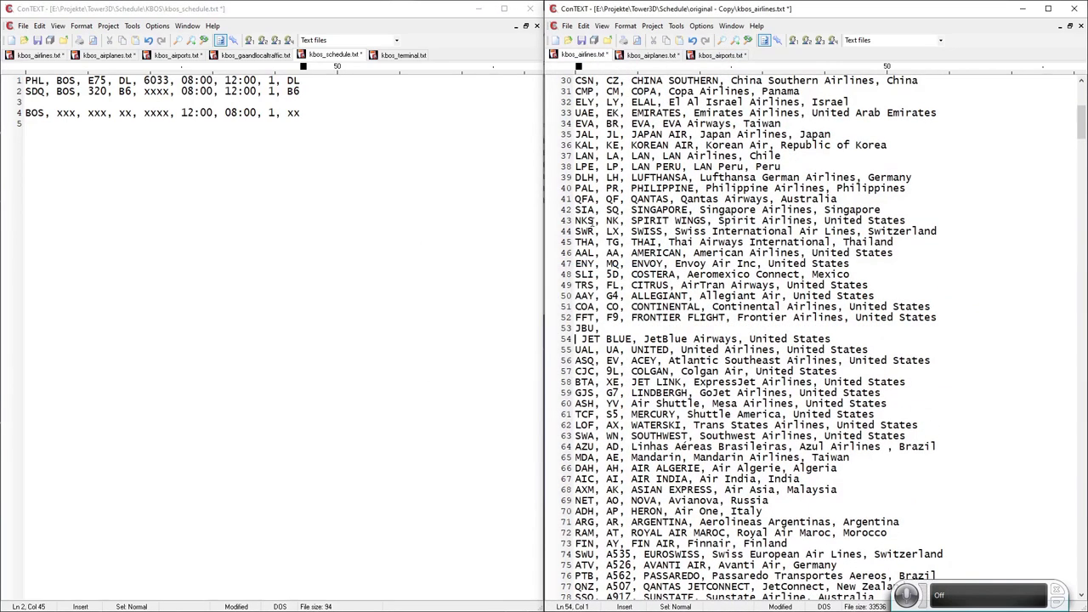
key("ctrl+z")
key("ctrl+z")
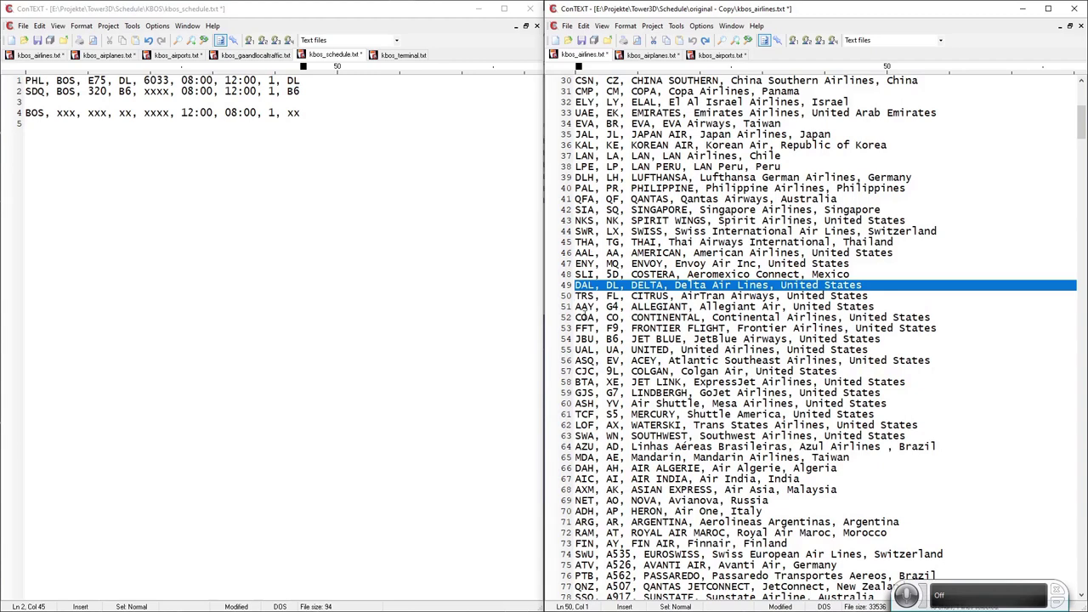
double_click(658, 92)
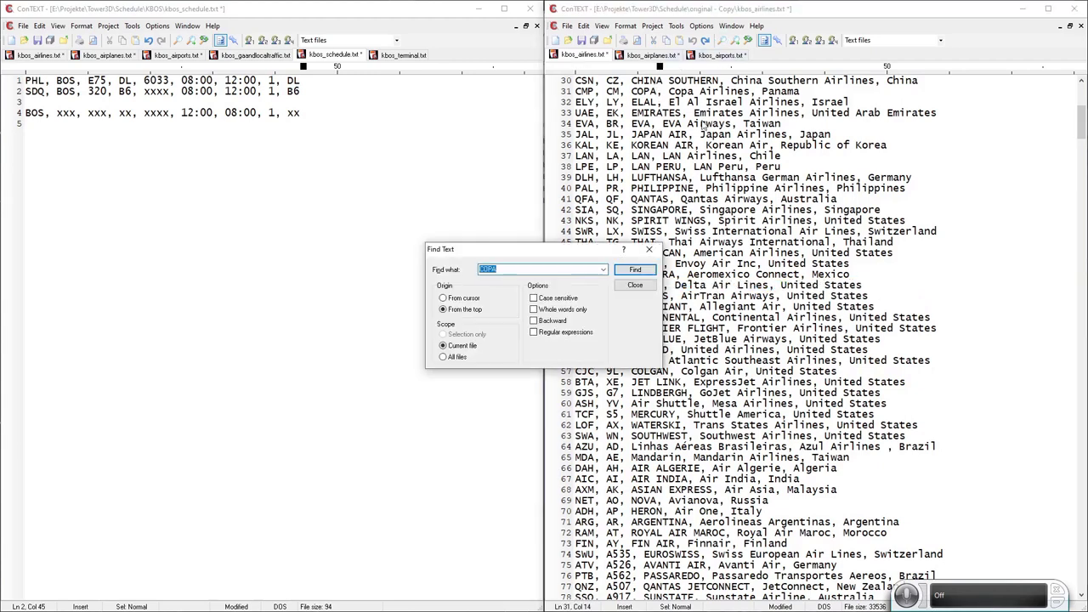
Find the B6 JetBlue entry and move it into kbos_airlines.txt.
key("ctrl+f")
type("B6")
key("Return")
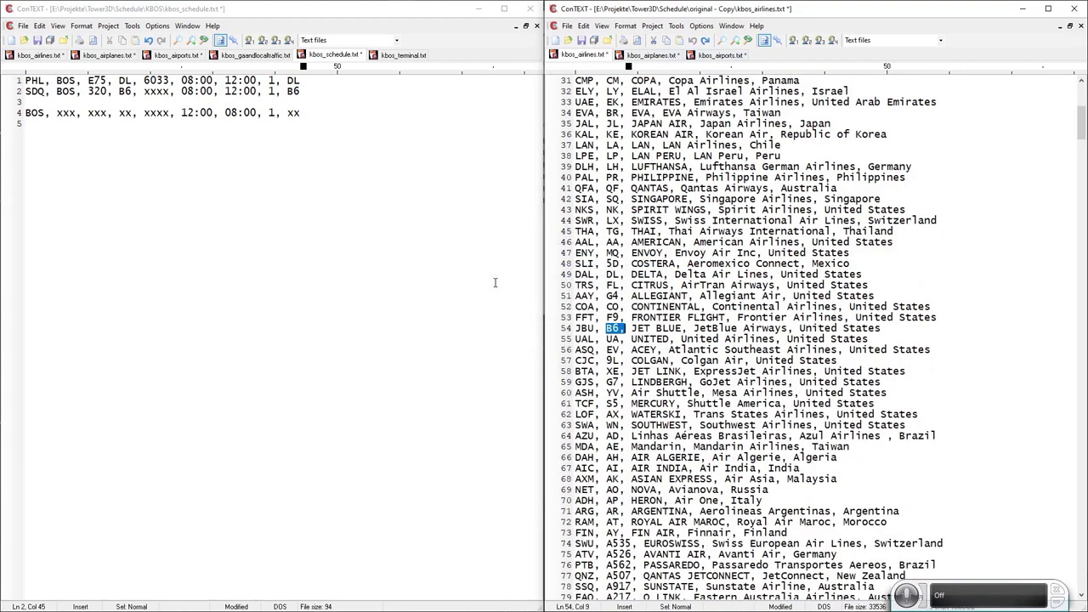
left_click(555, 332)
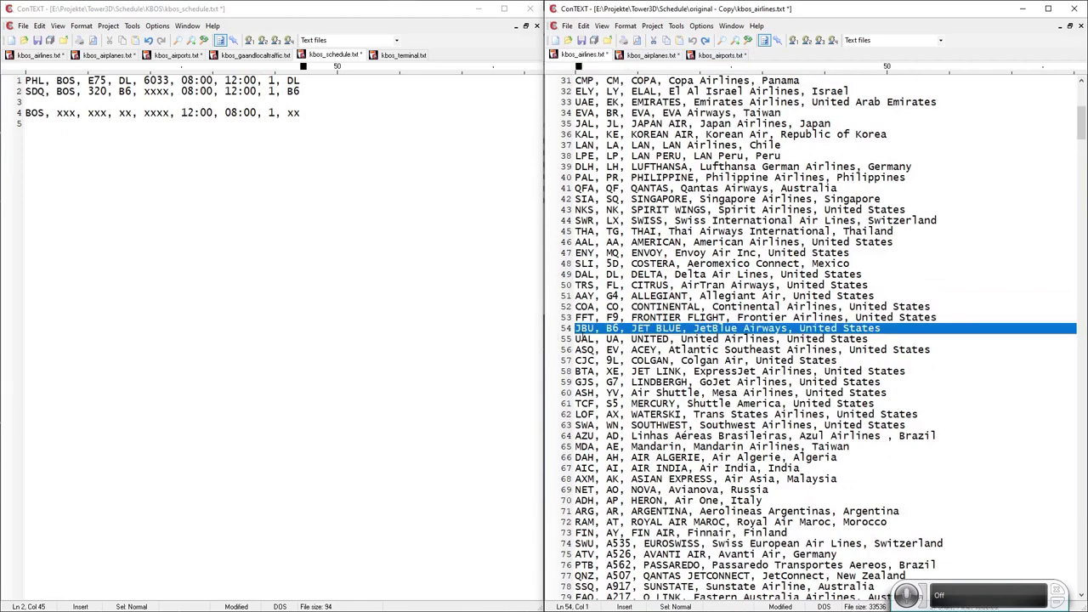
key("ctrl+x")
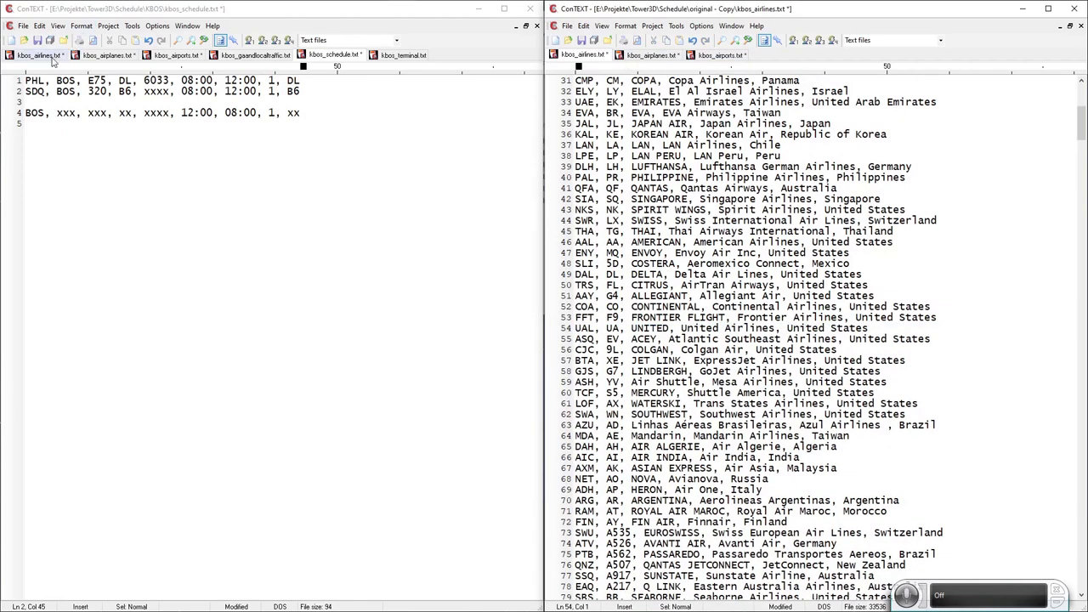
left_click(47, 56)
key("ctrl+v")
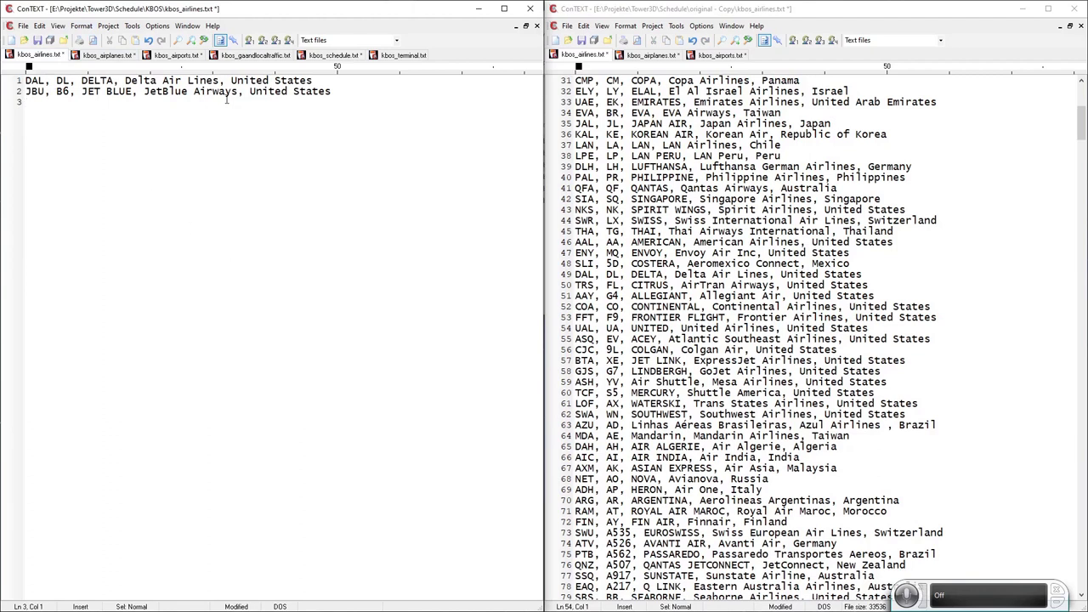
left_click(332, 55)
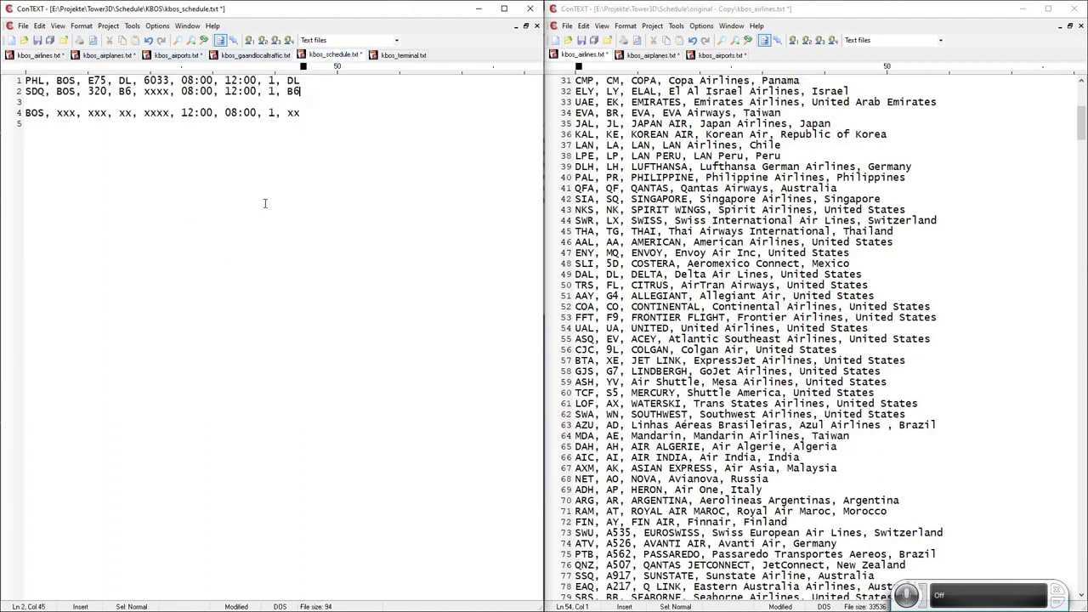
Set line 2's flight number to 830 and time to 08:04, and line 1's time to 07:59.
double_click(160, 92)
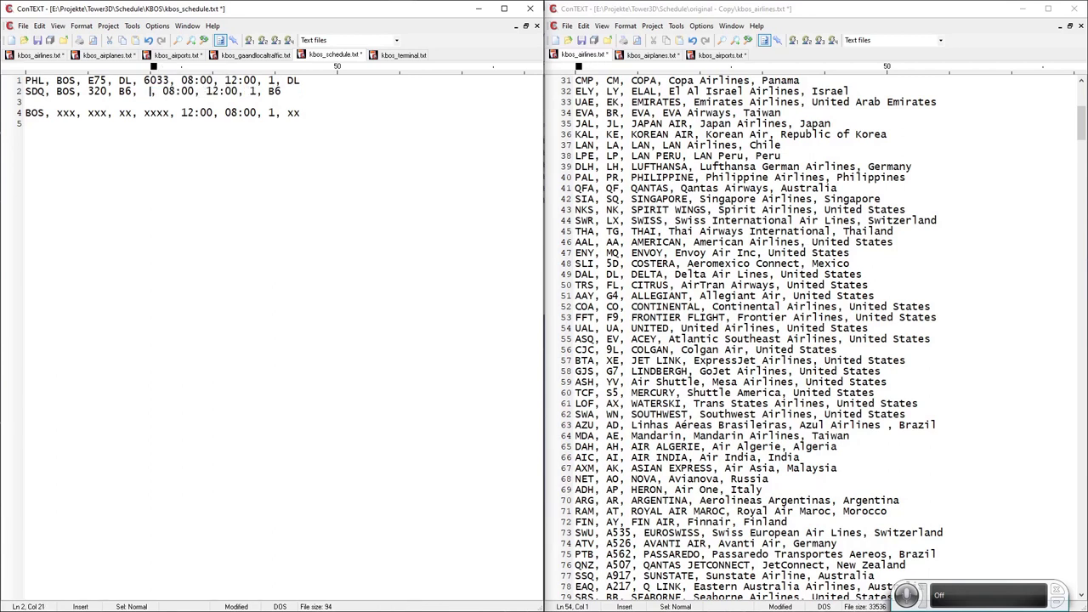
type("8")
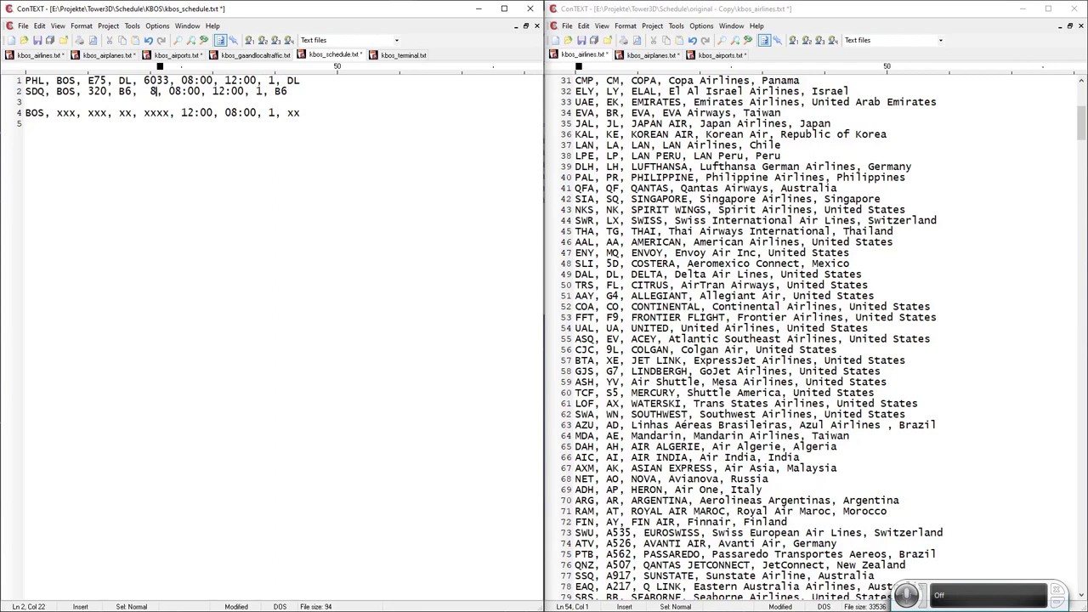
type("30")
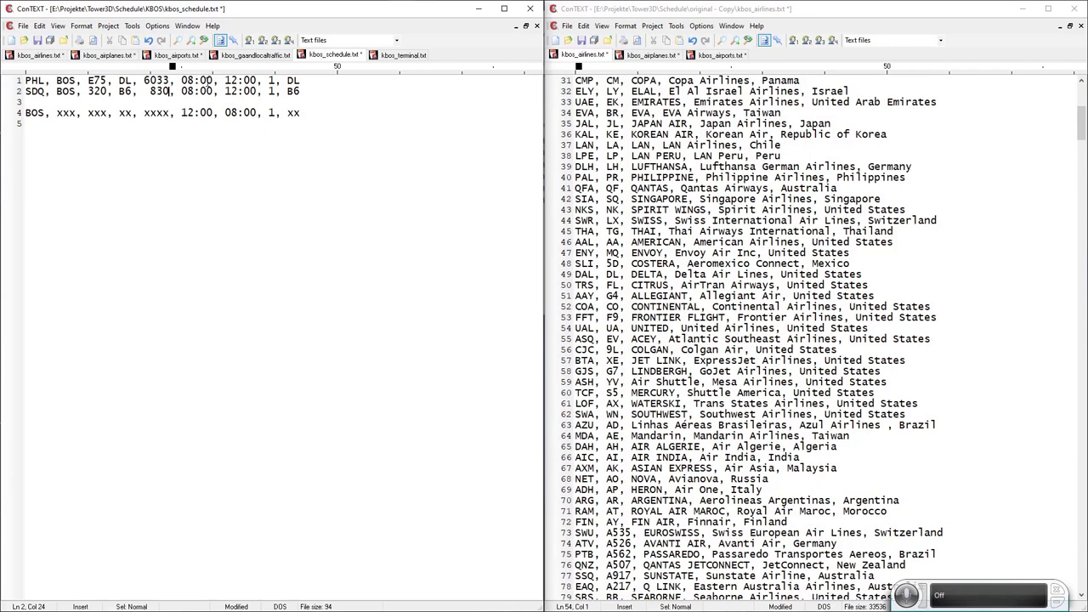
double_click(206, 81)
double_click(187, 81)
type("07")
double_click(209, 80)
type("59")
double_click(206, 91)
type("04")
key("End")
left_click_drag(181, 80, 257, 80)
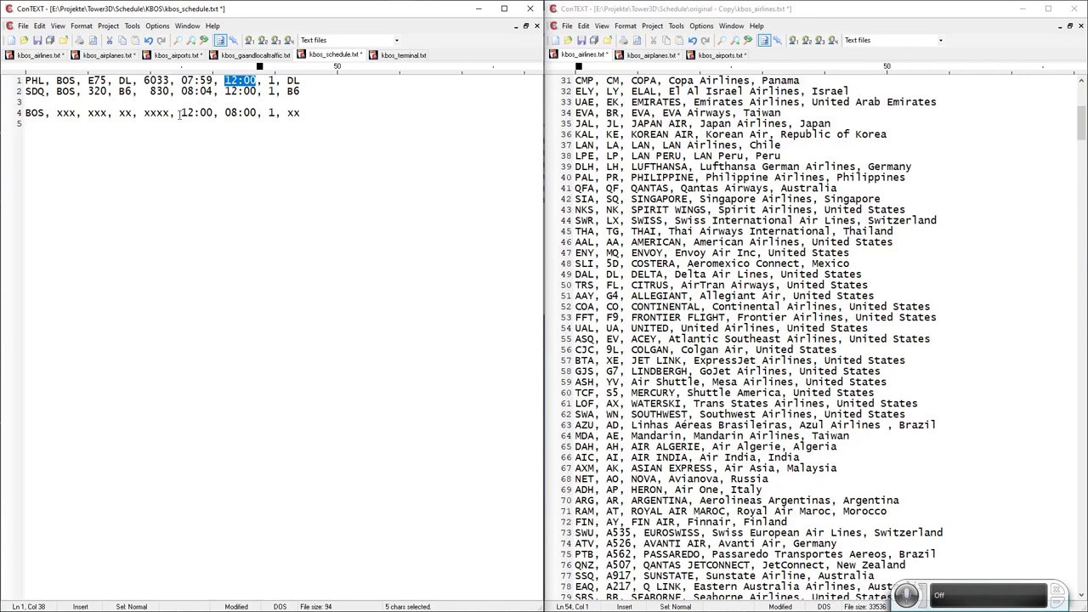
left_click_drag(180, 114, 256, 79)
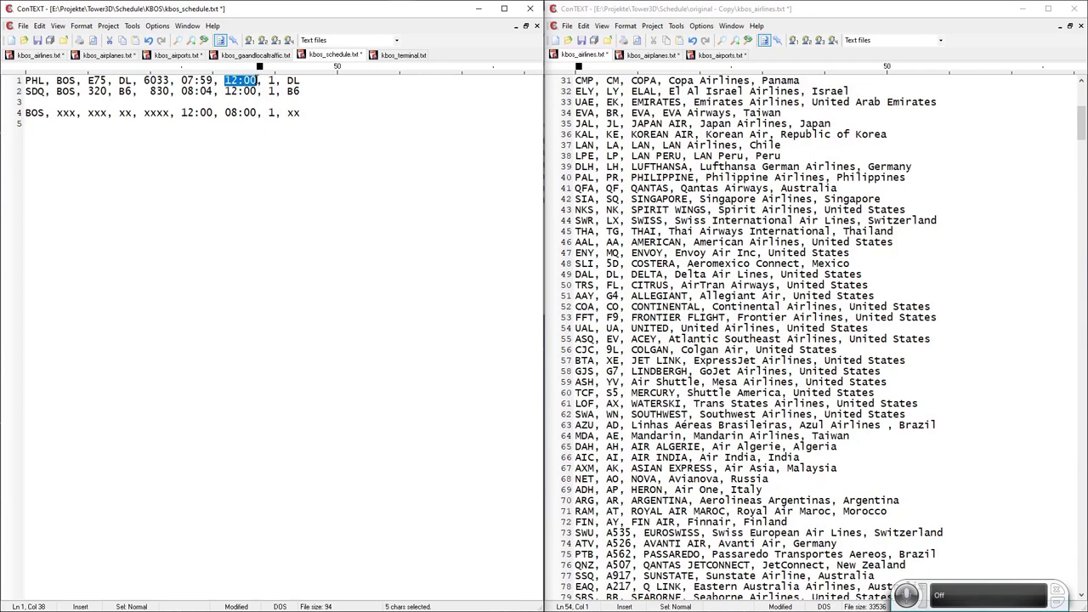
left_click(230, 91)
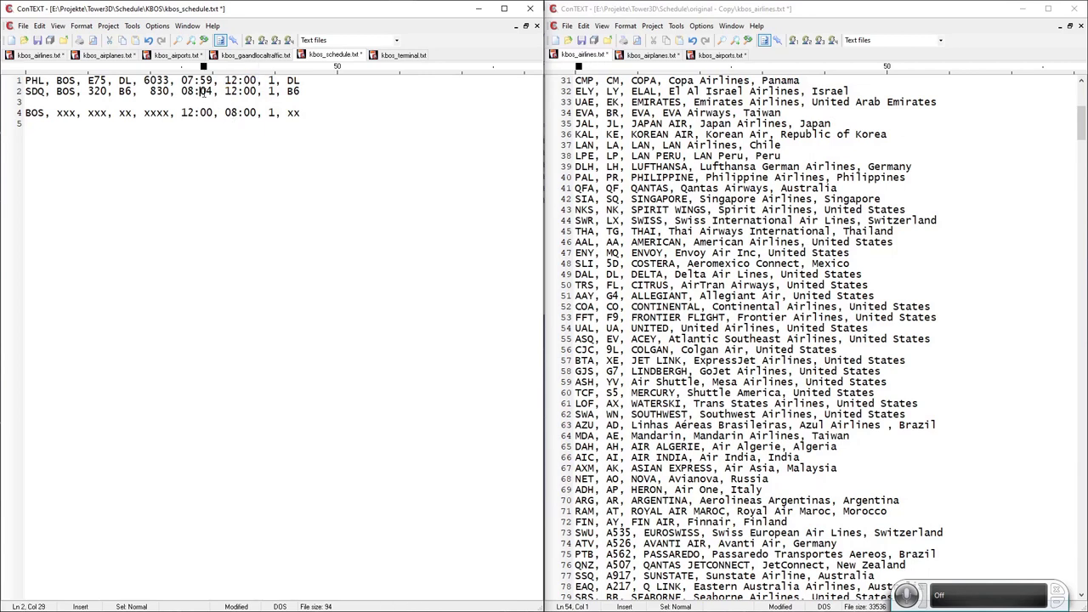
left_click(187, 91)
left_click(195, 91)
left_click(239, 91)
key("shift+Right")
left_click(201, 92)
left_click_drag(227, 112, 264, 112)
left_click(244, 103)
double_click(271, 112)
left_click(256, 56)
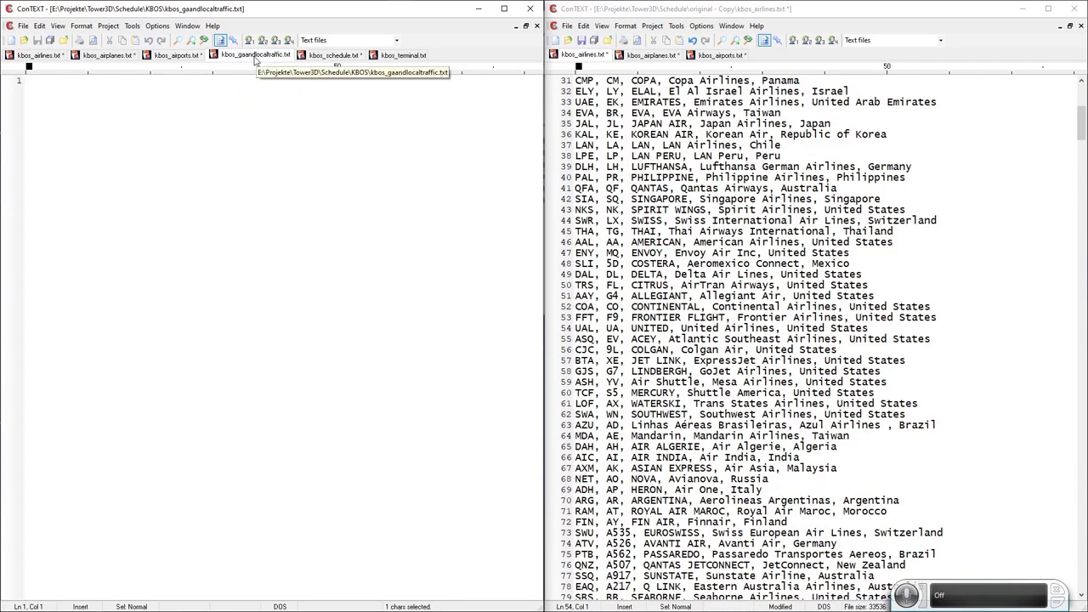
left_click(331, 55)
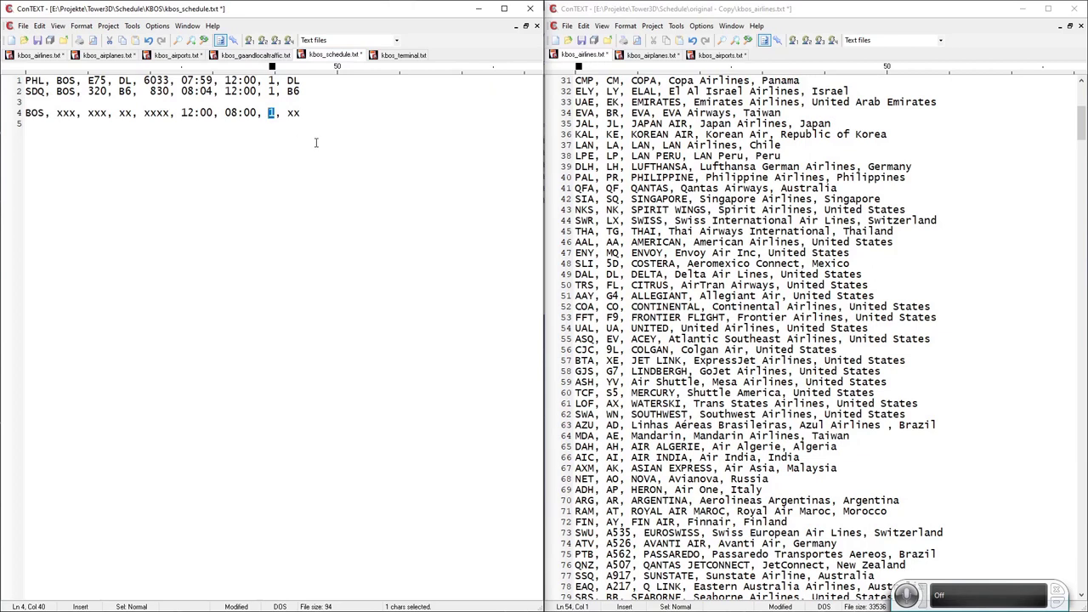
left_click(307, 116)
double_click(271, 113)
left_click(274, 91)
double_click(272, 91)
double_click(271, 80)
double_click(271, 113)
left_click(271, 113)
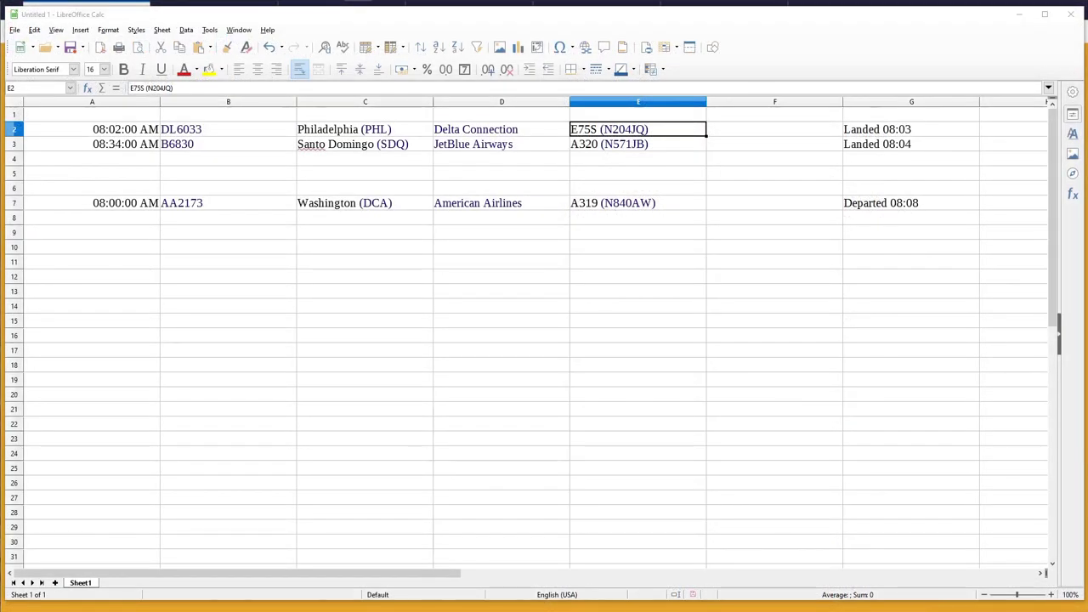
Review the 08:00 AA2173 A319 flight to DCA in Calc, then select schedule line 4's destination.
left_click(85, 207)
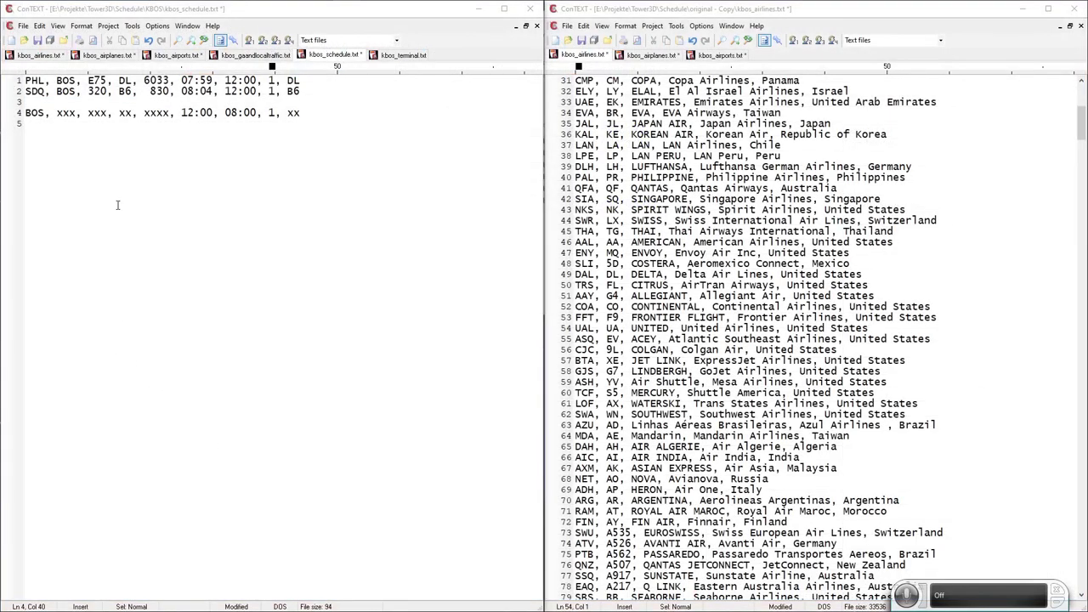
double_click(68, 113)
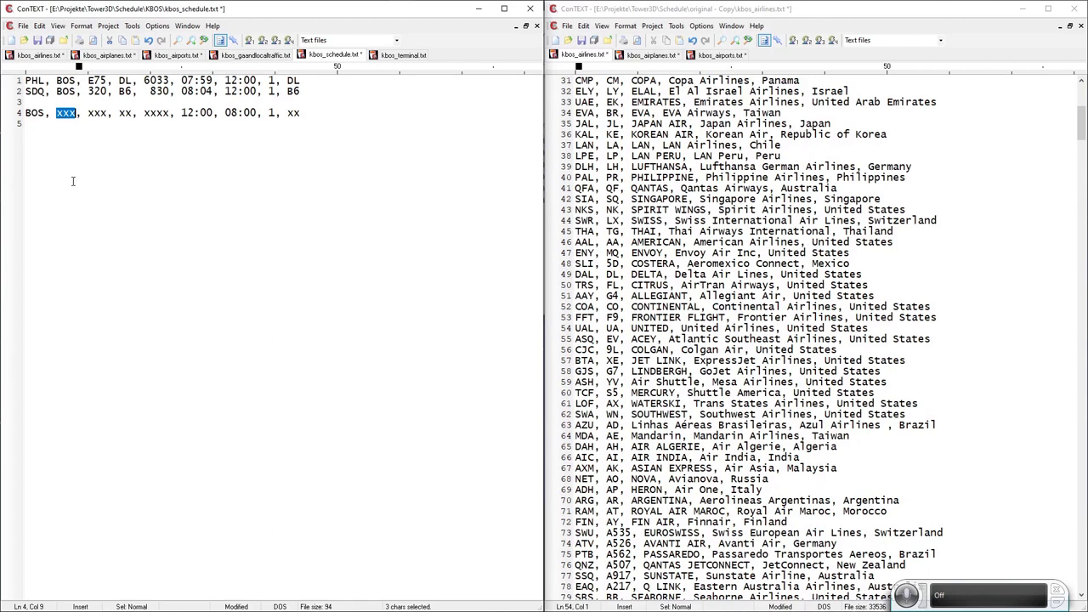
Set line 4's destination to DCA and move the Washington Reagan DCA line into kbos_airports.txt.
type("D")
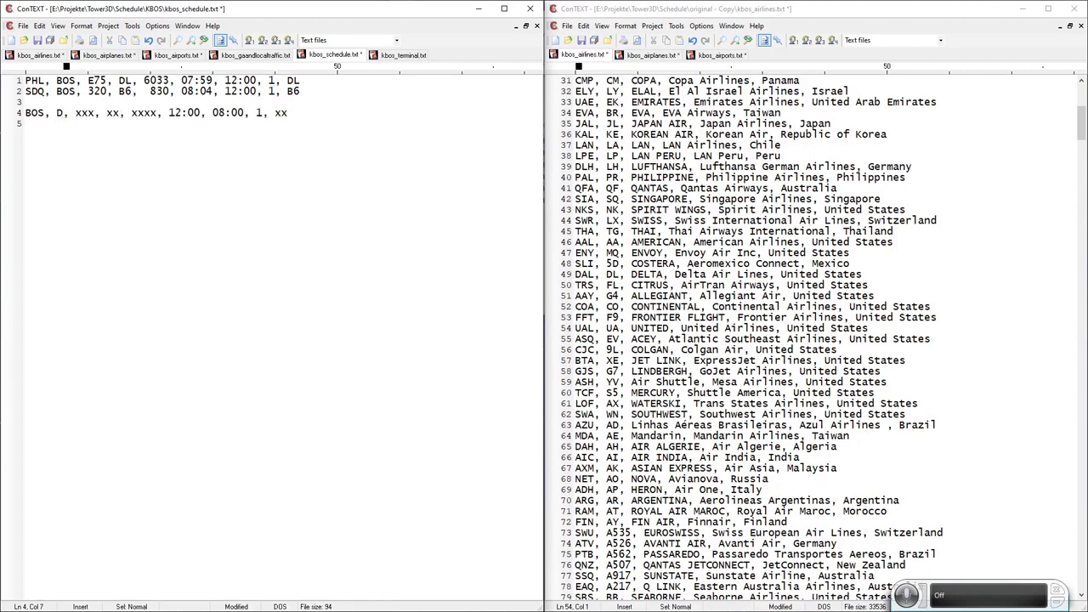
type("CA")
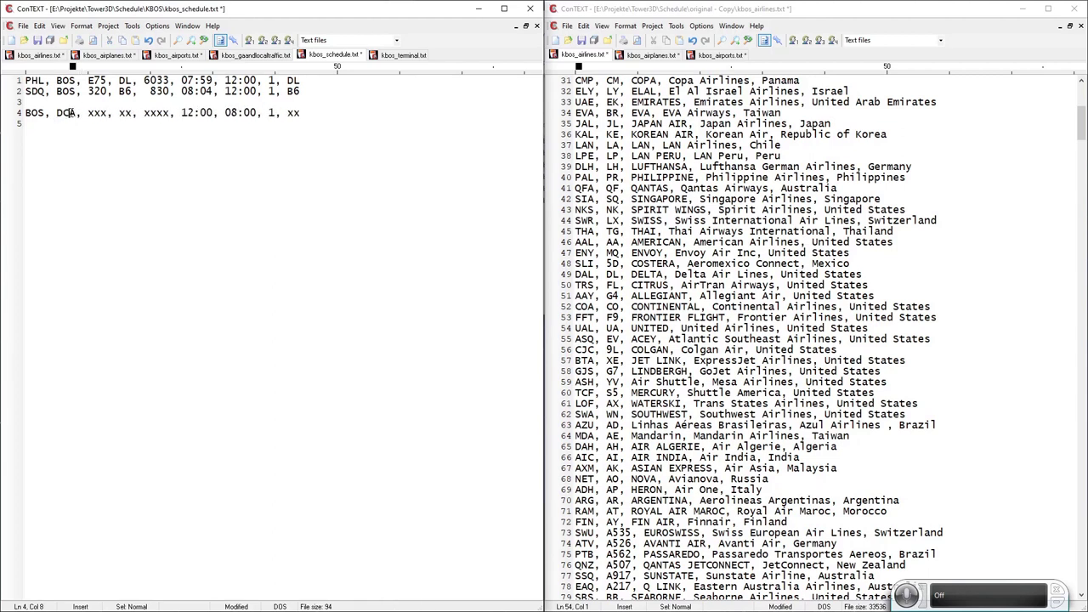
double_click(66, 113)
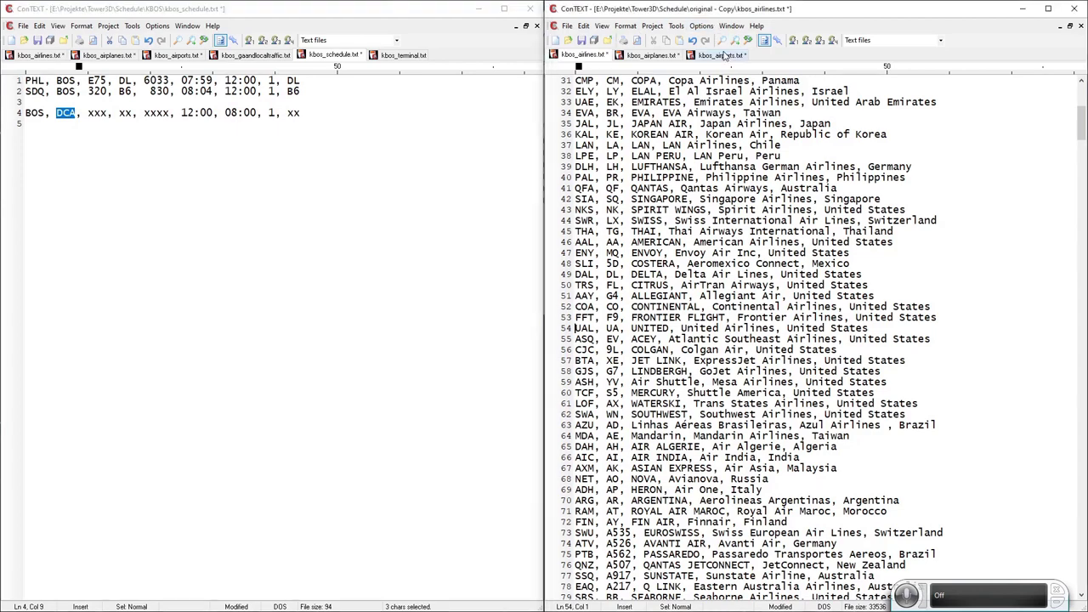
left_click(721, 54)
key("ctrl+f")
type("DCA")
key("Return")
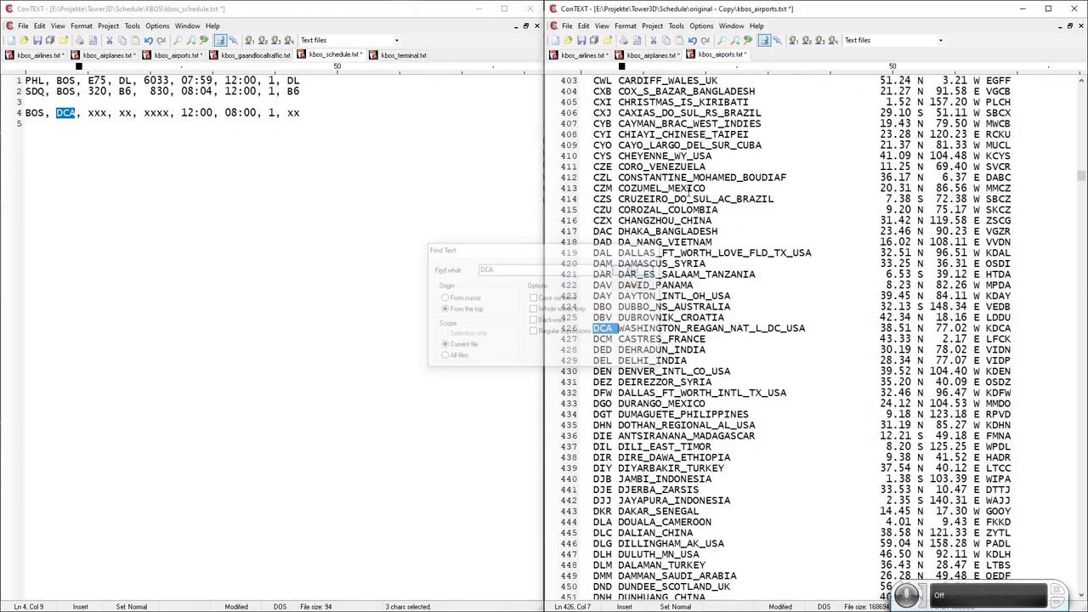
left_click(557, 330)
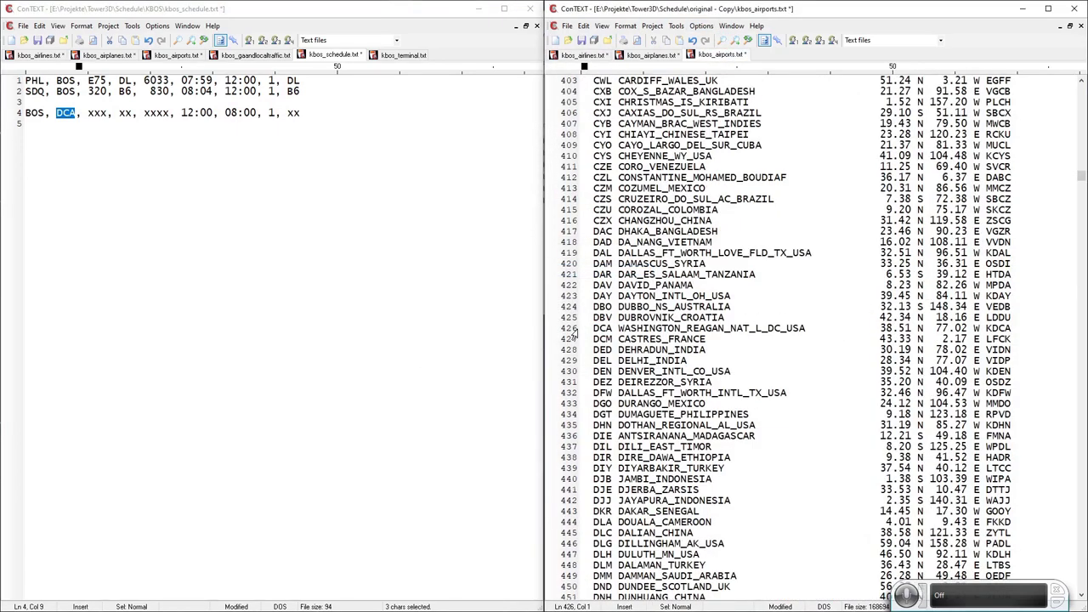
left_click(549, 332)
key("ctrl+x")
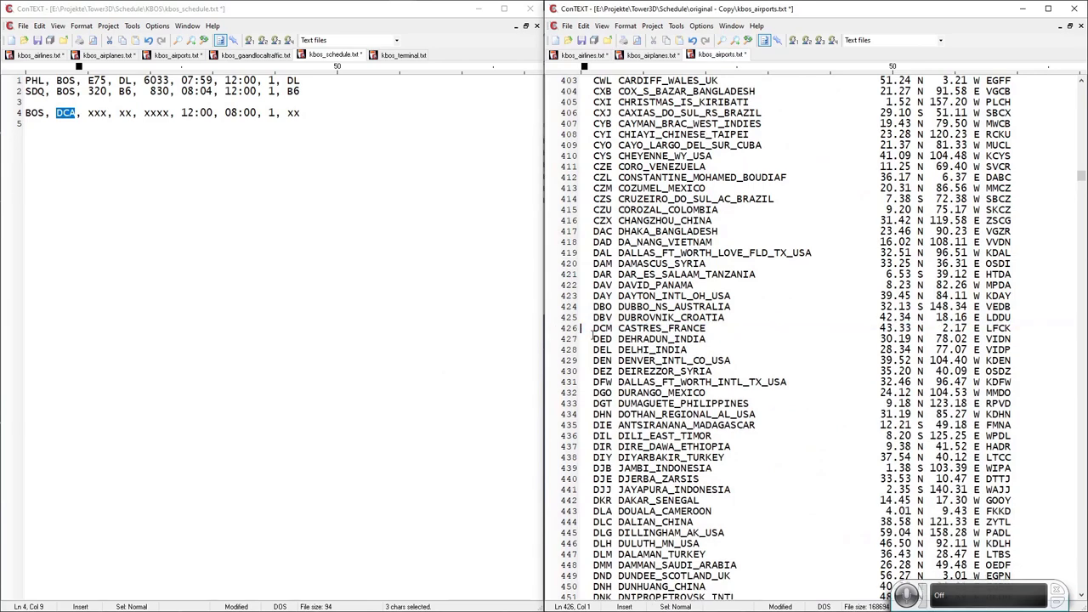
left_click(177, 56)
key("ctrl+v")
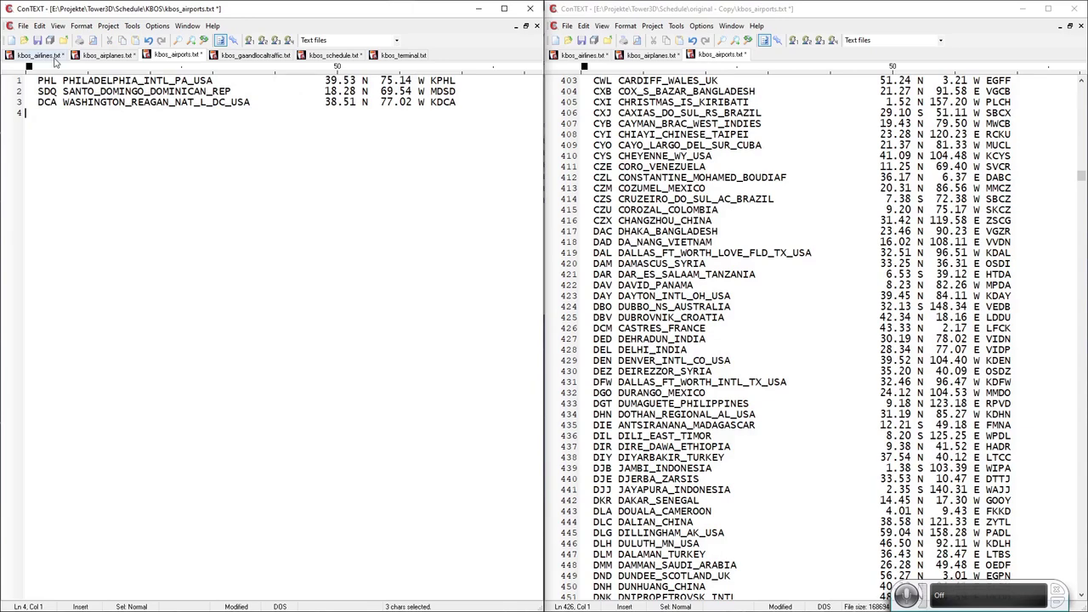
Enter 319 as line 4's aircraft type.
left_click(333, 55)
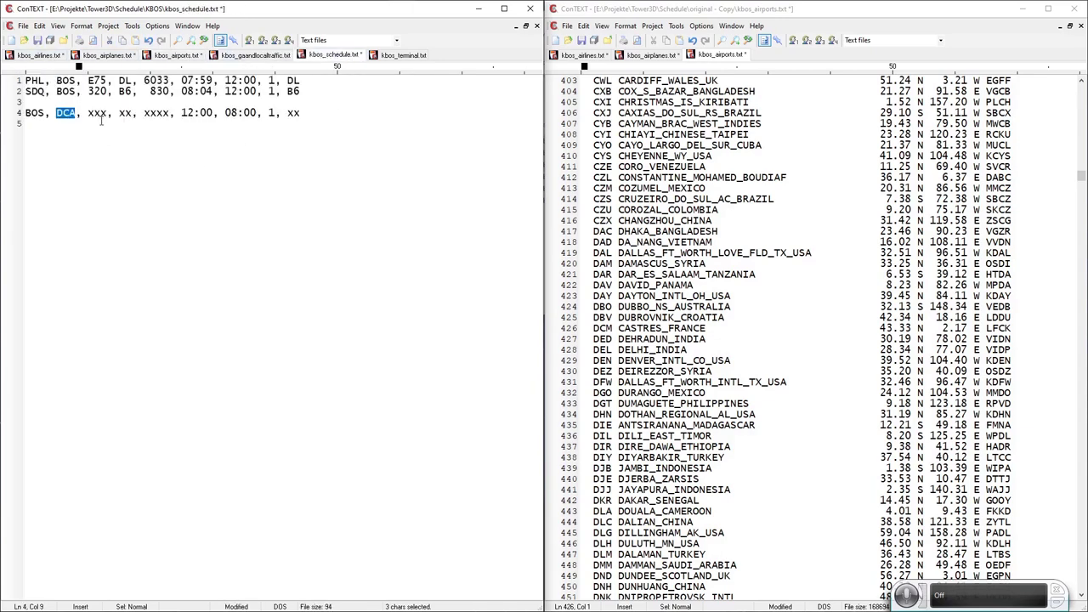
double_click(98, 114)
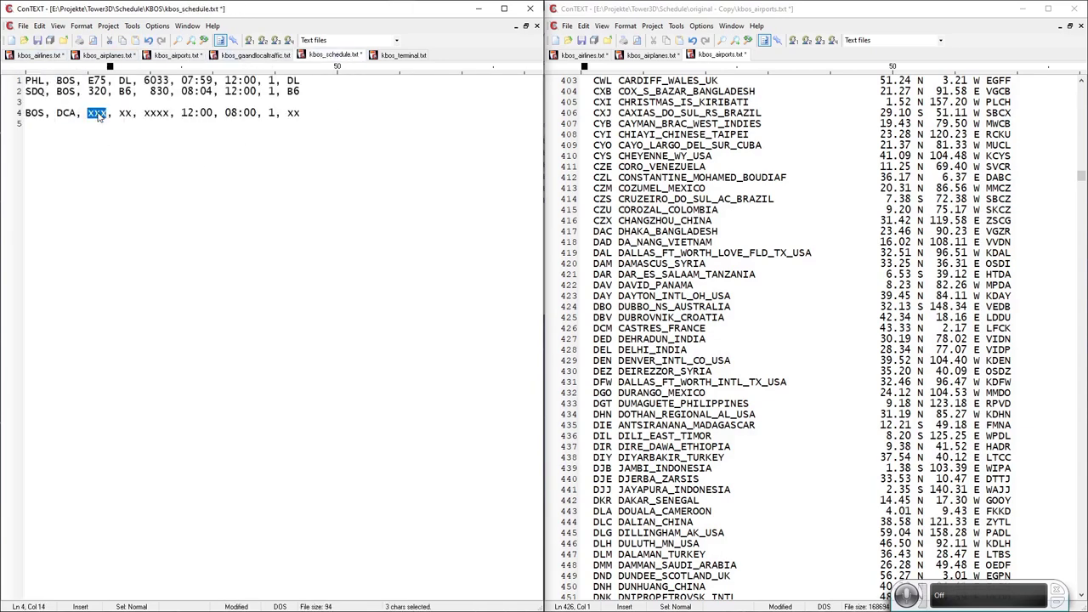
type("319")
Move the A319 Airbus line from the original airplanes list into kbos_airplanes.txt.
double_click(96, 113)
left_click(639, 56)
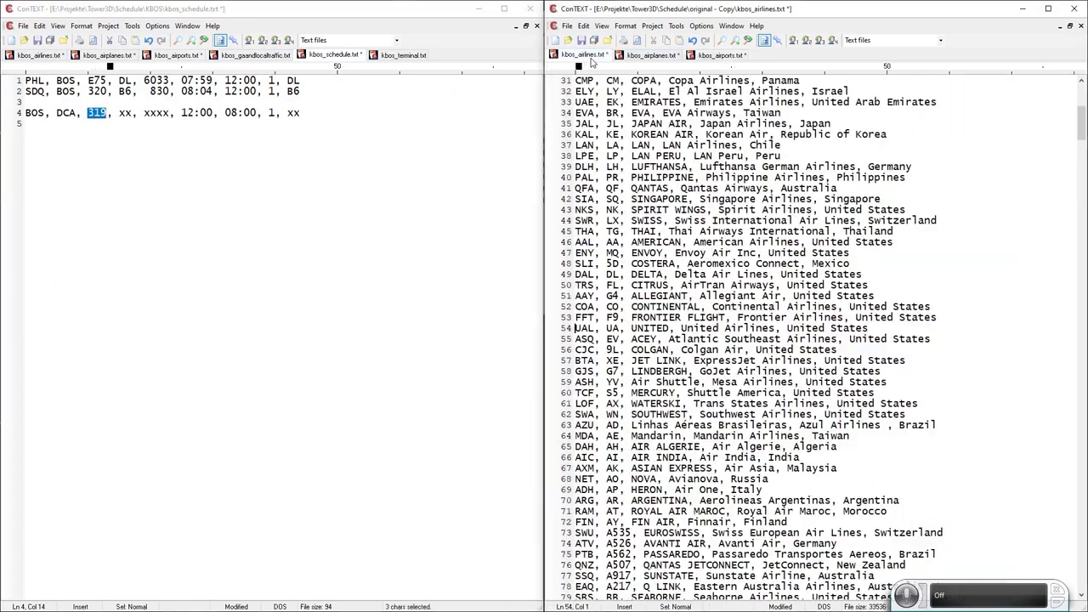
left_click(733, 41)
key("Return")
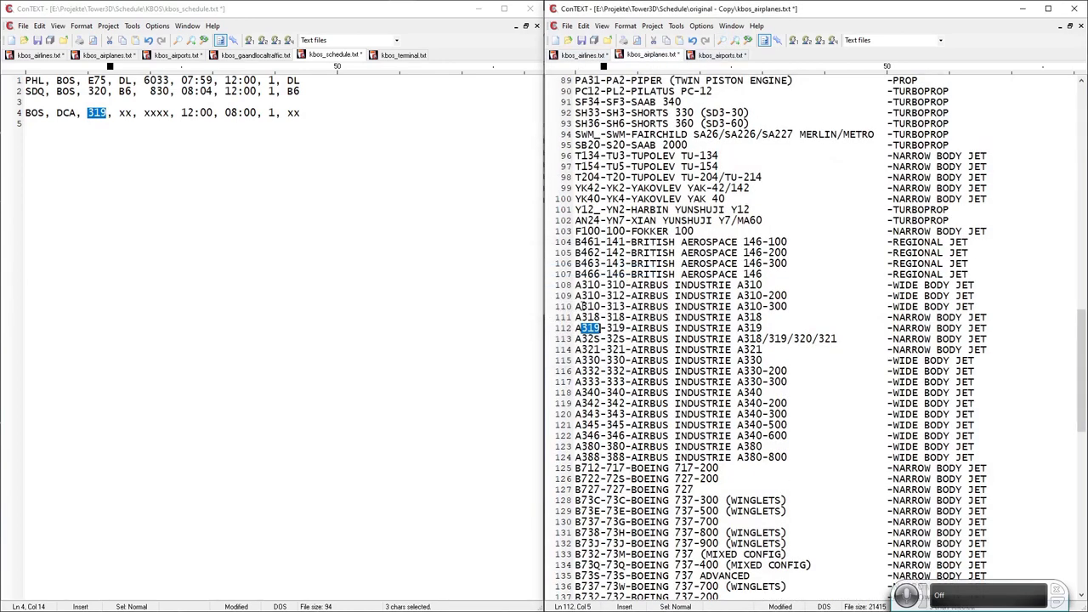
triple_click(666, 324)
key("Delete")
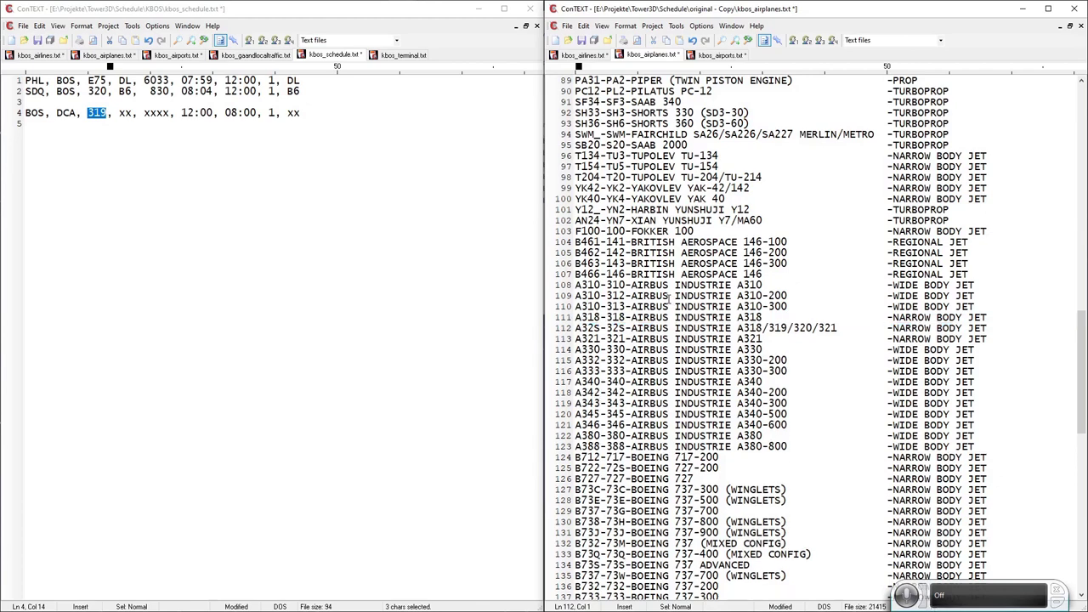
left_click(107, 55)
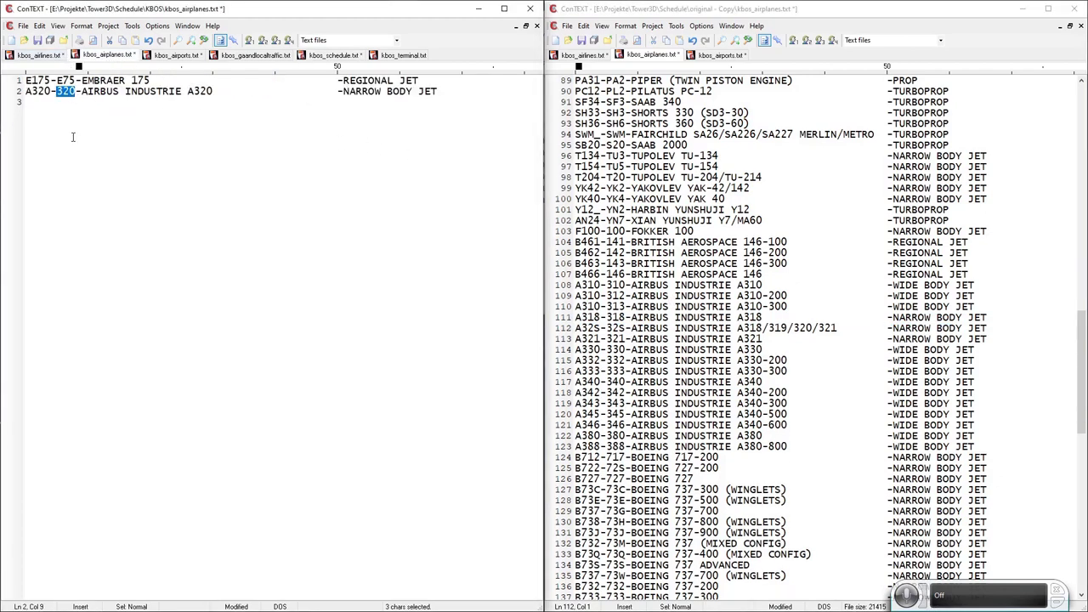
key("ctrl+v")
Enter AA in both airline fields of schedule line 4.
left_click(313, 56)
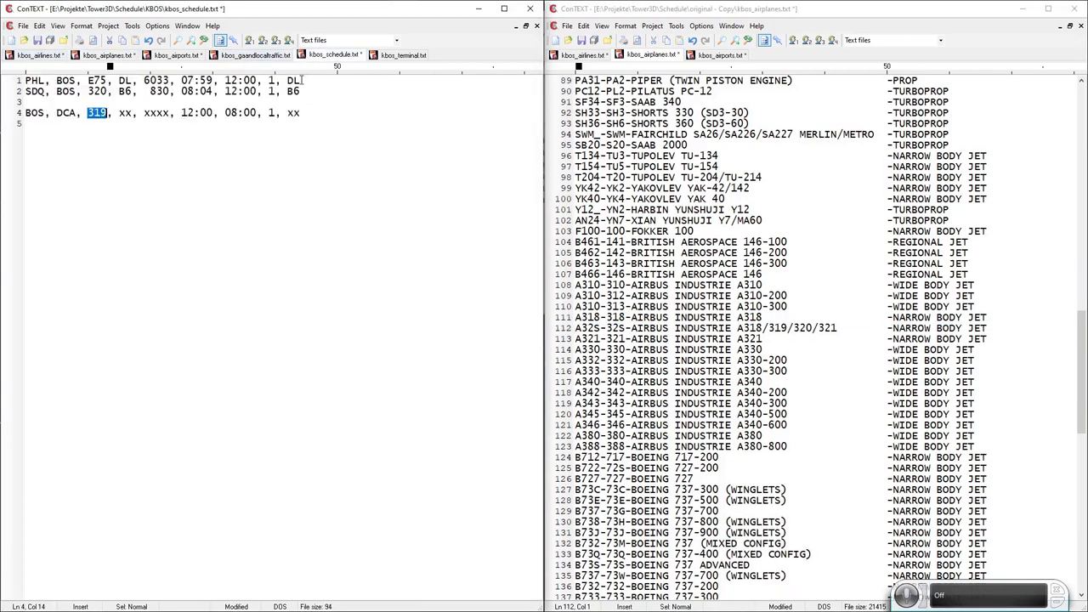
double_click(129, 115)
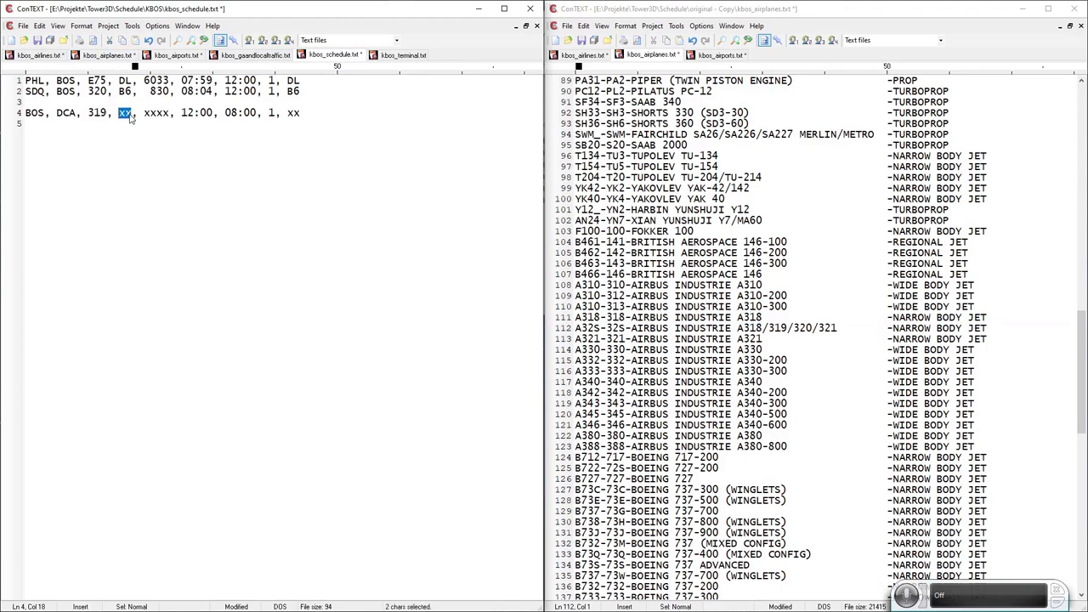
type("AA")
double_click(295, 113)
type("AA")
double_click(293, 113)
Find AA in the airlines reference list and move the AAL American Airlines line into kbos_airlines.txt.
left_click(601, 57)
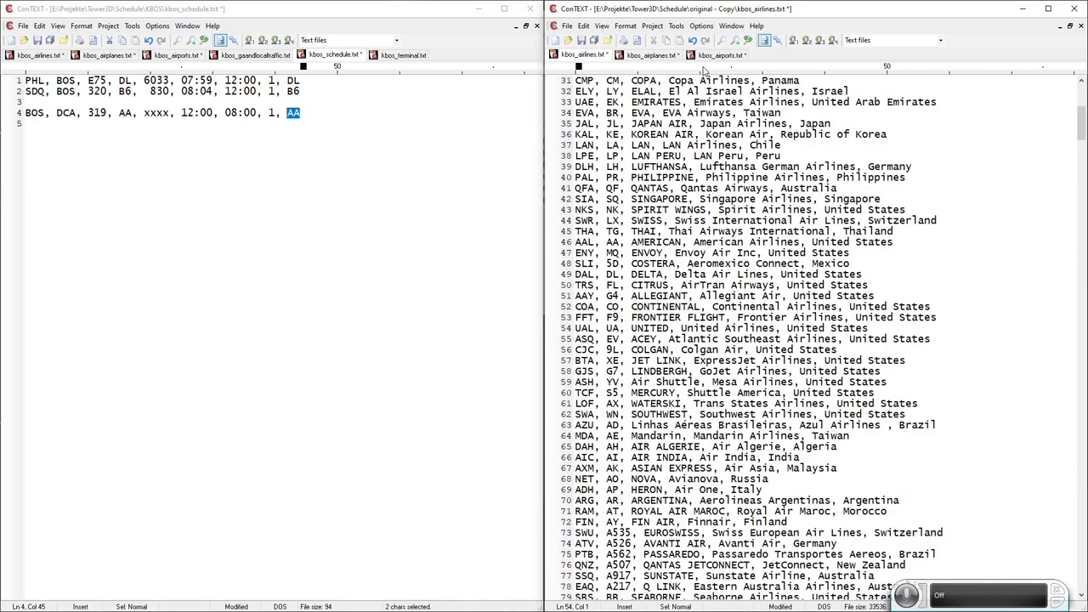
left_click(721, 40)
key("Return")
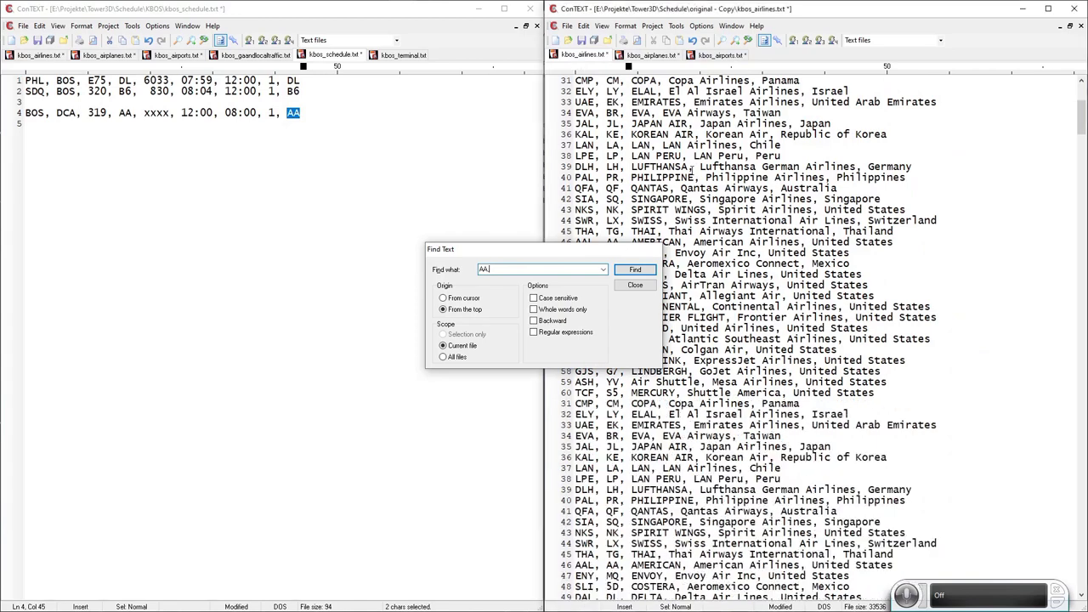
left_click(552, 328)
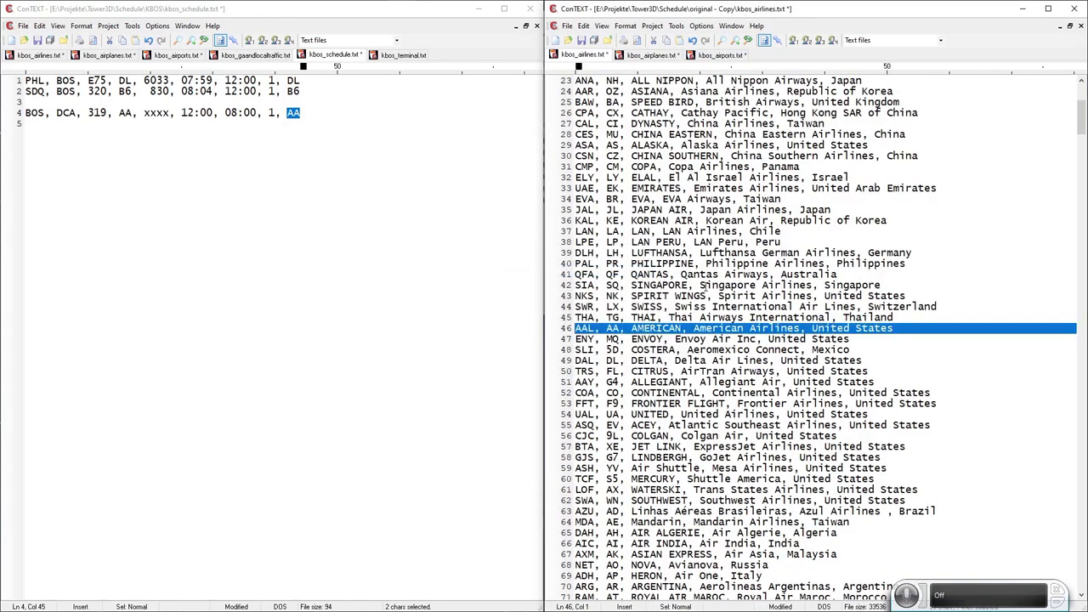
key("Delete")
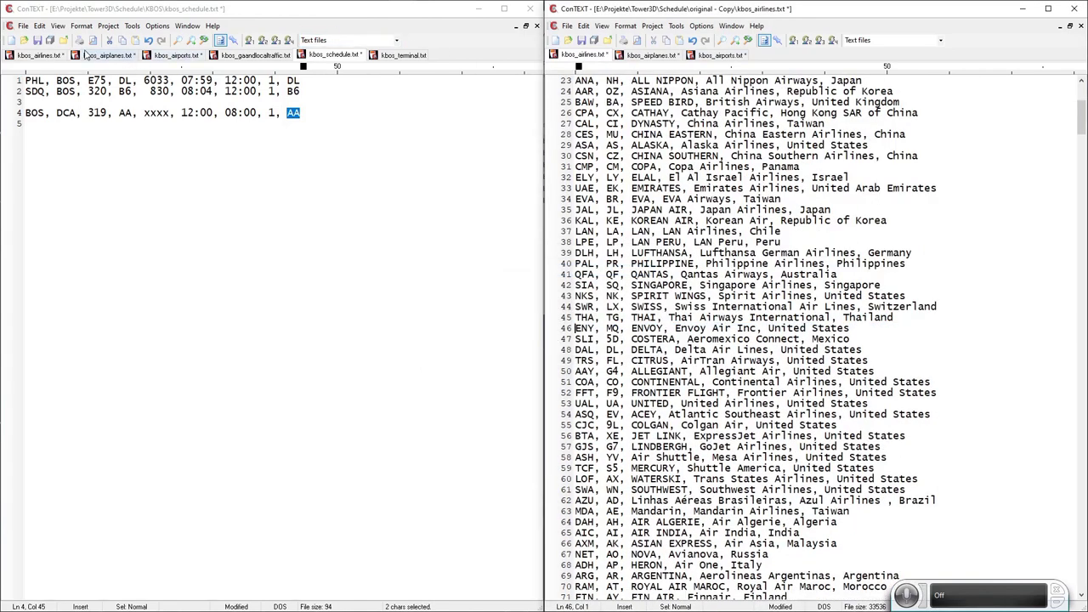
left_click(39, 55)
key("ctrl+v")
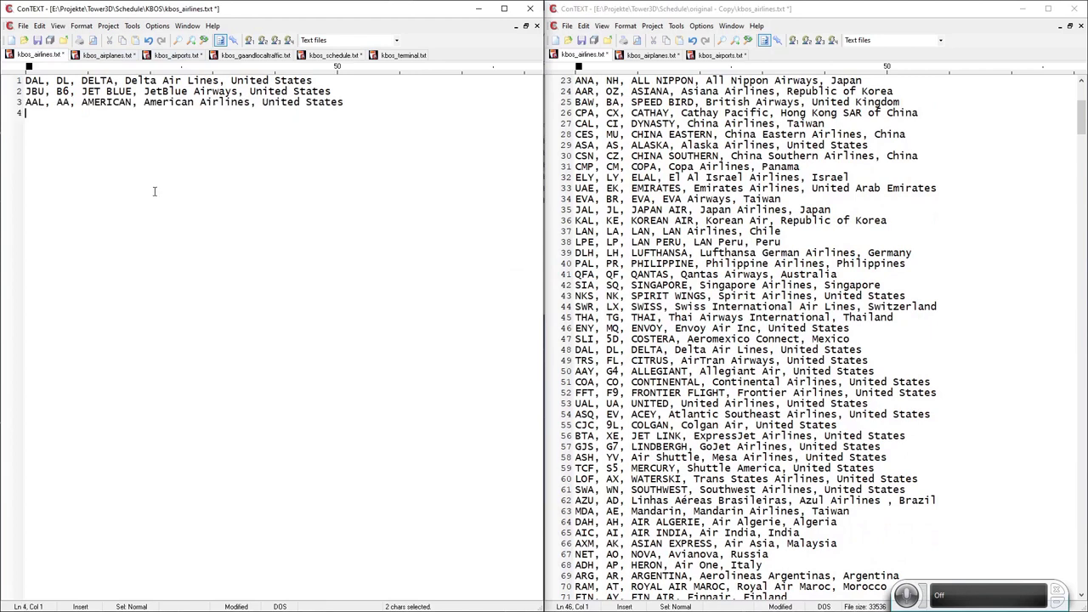
left_click(332, 56)
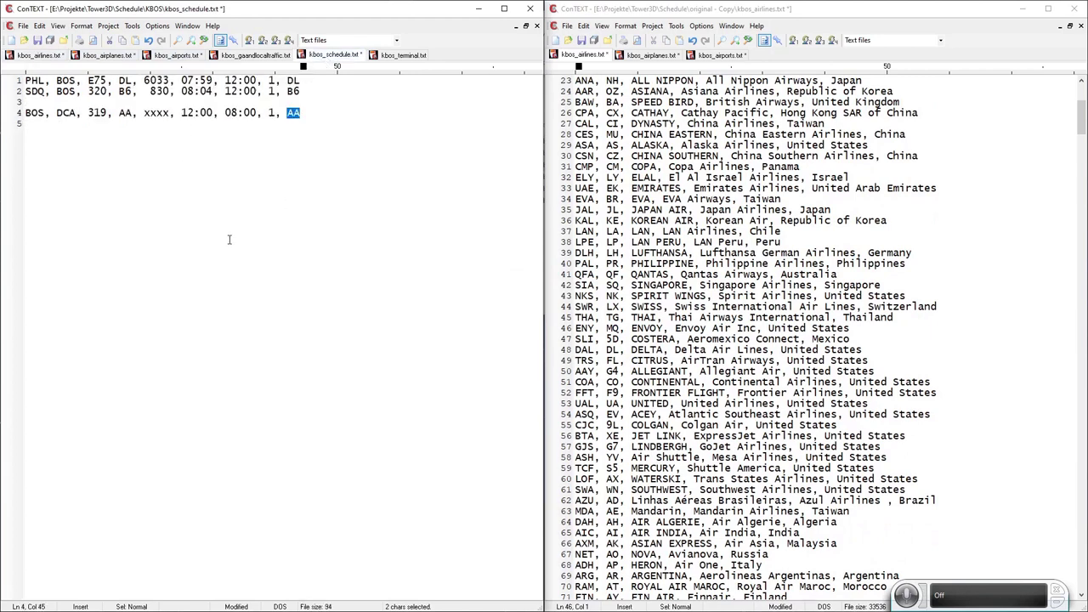
Number line 4's flight 2173, delete the blank schedule line, and save all files.
double_click(164, 117)
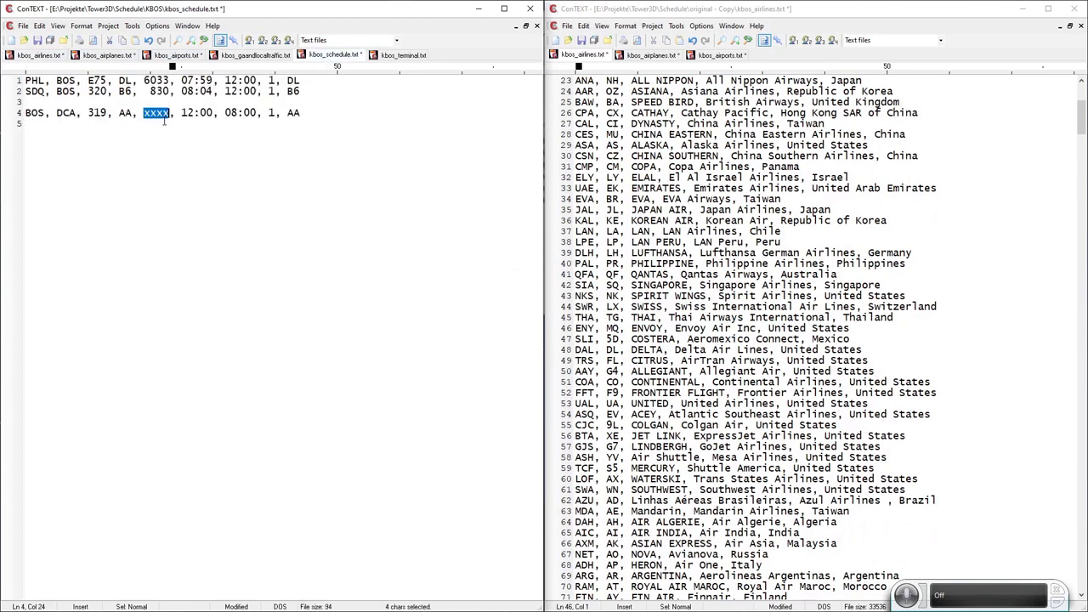
type("21")
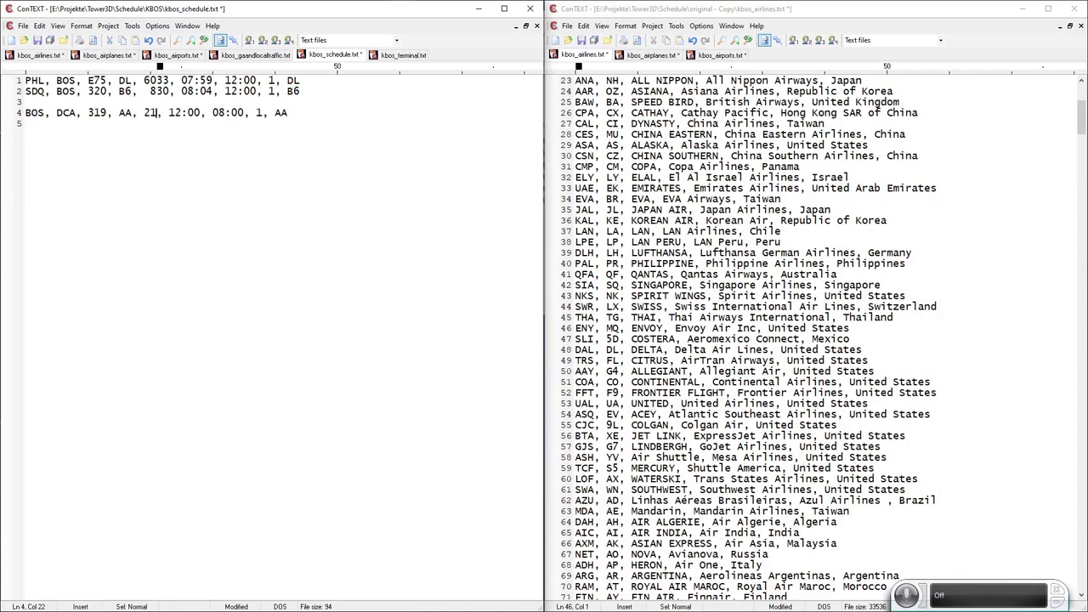
type("73")
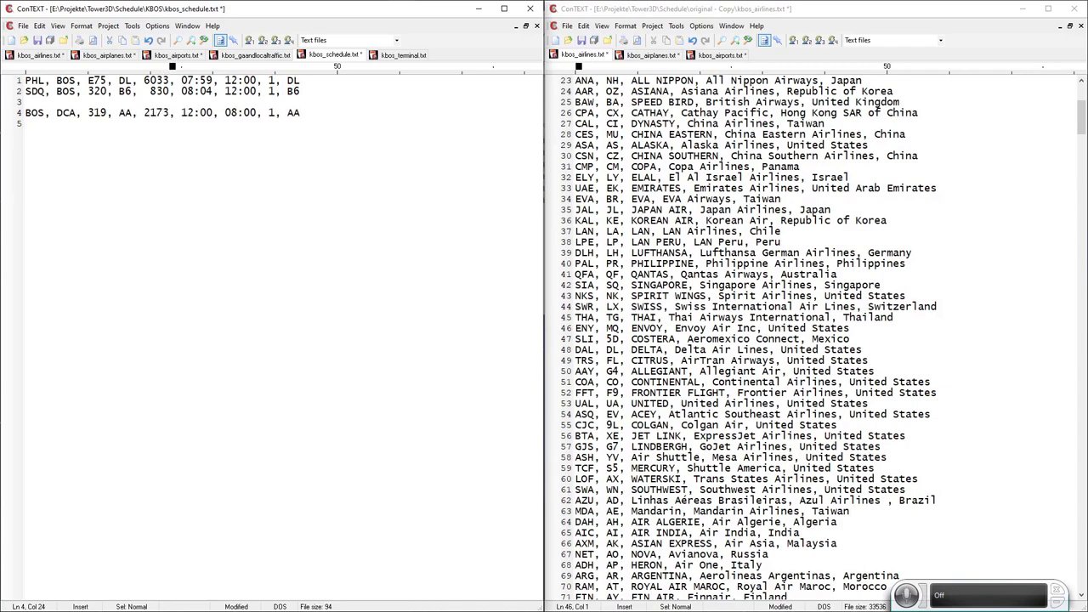
left_click(341, 127)
key("Delete")
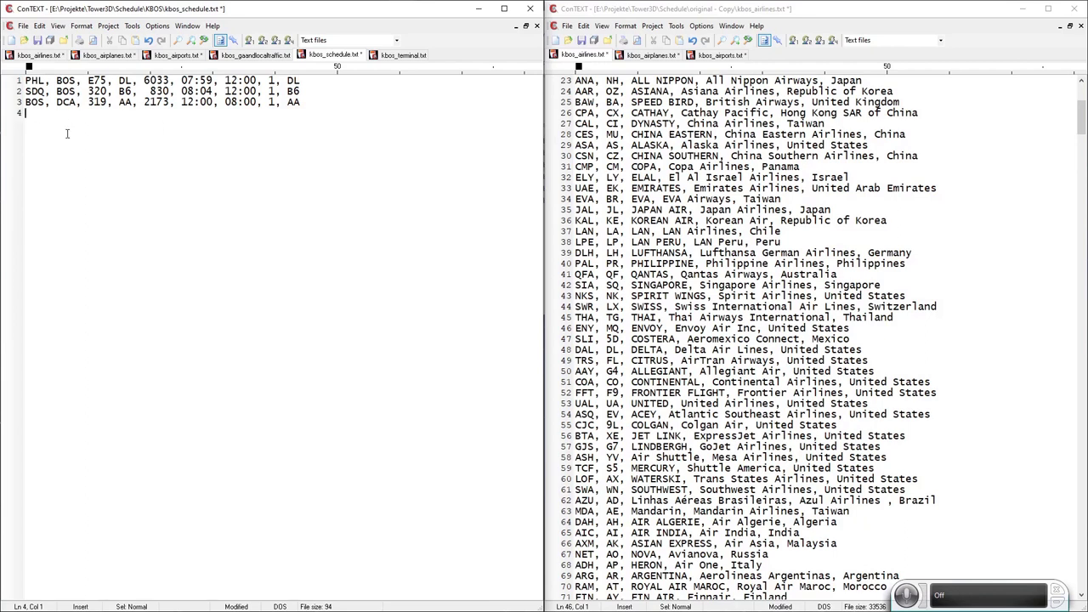
left_click(50, 39)
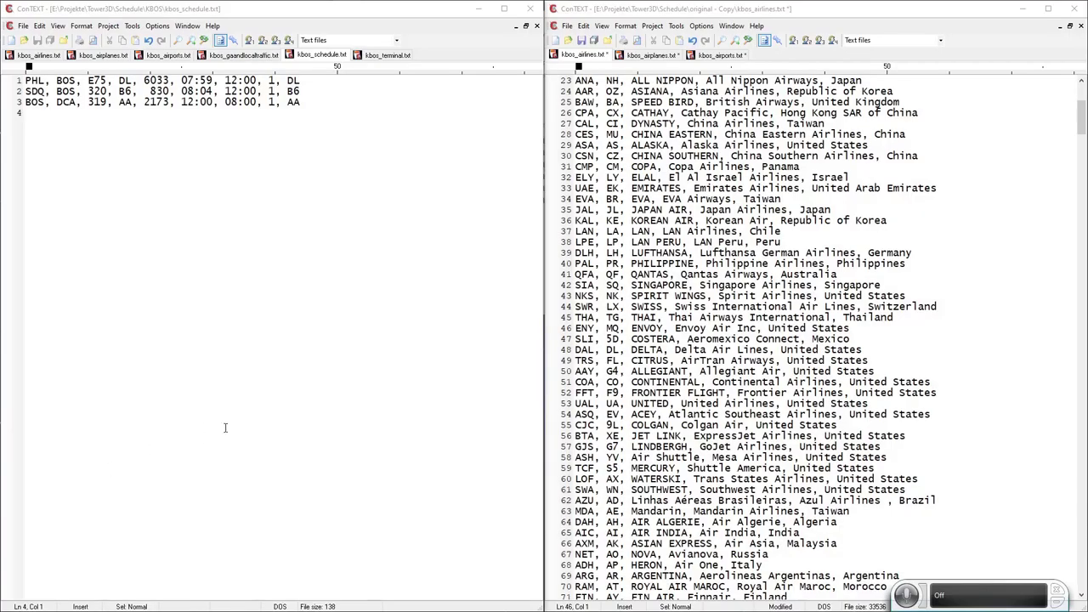
Open the edited Schedule\KBOS folder beside Tower 3D Pro's Extensions\Airfields\KBOS folder.
left_click(479, 11)
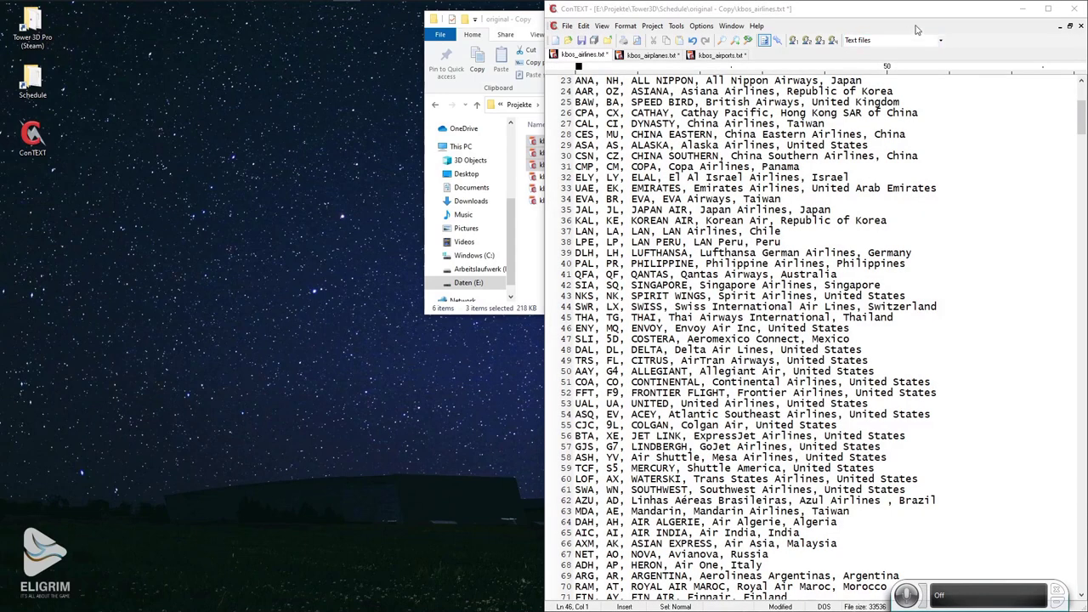
left_click(1023, 9)
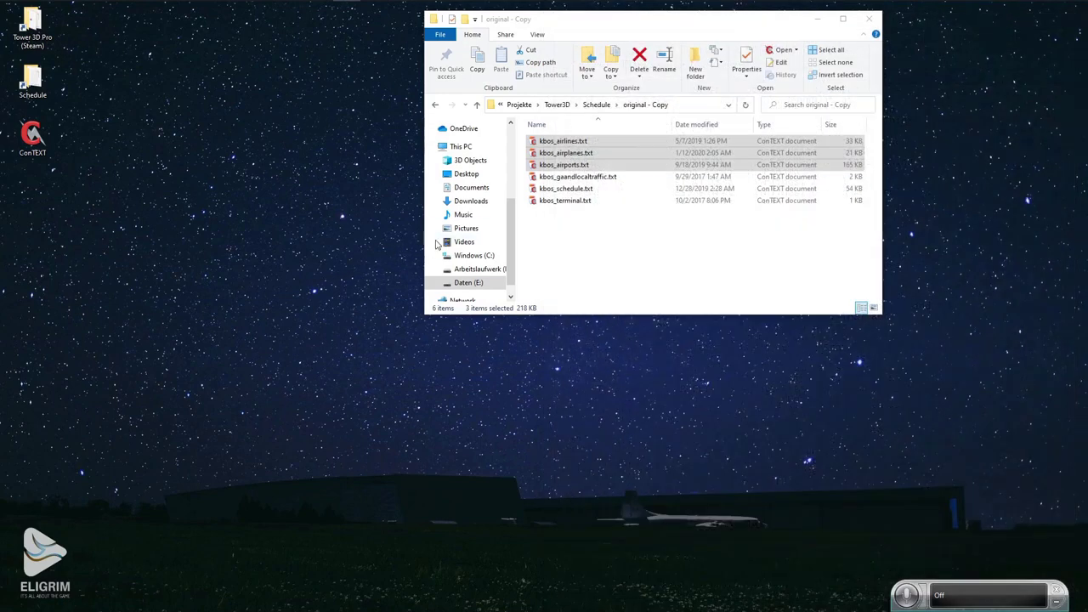
left_click_drag(558, 24, 634, 43)
left_click(552, 123)
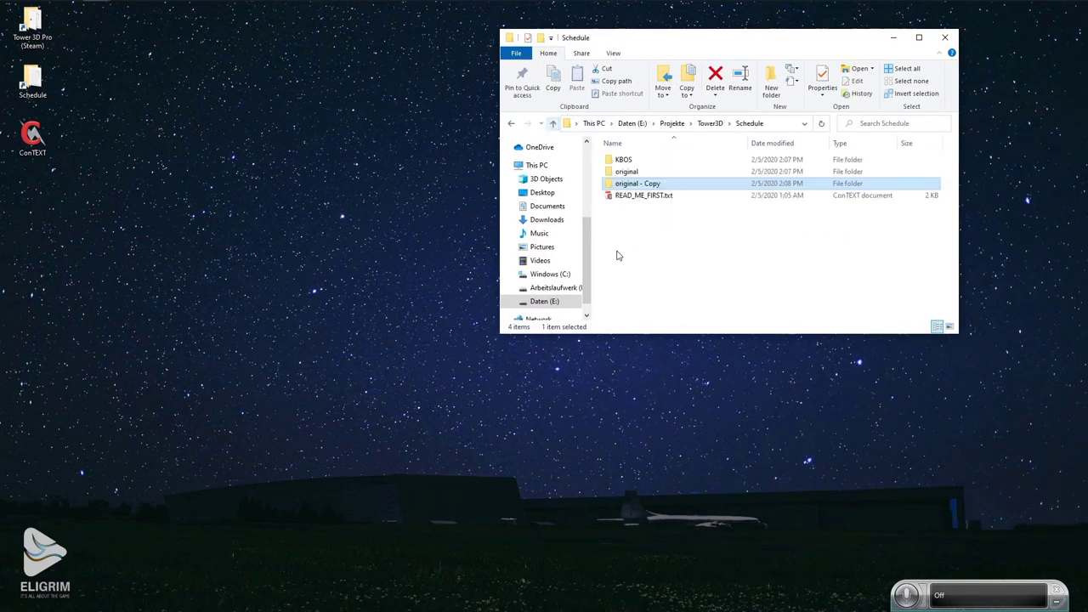
left_click(621, 160)
double_click(620, 160)
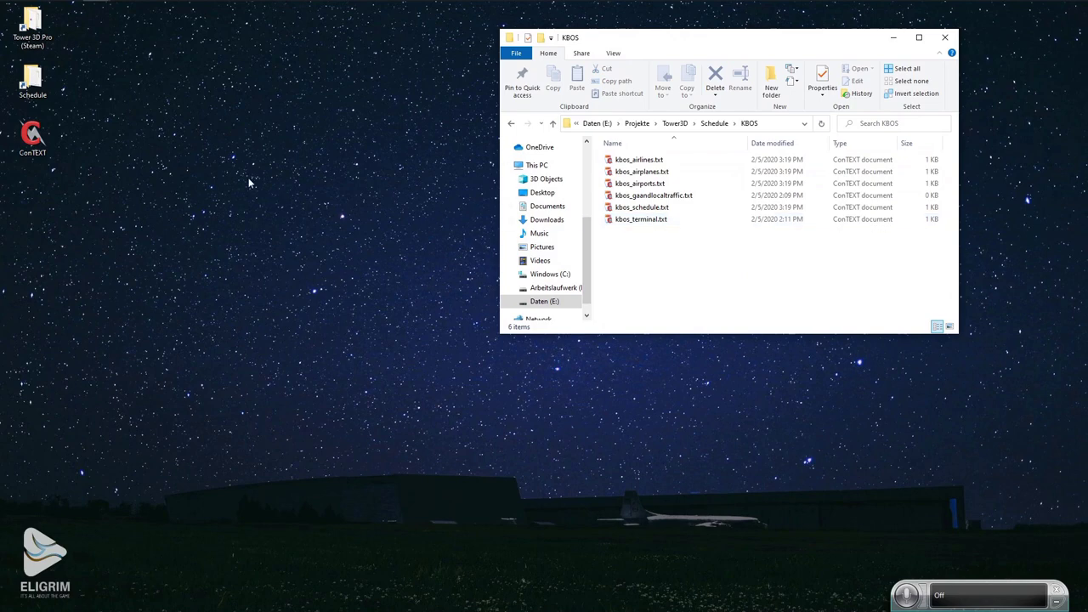
double_click(38, 38)
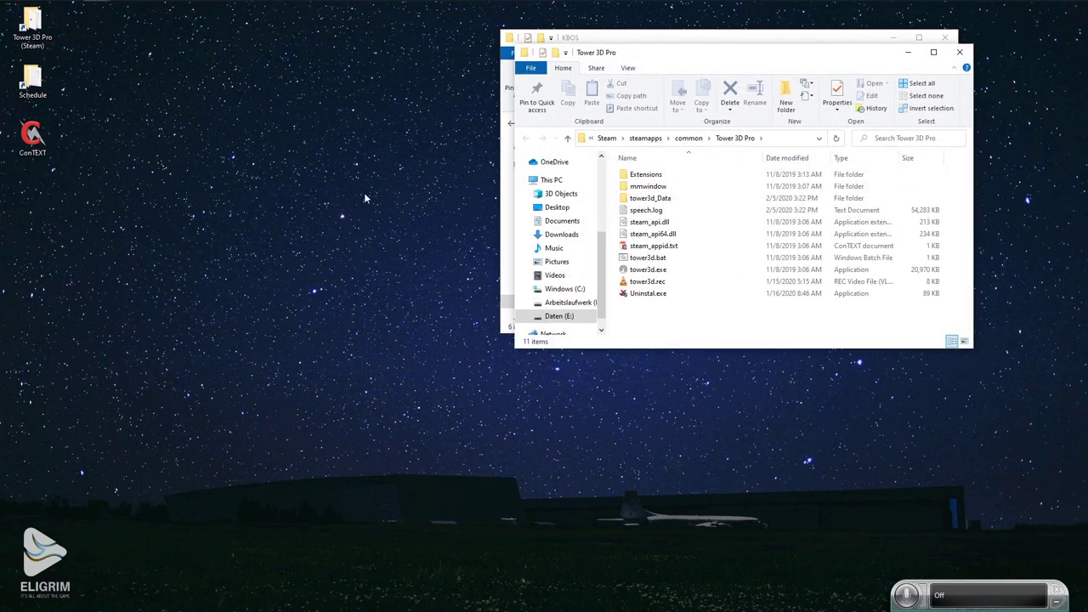
left_click_drag(643, 58, 187, 149)
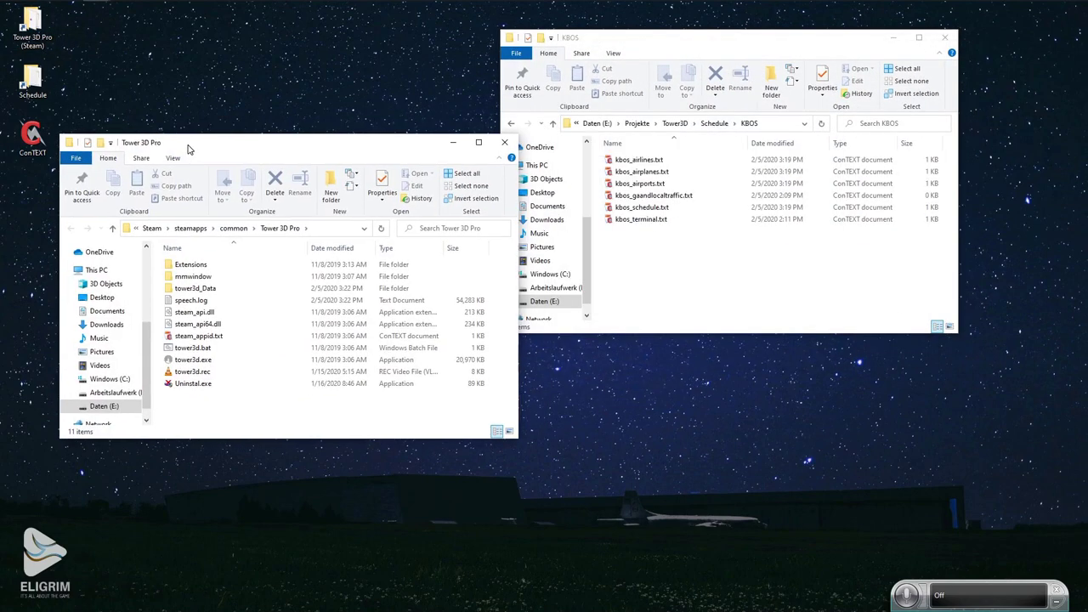
double_click(182, 264)
double_click(185, 265)
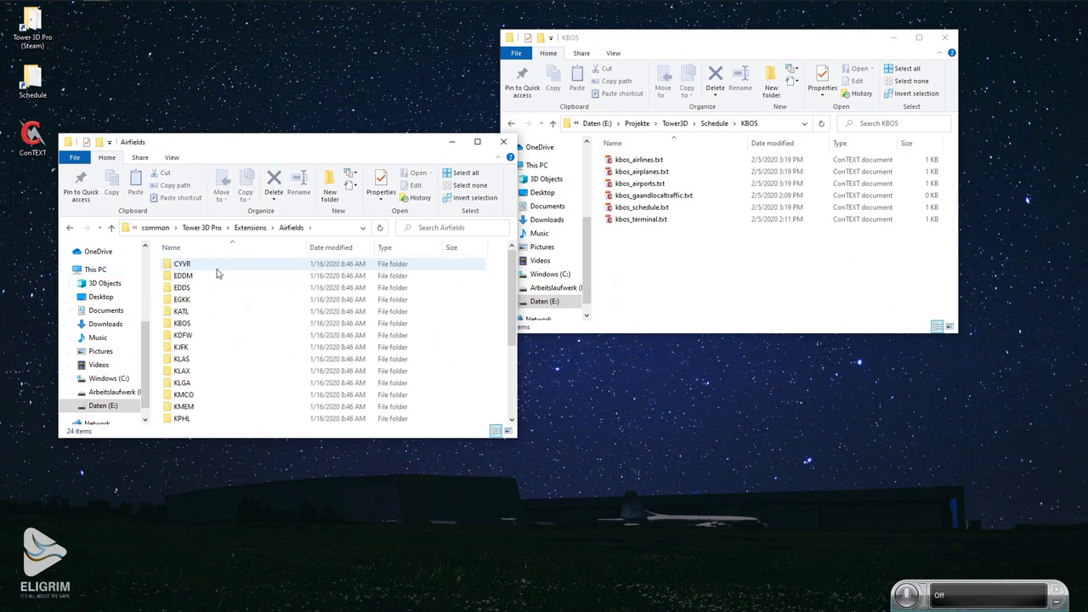
double_click(182, 323)
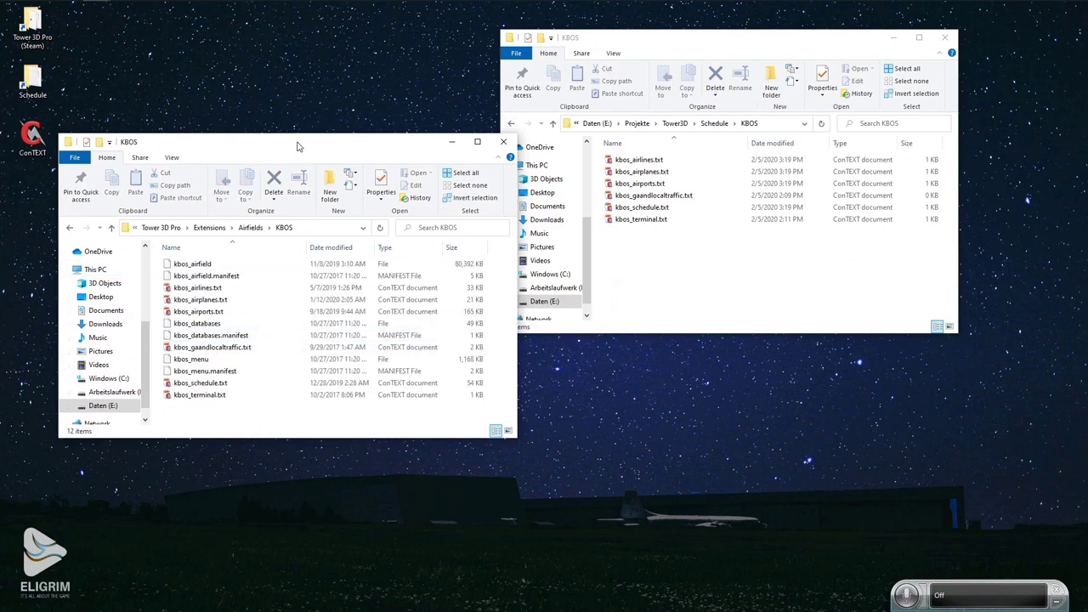
left_click_drag(296, 145, 274, 51)
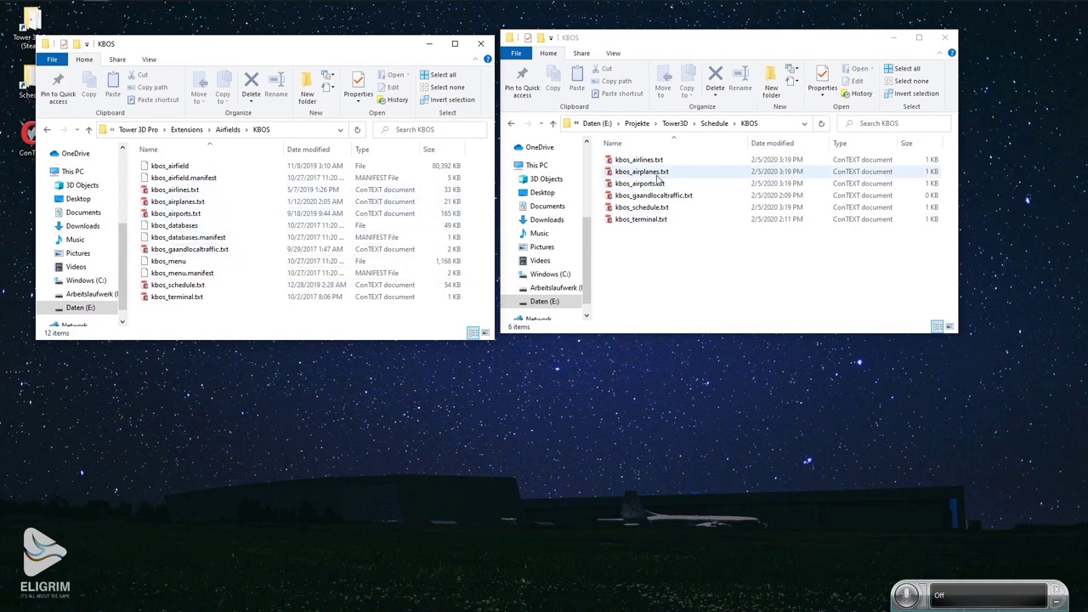
Copy the five edited files except kbos_terminal.txt into the game's KBOS folder, replacing originals.
left_click_drag(662, 247, 608, 158)
left_click(643, 220, "ctrl")
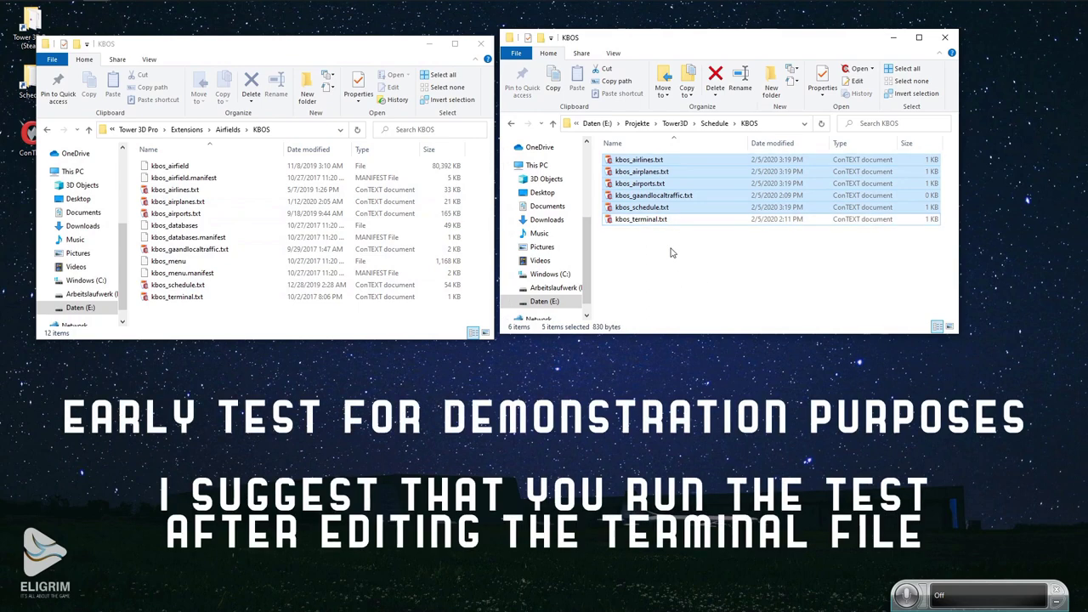
key("ctrl+c")
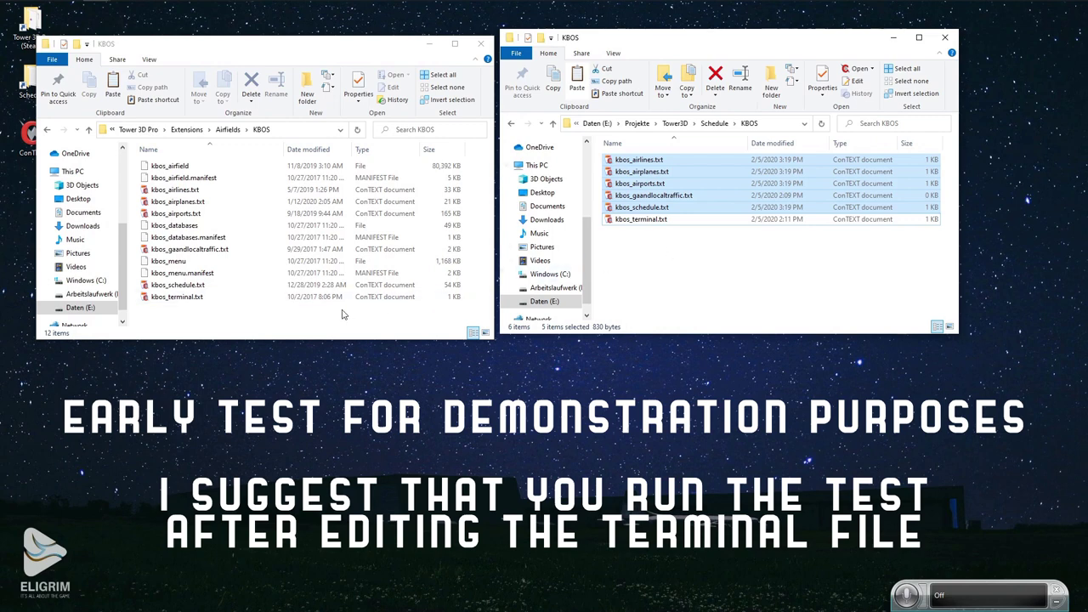
left_click(239, 316)
key("ctrl+v")
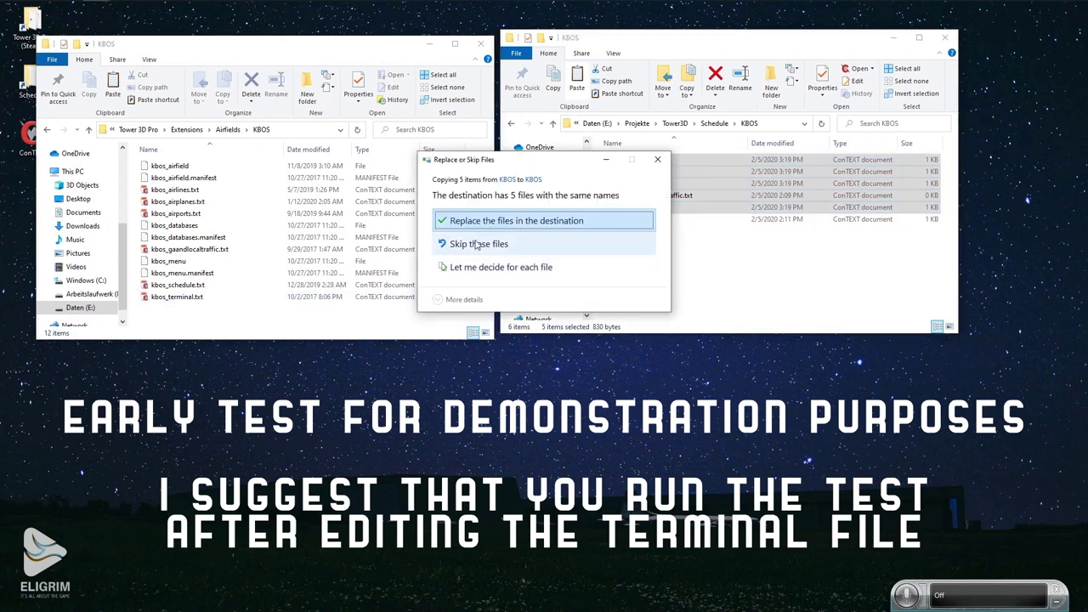
key("Return")
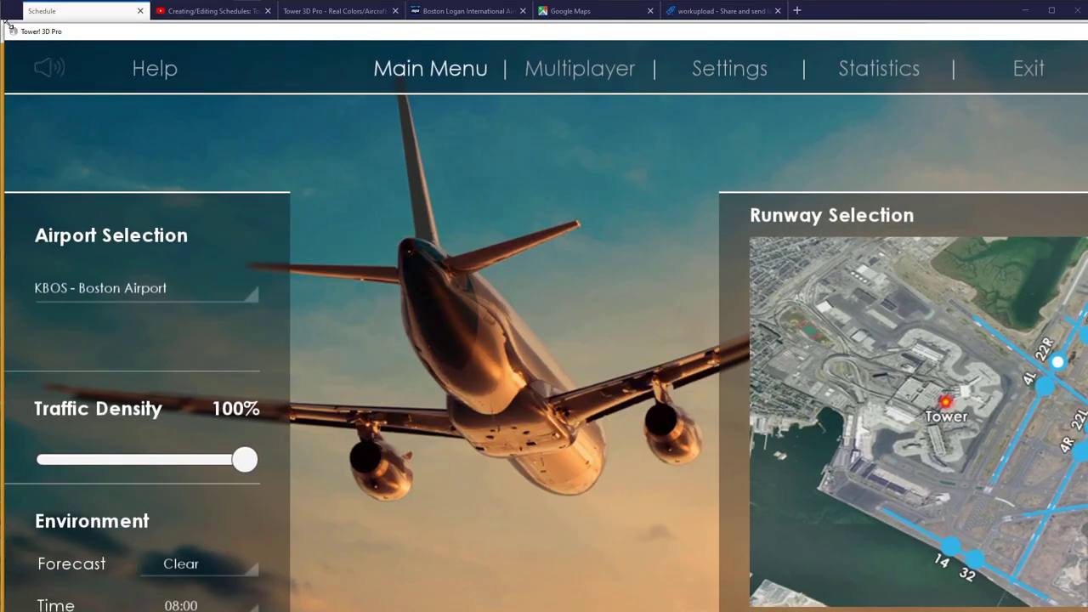
Restore Tower! 3D Pro to a smaller window and resize it while KBOS loads.
left_click_drag(10, 30, 120, 11)
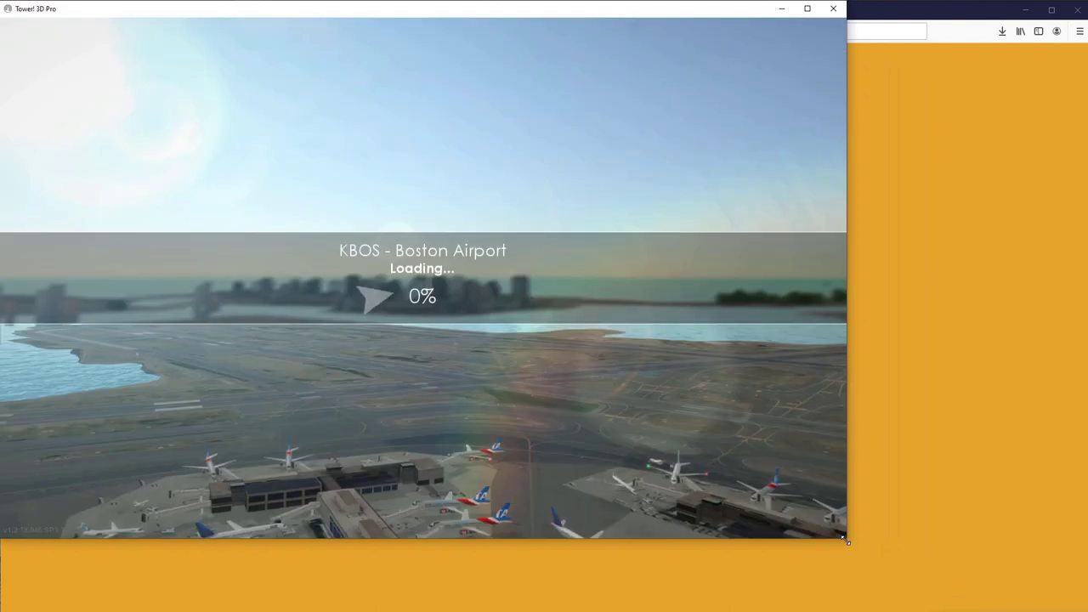
left_click_drag(846, 539, 1047, 600)
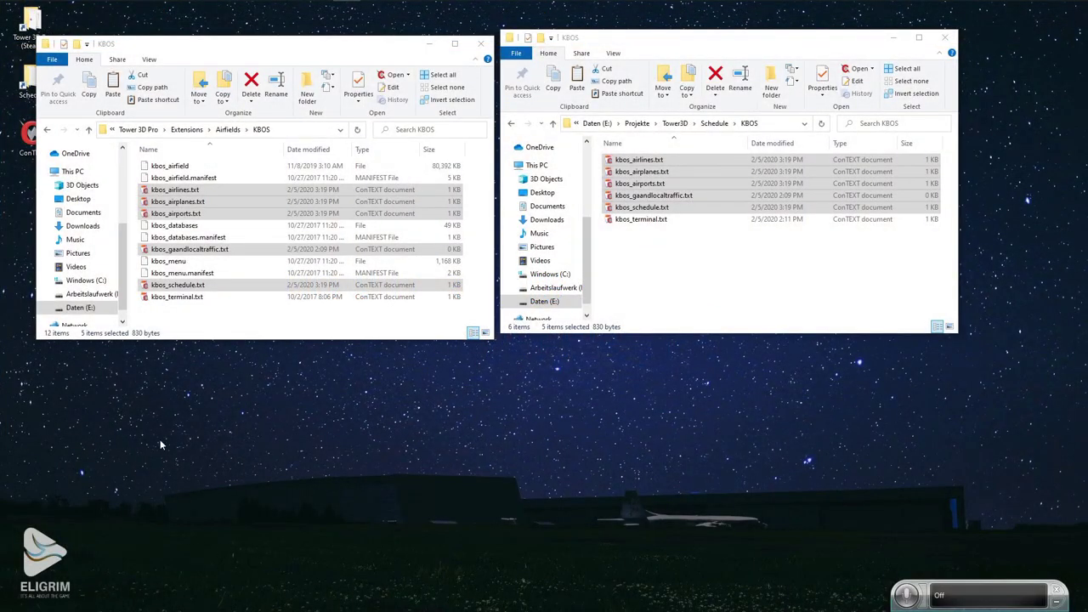
Go from the game's KBOS folder up to Tower 3D Pro and open tower3d_Data.
left_click(311, 46)
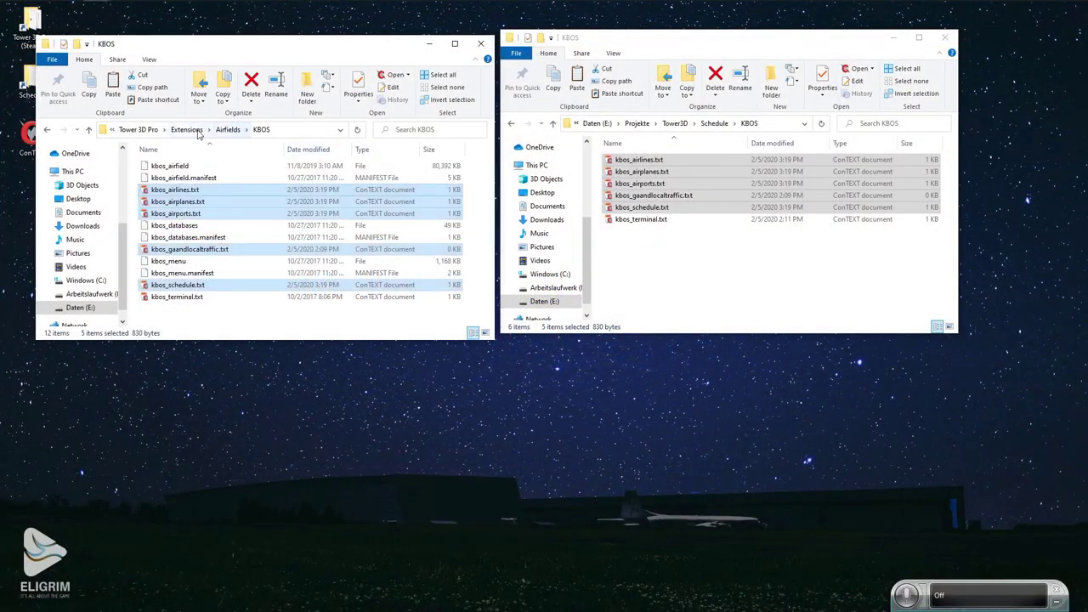
left_click(141, 129)
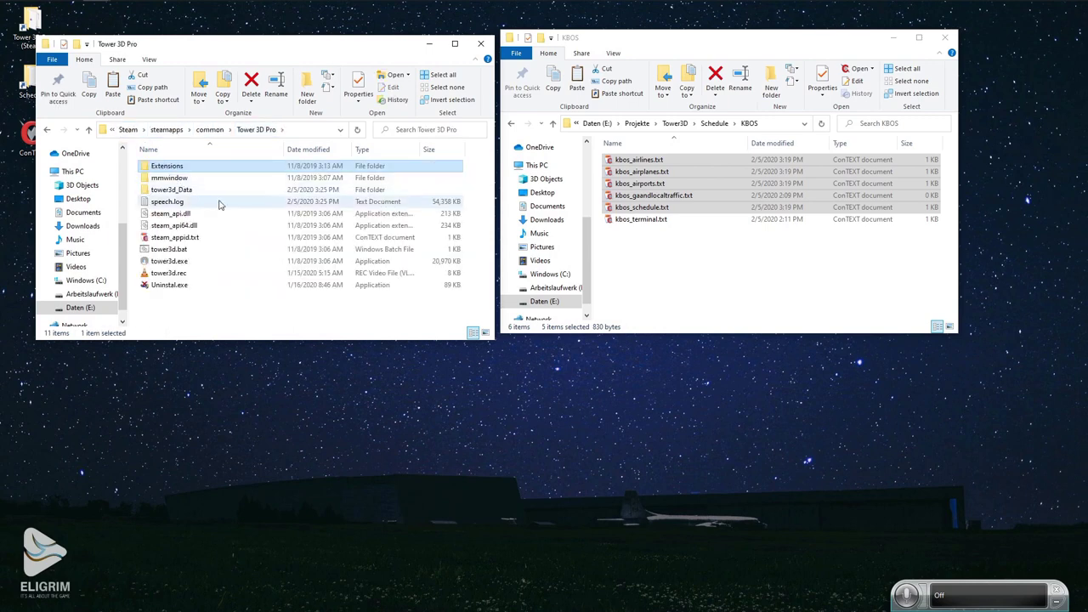
double_click(167, 189)
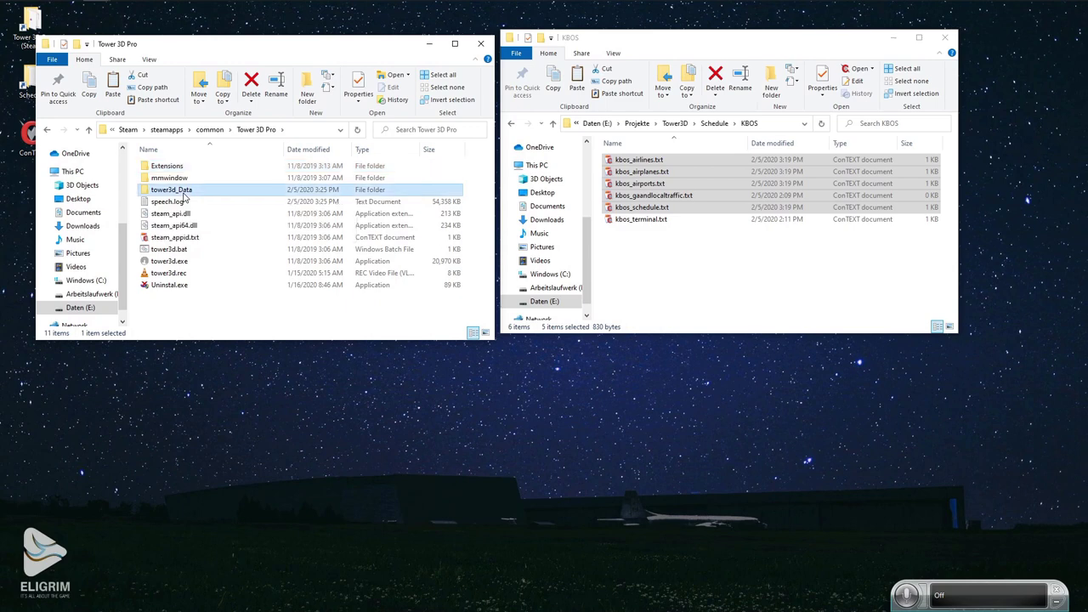
scroll(197, 263, "down", 1)
scroll(196, 263, "down", 5)
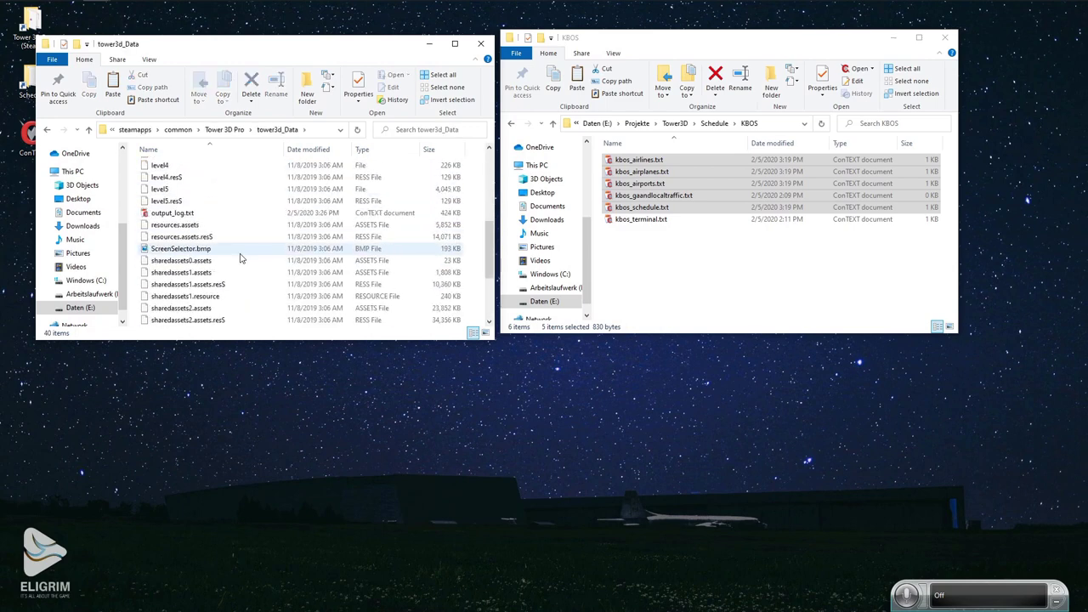
Move the ConTEXT editor aside and scroll tower3d_Data down to output_log.txt.
double_click(177, 214)
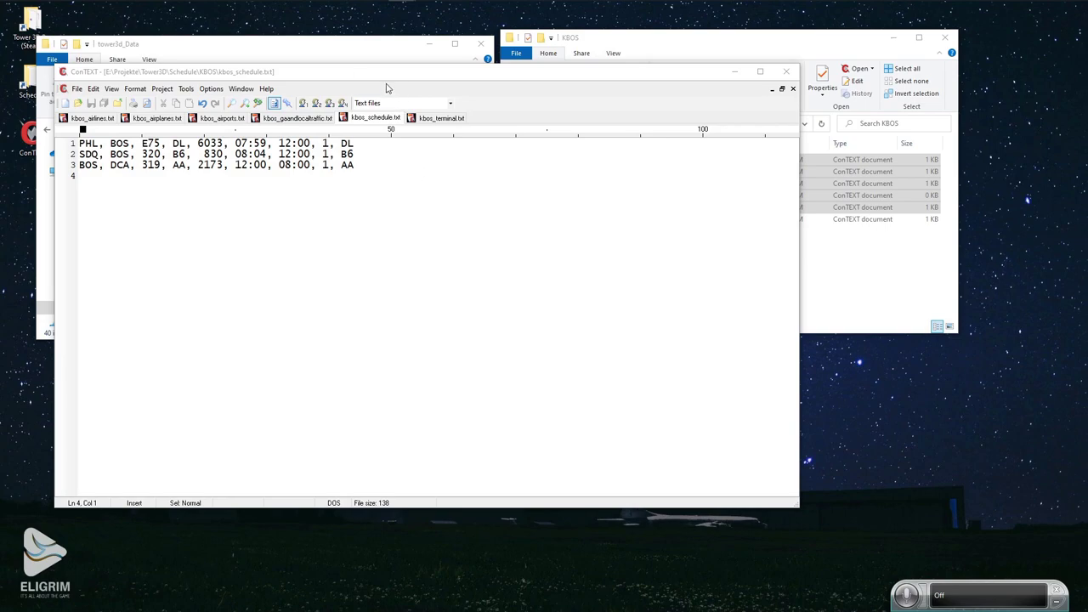
left_click_drag(347, 73, 524, 90)
left_click(161, 214)
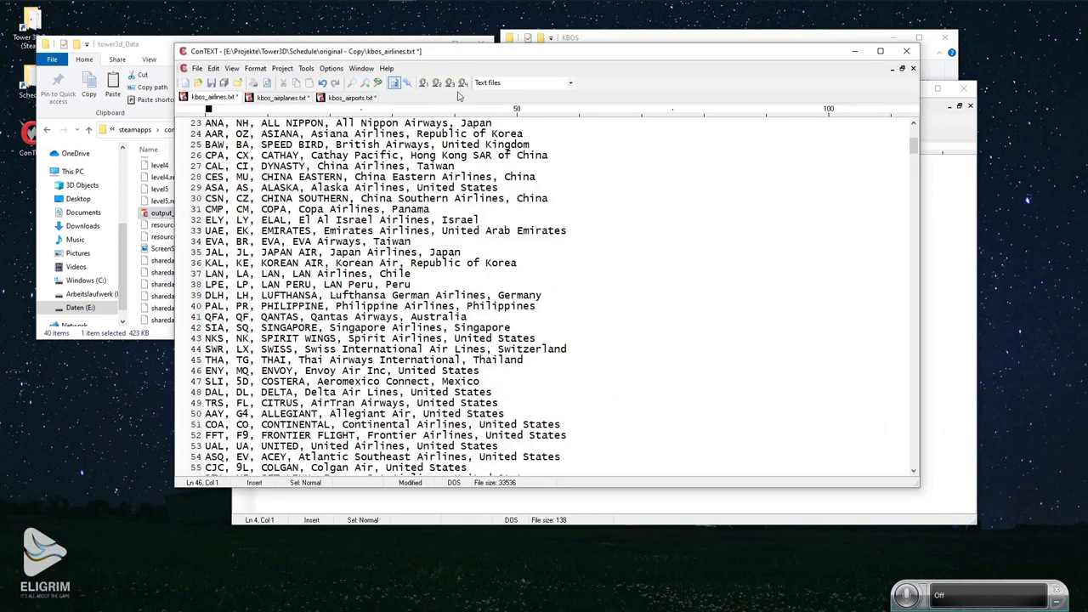
scroll(655, 208, "down", 7)
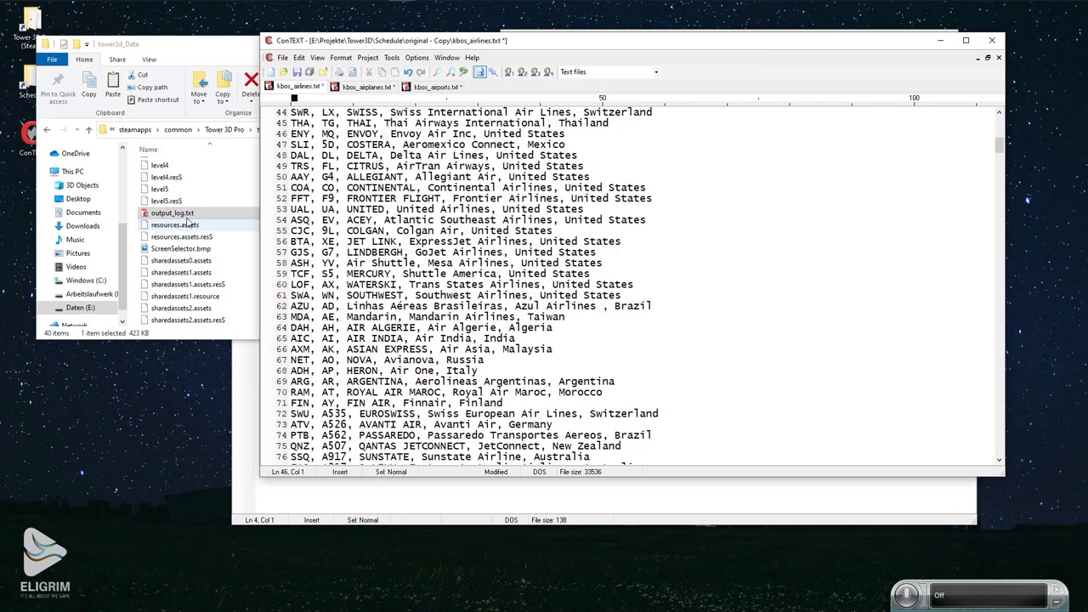
Open output_log.txt in ConTEXT and select the NullReferenceException block at lines 10125–10130 near its end.
double_click(172, 212)
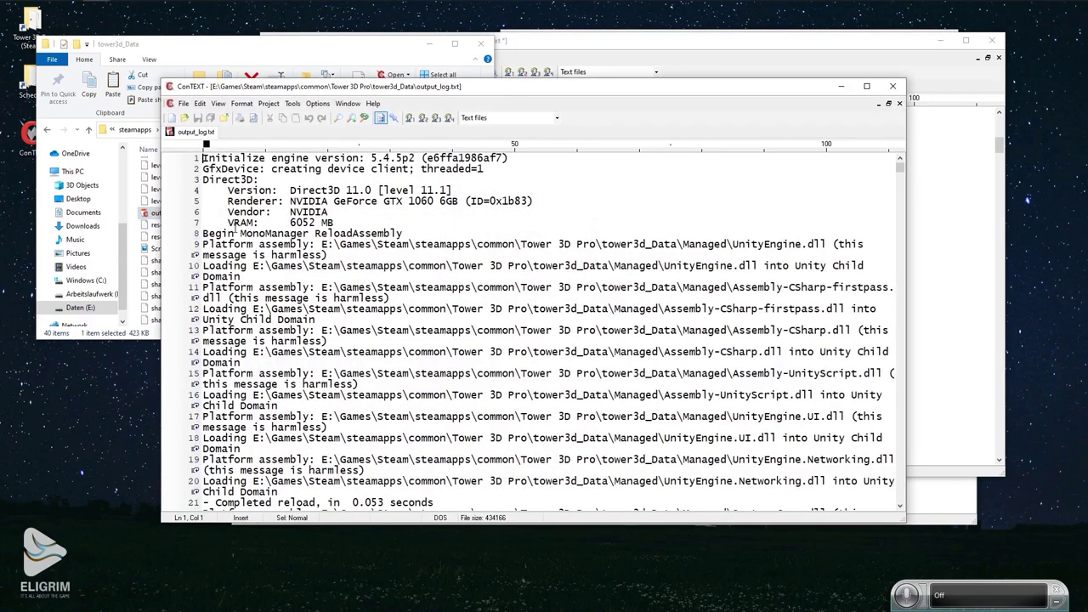
scroll(251, 249, "down", 8)
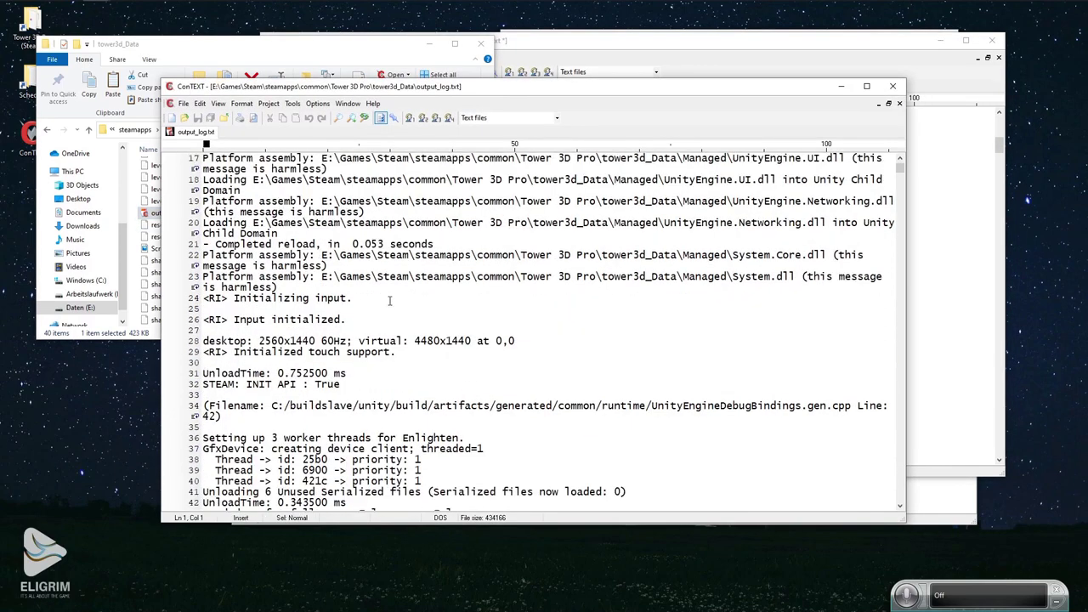
scroll(389, 300, "down", 20)
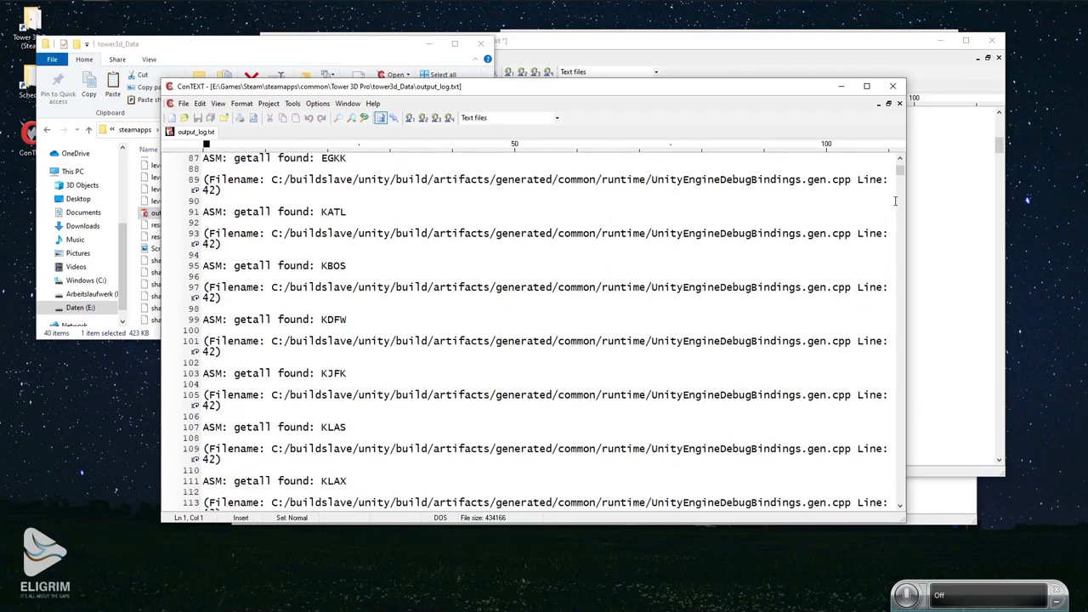
left_click_drag(899, 171, 899, 503)
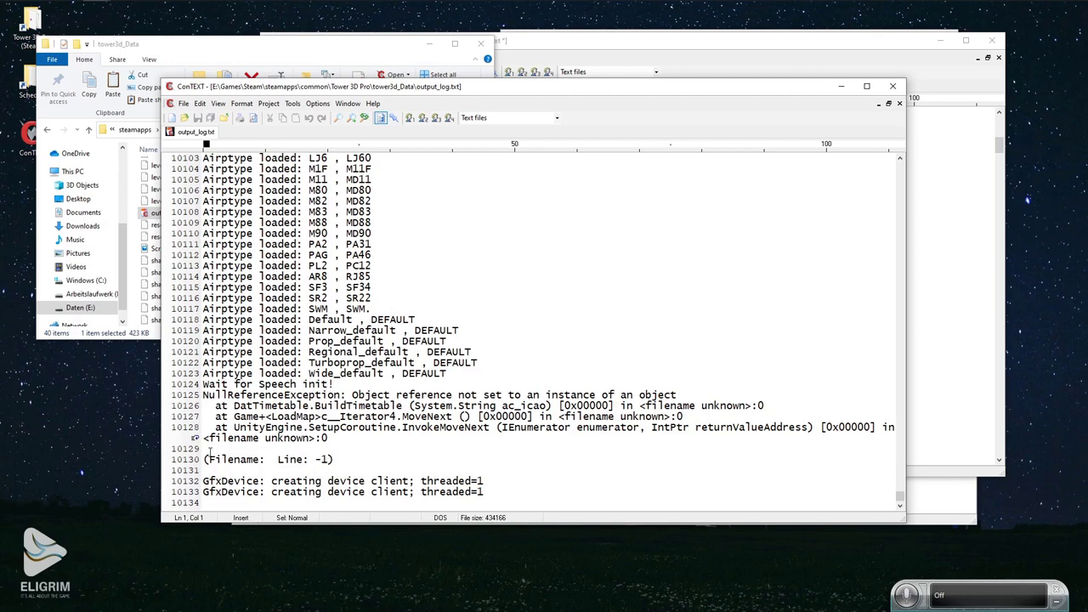
left_click_drag(202, 394, 759, 460)
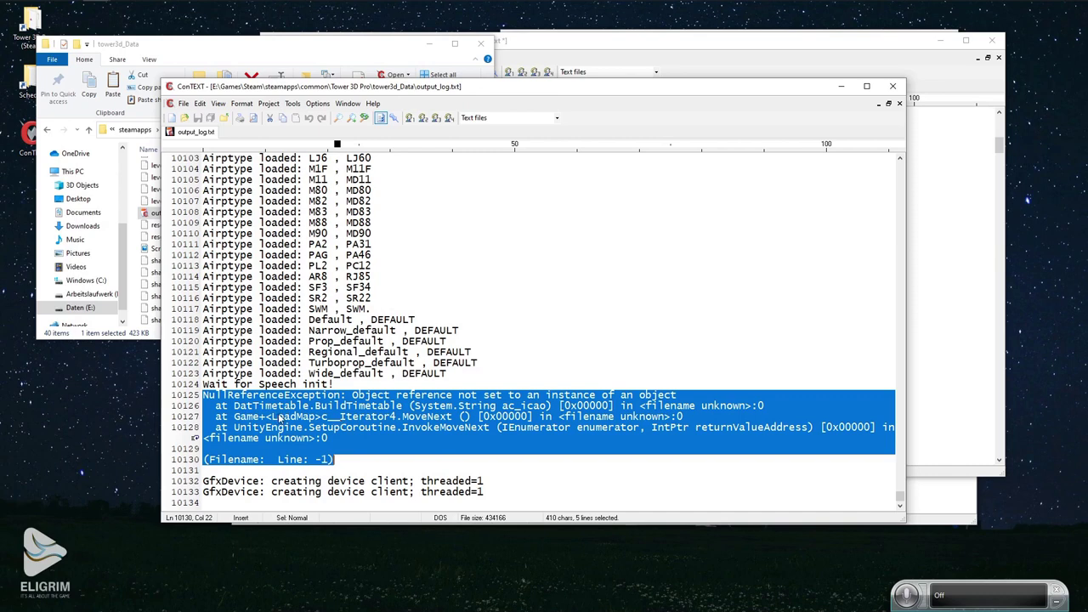
left_click(565, 58)
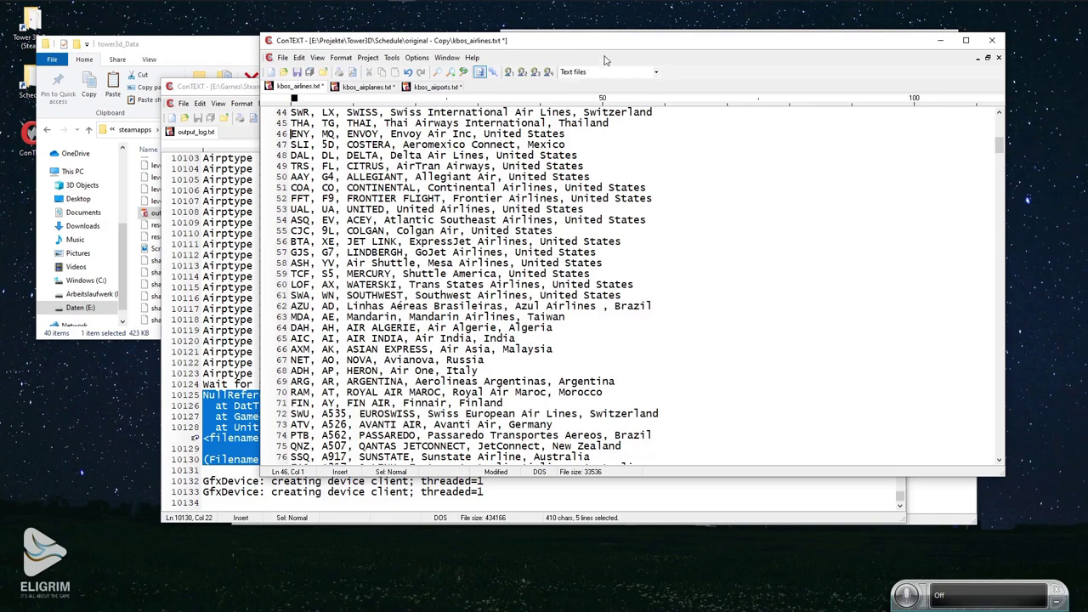
Bring the kbos_schedule.txt ConTEXT window forward, move it up, and show kbos_airlines.txt.
left_click_drag(605, 59, 539, 162)
left_click(535, 105)
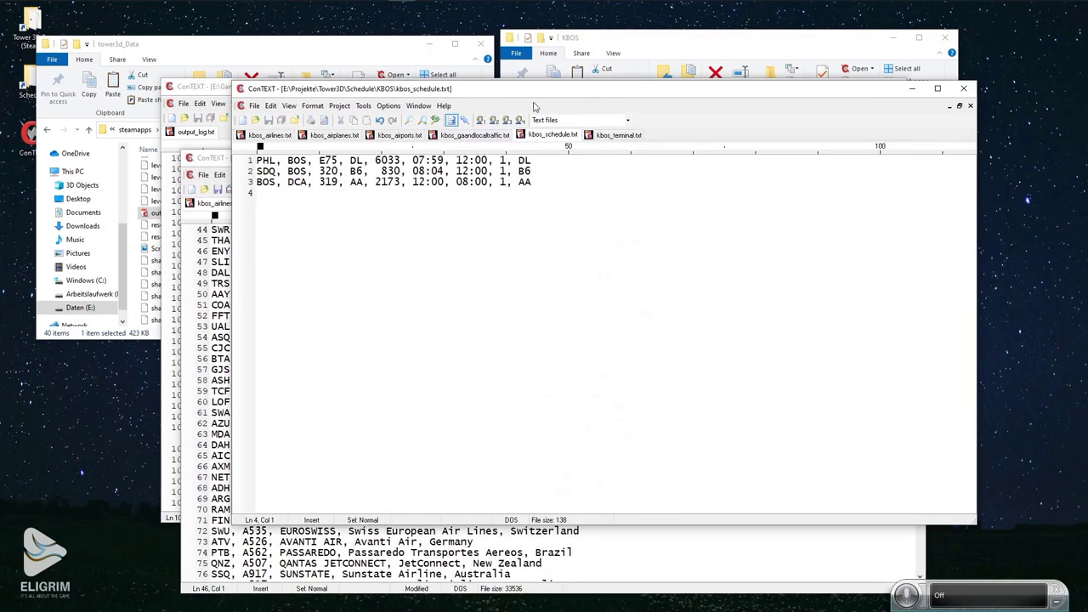
left_click_drag(535, 91, 553, 32)
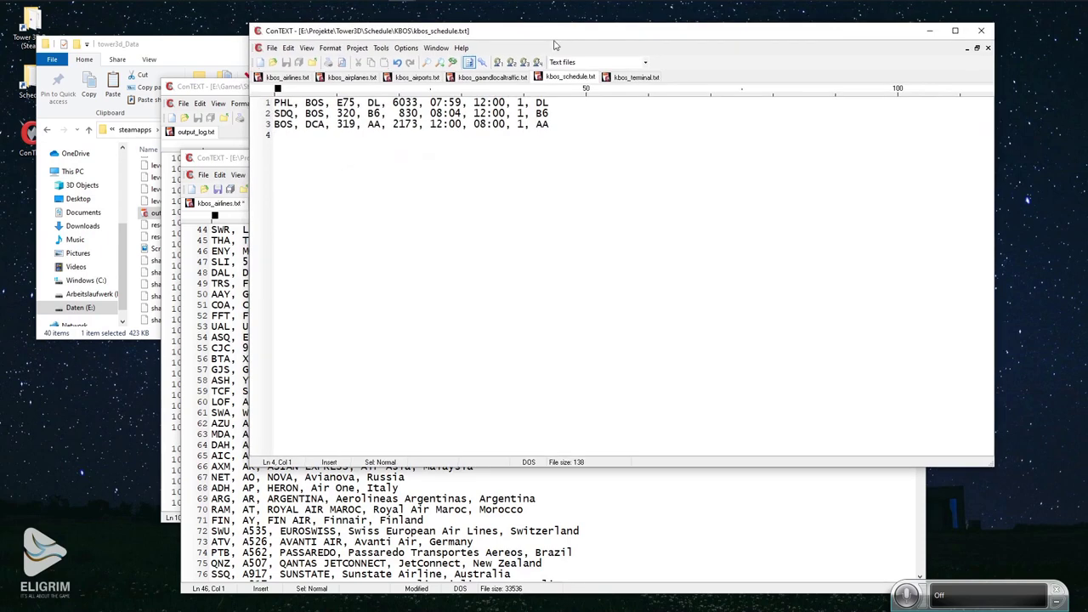
left_click(293, 79)
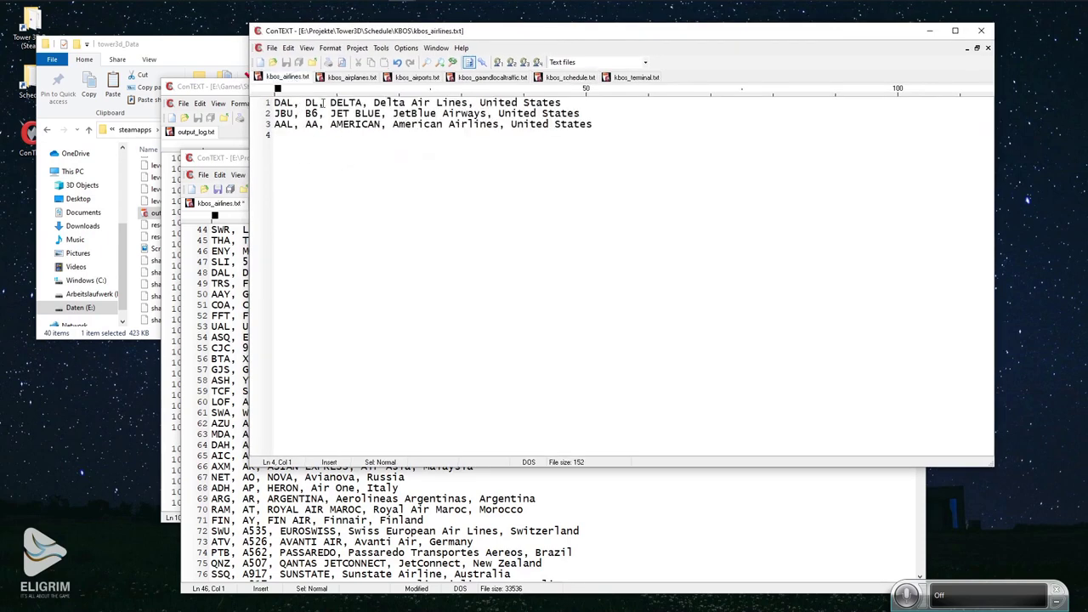
Review kbos_airplanes.txt and kbos_airports.txt with its PHL, SDQ and DCA entries.
left_click(338, 79)
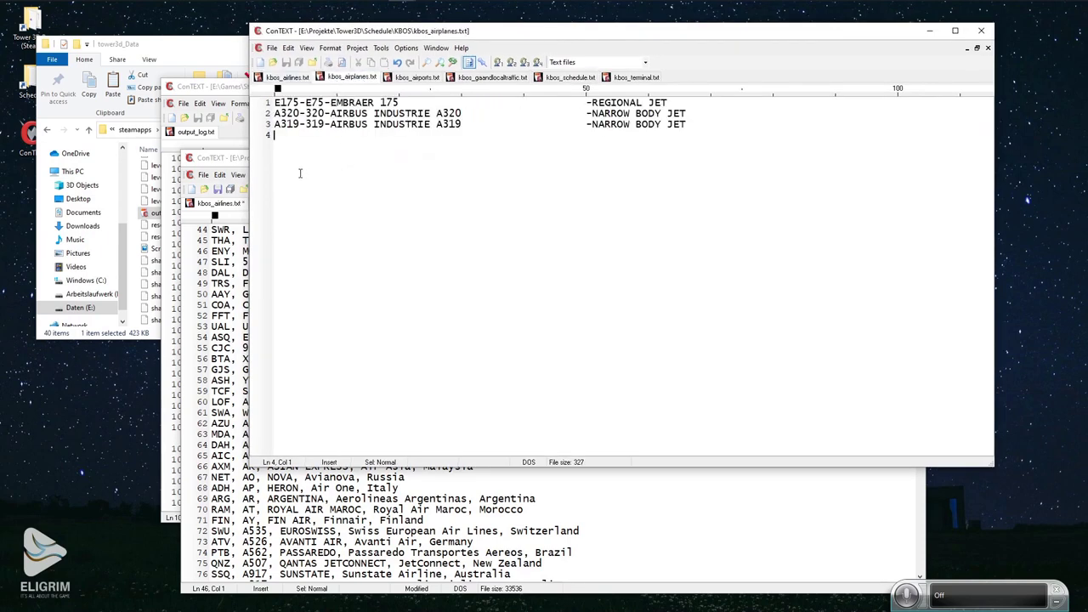
left_click(417, 78)
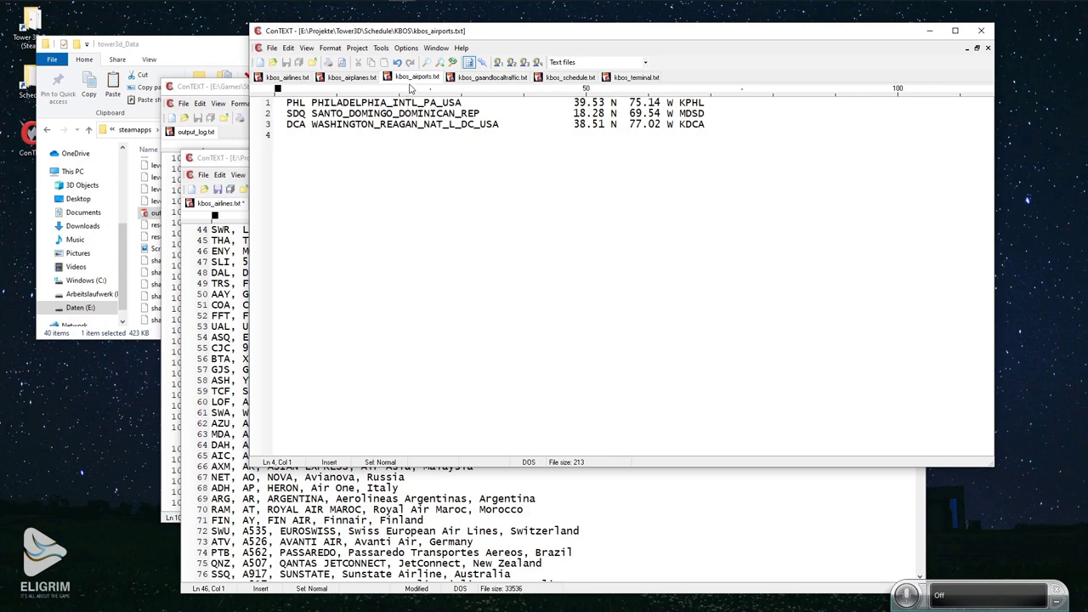
left_click_drag(498, 32, 584, 14)
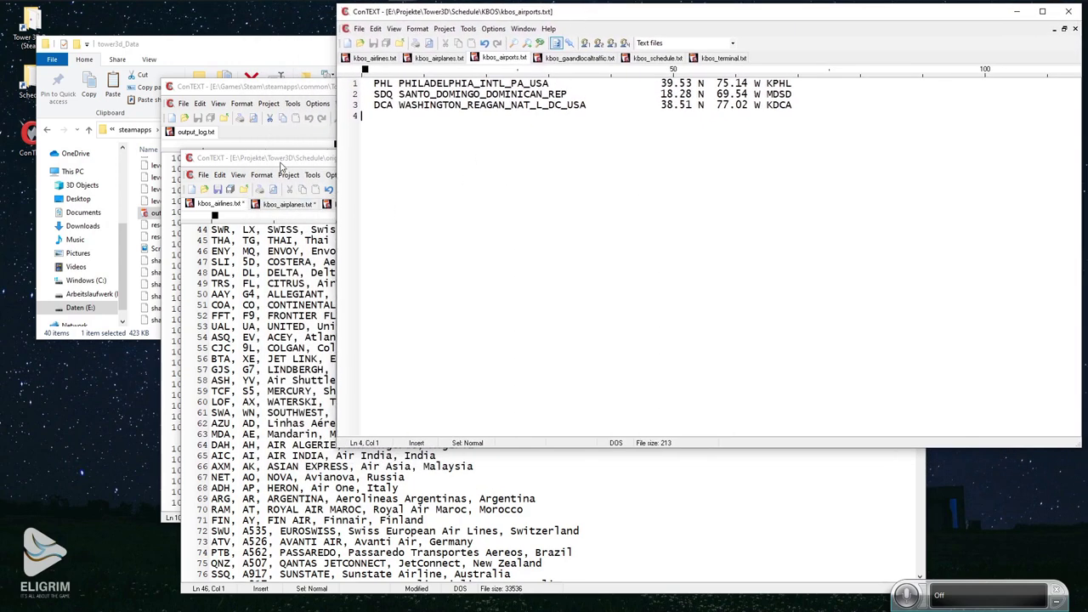
left_click(280, 163)
left_click(408, 134)
Reread the timetable NullReferenceException in output_log.txt, then close the log.
left_click(264, 88)
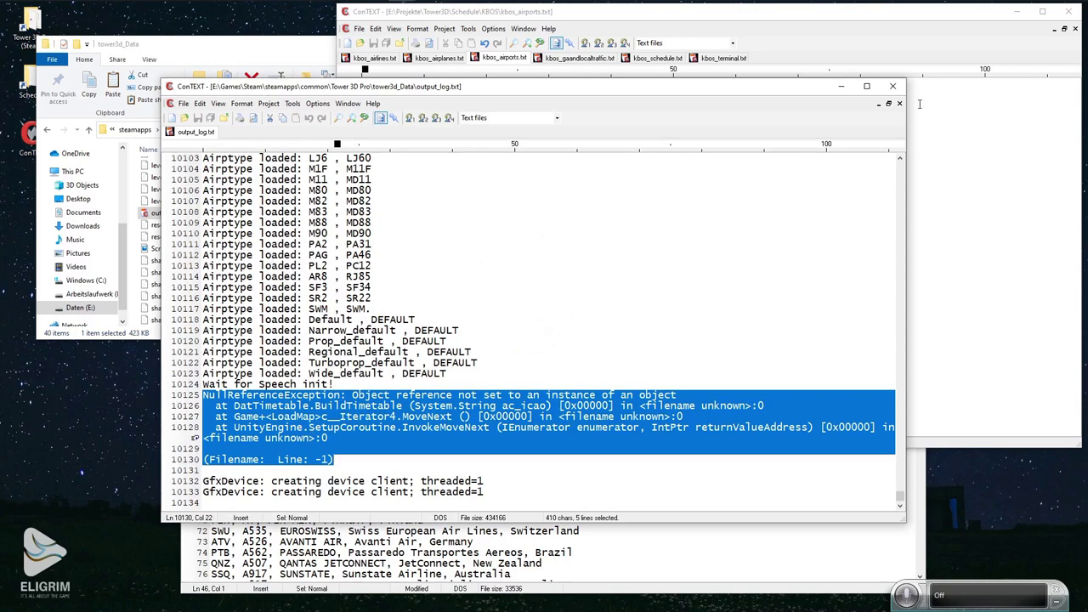
left_click(892, 86)
left_click(312, 164)
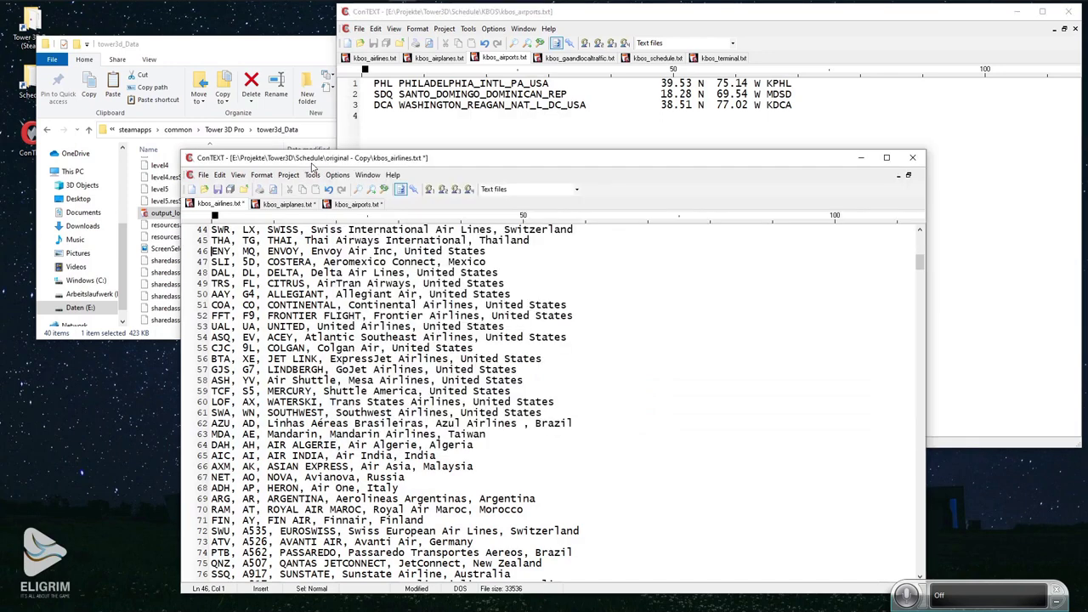
Navigate from Tower 3D Pro through Extensions and Airfields into the KBOS folder.
left_click(288, 59)
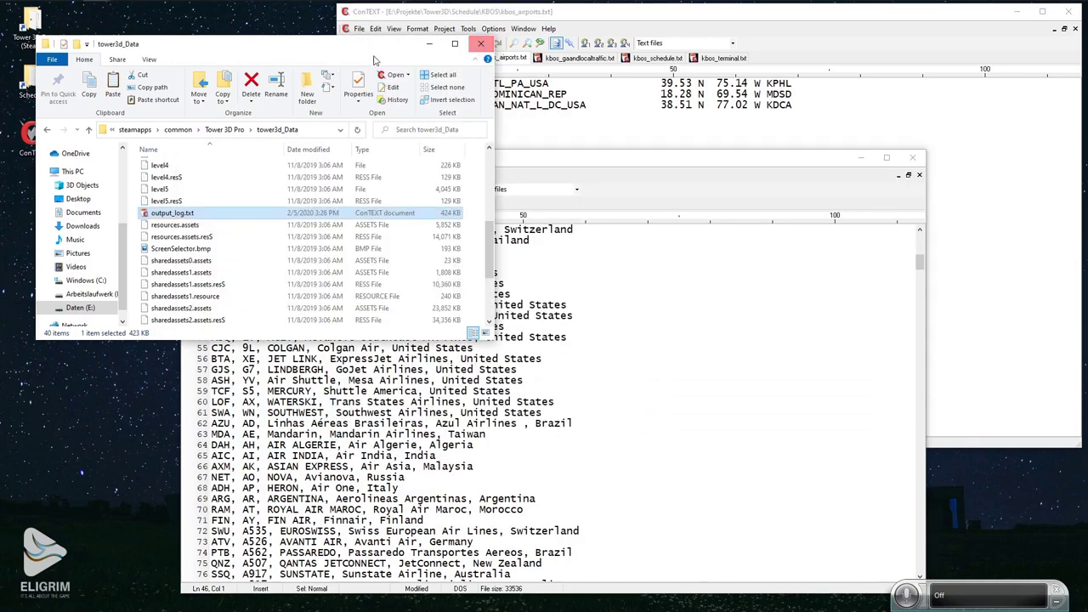
left_click(227, 129)
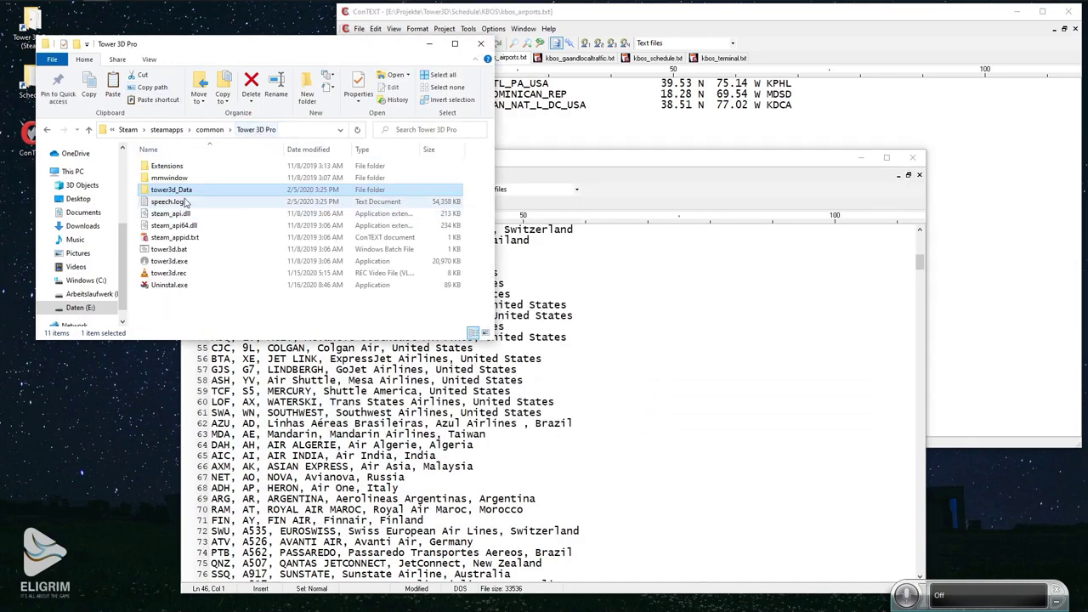
double_click(168, 166)
double_click(167, 166)
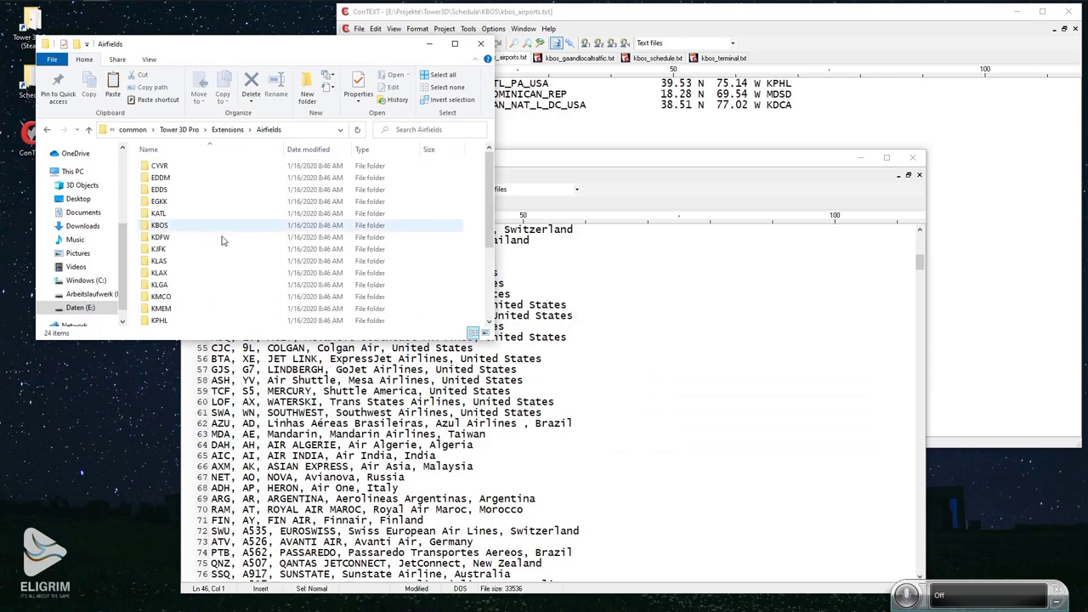
double_click(180, 226)
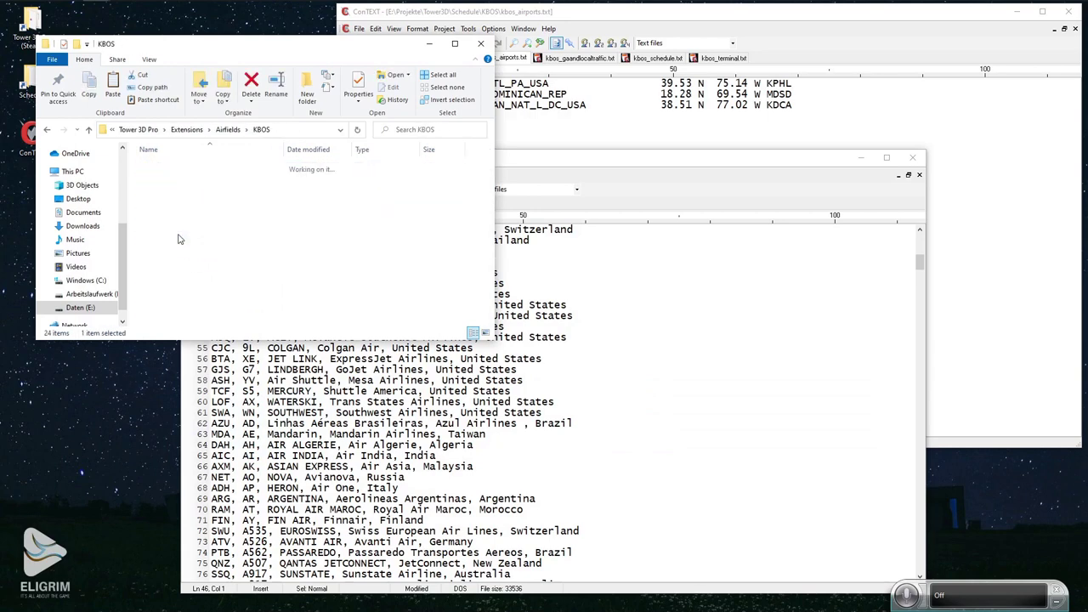
left_click(582, 158)
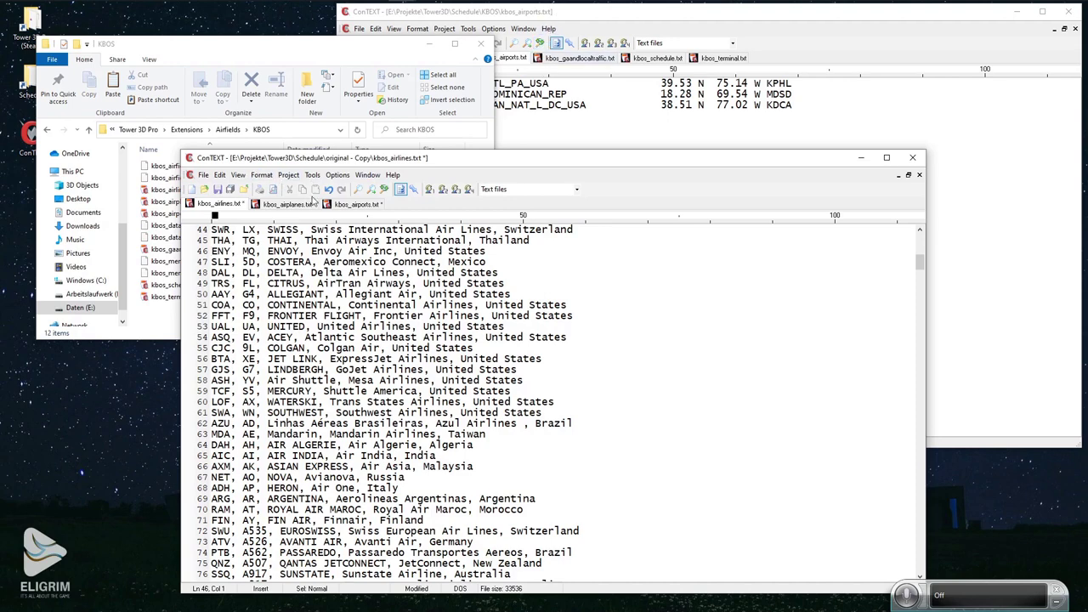
Search the airlines copy for BOS, which is not found.
left_click_drag(369, 160, 382, 94)
key("ctrl+f")
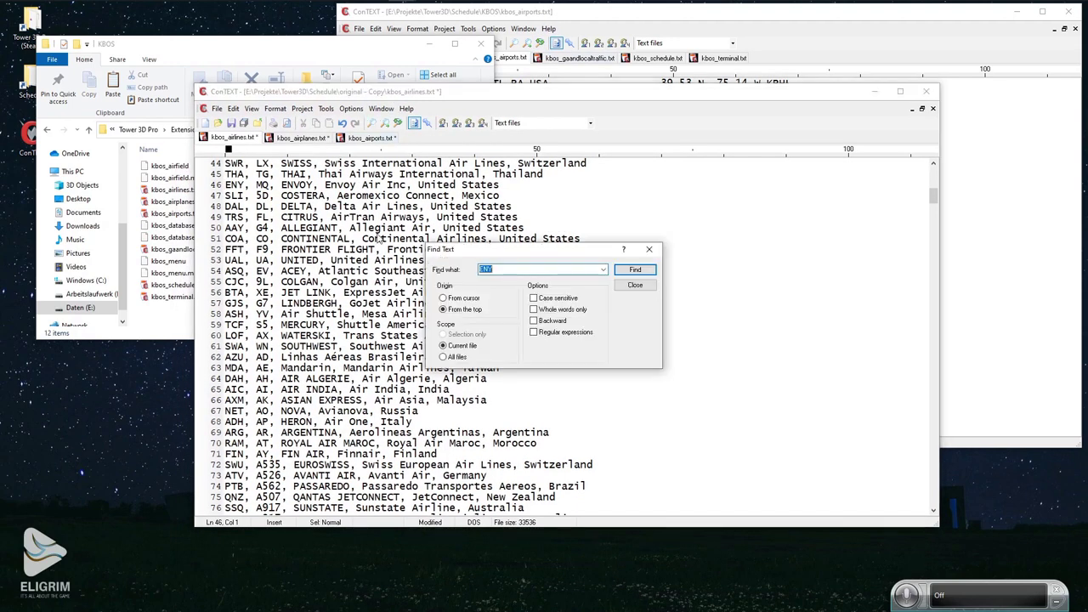
type("BOS")
key("Return")
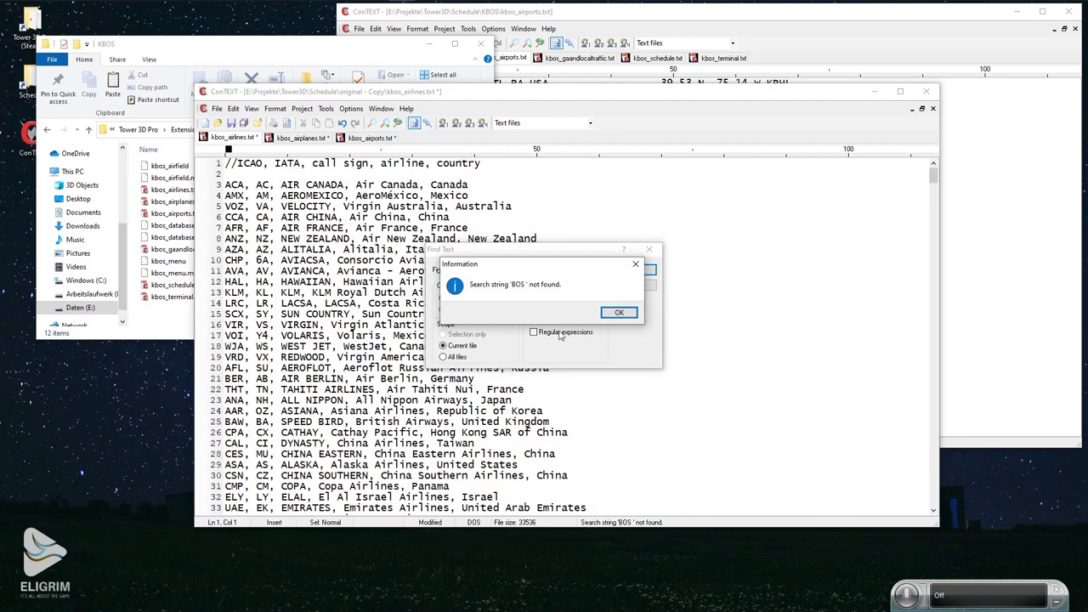
left_click(623, 312)
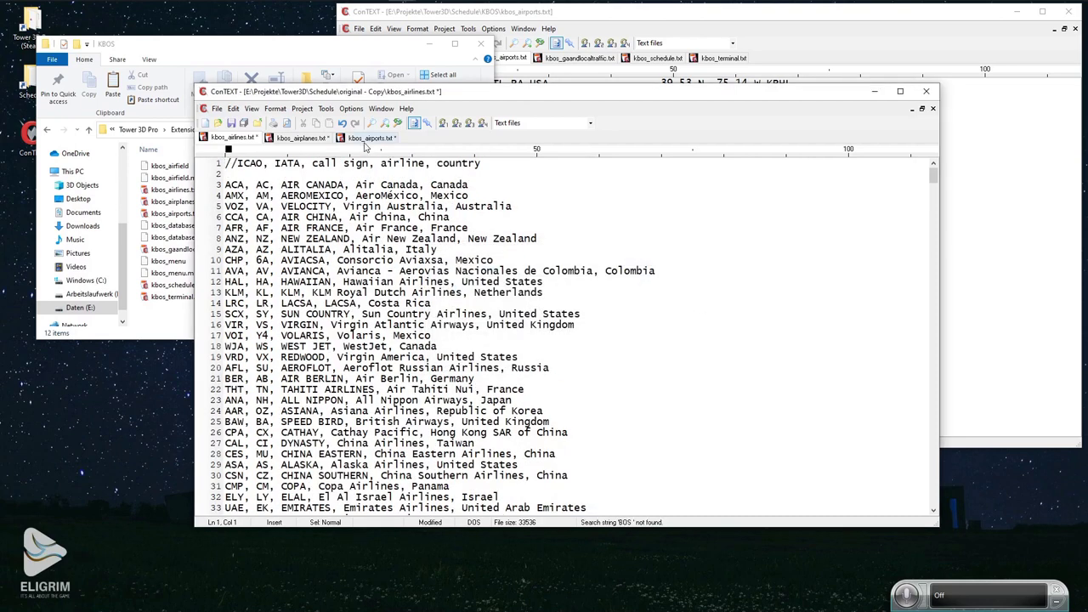
Find BOS BOSTON_INTL_MA_USA at line 228 of the airports list and cut it.
left_click(367, 137)
key("ctrl+f")
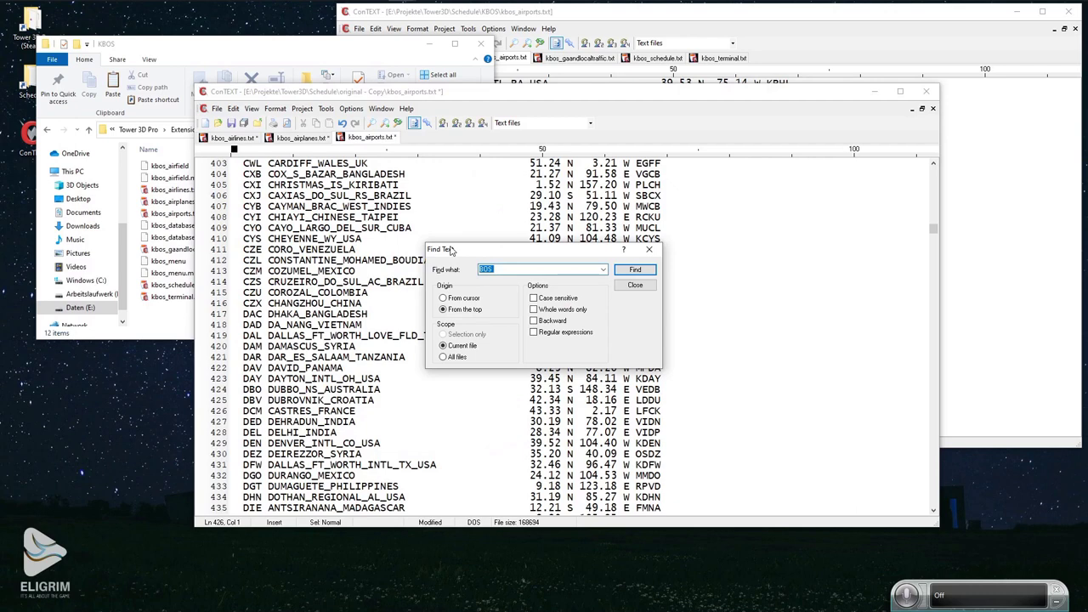
key("Return")
left_click(209, 338)
key("ctrl+c")
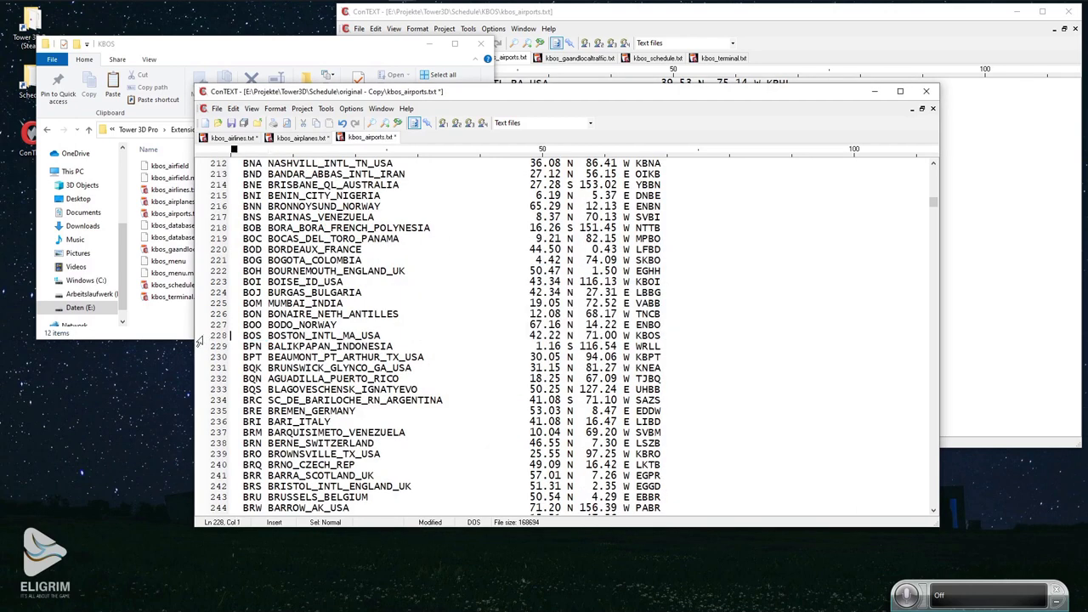
key("Delete")
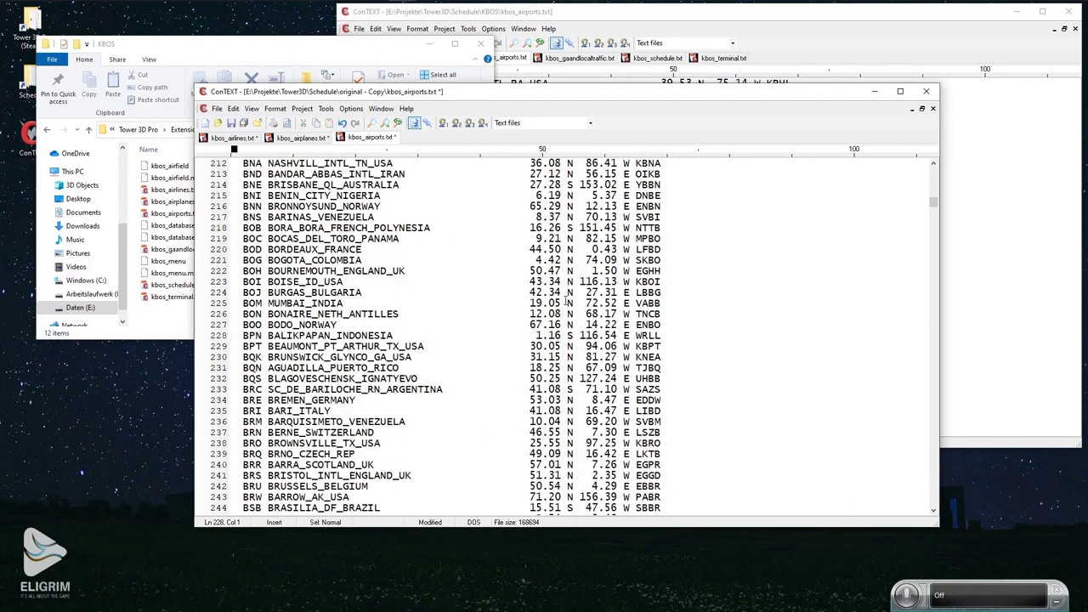
left_click(605, 34)
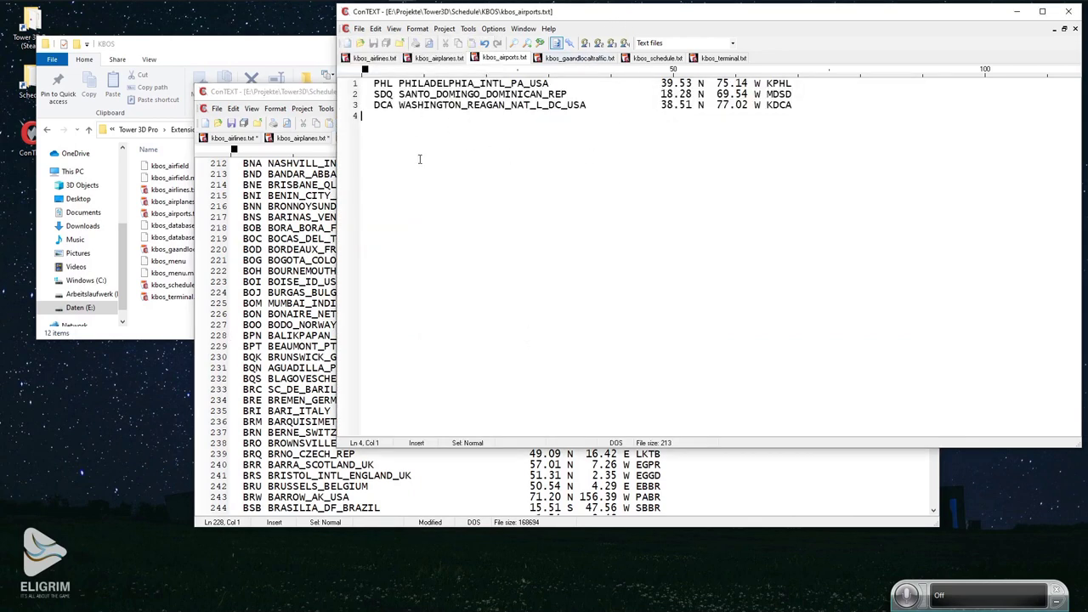
Paste the BOS BOSTON_INTL_MA_USA line into kbos_airports.txt, move it to line 1, and save.
key("ctrl+v")
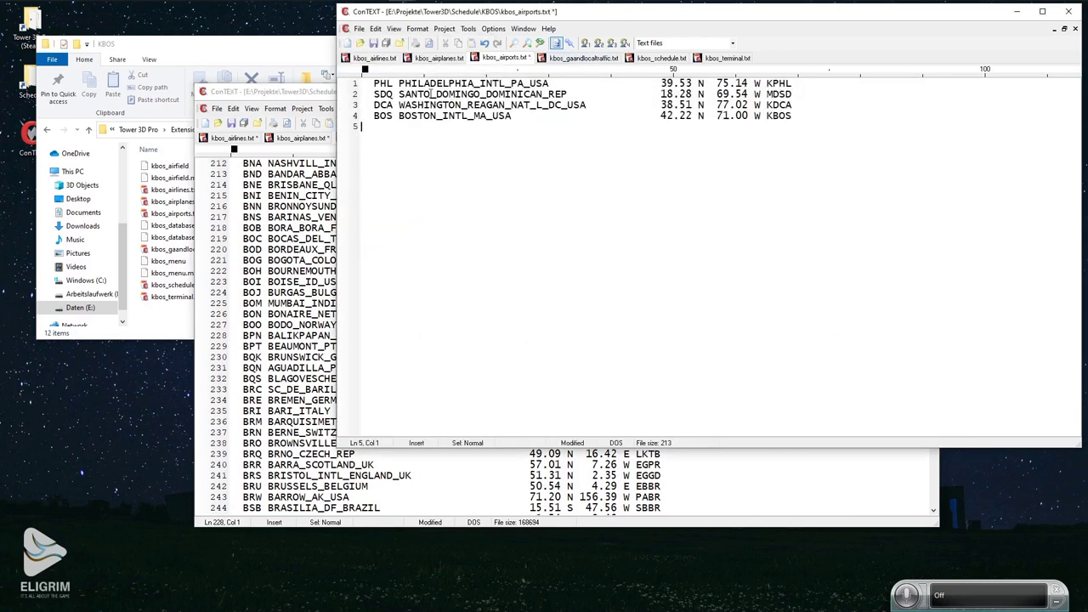
left_click(379, 42)
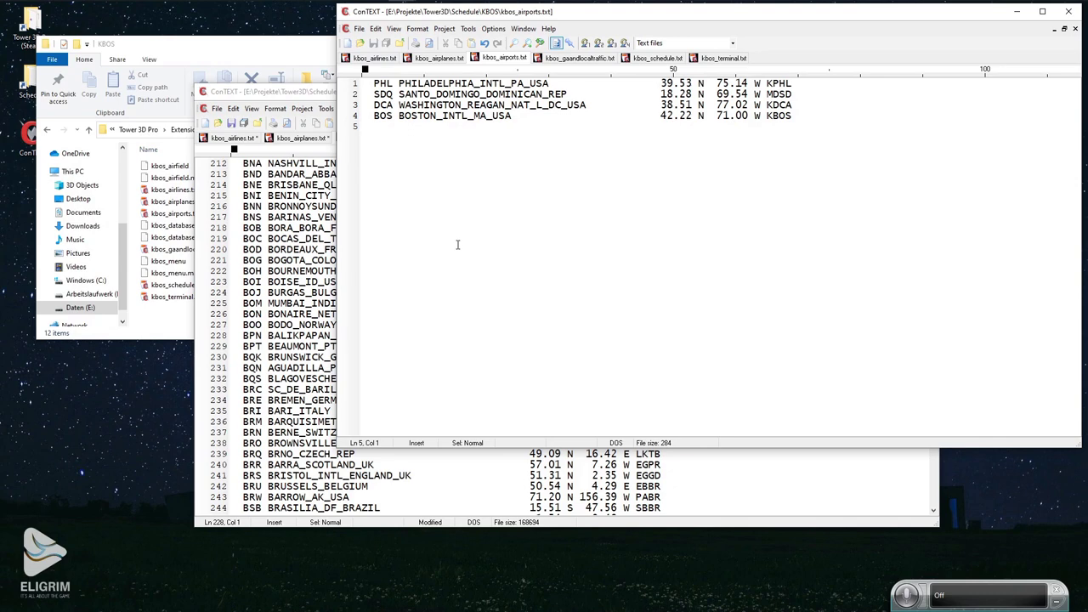
left_click(348, 116)
left_click_drag(379, 117, 374, 83)
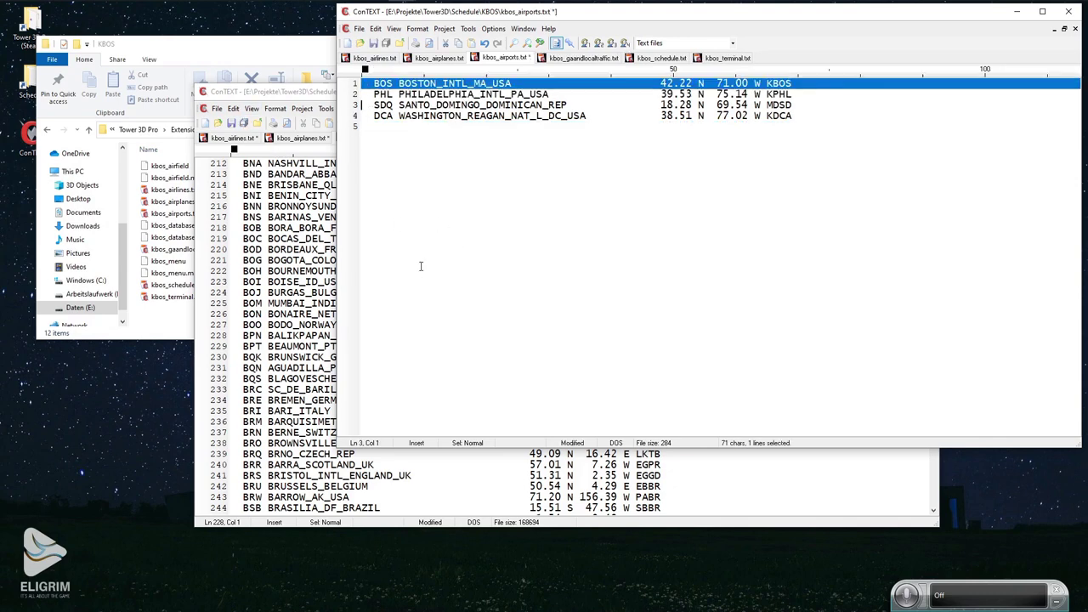
left_click(466, 245)
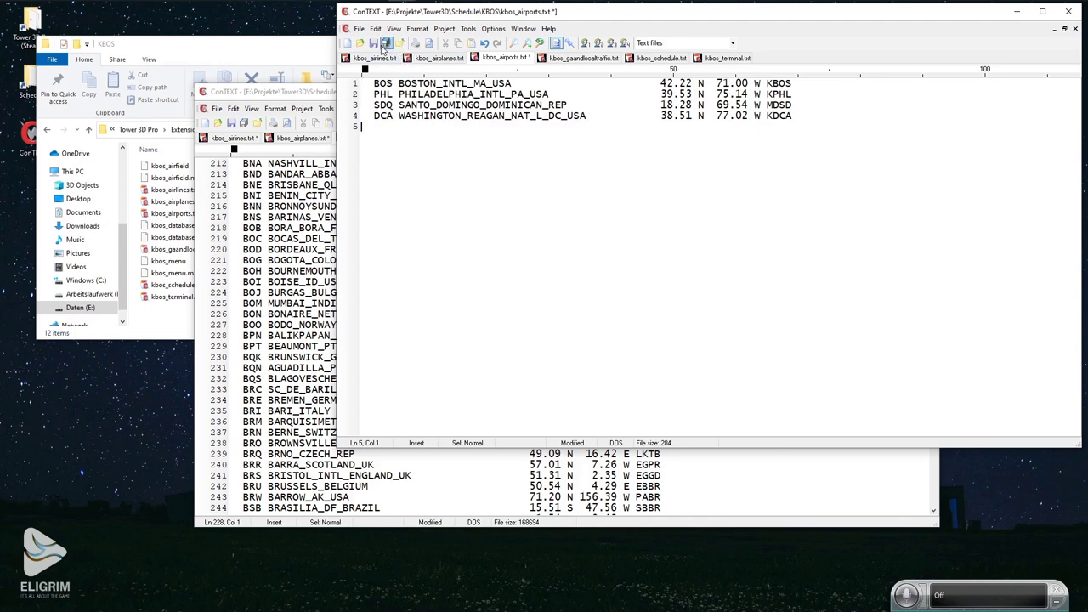
left_click(373, 42)
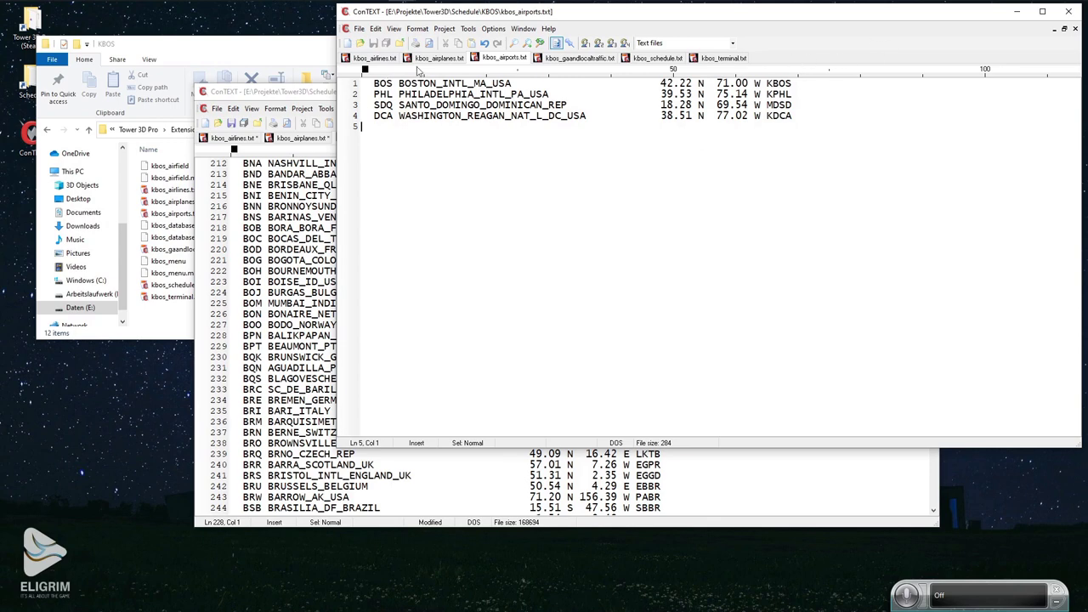
Copy kbos_airports.txt from Schedule\KBOS into the game's Airfields\KBOS folder, replacing the old file.
left_click(291, 52)
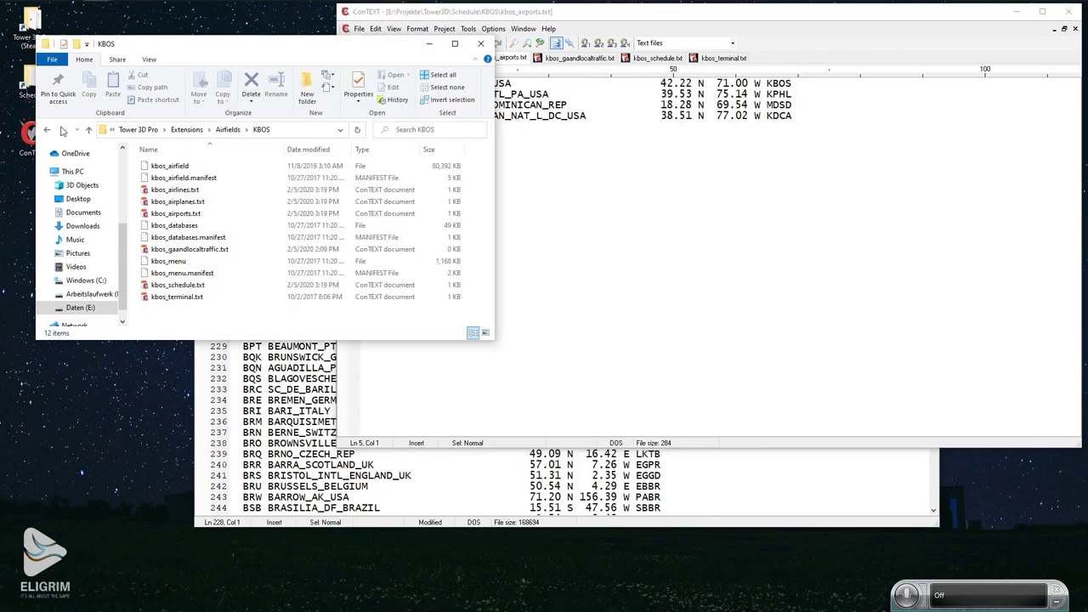
double_click(30, 93)
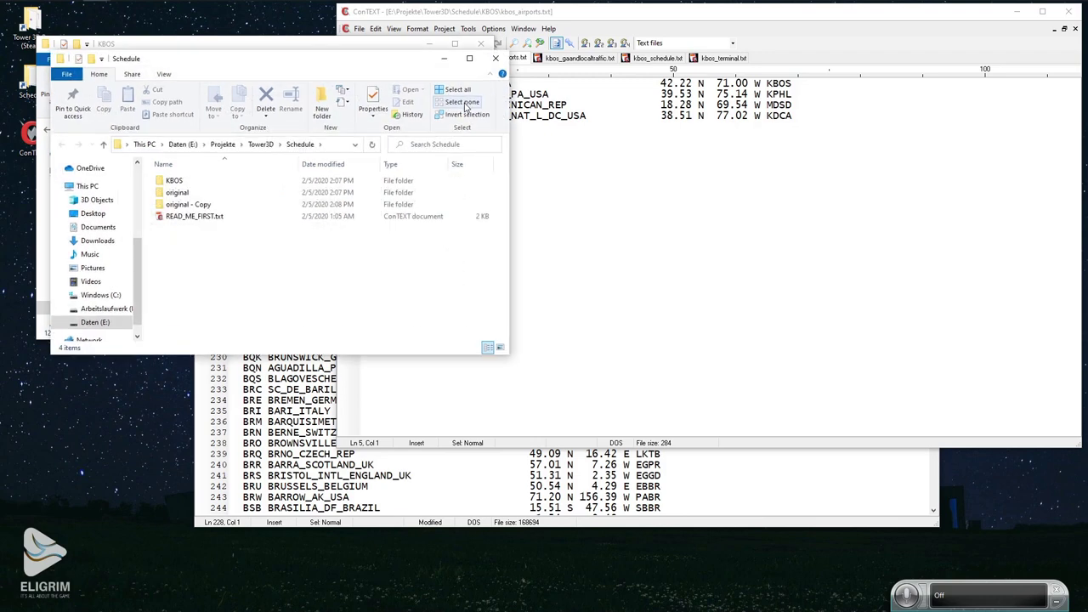
double_click(454, 208)
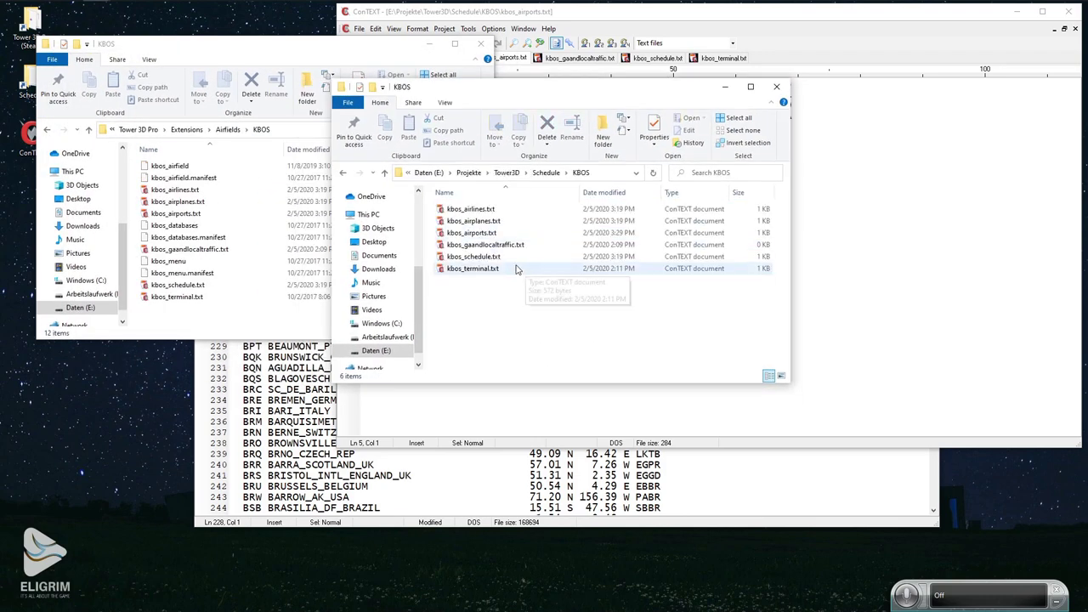
left_click(467, 209)
left_click(487, 257, "ctrl")
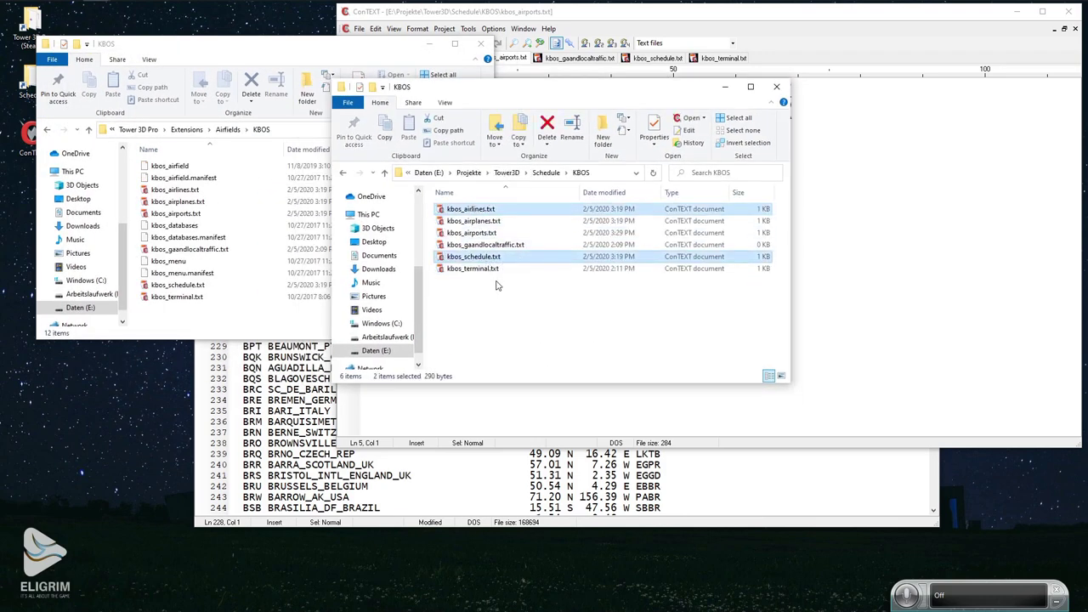
left_click(491, 232)
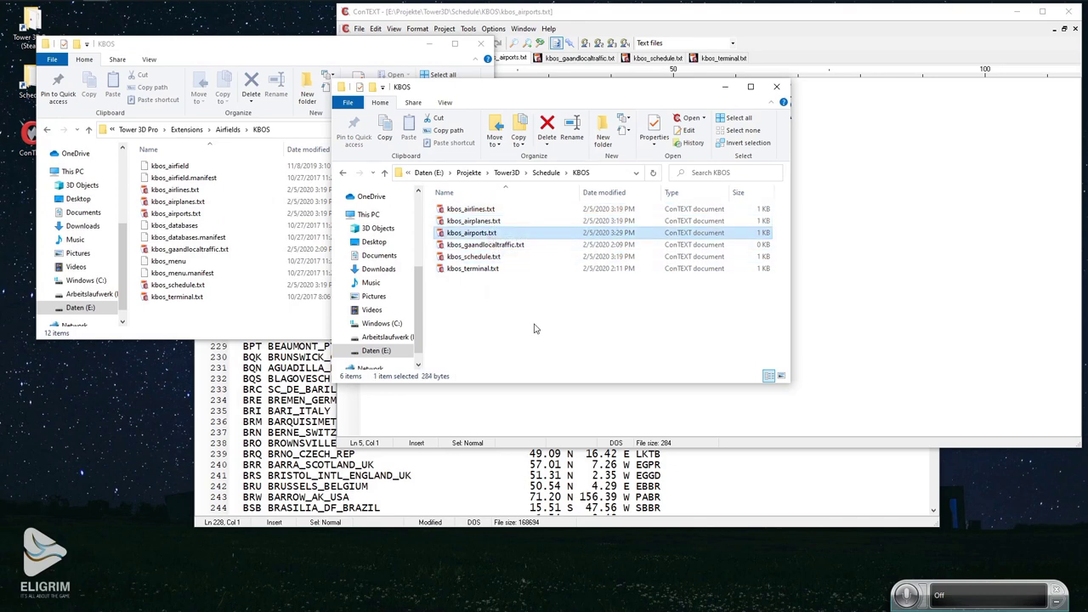
left_click_drag(472, 232, 255, 303)
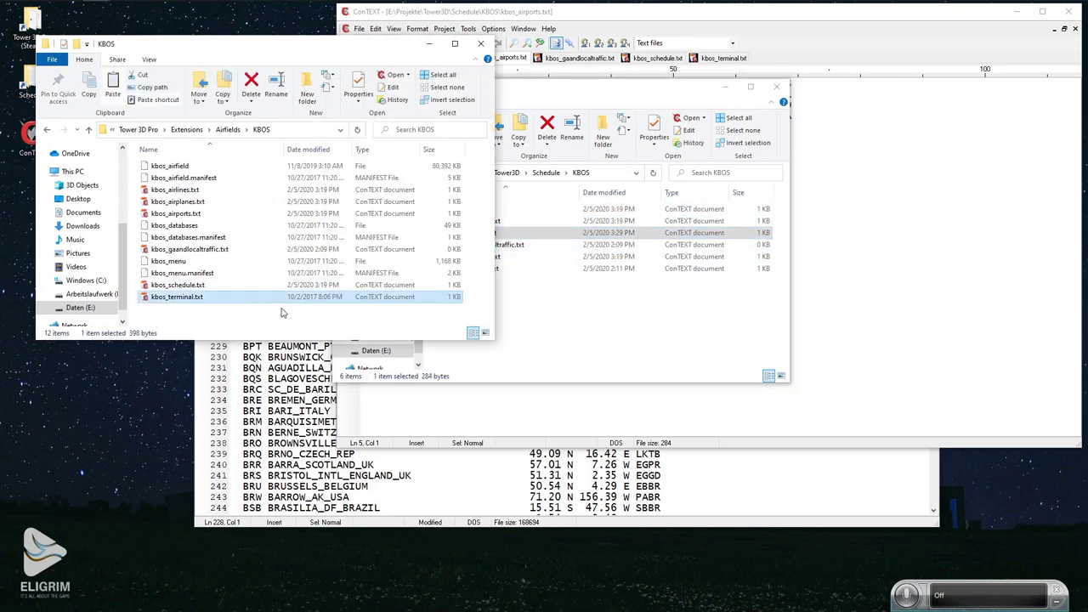
left_click(517, 234)
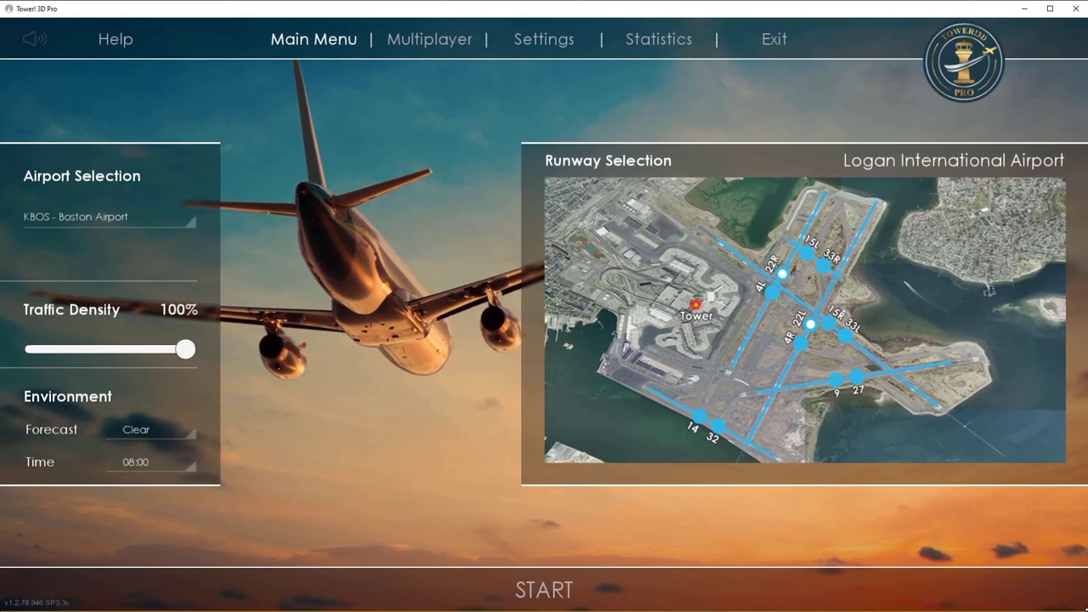
Start the KBOS - Boston Airport session and let it load to 08:00:08 with AAL2173 departing.
left_click(539, 589)
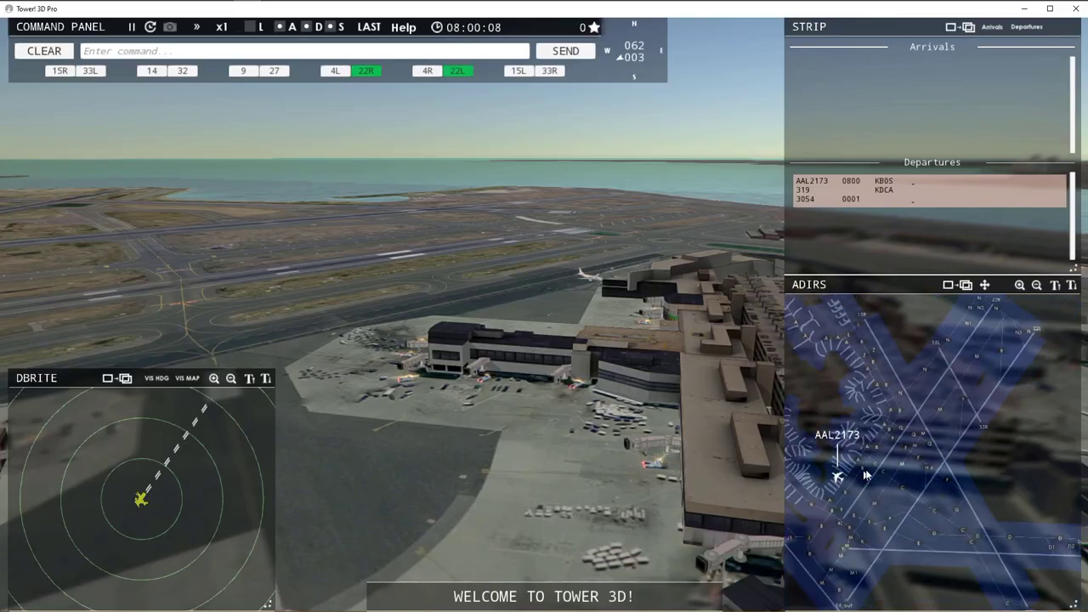
Select departure AAL2173 and arrival DAL6033, then raise the simulation speed to x4.
scroll(864, 475, "down", 3)
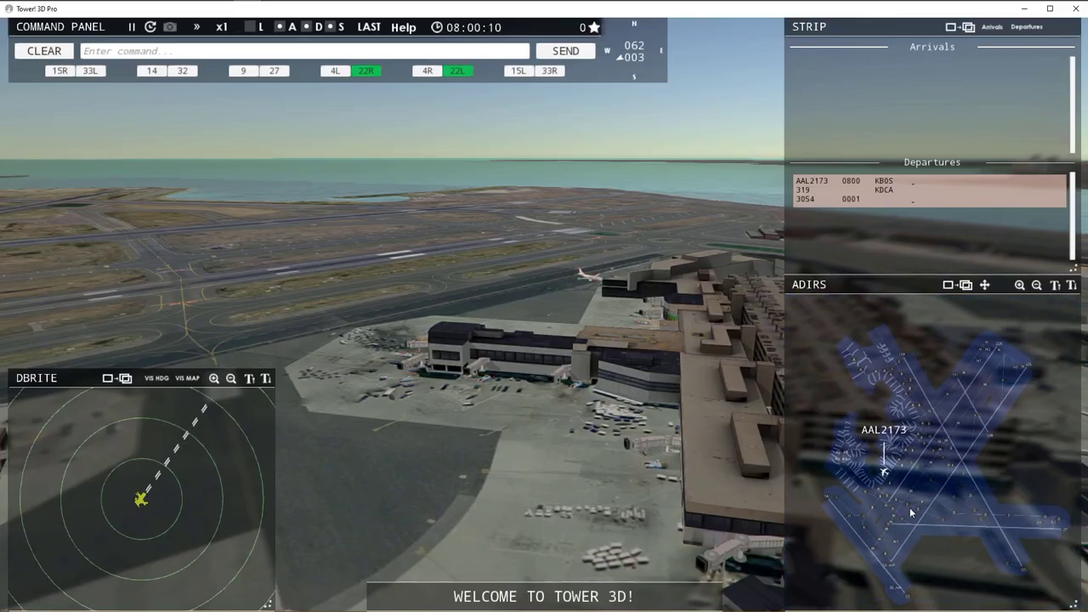
scroll(146, 488, "down", 2)
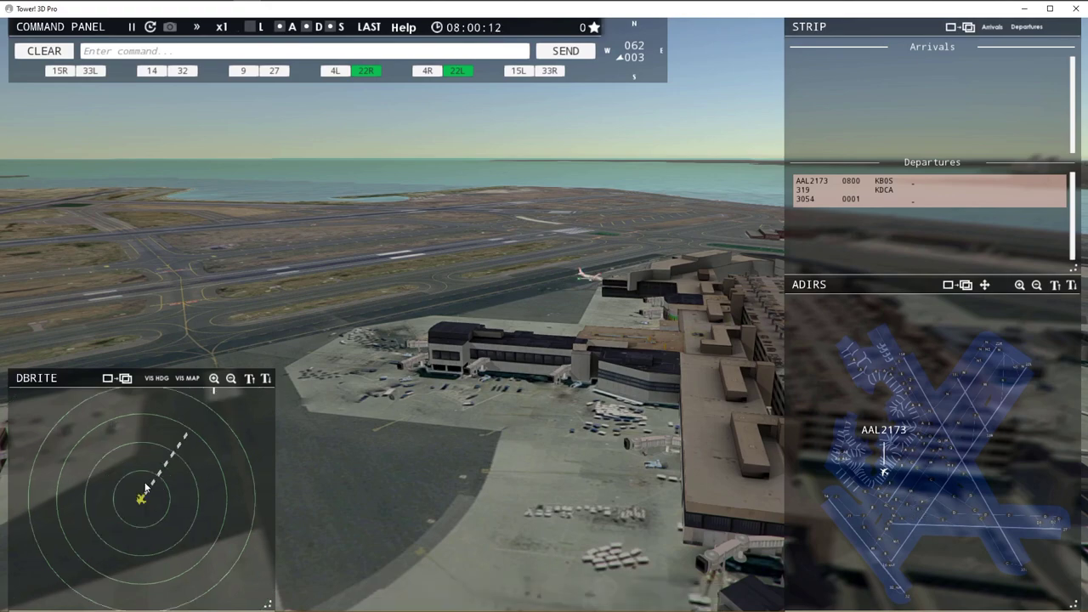
left_click(884, 474)
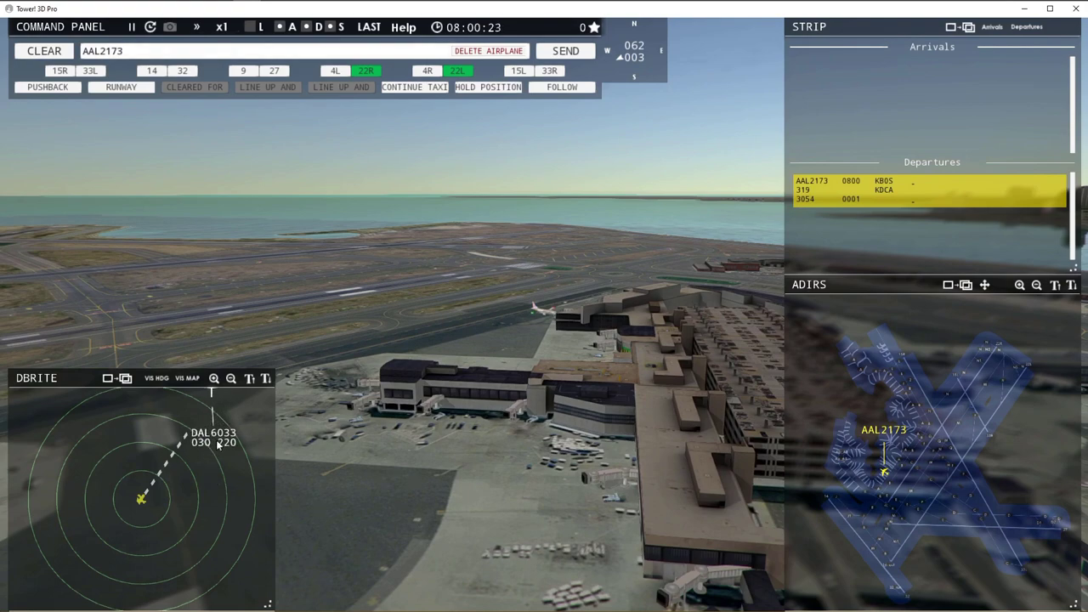
left_click(212, 396)
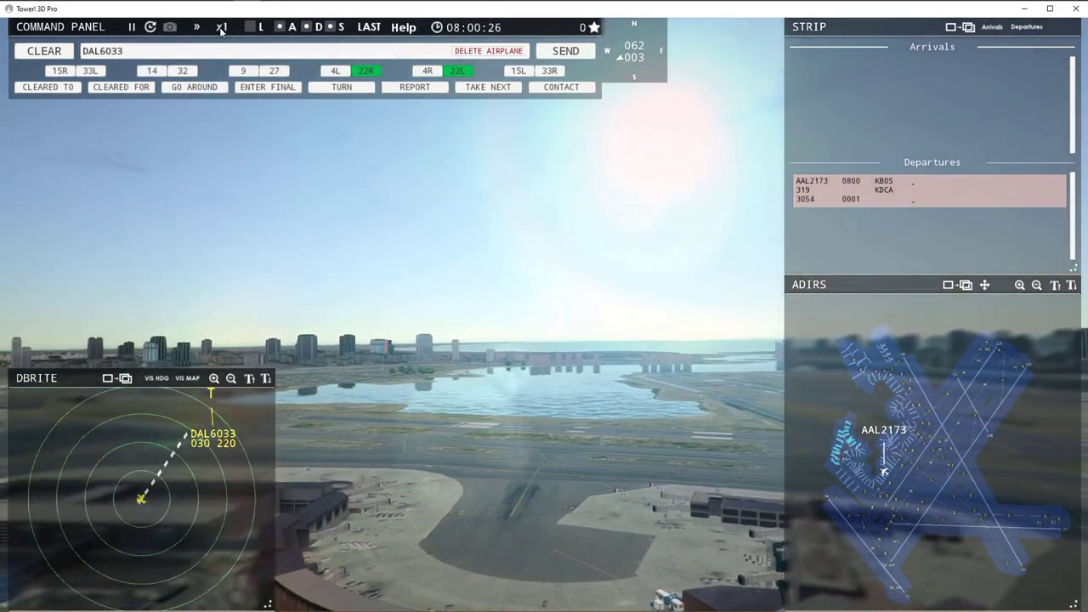
left_click(220, 27)
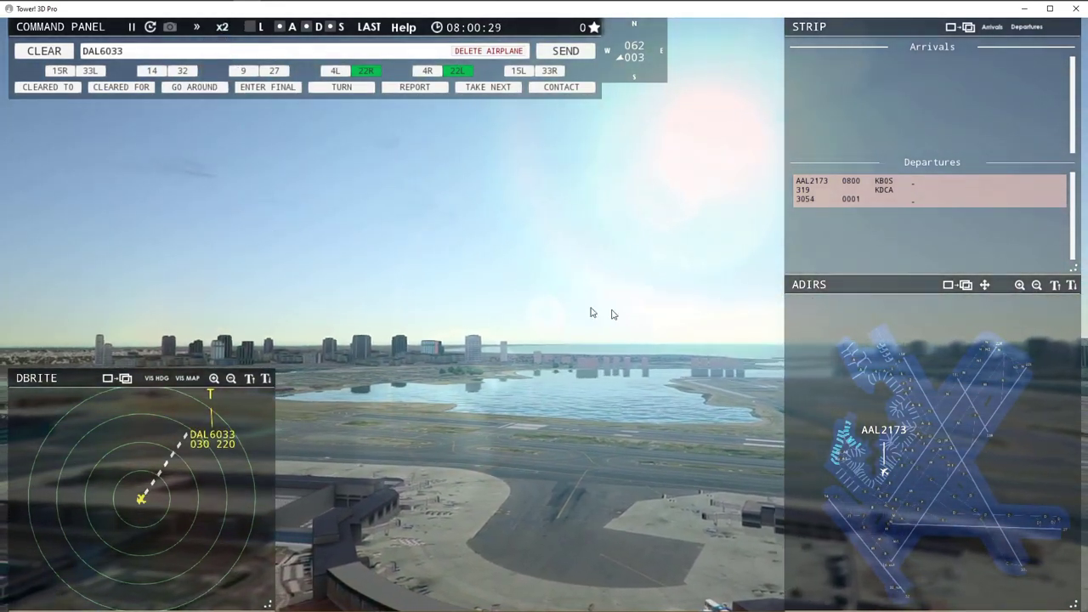
left_click(222, 27)
left_click(226, 69)
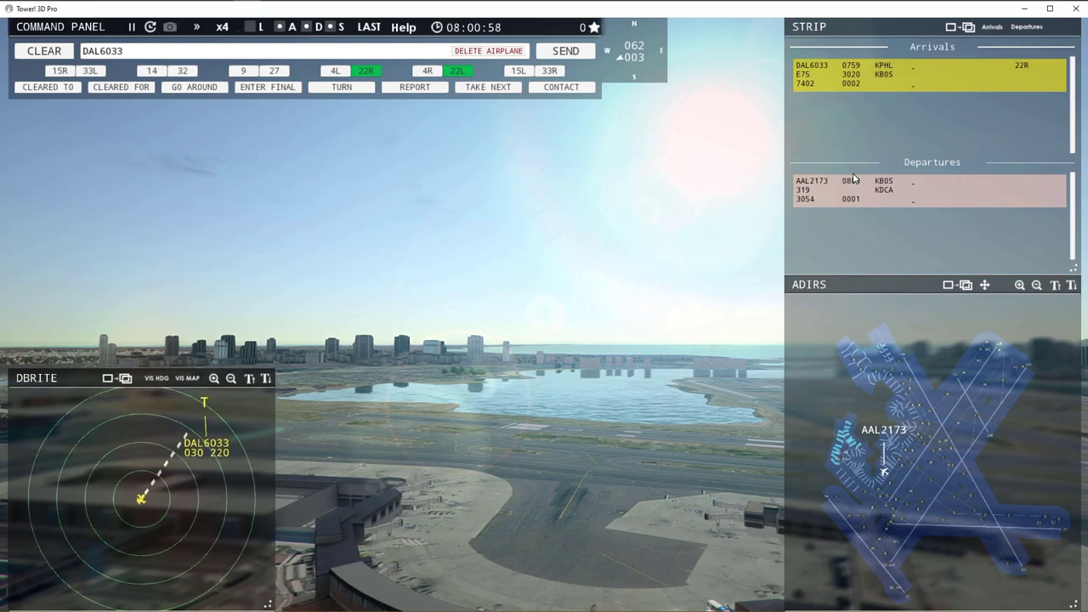
Recheck AAL2173, then end the session and quit from Session Stats to the main menu.
left_click(886, 472)
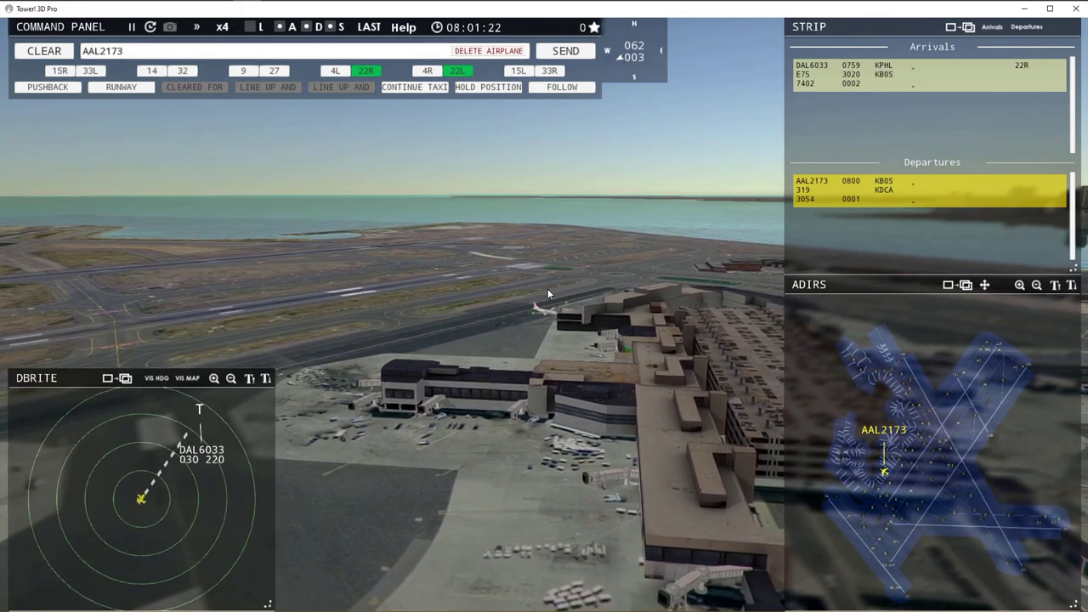
key("Escape")
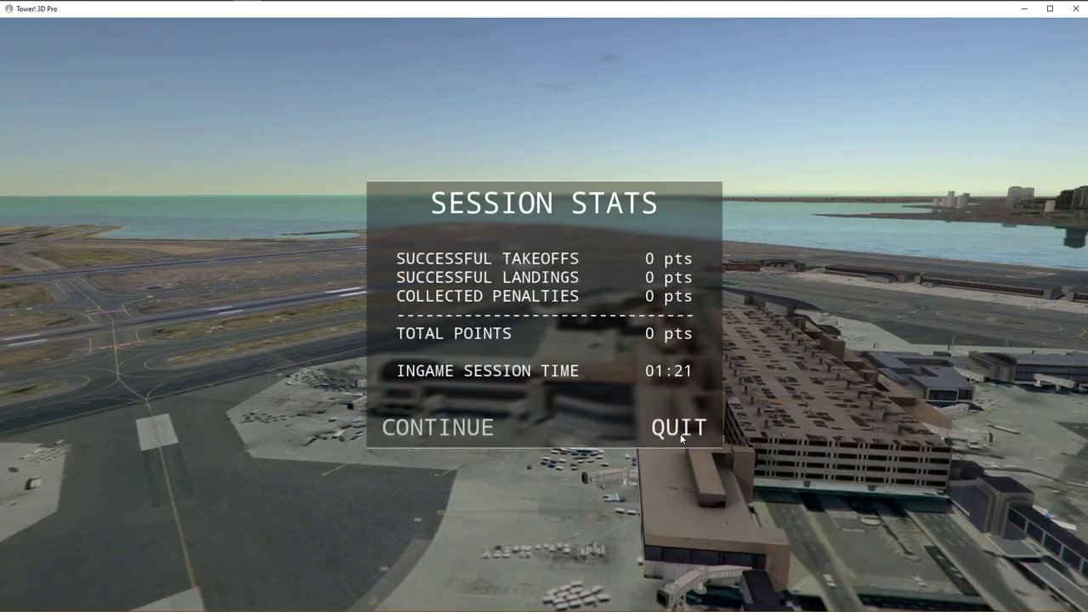
left_click(680, 428)
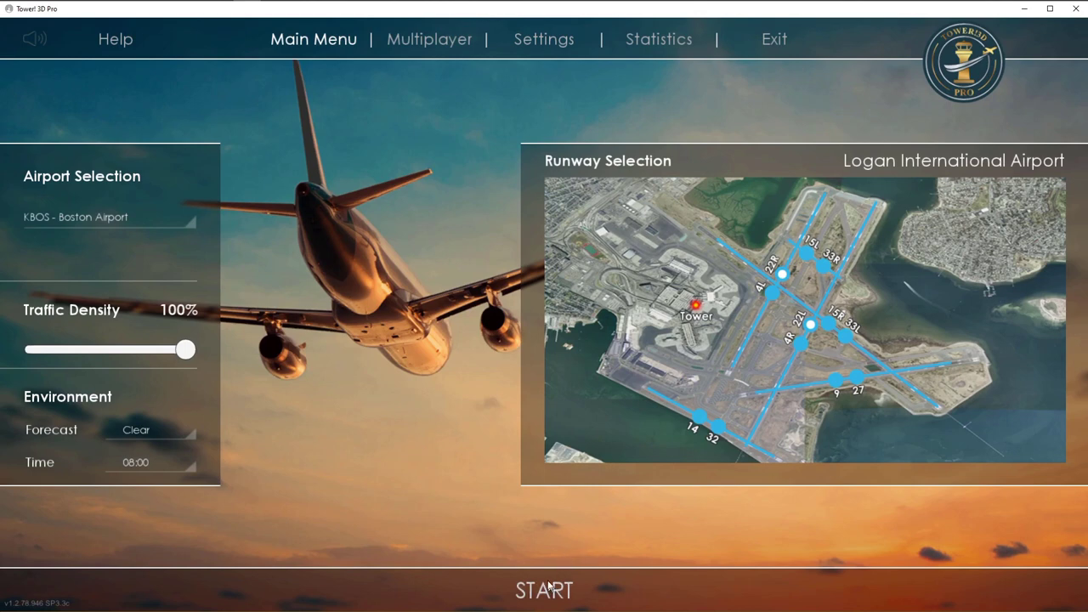
Exit Tower!3D and mark the 08:02 time in the GA local traffic entry.
left_click(775, 44)
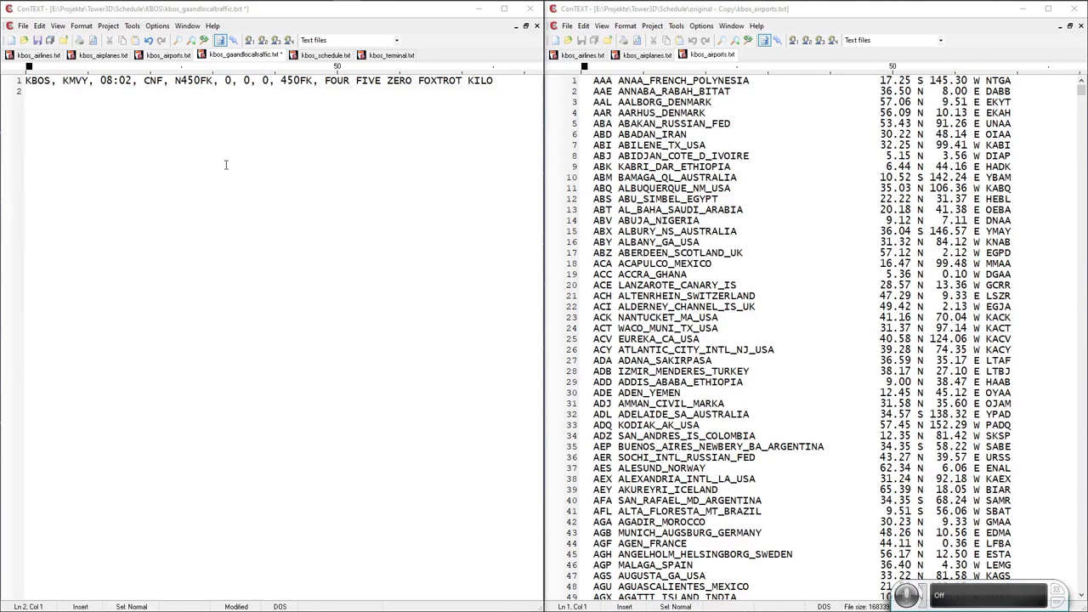
left_click(8, 84)
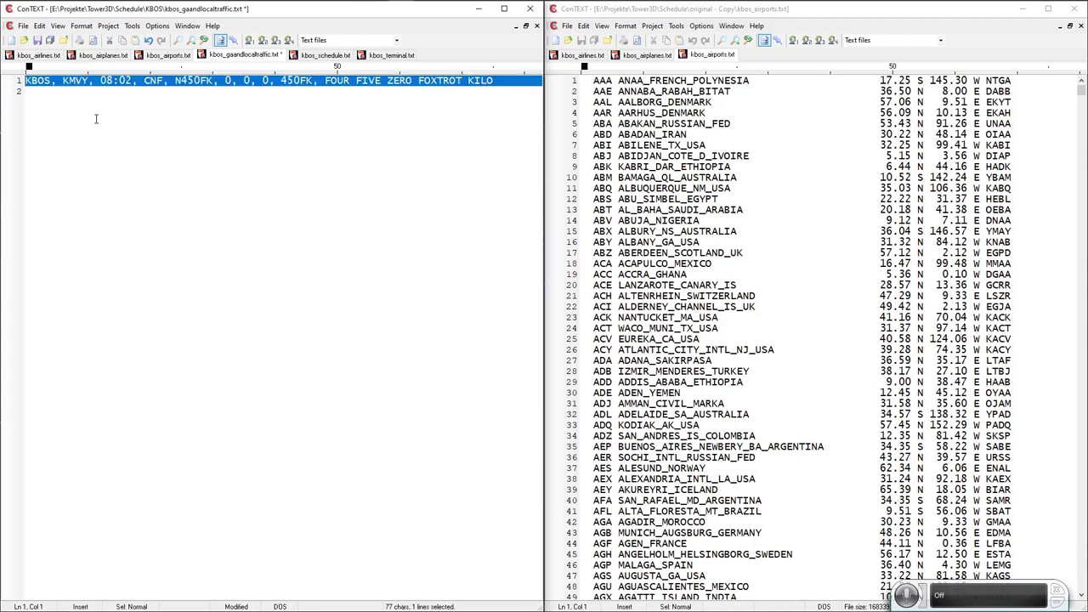
left_click(26, 84)
key("Right")
key("Right")
key("Right")
key("Right")
key("Right")
key("Right")
key("Right")
key("Right")
key("Right")
key("Right")
key("Right")
key("Right")
key("Right")
key("Right")
key("Right")
key("Right")
key("Right")
key("Right")
key("Right")
key("Right")
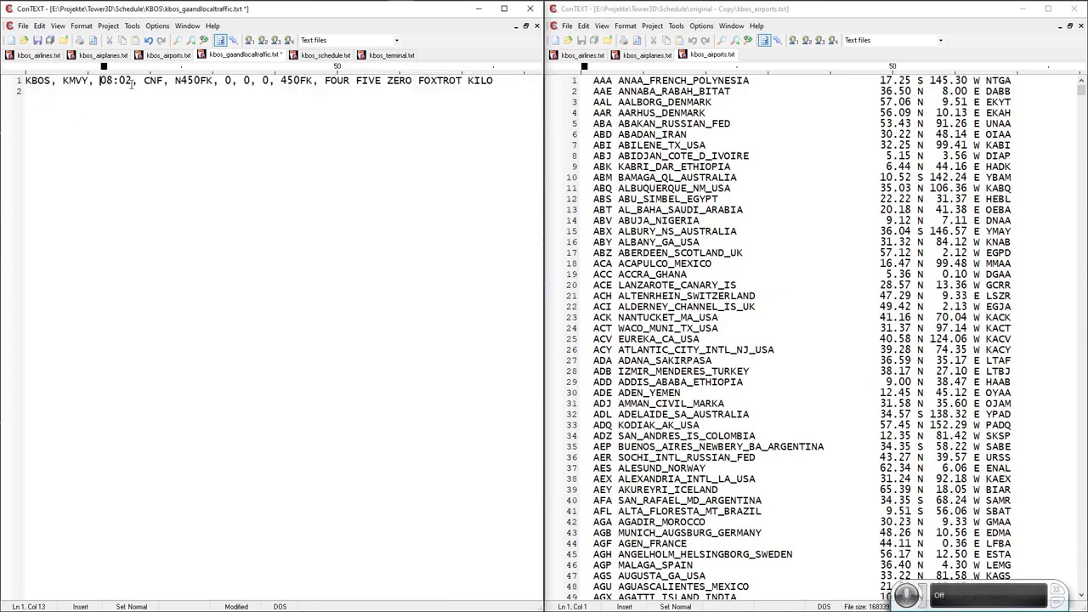
key("shift+Right")
left_click(32, 91)
left_click_drag(100, 80, 133, 80)
Compare with the schedule's 07:59 arrival and its PHL–BOS airports, ending on the GA file.
left_click(308, 55)
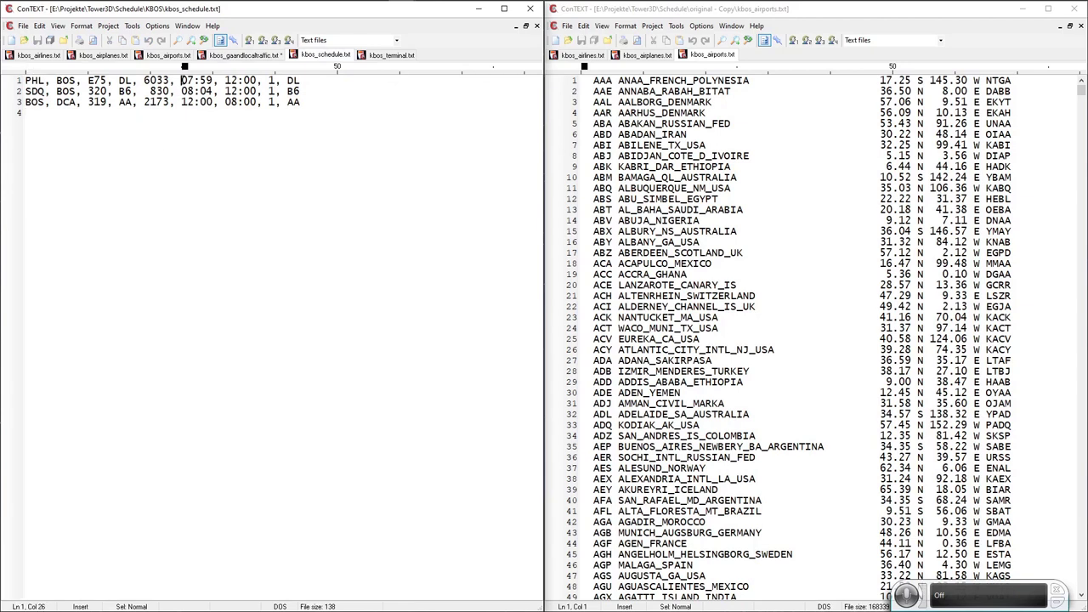
left_click_drag(182, 81, 256, 81)
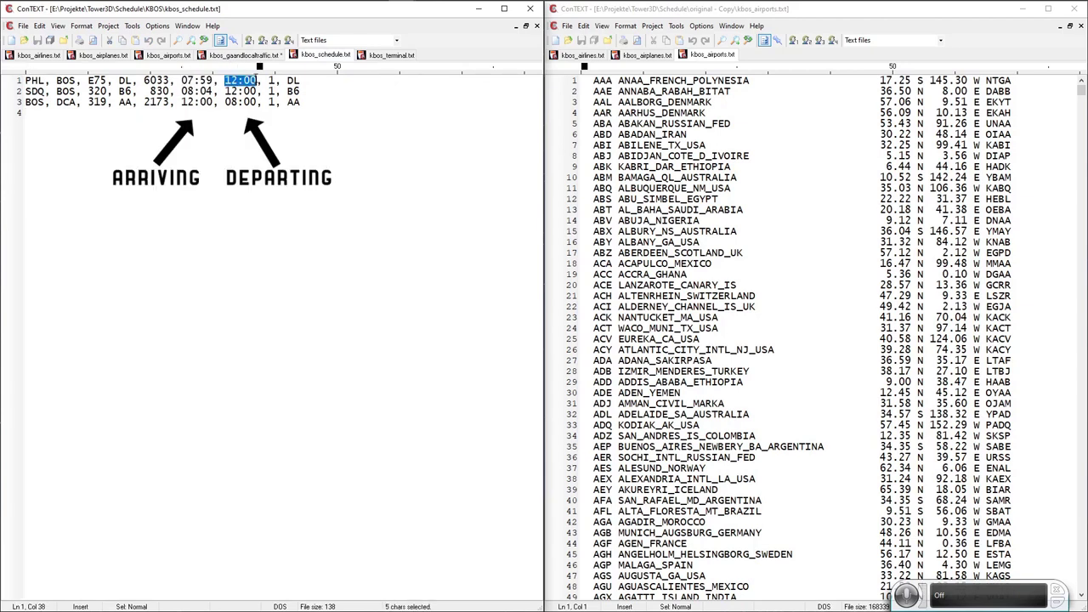
left_click(244, 55)
left_click(103, 97)
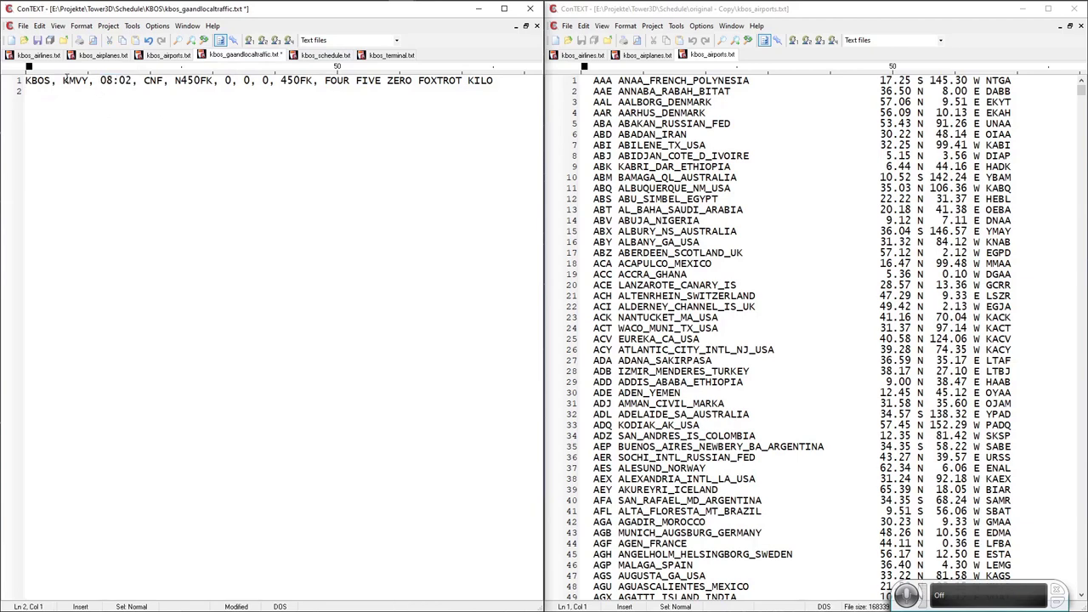
left_click(319, 55)
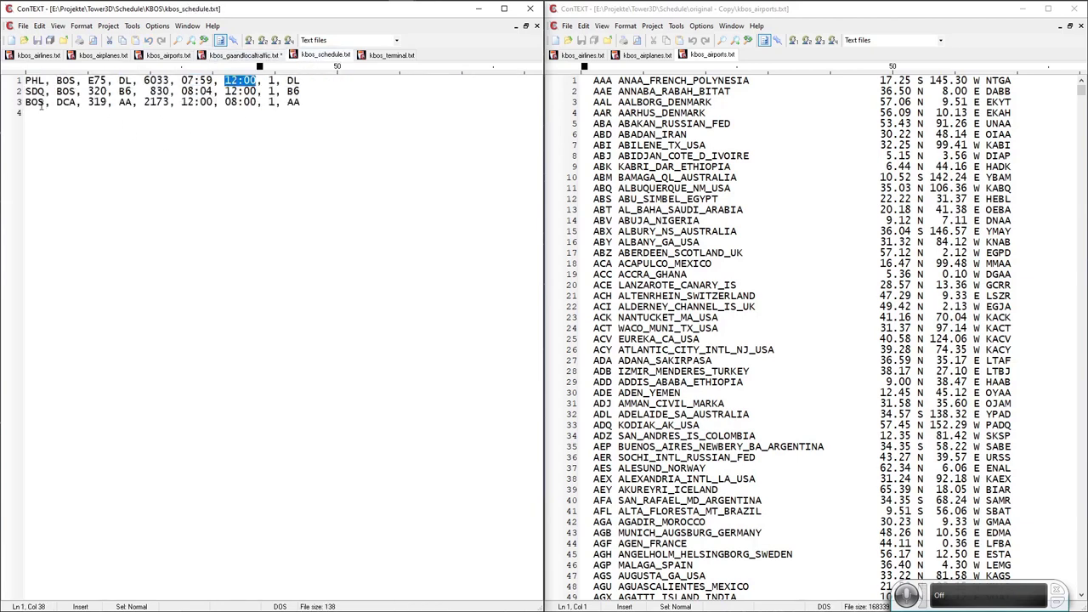
left_click_drag(26, 80, 44, 82)
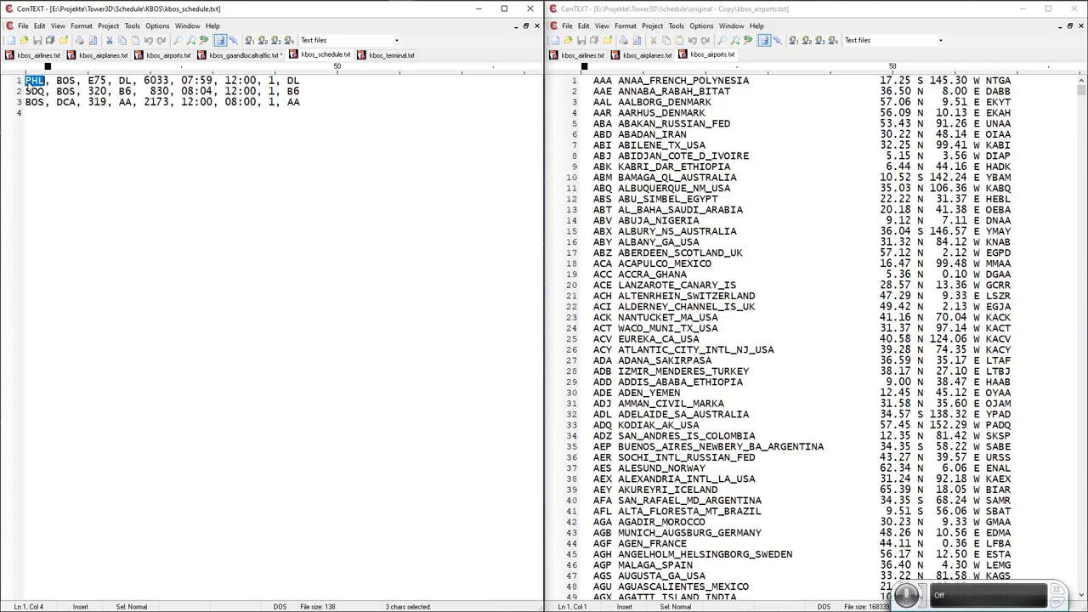
double_click(65, 82)
left_click(252, 55)
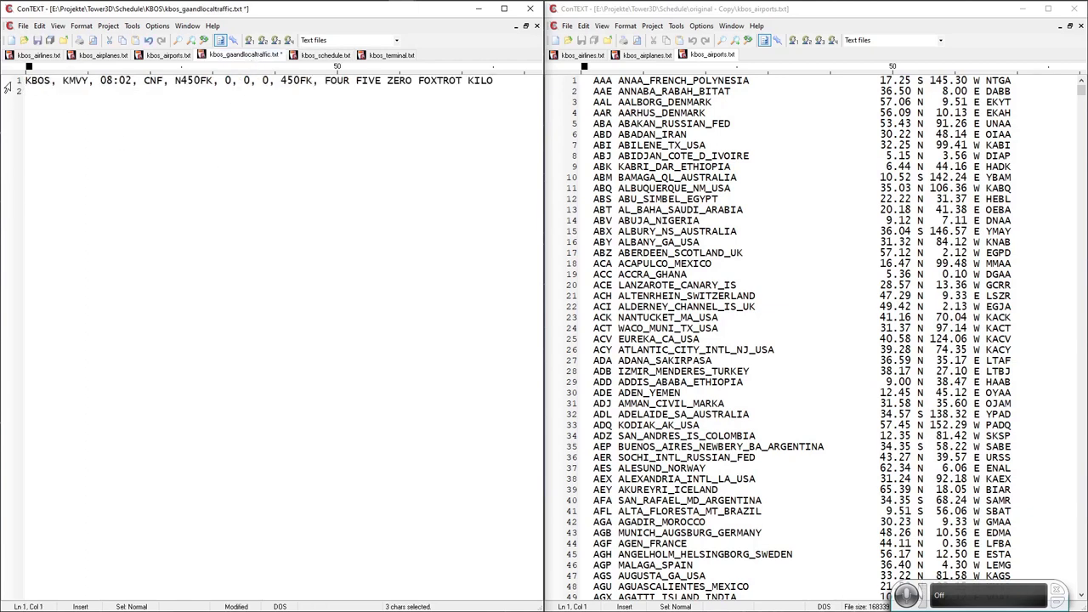
Move the KMVY airport code to the start of the GA traffic line.
left_click_drag(9, 82, 31, 90)
left_click(45, 82)
left_click(104, 81)
double_click(70, 80)
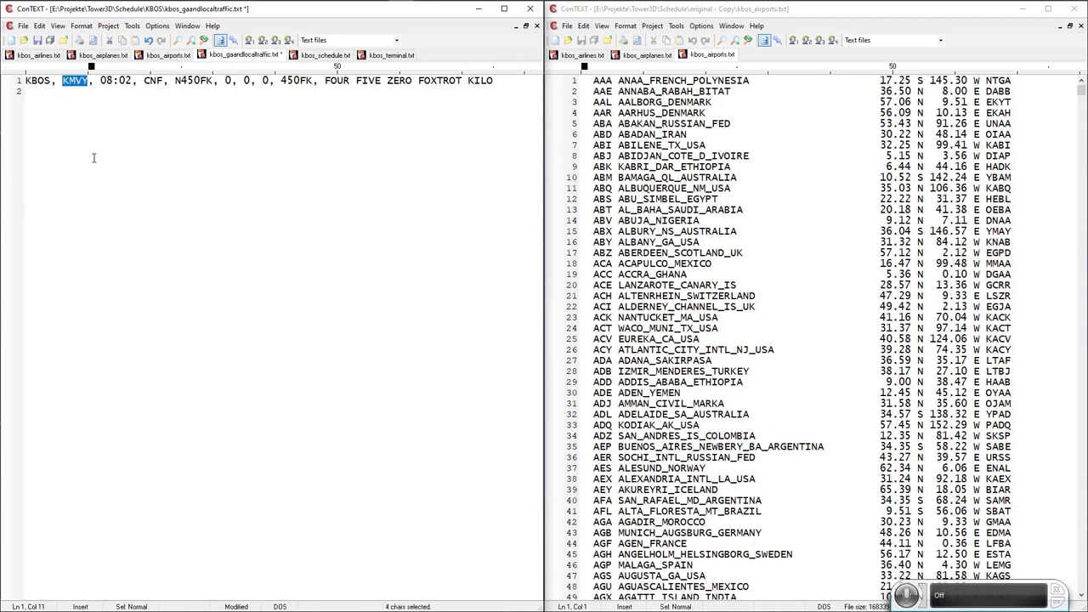
key("ctrl+x")
left_click(26, 80)
key("ctrl+v")
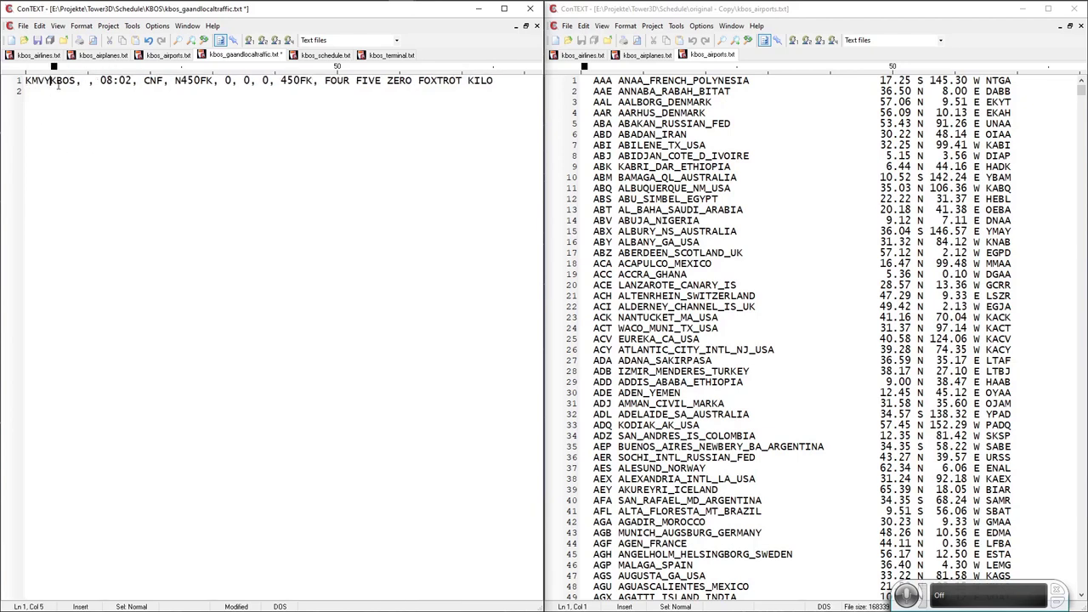
Put KBOS into the second field so the line begins KMVY, KBOS.
left_click_drag(51, 80, 78, 80)
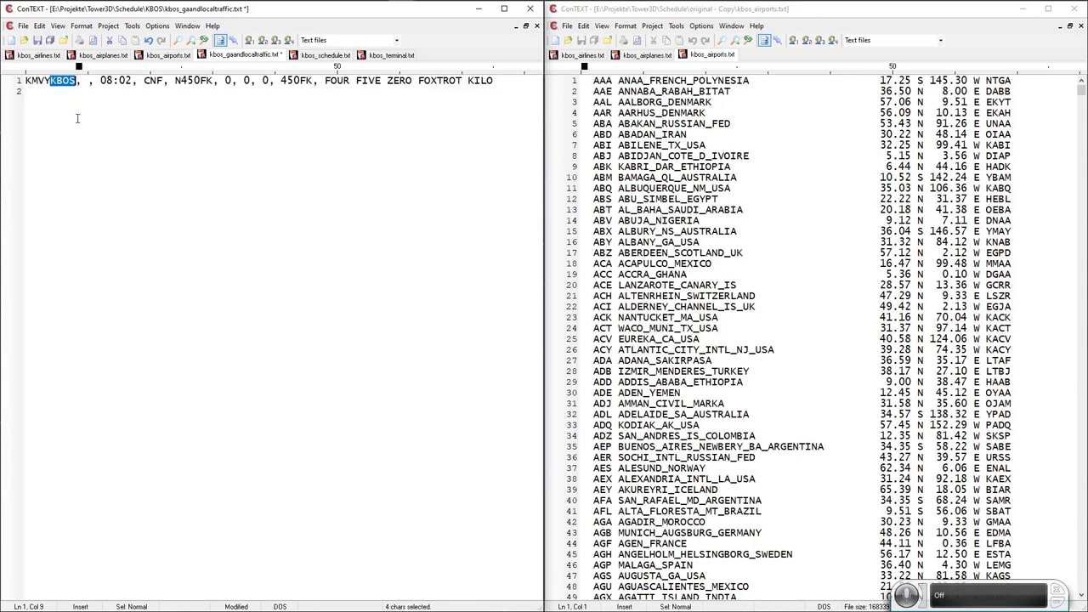
key("Delete")
left_click(64, 82)
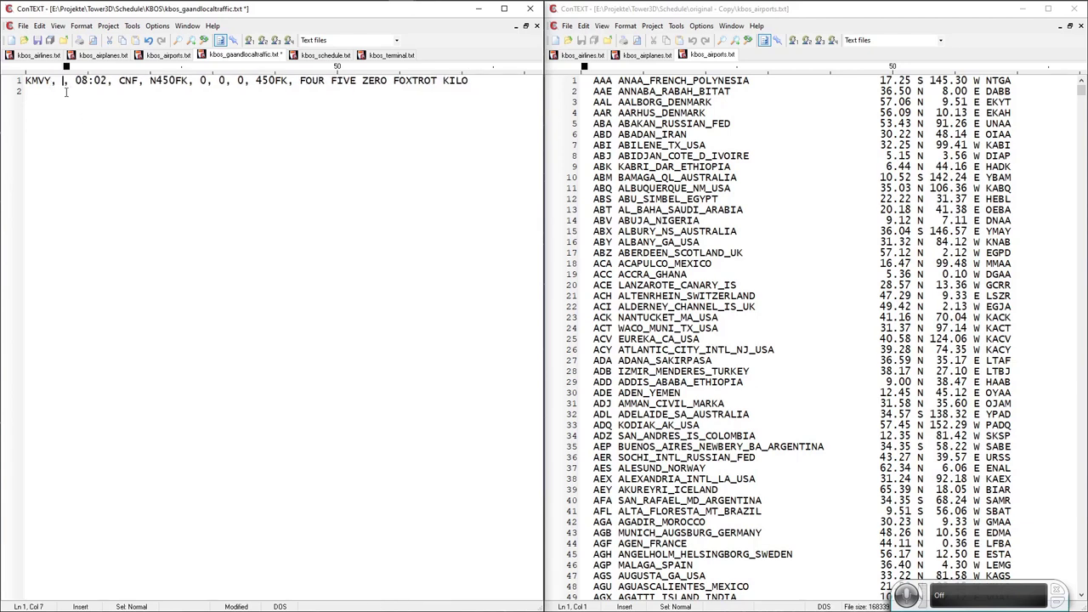
key("ctrl+v")
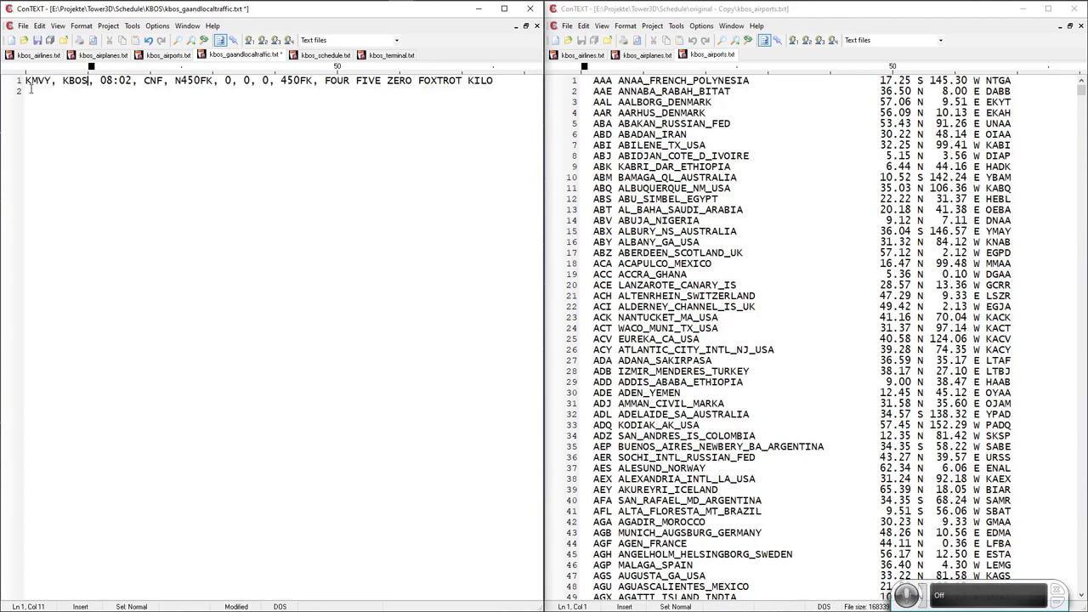
double_click(34, 82)
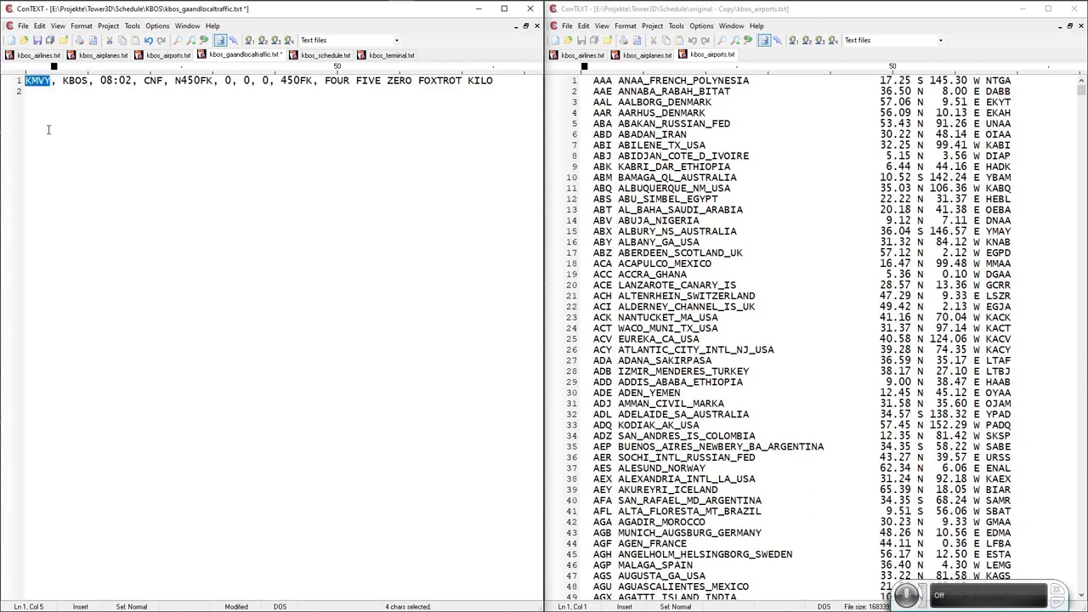
left_click(49, 95)
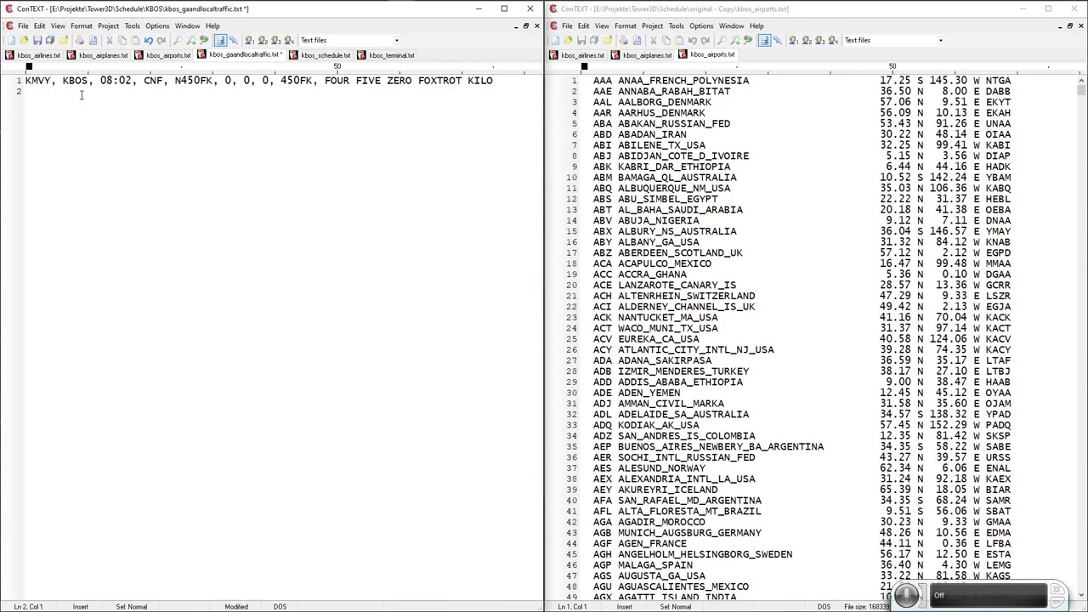
Check aircraft type CNF against the schedule and select KMVY for lookup.
double_click(153, 82)
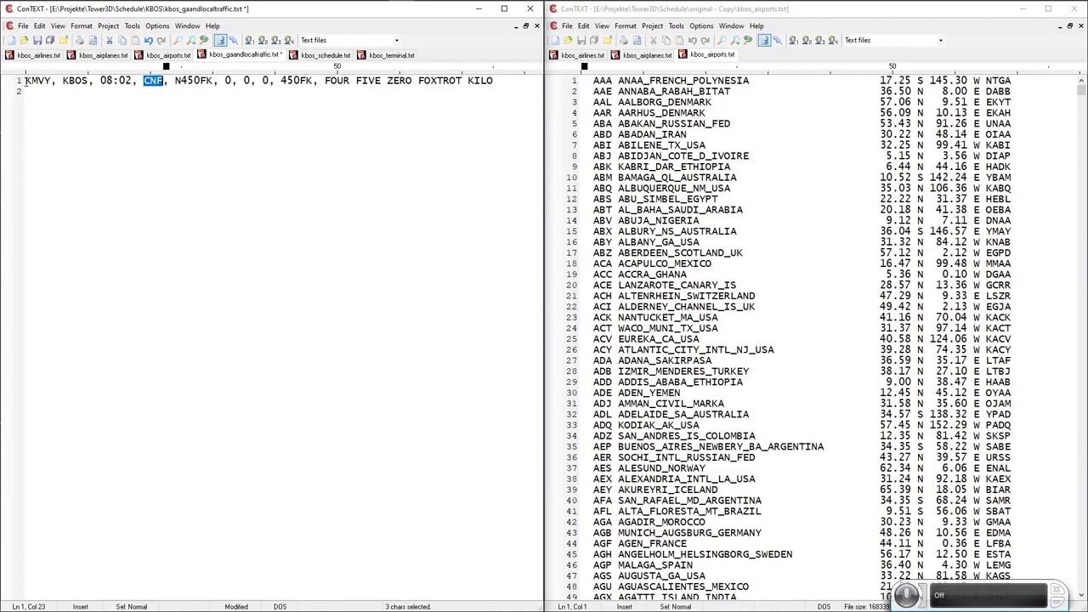
left_click(308, 56)
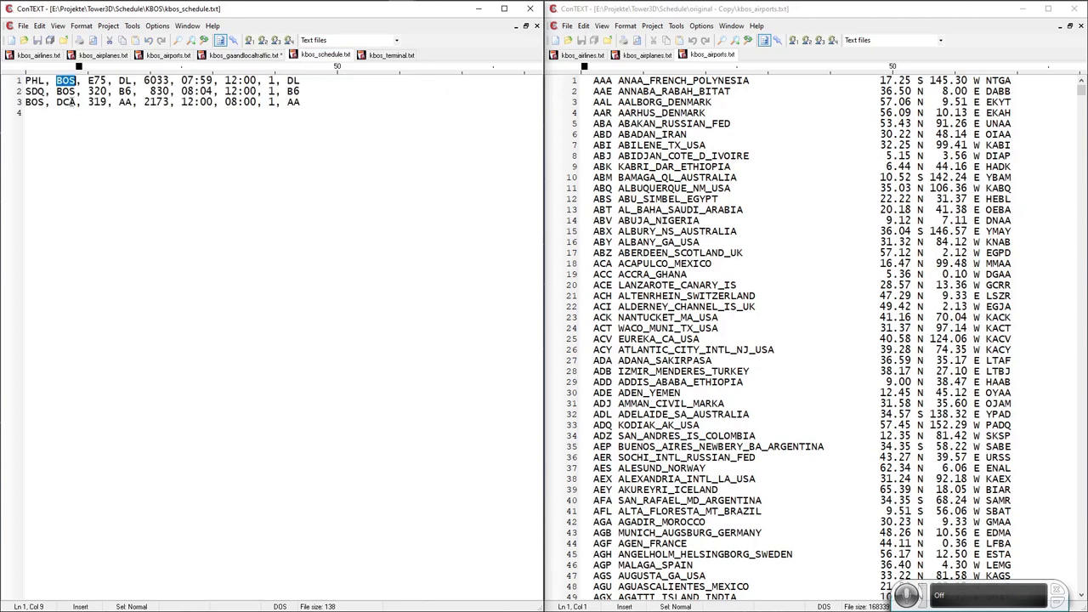
left_click(249, 55)
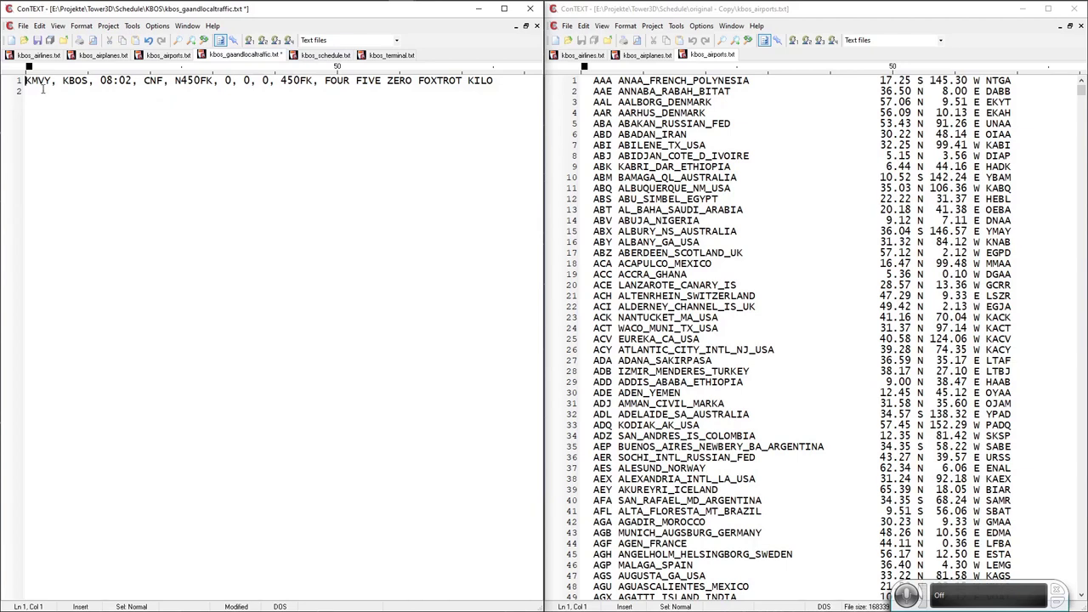
double_click(35, 81)
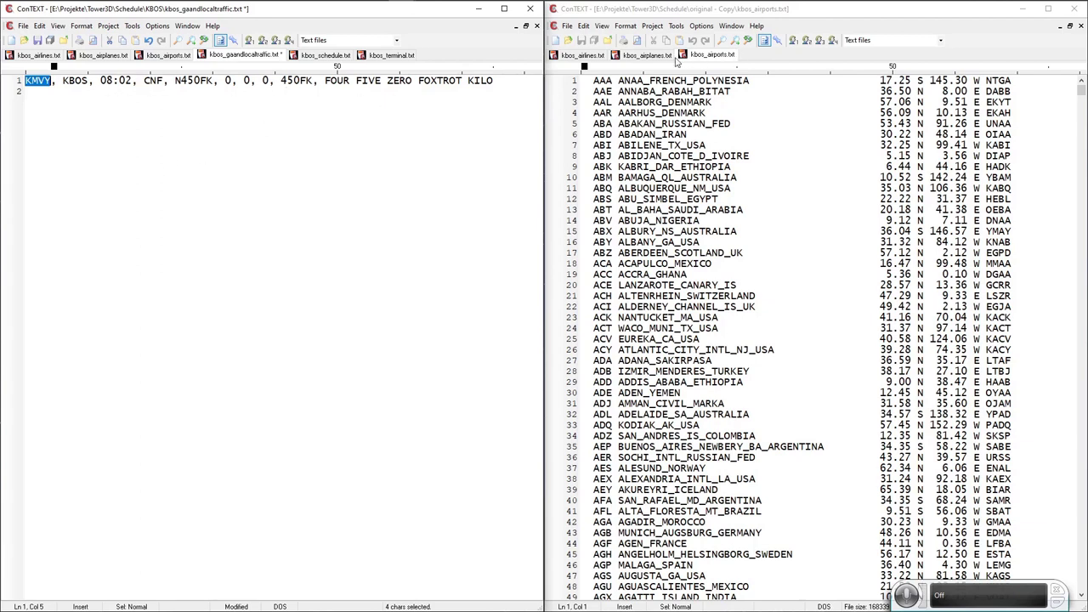
Move the KMVY Martha's Vineyard line from the original airports list into kbos_airports.txt as line 5.
left_click(738, 53)
key("ctrl+f")
key("ctrl+v")
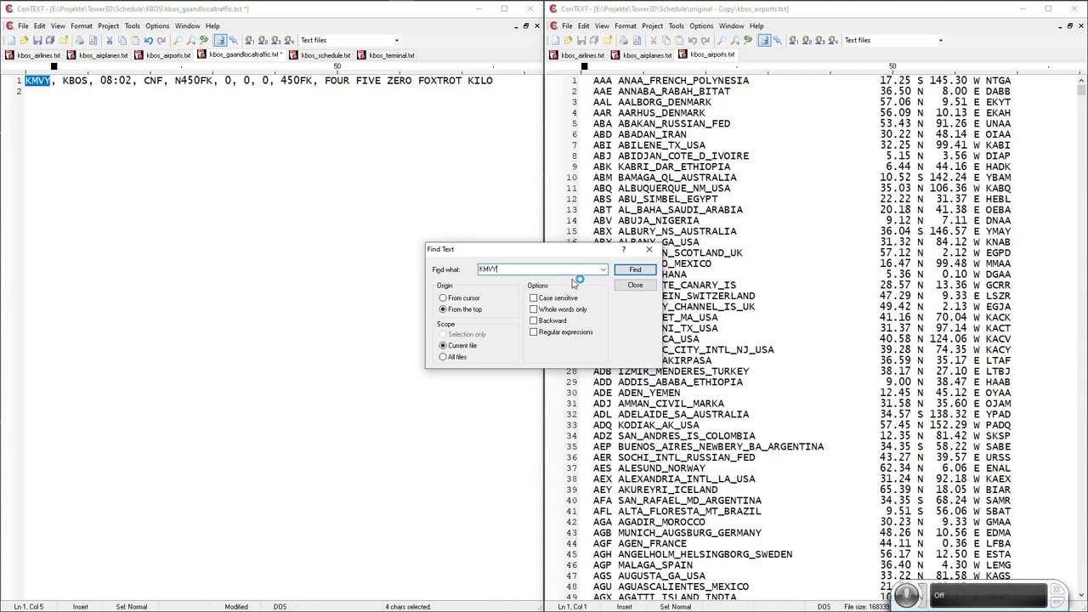
left_click(631, 269)
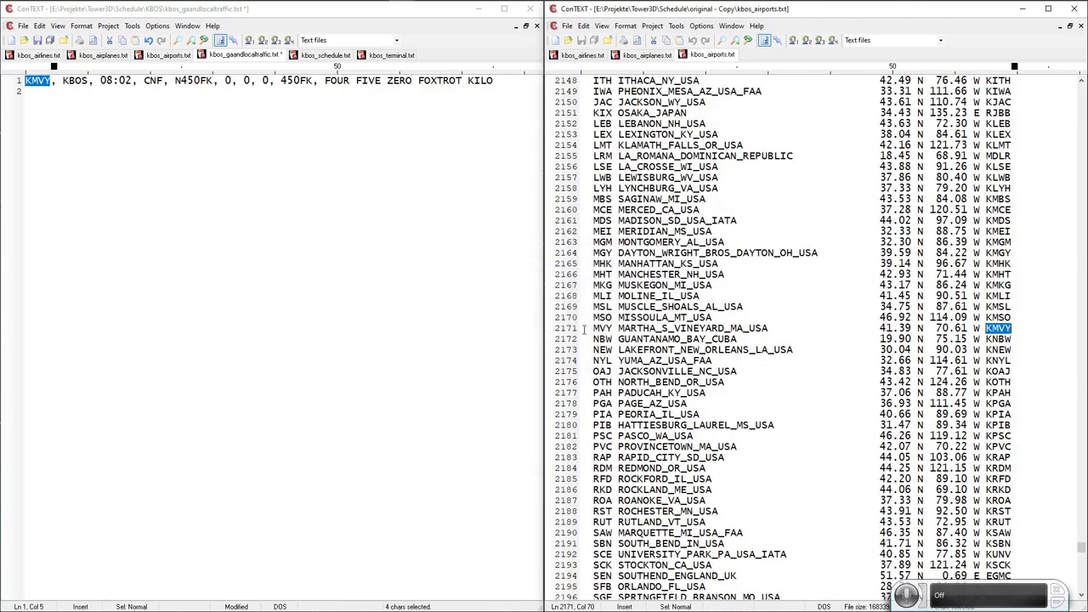
left_click(568, 329)
key("Delete")
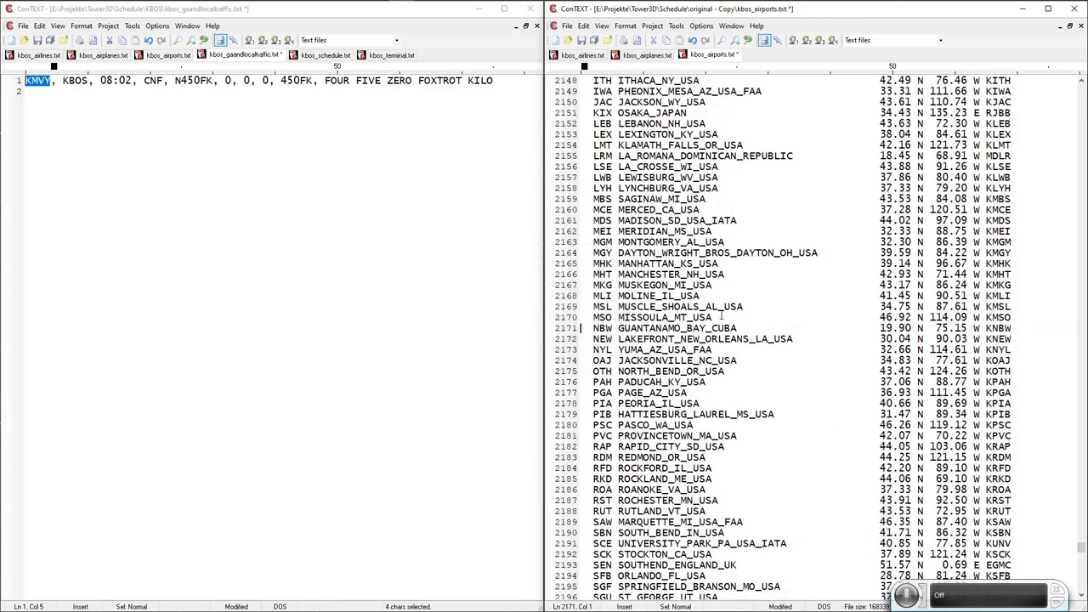
left_click(95, 57)
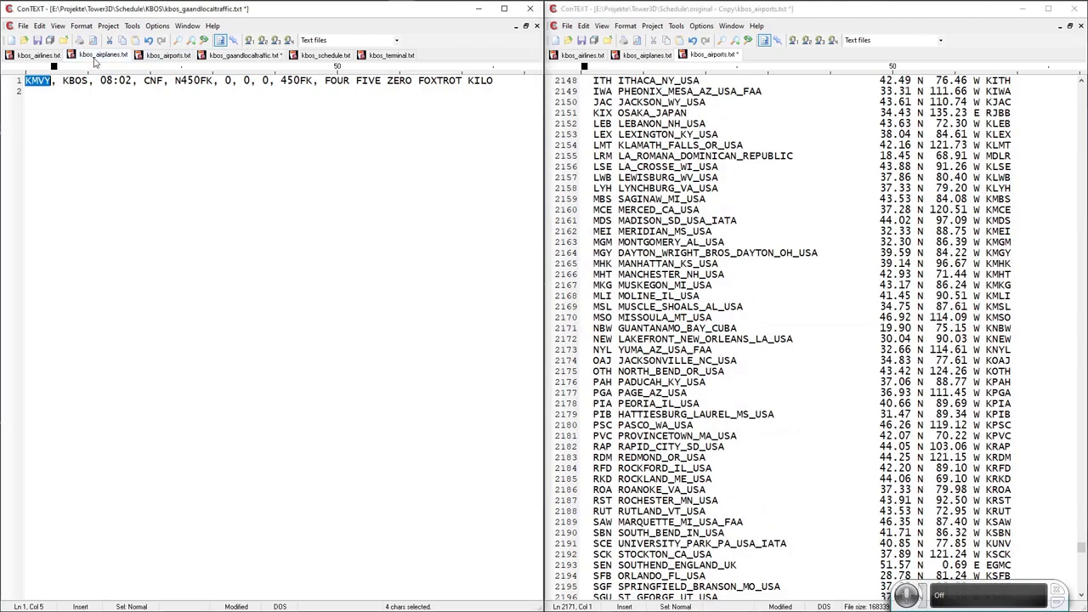
left_click(170, 56)
key("ctrl+v")
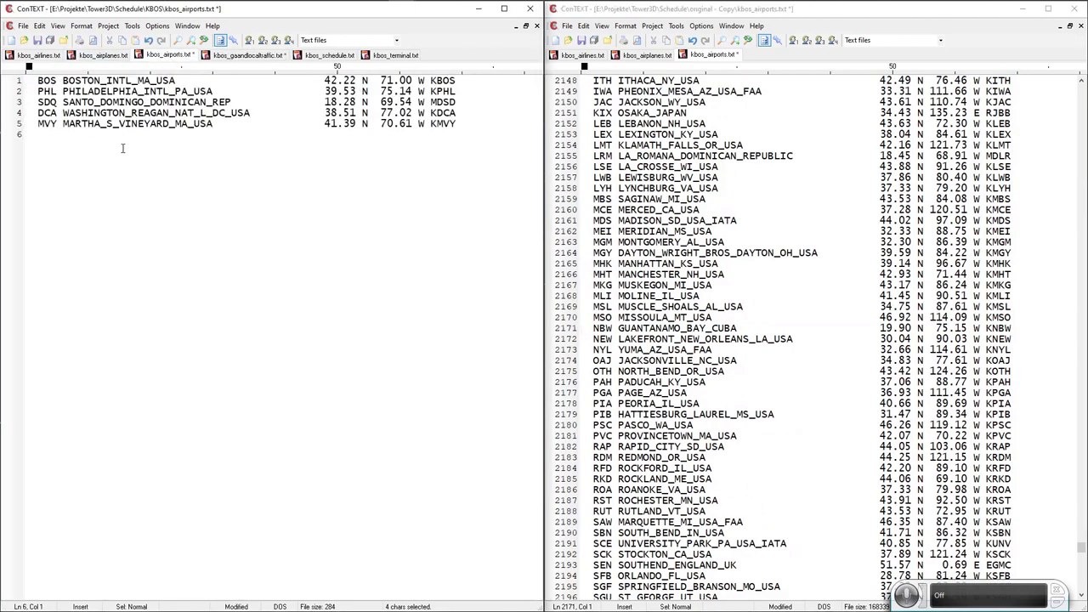
left_click(255, 55)
Move the CNF Cessna 208B Caravan line from the original airplanes list into kbos_airplanes.txt as line 4.
double_click(153, 80)
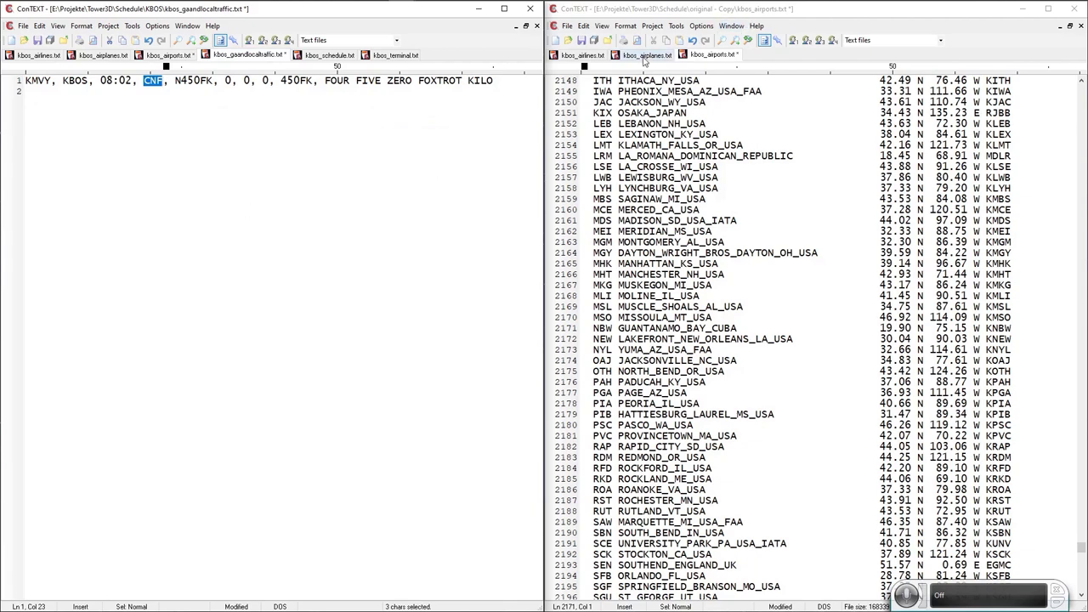
left_click(651, 54)
left_click(722, 40)
key("ctrl+v")
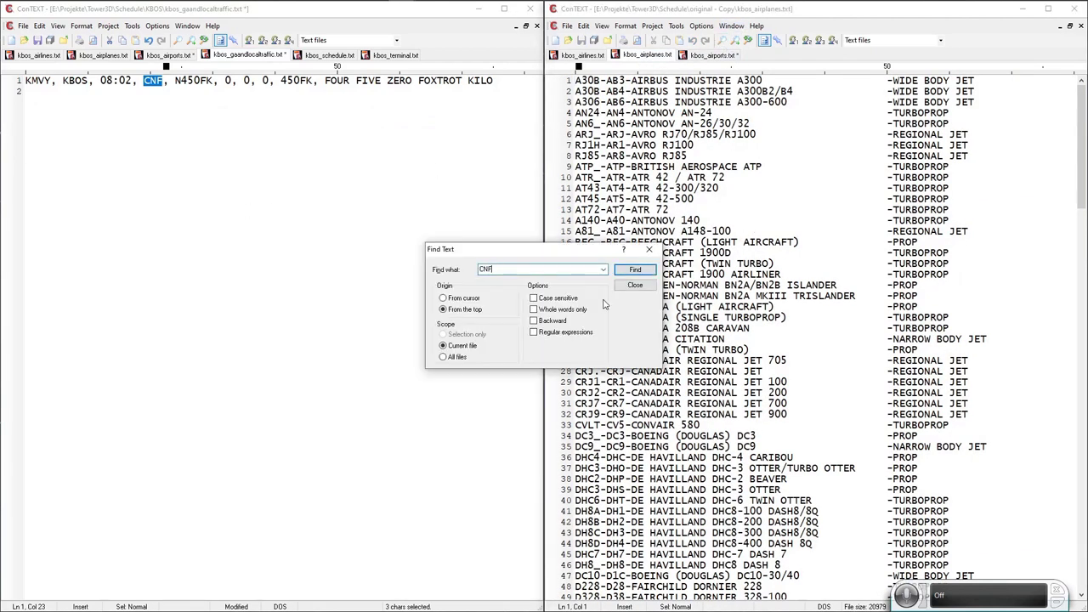
left_click(633, 270)
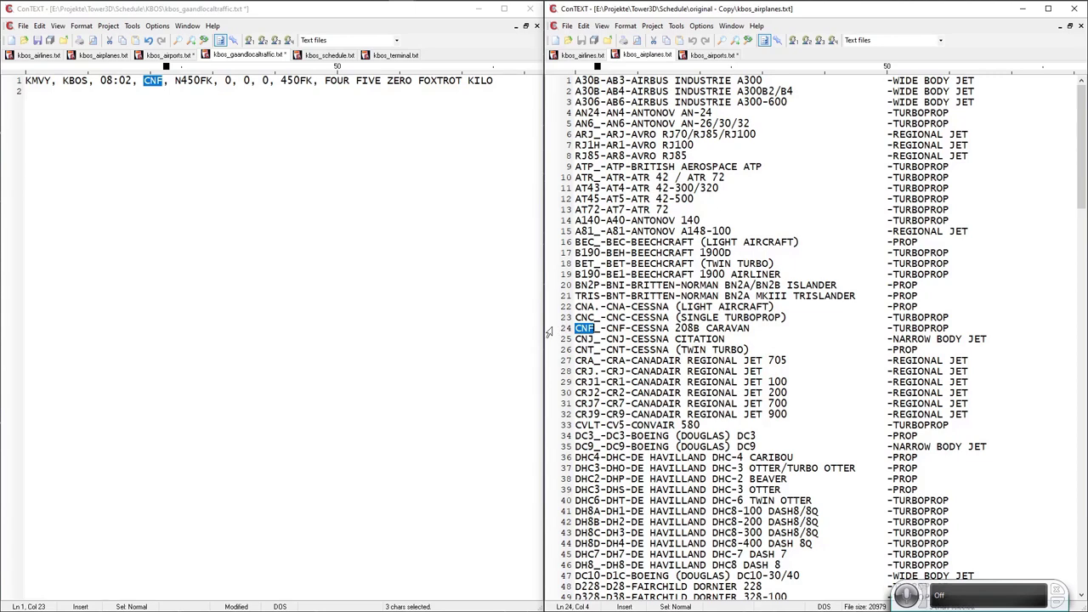
left_click(552, 328)
key("Delete")
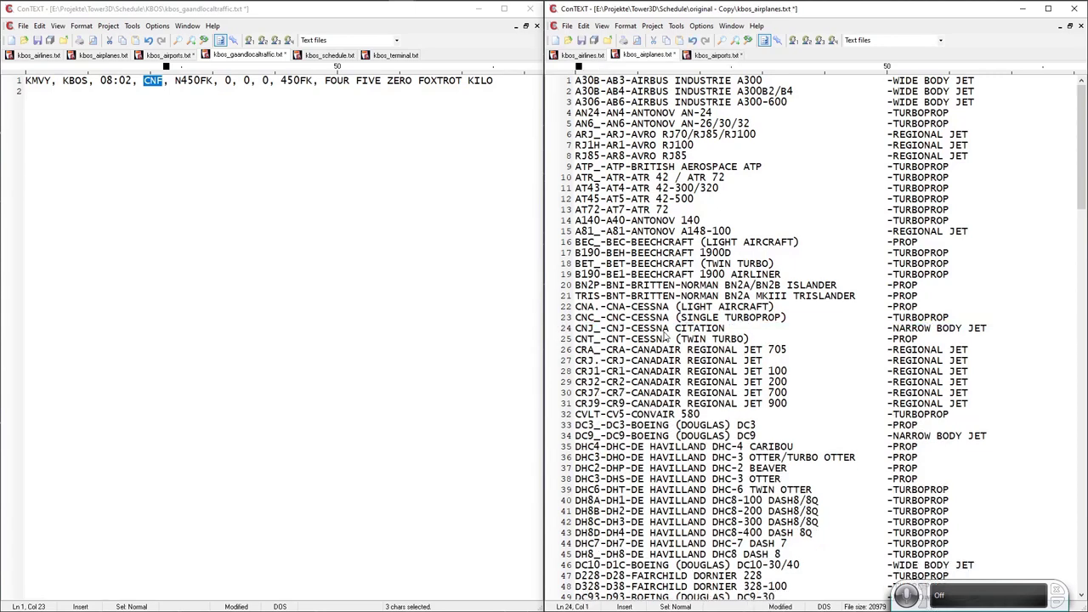
left_click(36, 59)
left_click(36, 57)
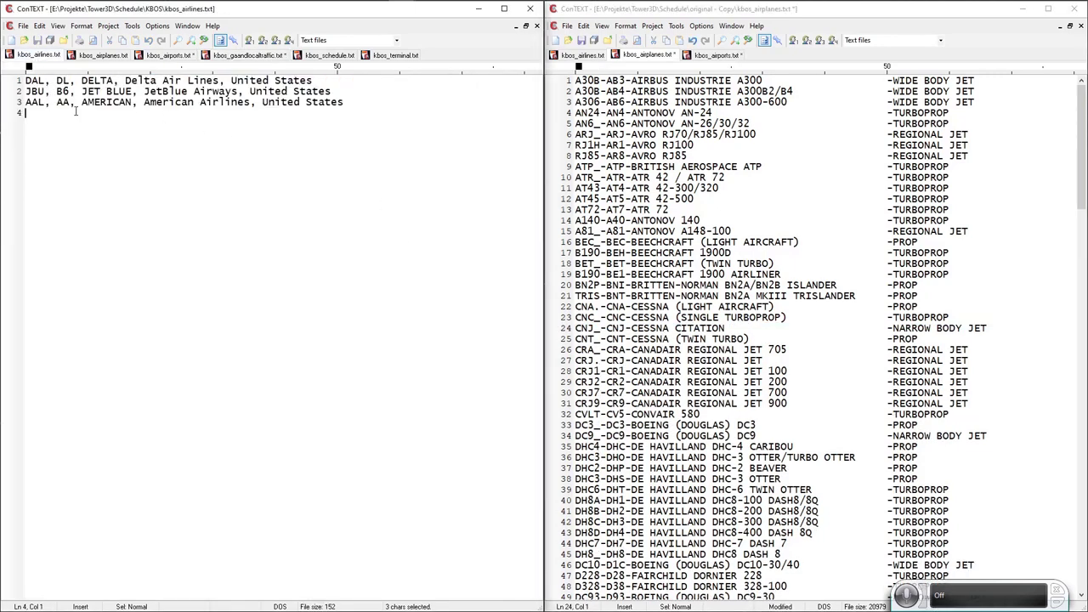
left_click(96, 55)
key("ctrl+v")
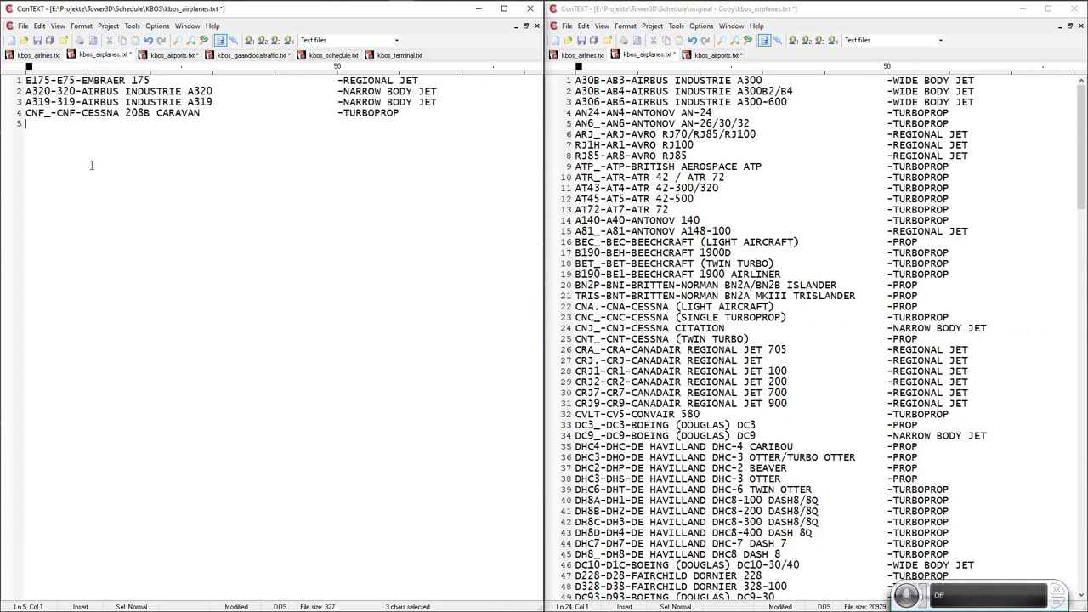
left_click(183, 56)
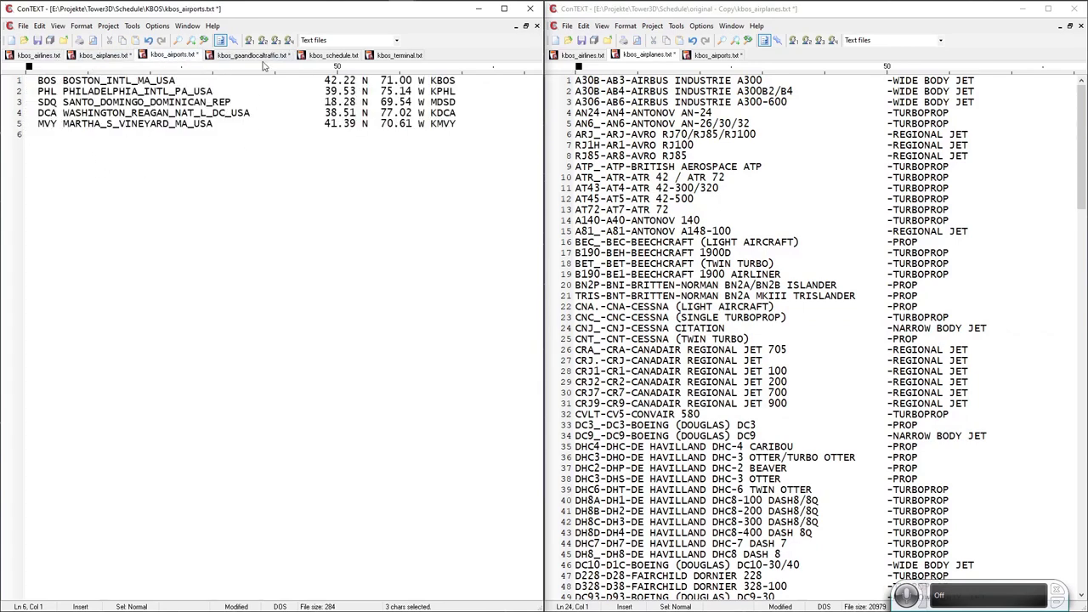
left_click(264, 56)
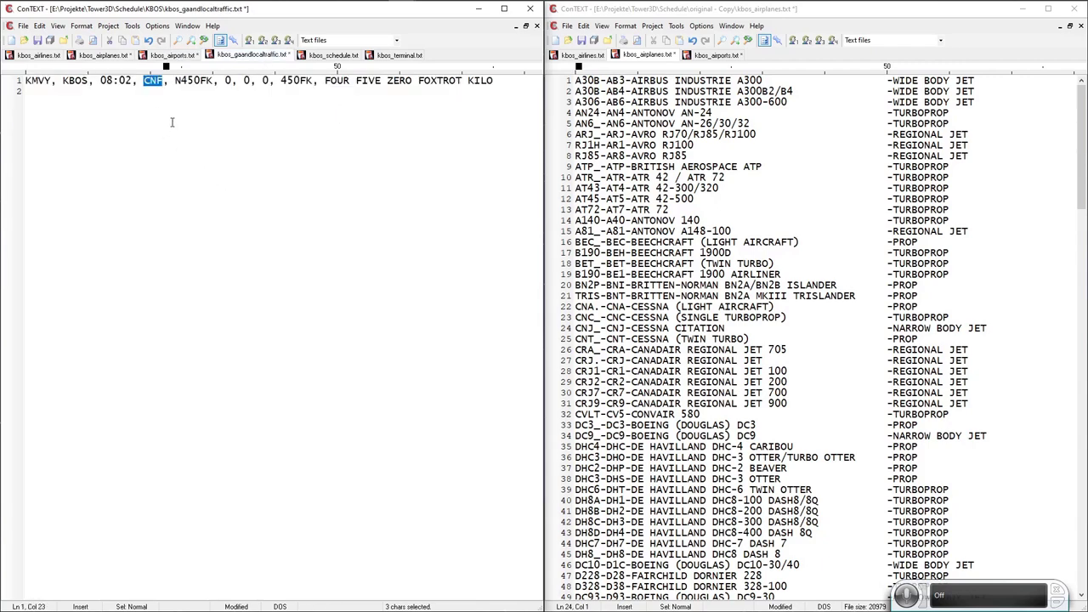
Inspect the N450FK registration and the zero fields that follow it.
left_click_drag(174, 80, 214, 80)
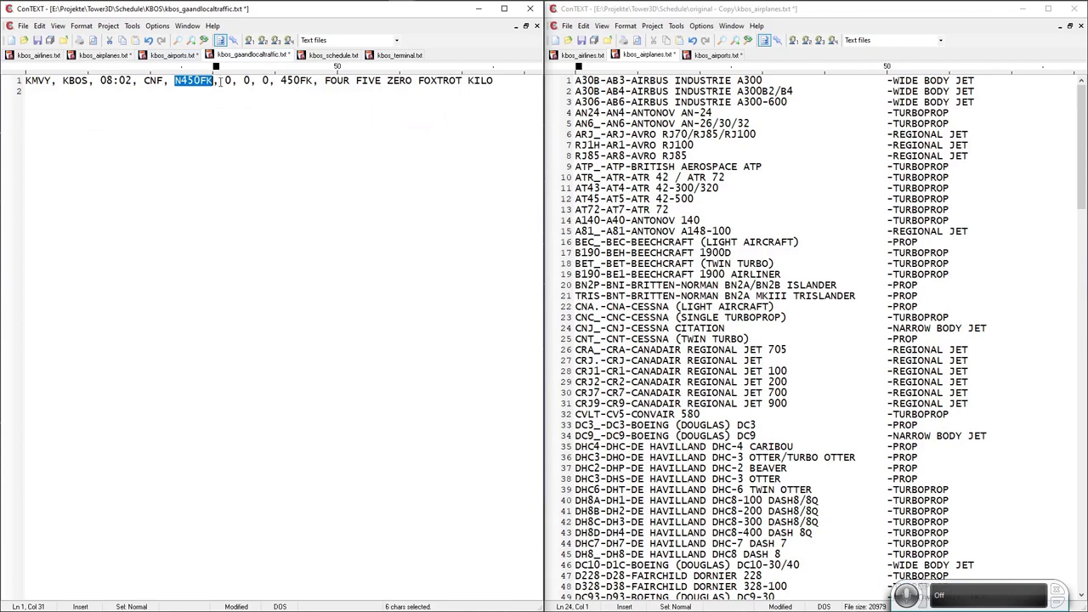
left_click_drag(224, 81, 234, 82)
key("F3")
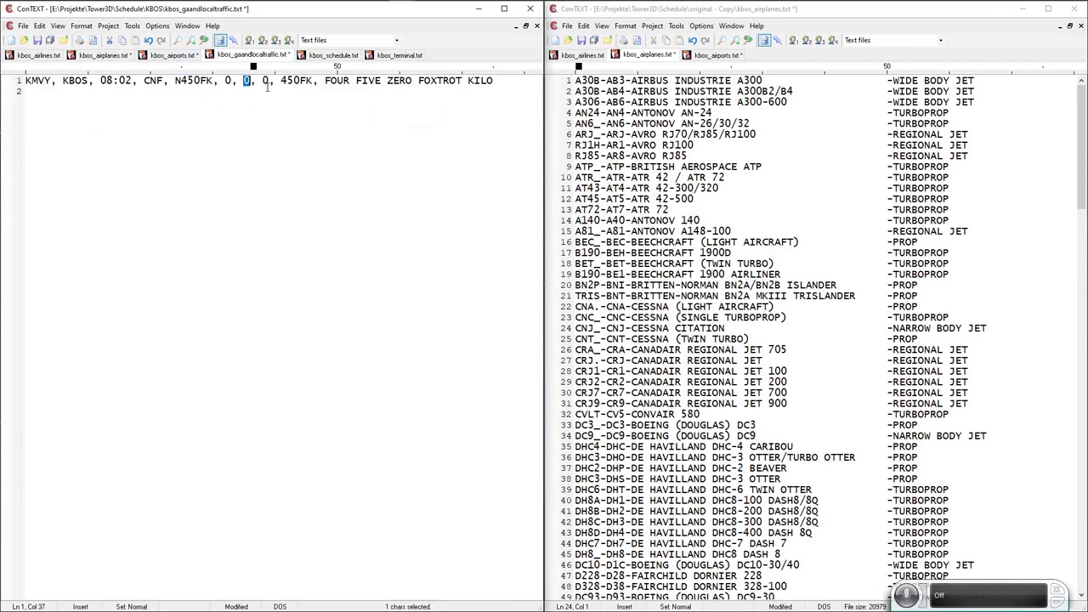
key("F3")
left_click(230, 80)
double_click(250, 80)
double_click(265, 80)
key("Escape")
double_click(266, 80)
key("Escape")
Try 1 in the first zero field after N450FK, then restore it to 0.
double_click(228, 79)
type("1")
double_click(228, 82)
type("0")
double_click(228, 80)
double_click(299, 80)
Replace the spoken callsign FOUR FIVE ZERO FOXTROT KILO with HOTEL FOX KILO.
left_click_drag(325, 80, 497, 80)
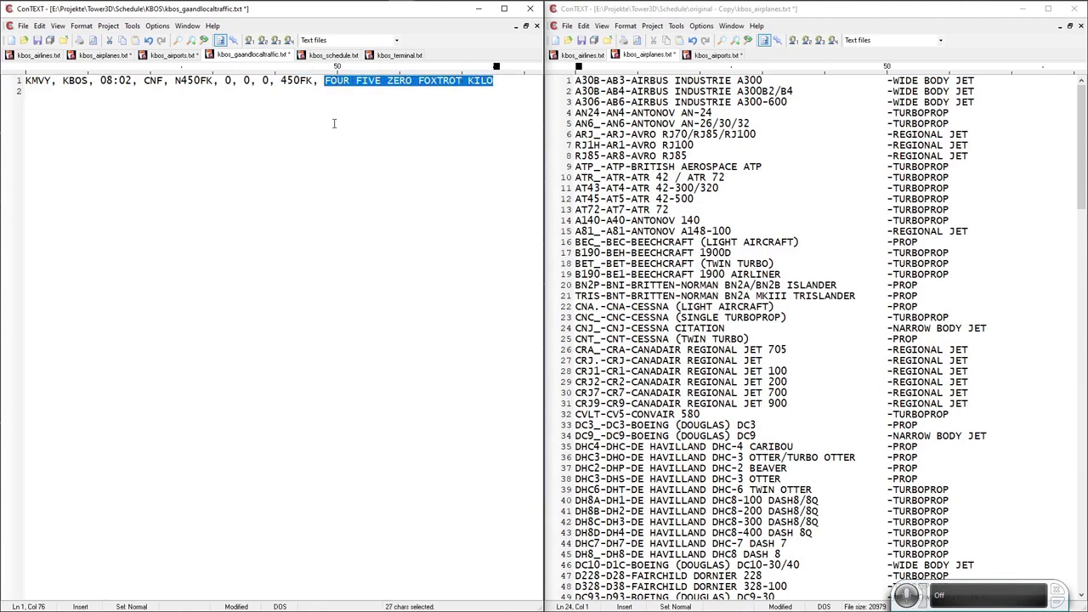
left_click(328, 80)
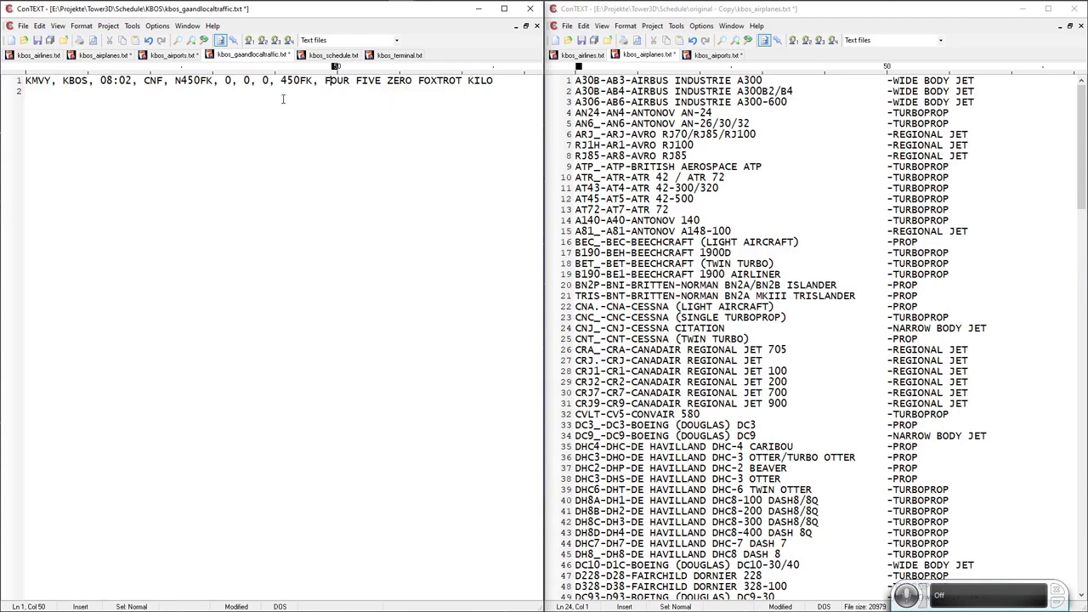
left_click_drag(182, 81, 175, 80)
left_click(496, 80)
left_click_drag(325, 83, 493, 80)
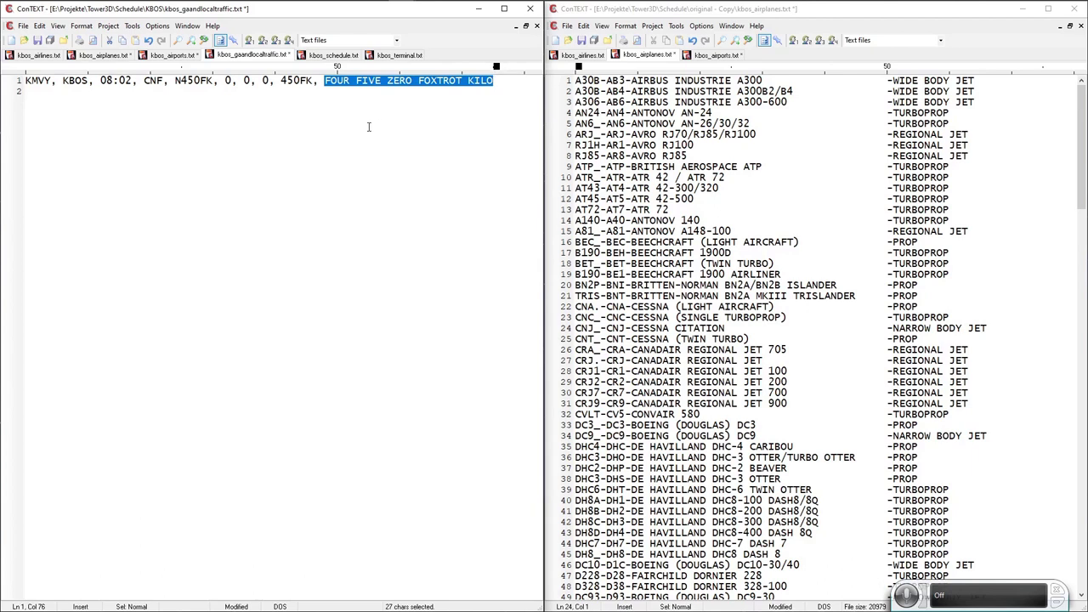
type("HO")
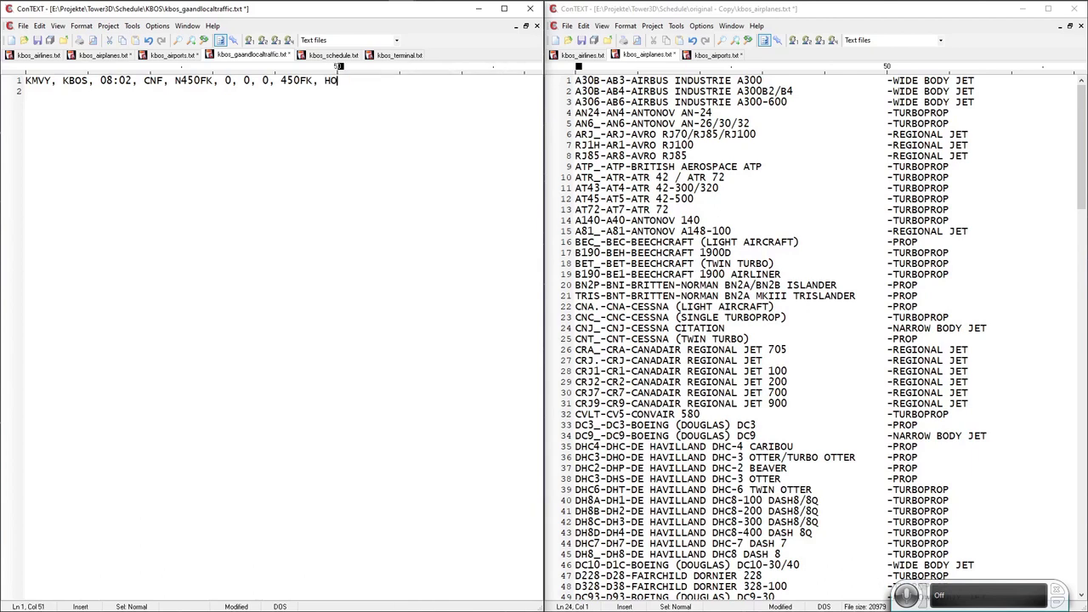
type("TEL FOX KILO")
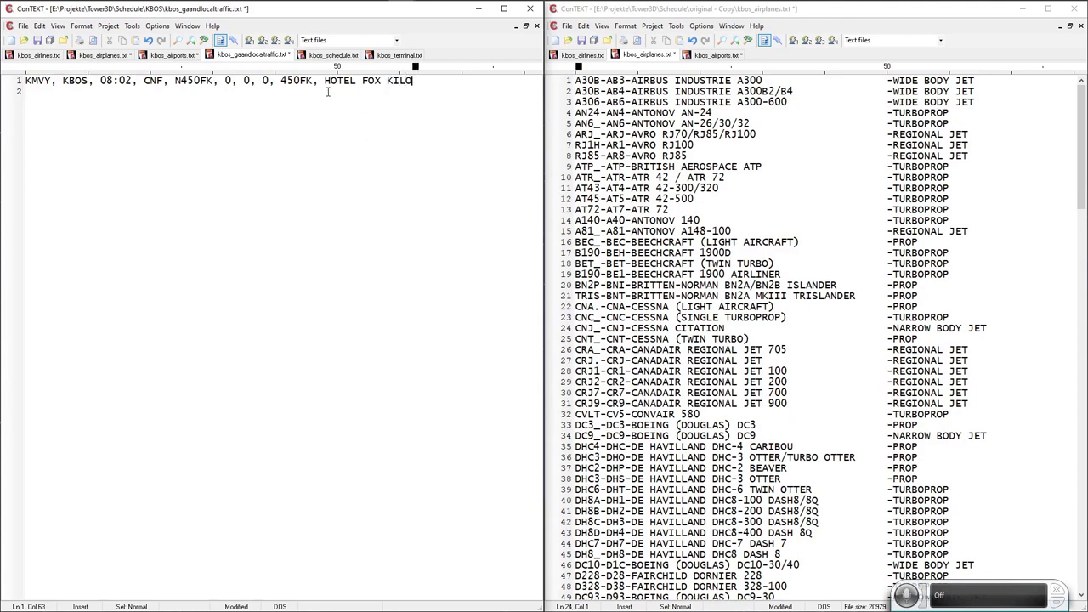
double_click(178, 81)
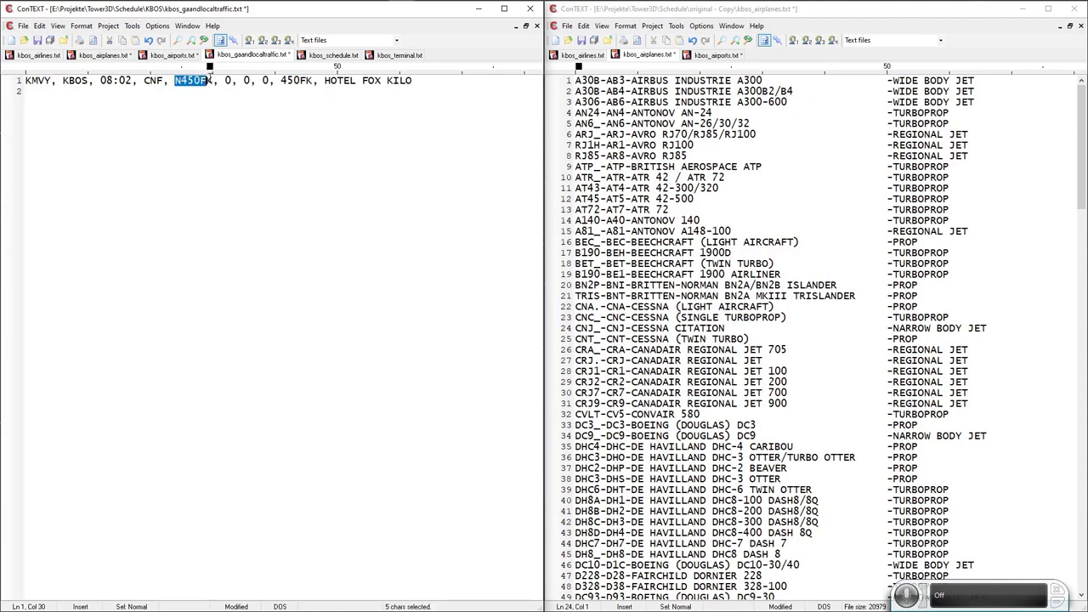
left_click_drag(324, 81, 413, 80)
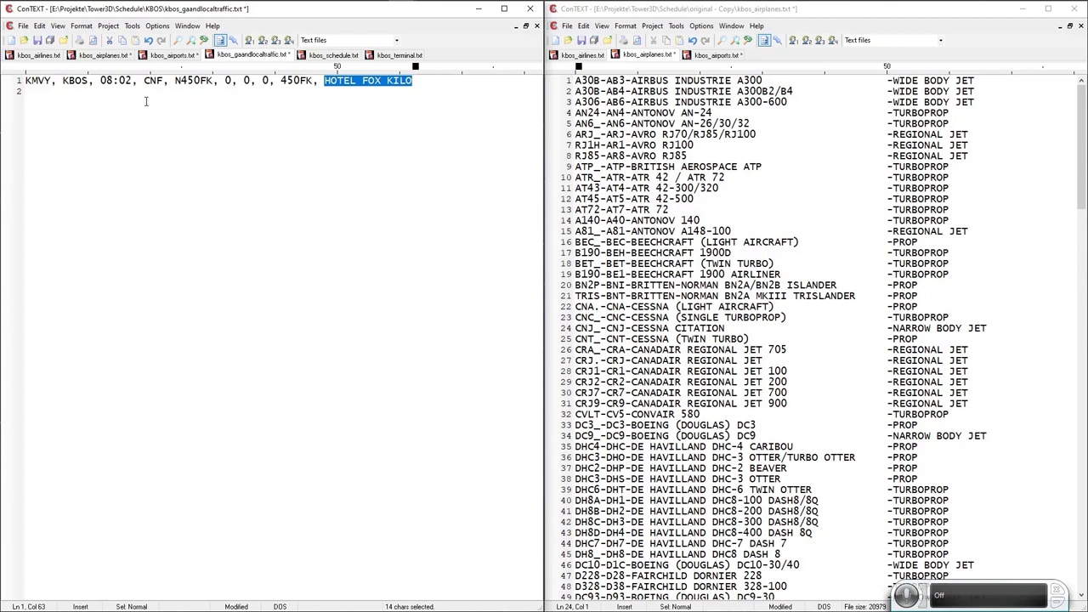
Save all open files and bring up kbos_terminal.txt.
left_click(57, 58)
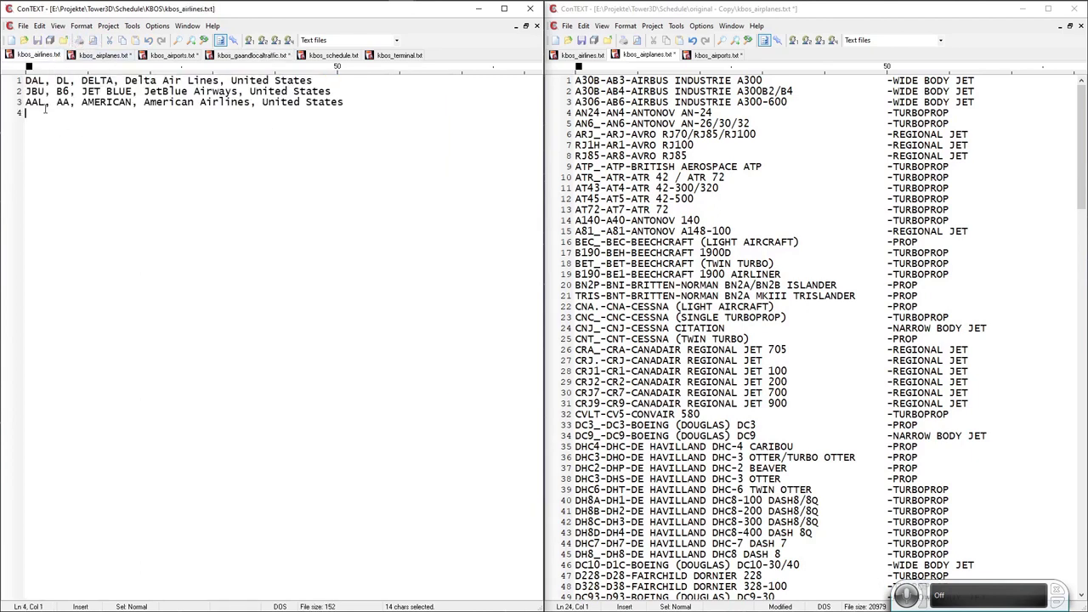
left_click(251, 57)
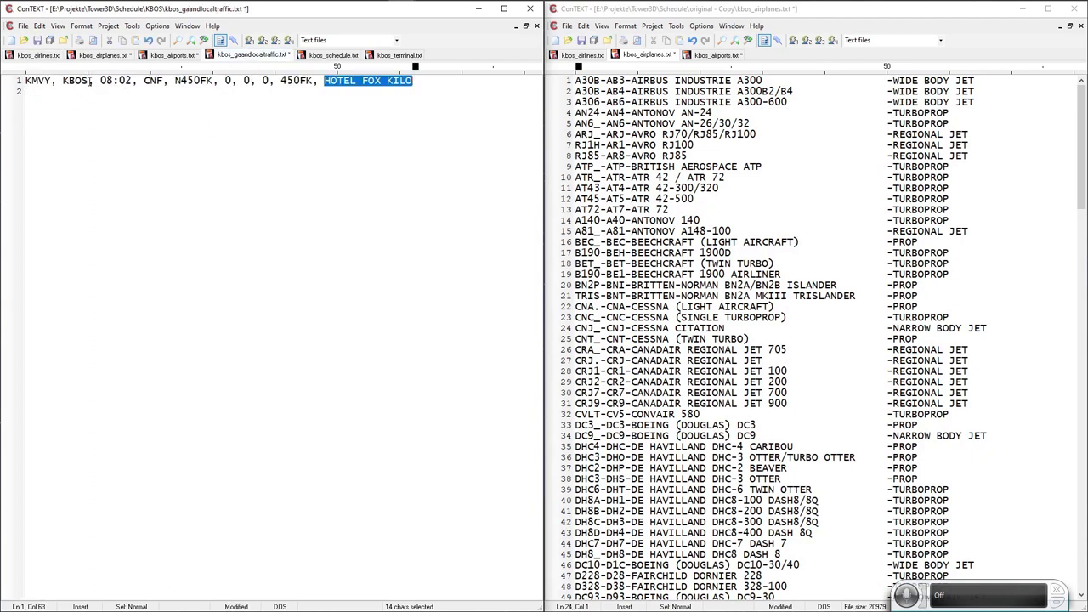
left_click(50, 41)
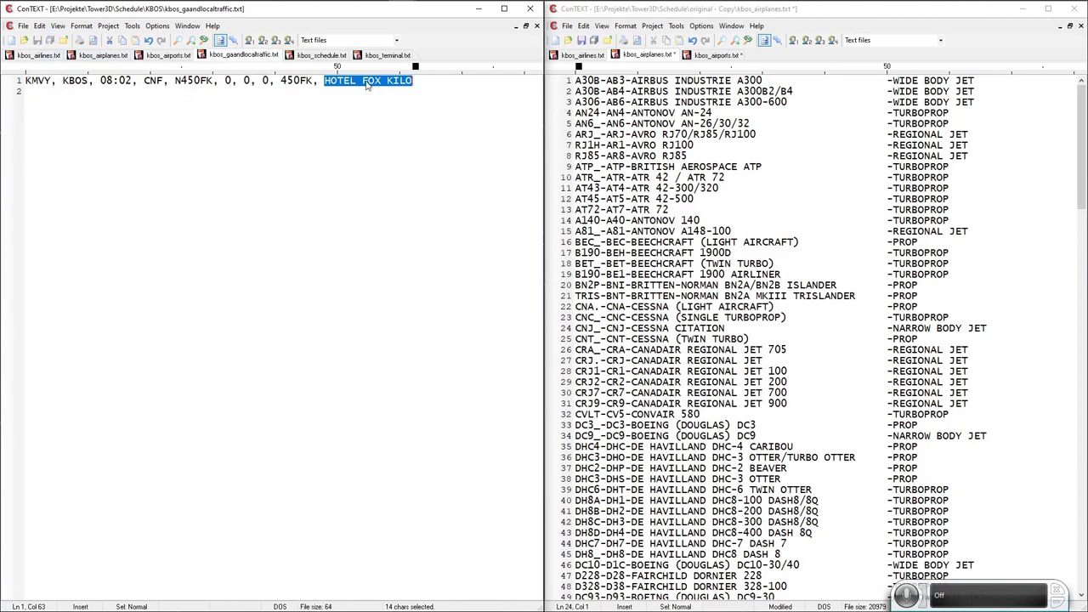
left_click(375, 58)
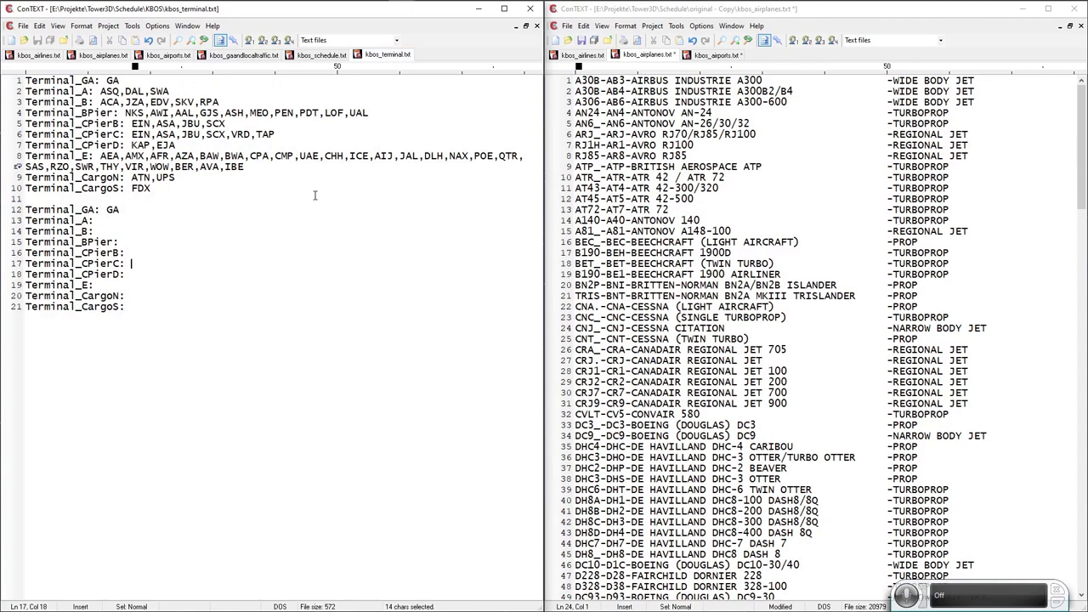
left_click_drag(170, 188, 7, 78)
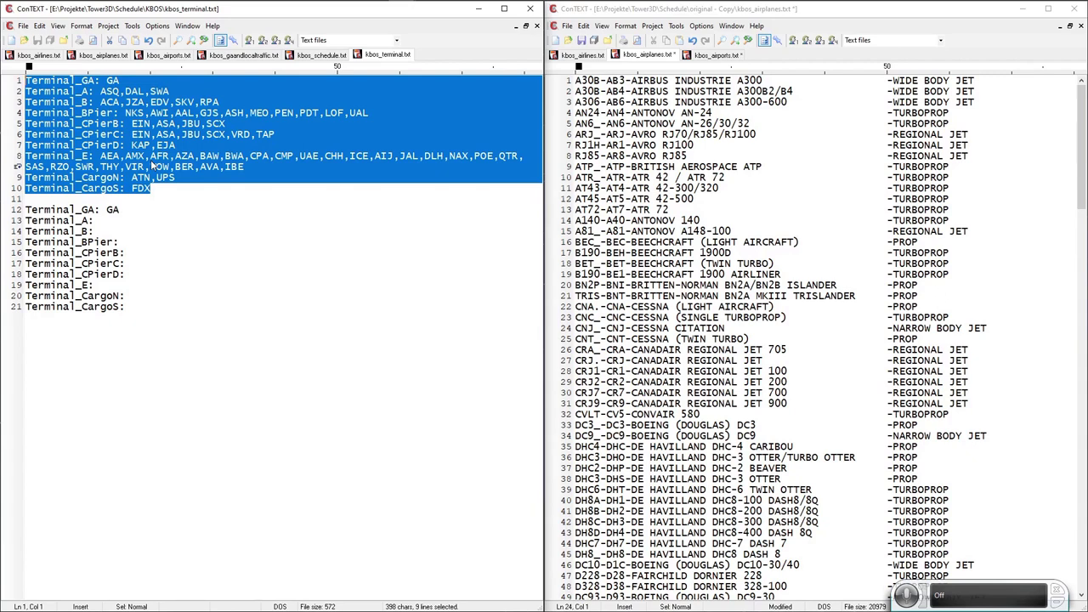
left_click(154, 220)
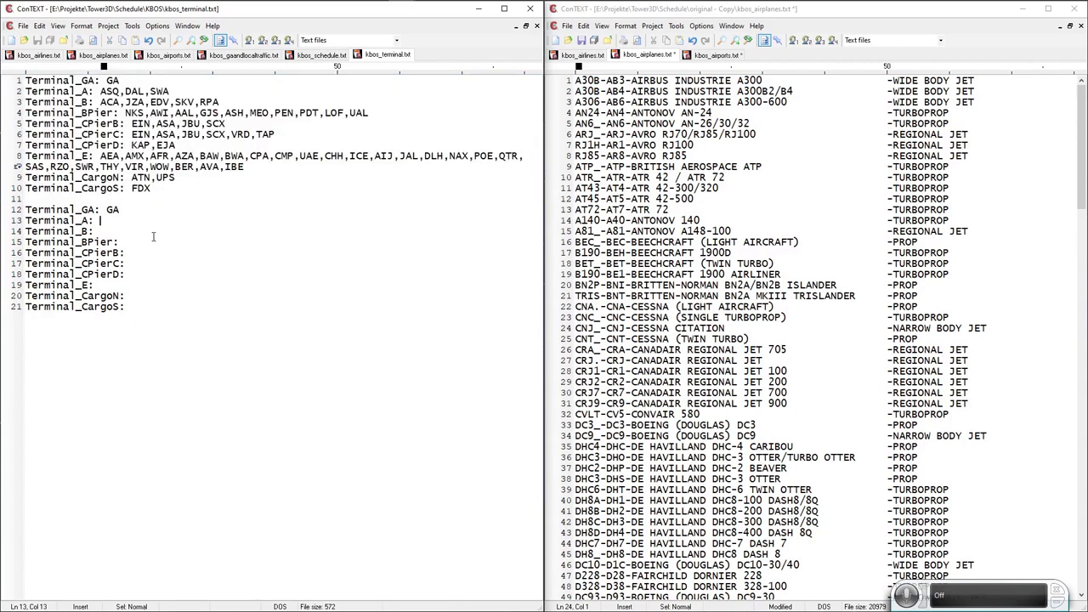
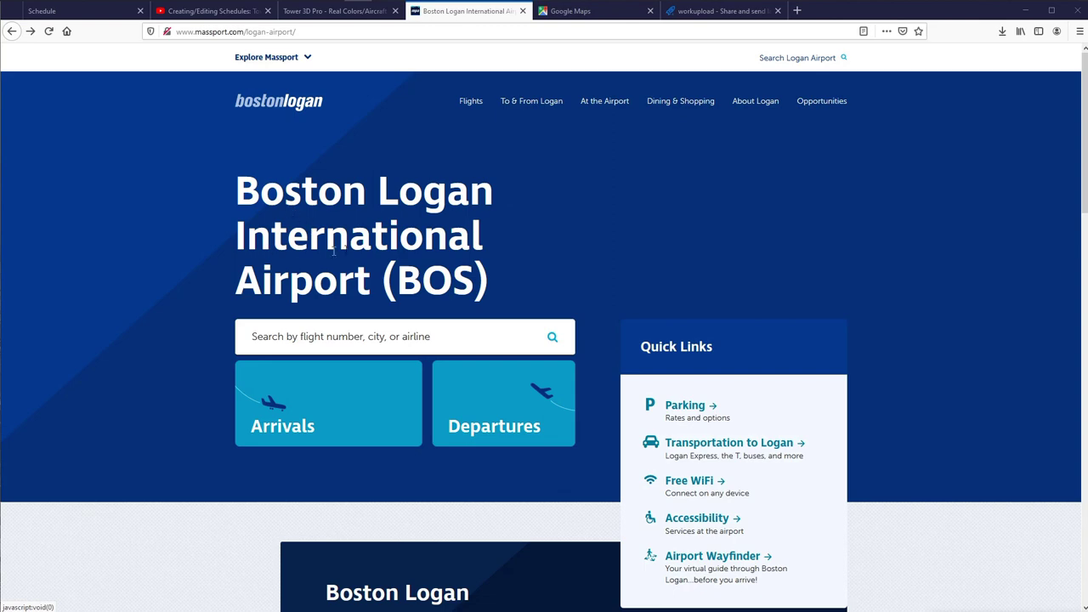
Open Logan's interactive map airline list and select Boutique Air to see its terminal.
scroll(417, 243, "down", 2)
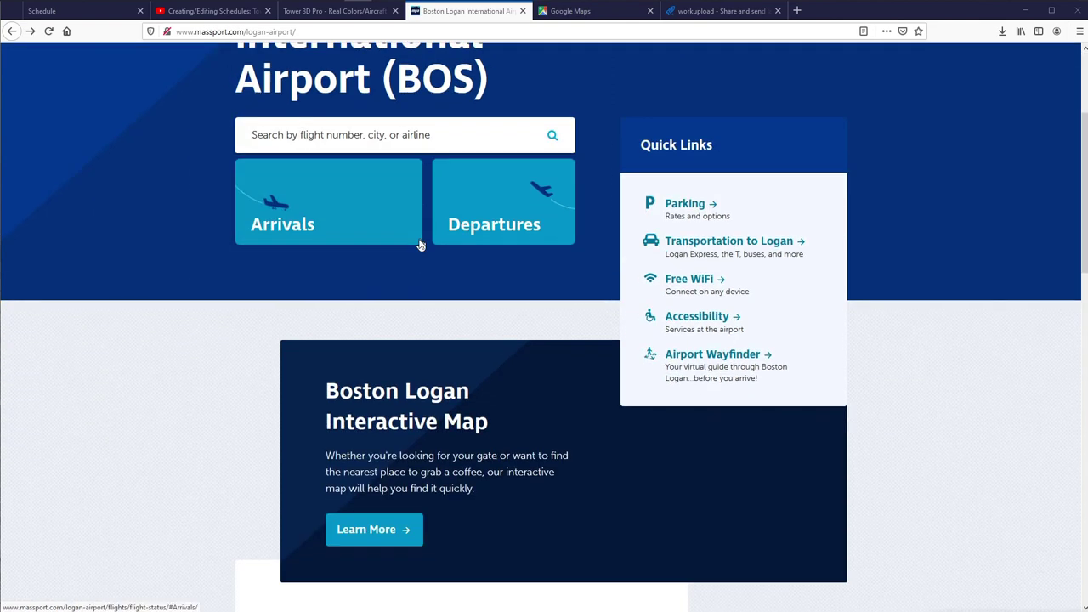
scroll(302, 306, "down", 2)
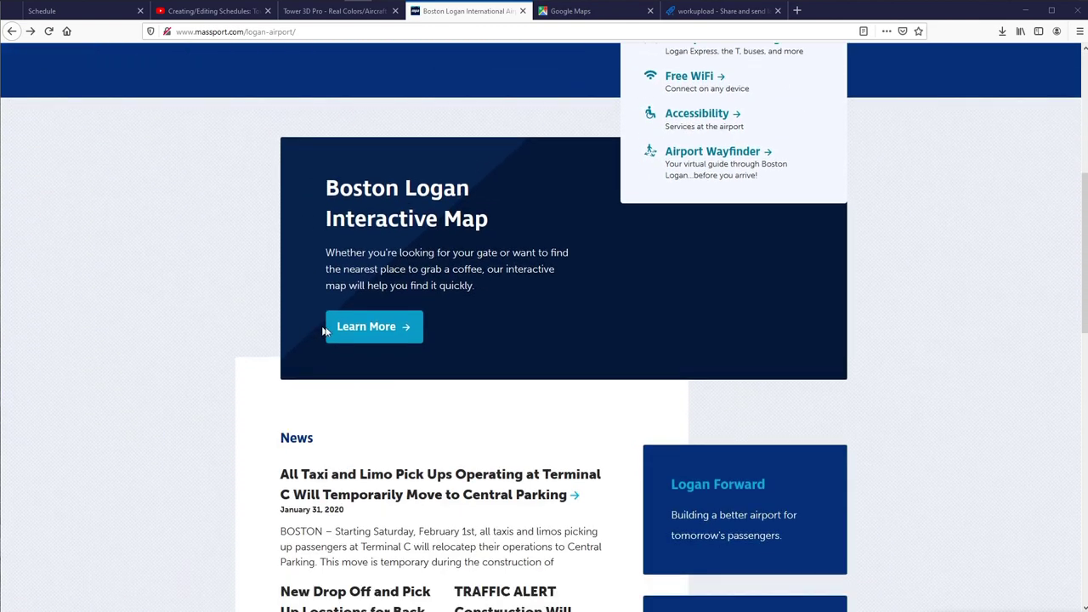
left_click(382, 327)
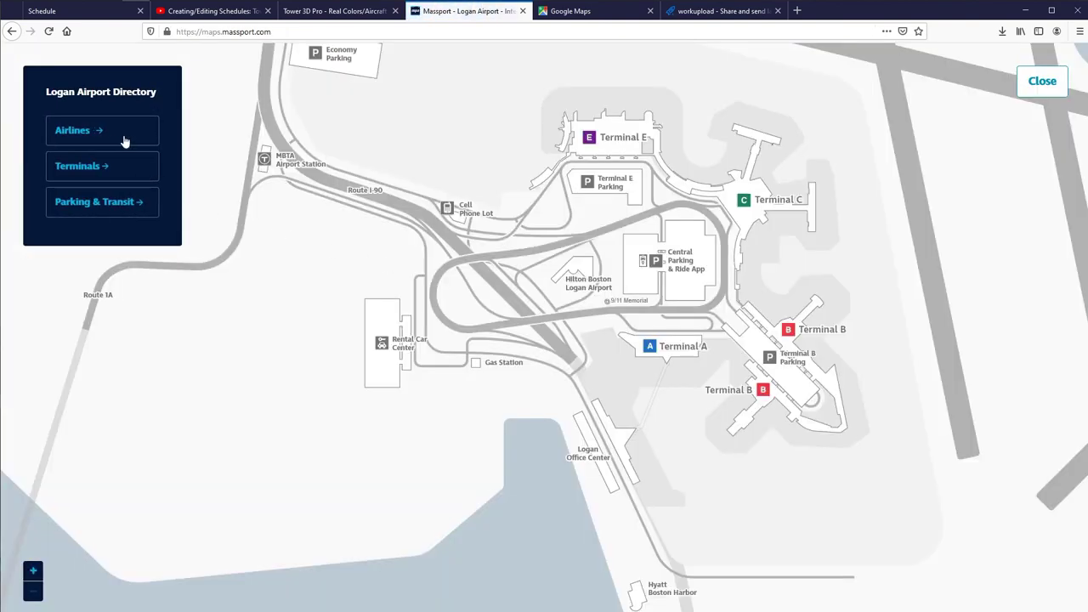
left_click(124, 141)
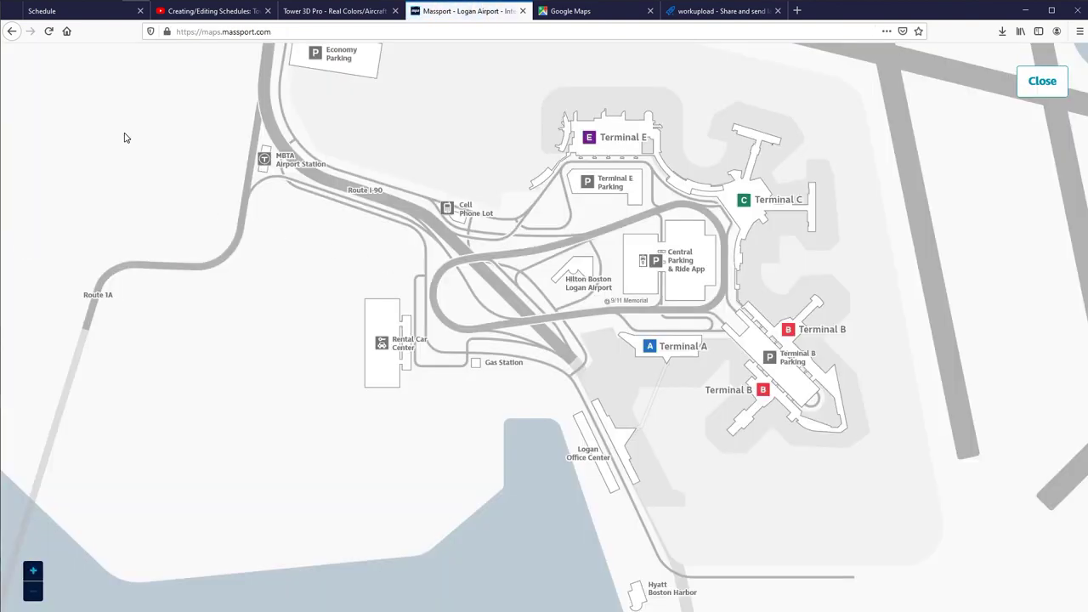
scroll(113, 179, "down", 5)
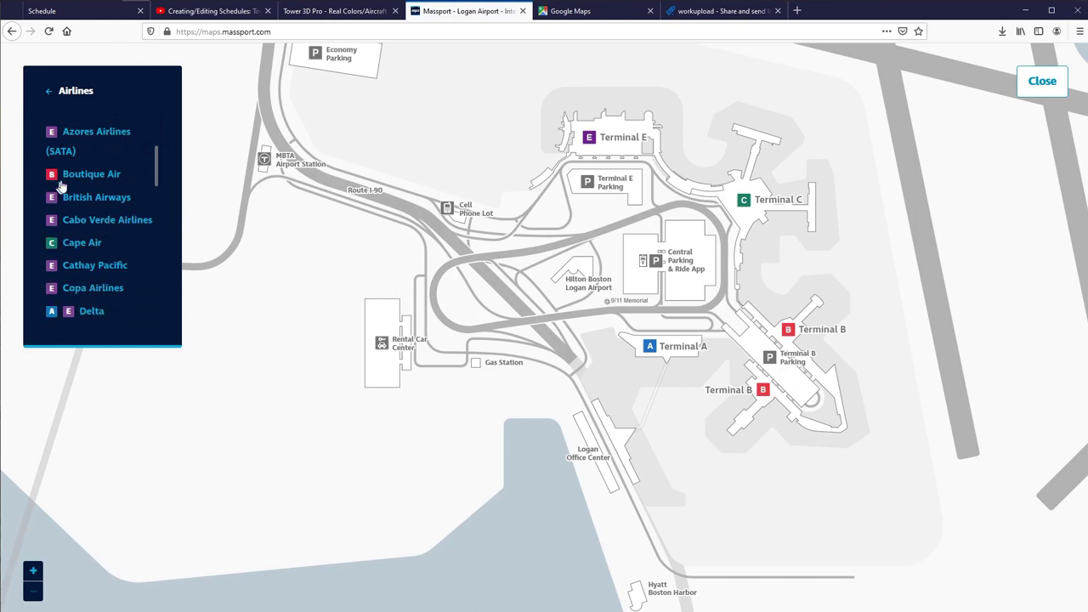
left_click(99, 175)
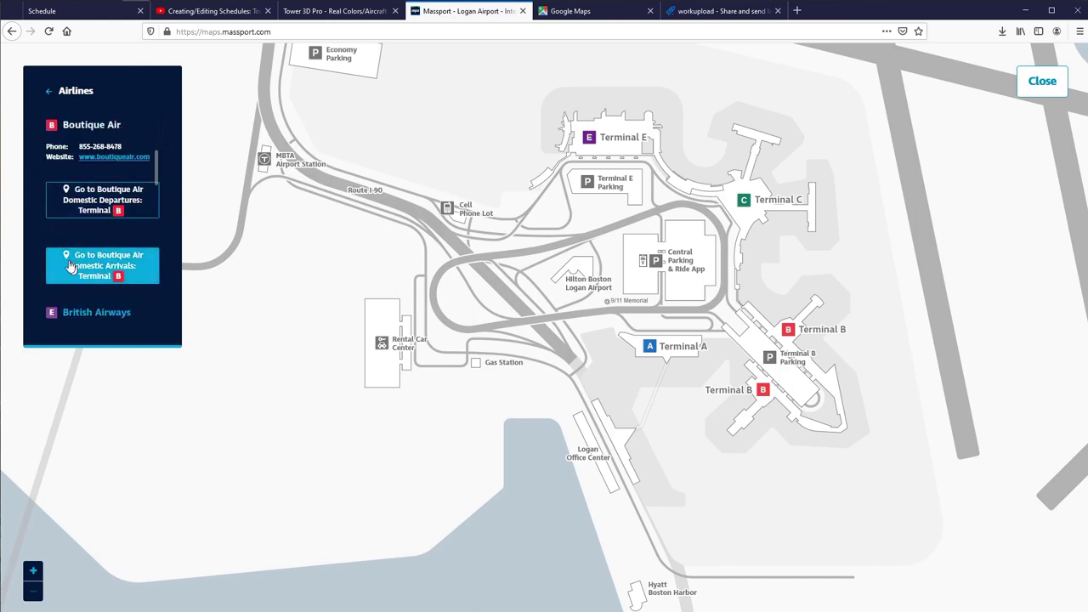
scroll(82, 255, "down", 1)
scroll(83, 265, "up", 1)
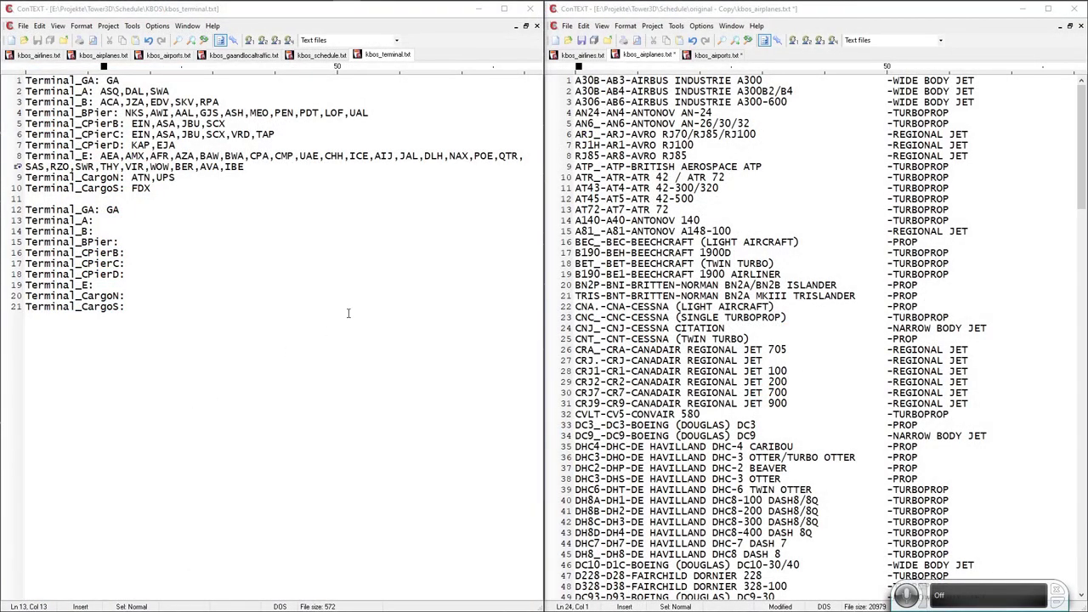
Close kbos_terminal.txt and the other ConTEXT window, discarding changes to kbos_airplanes.txt and the other modified file.
left_click(133, 231)
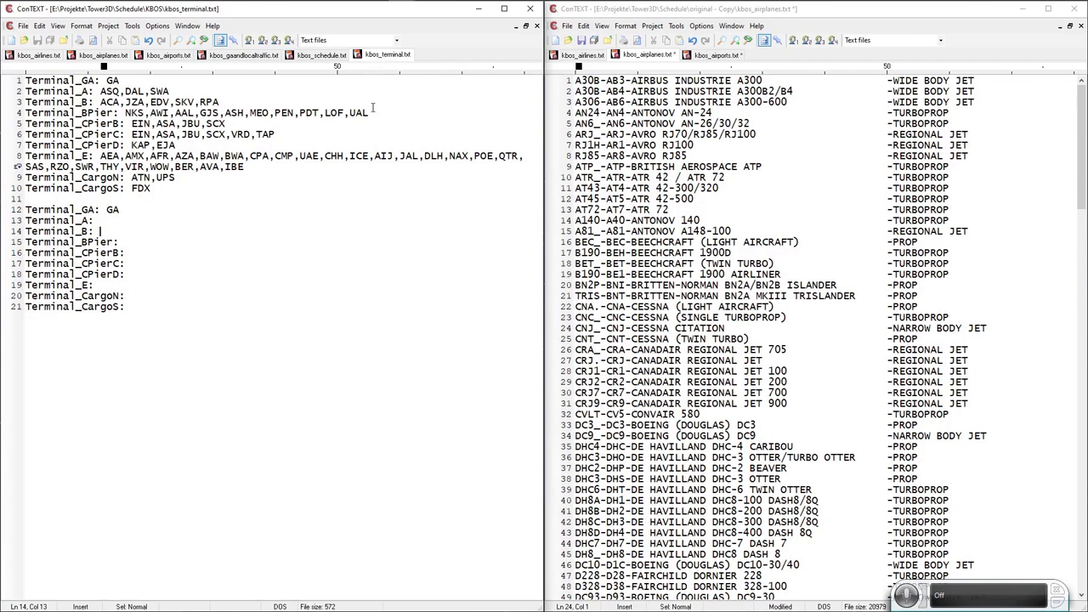
left_click(530, 9)
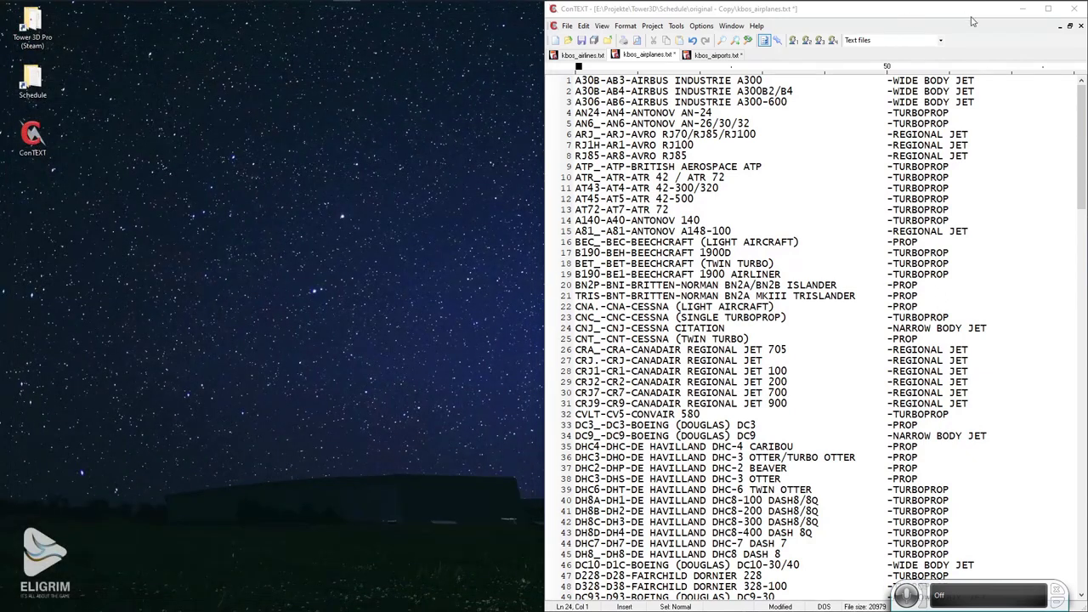
left_click(1079, 9)
left_click(574, 316)
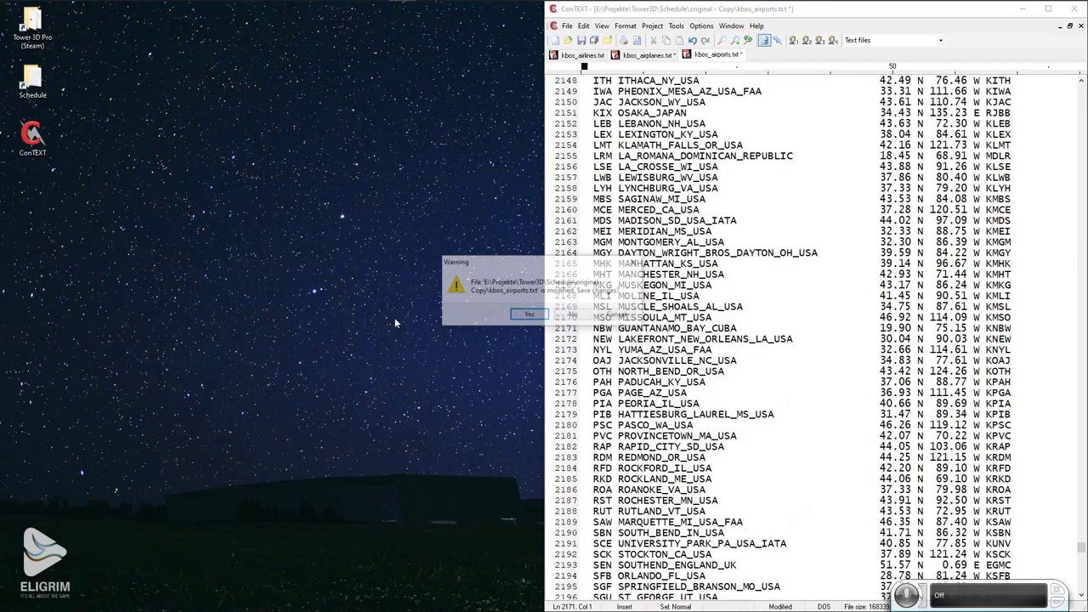
left_click(546, 317)
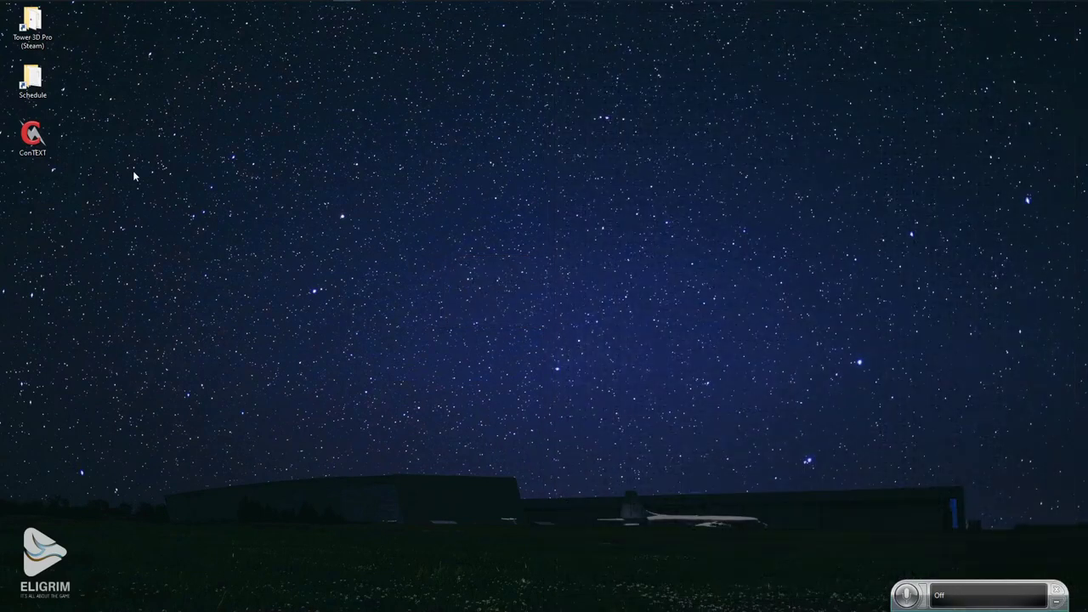
Go to Schedule > KBOS, launch ConTEXT and load kbos_terminal.txt into it.
double_click(34, 83)
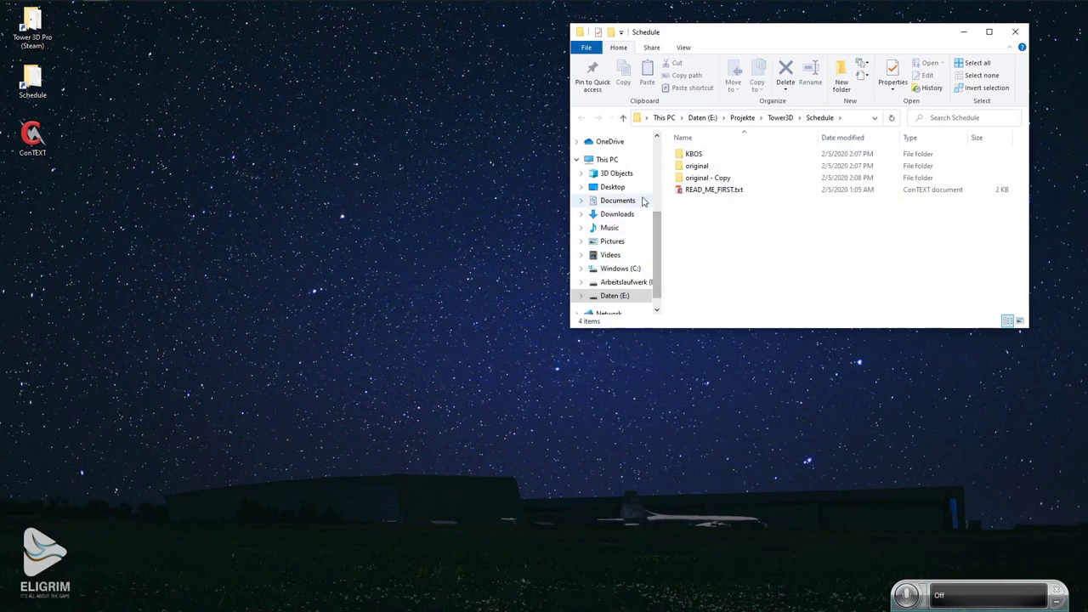
double_click(692, 154)
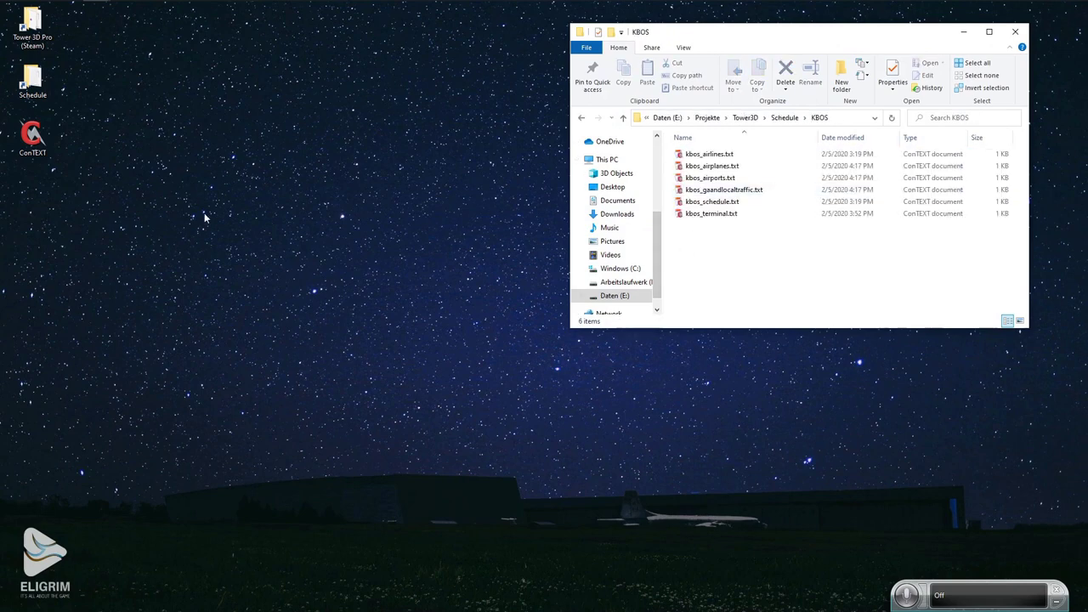
double_click(32, 136)
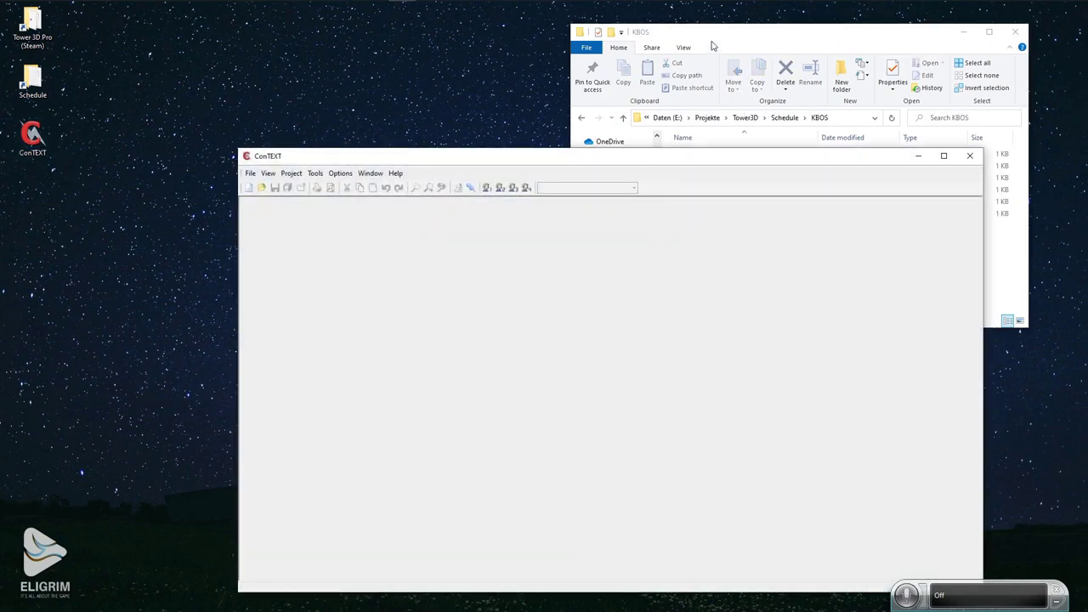
left_click(713, 44)
left_click_drag(710, 213, 426, 298)
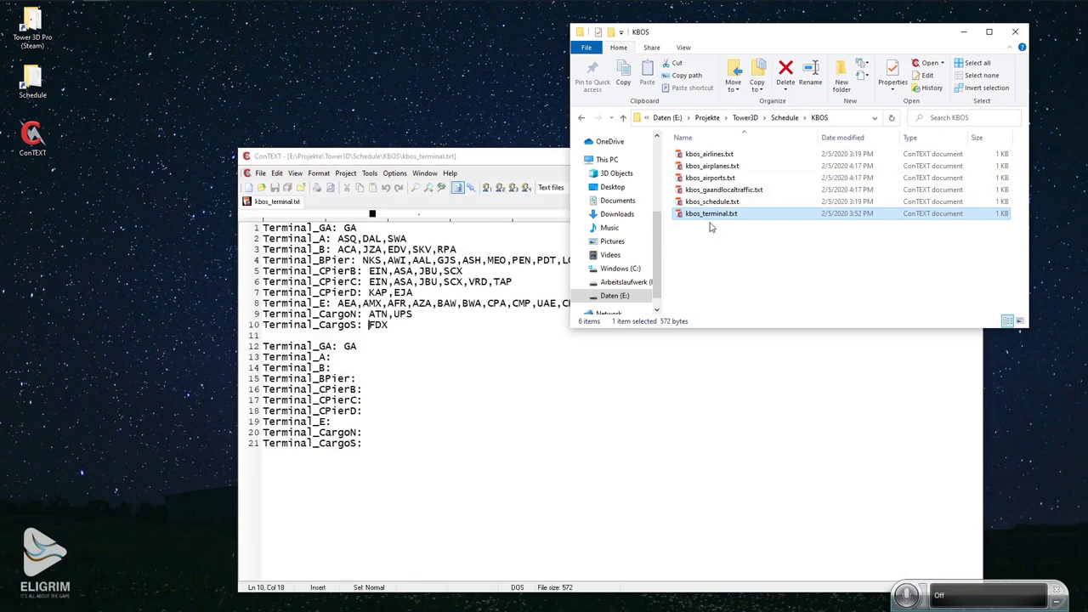
left_click(464, 152)
left_click_drag(463, 152, 365, 134)
Open kbos_airlines.txt in a second editor, close Explorer and dock it on the right half.
left_click(740, 262)
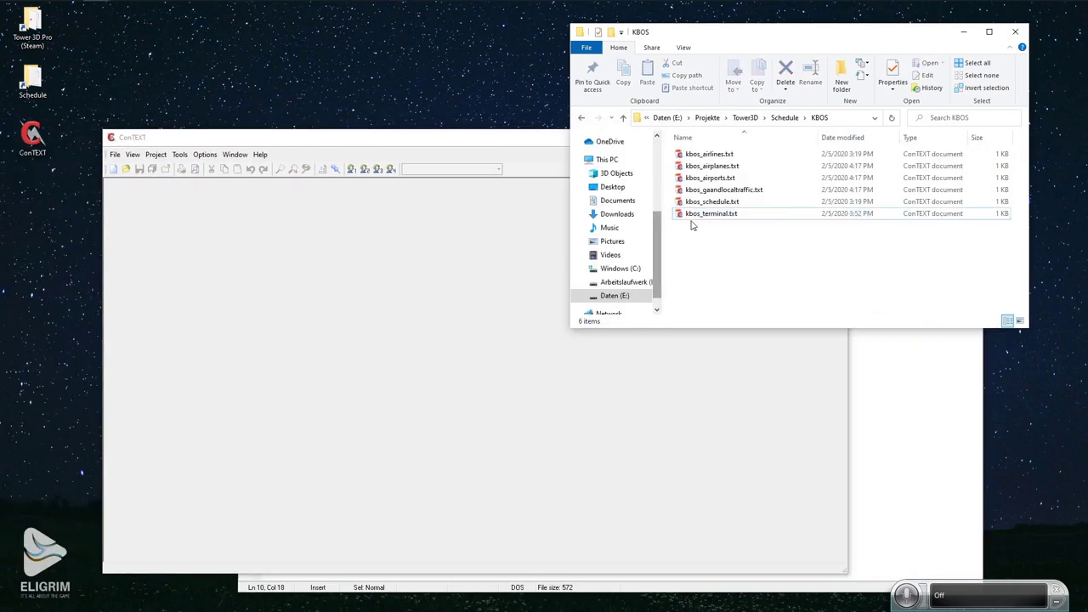
double_click(714, 156)
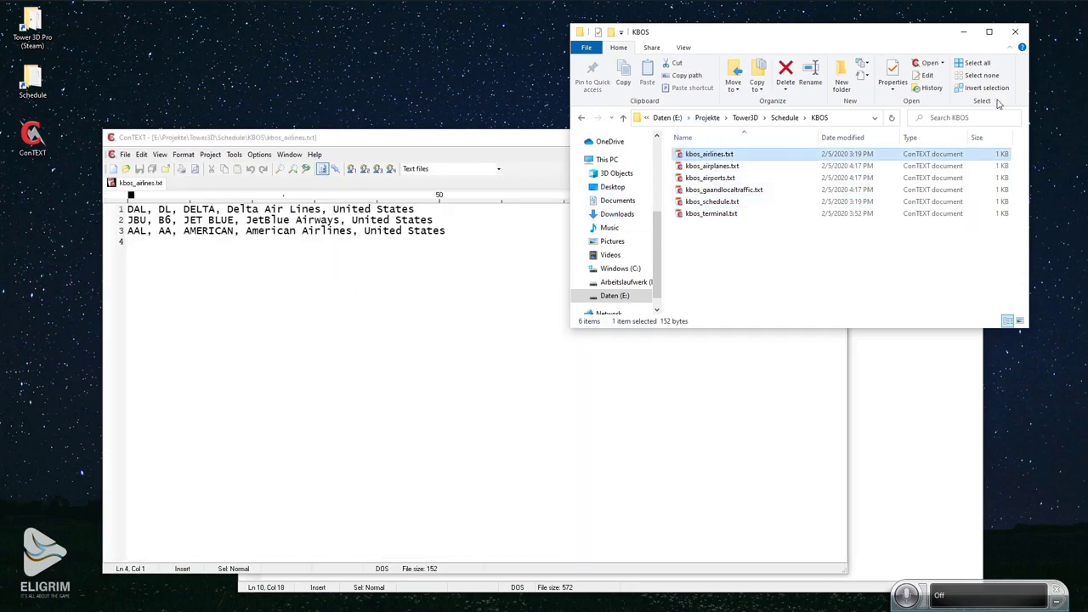
left_click(1014, 34)
left_click_drag(571, 146, 1086, 136)
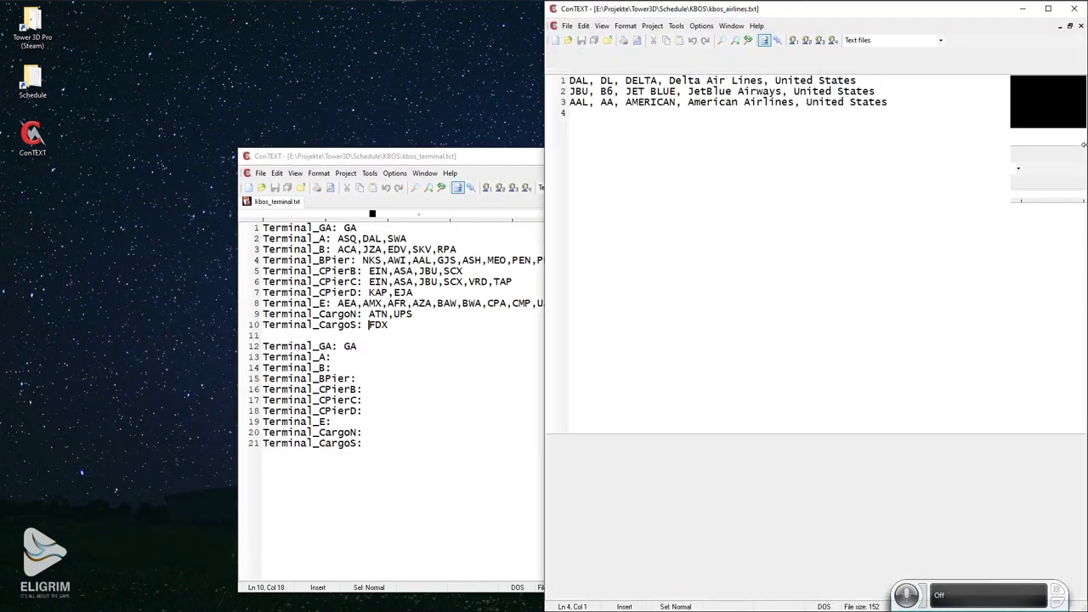
left_click_drag(524, 161, 2, 170)
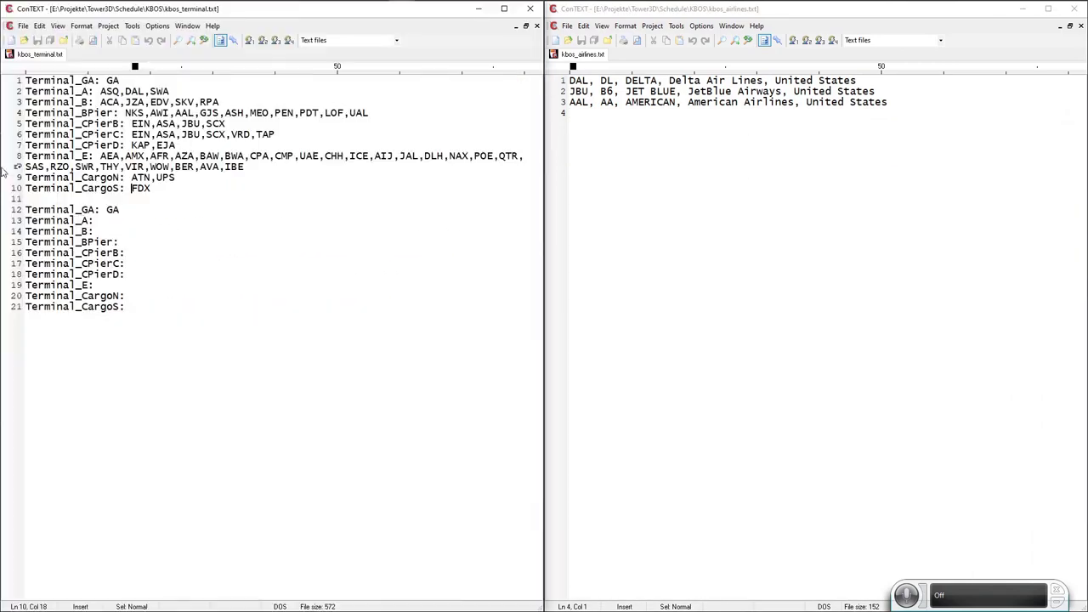
Copy DAL from the airlines file and add it to the new Terminal_A line.
double_click(580, 81)
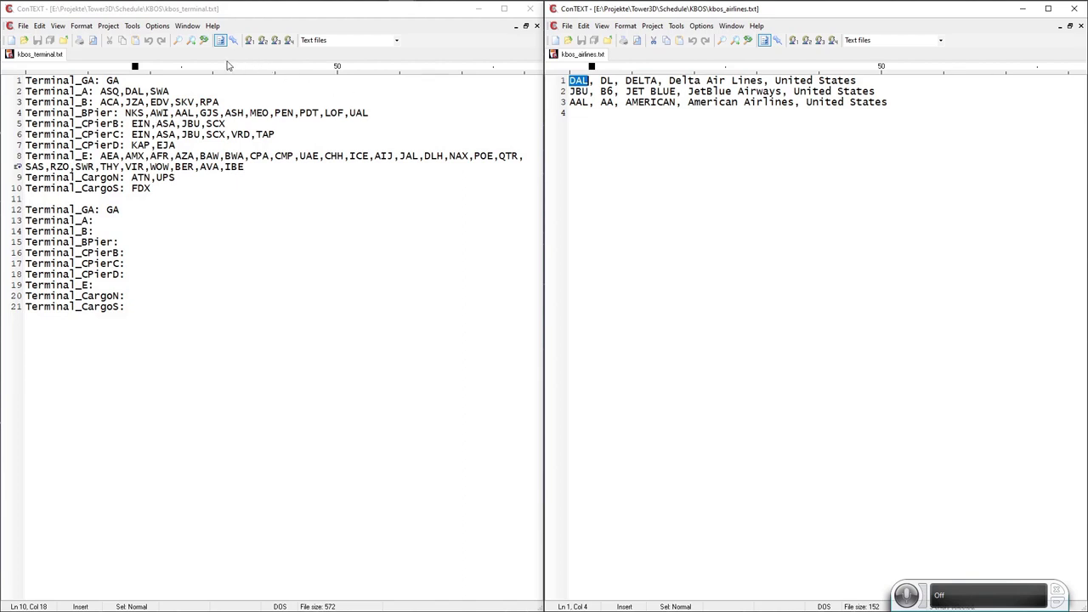
left_click(177, 40)
type("DAL")
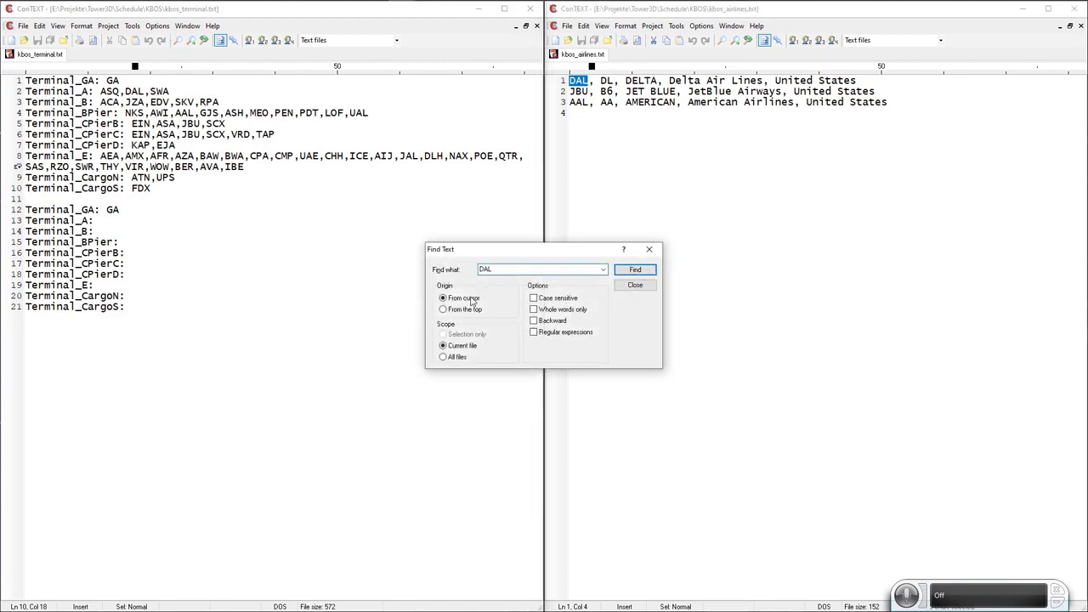
left_click(442, 309)
left_click(645, 270)
key("ctrl+c")
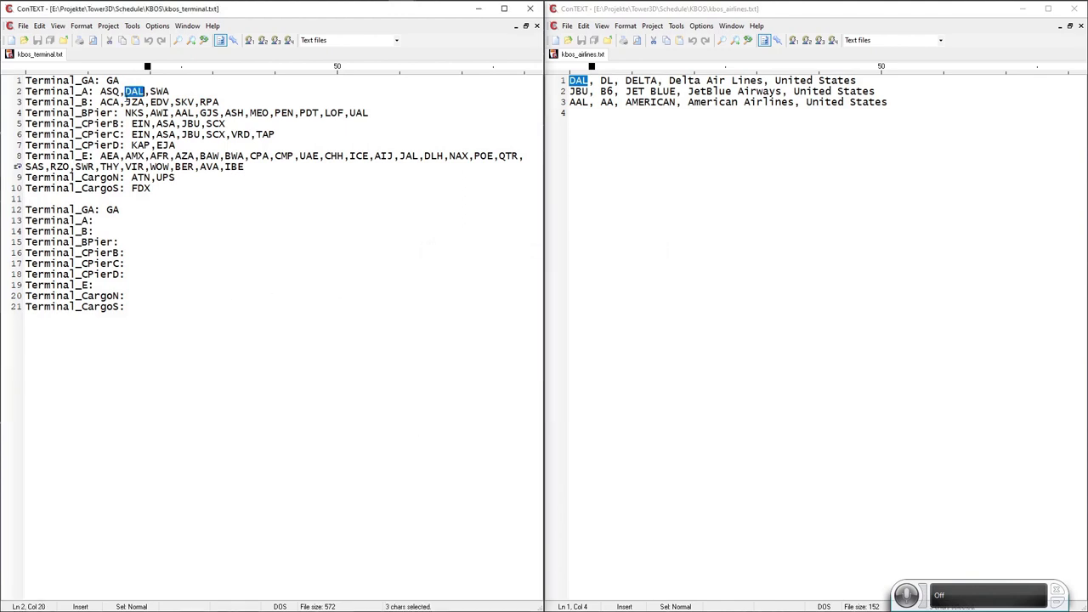
left_click(125, 220)
key("ctrl+v")
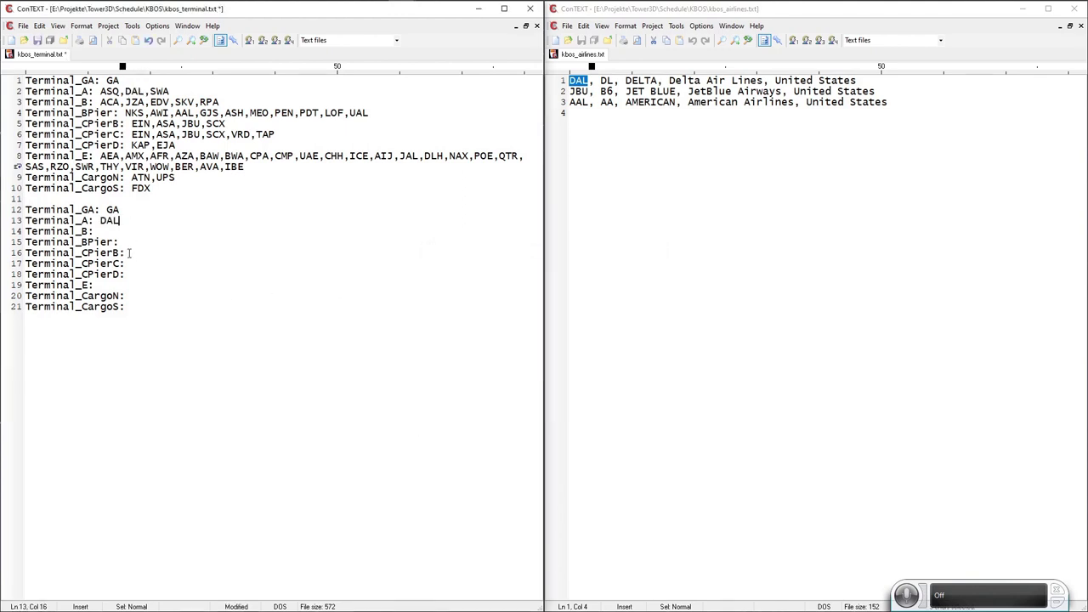
Copy JBU, locate it in the terminal file, and add it to Terminal_CPierB and Terminal_CPierC.
double_click(579, 91)
key("ctrl+c")
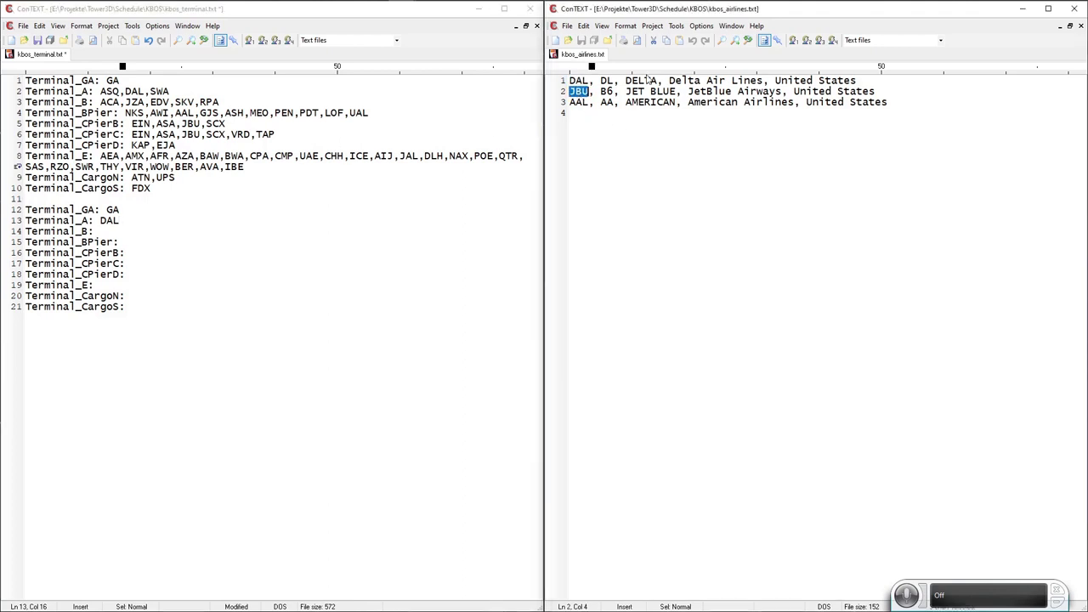
left_click(721, 40)
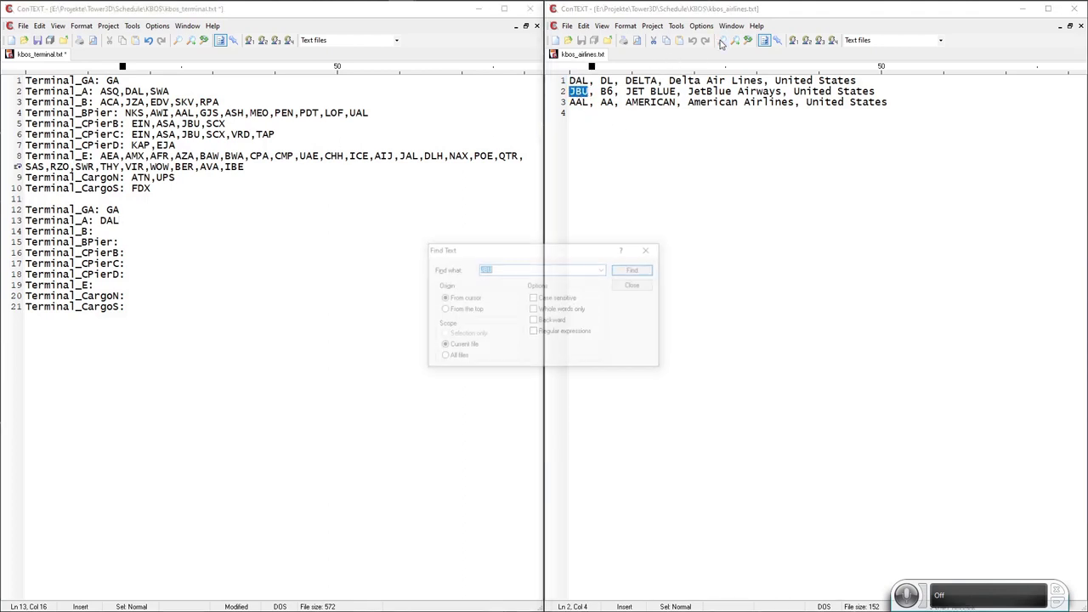
left_click(634, 285)
left_click(177, 40)
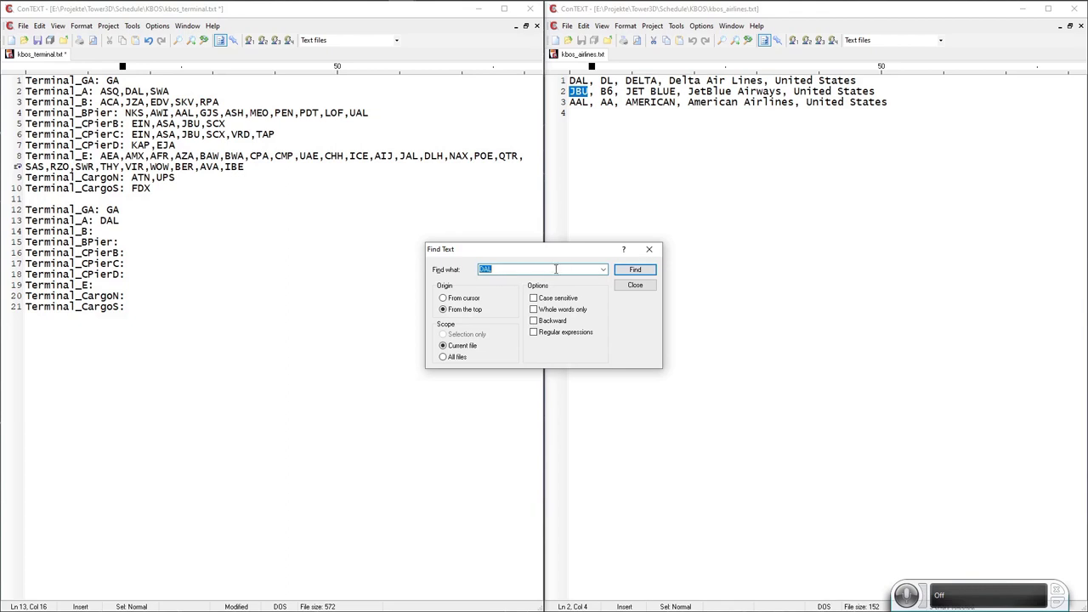
key("ctrl+v")
left_click(633, 270)
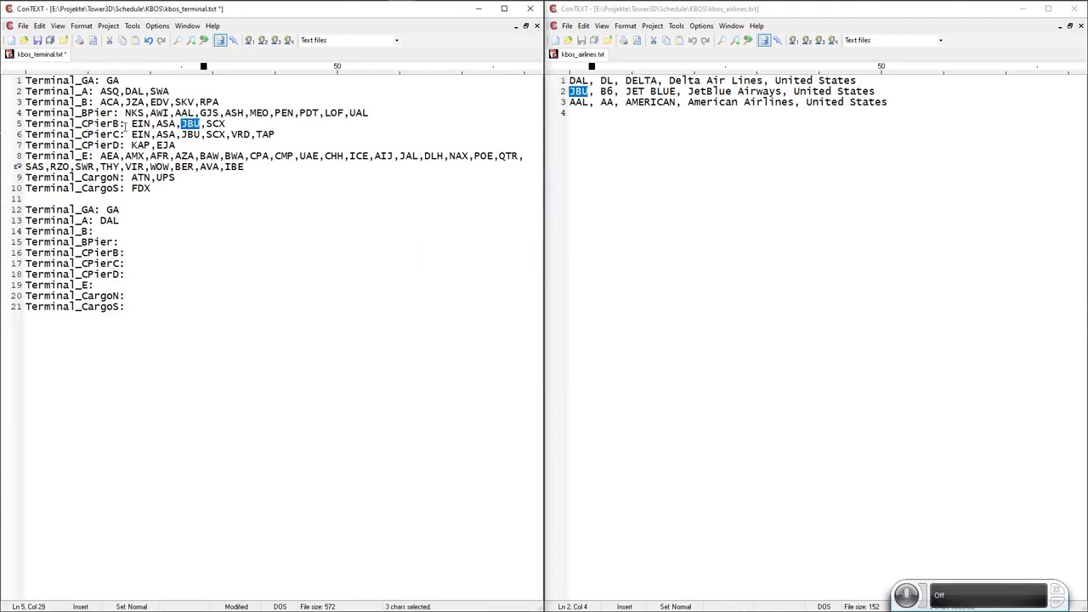
left_click(192, 40)
key("ctrl+c")
left_click(153, 252)
key("ctrl+v")
left_click(144, 263)
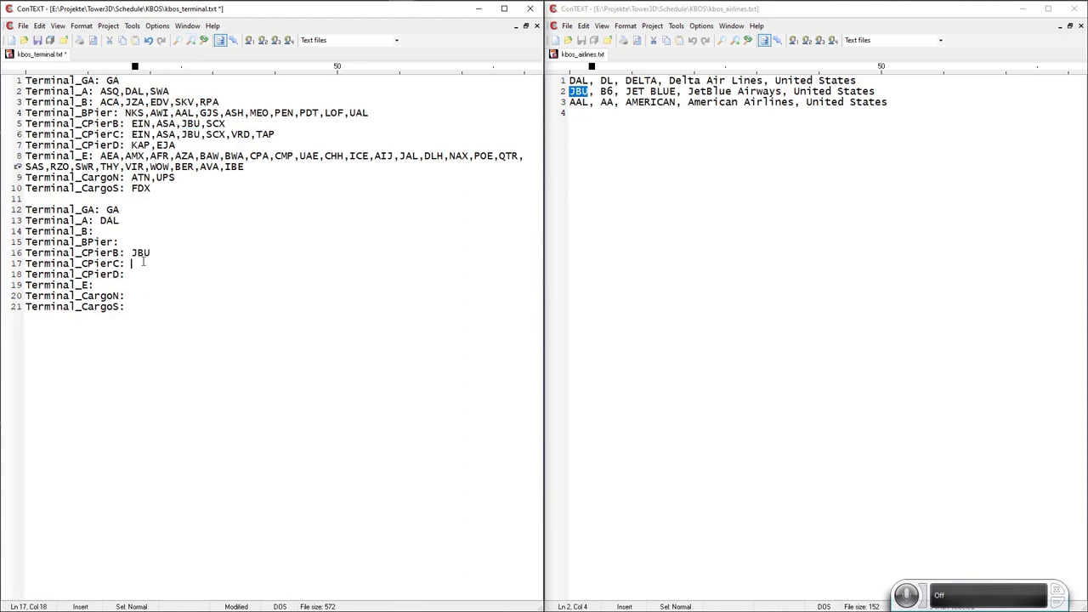
key("ctrl+v")
Copy AAL, locate it in the terminal file, and add it to Terminal_BPier.
double_click(573, 103)
key("ctrl+c")
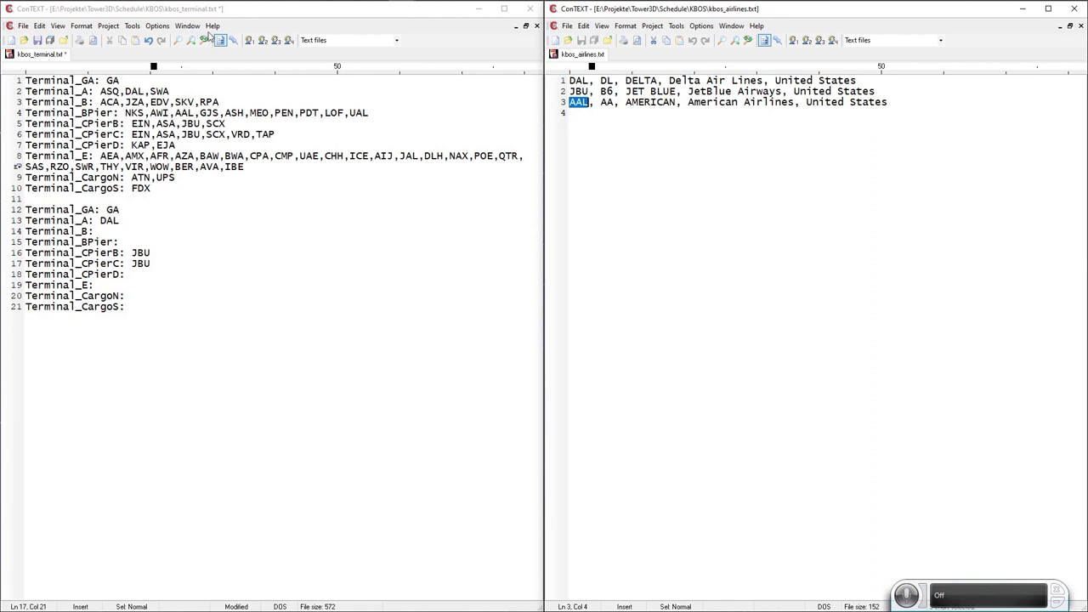
left_click(178, 40)
key("ctrl+v")
key("Return")
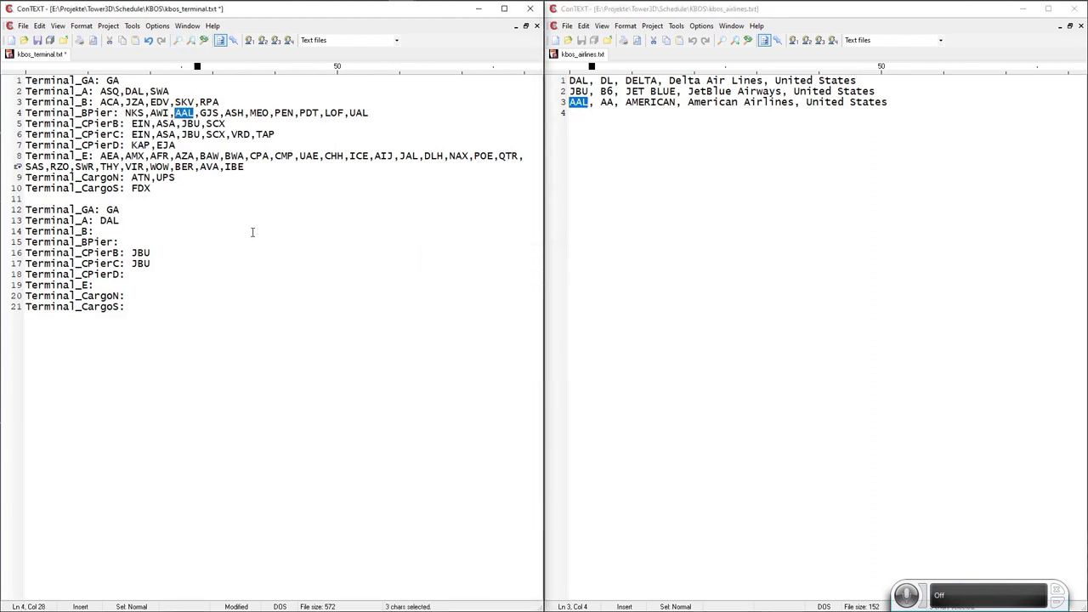
left_click(132, 241)
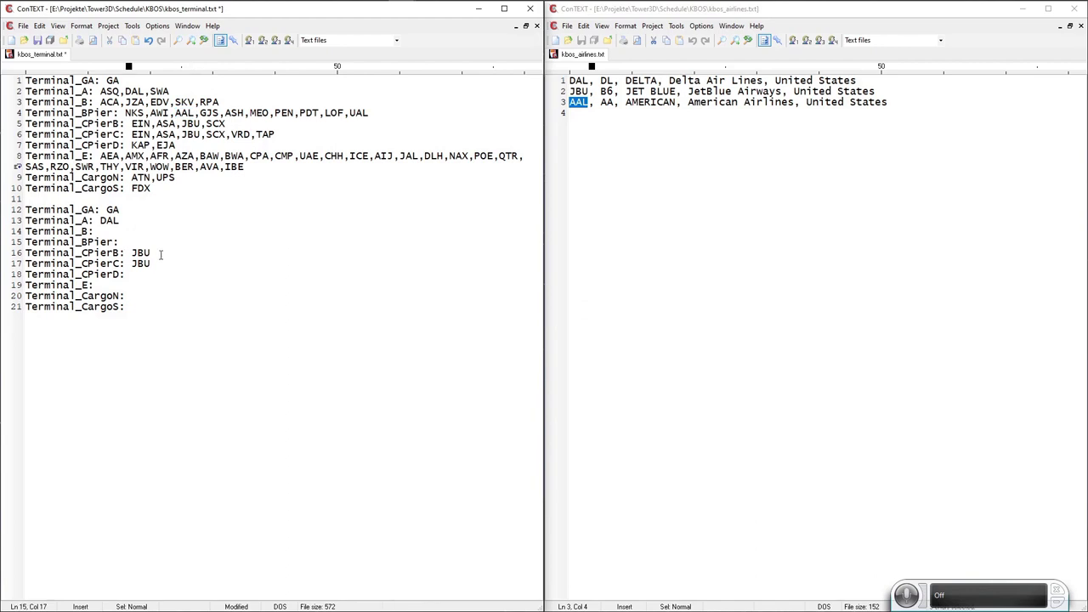
key("ctrl+v")
Delete the original ten terminal lines from kbos_terminal.txt.
left_click(47, 198)
key("shift+Up")
key("shift+Up")
key("shift+Up")
key("shift+Up")
key("shift+Up")
key("shift+Up")
key("shift+Up")
key("shift+Up")
key("shift+Up")
key("shift+Up")
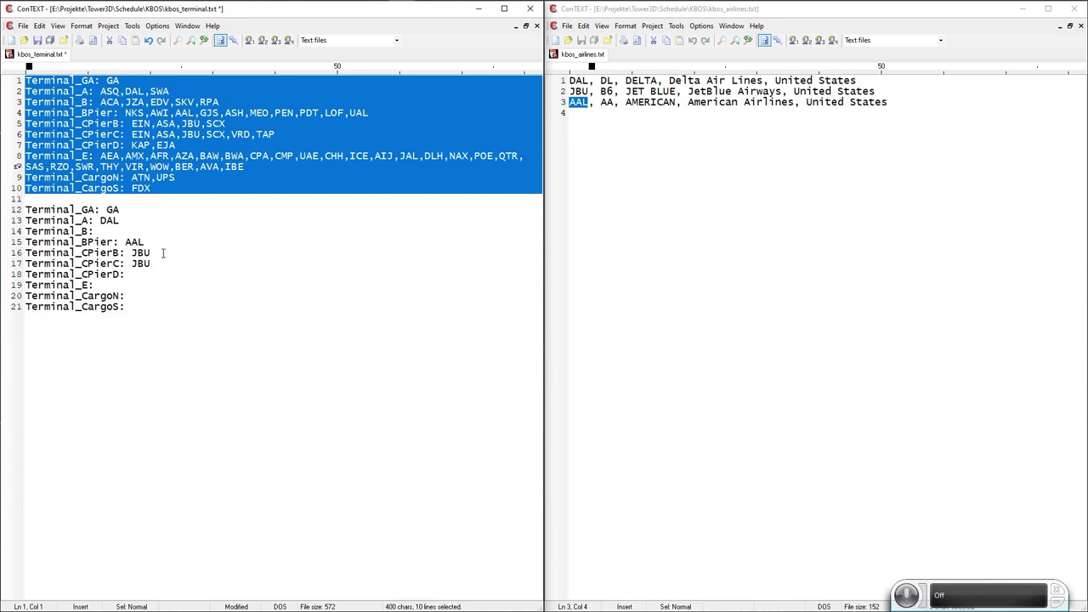
key("Delete")
key("Delete")
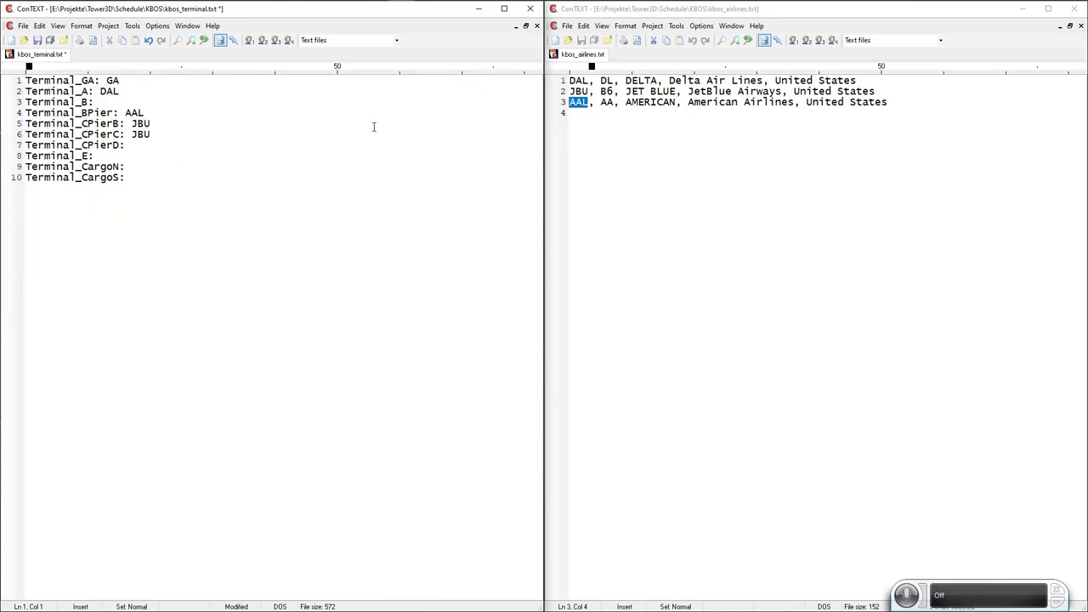
Check the remaining Terminal_GA and Terminal_CargoN lines, save kbos_terminal.txt, and close the airlines window.
double_click(113, 80)
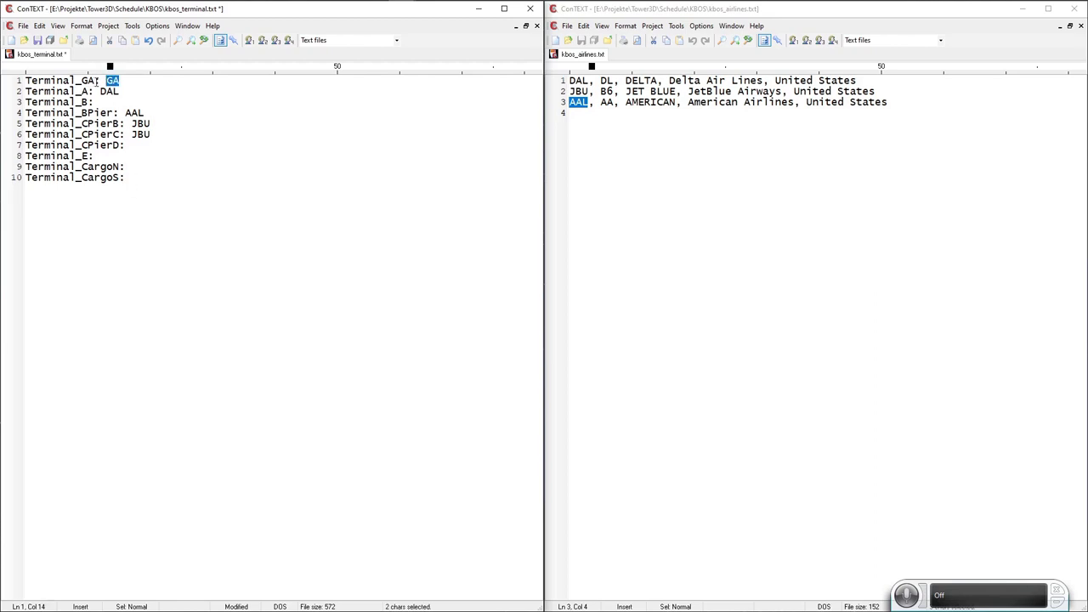
left_click_drag(96, 80, 25, 80)
key("End")
left_click(192, 165)
left_click(37, 40)
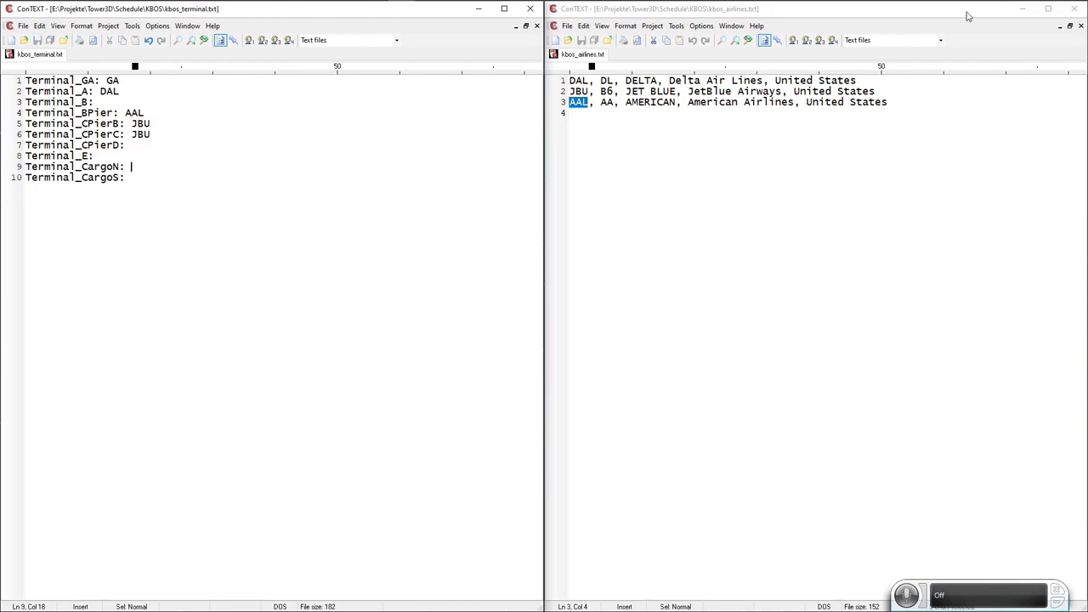
left_click(1074, 10)
Close the terminal editor and select all six text files in Schedule > KBOS.
left_click(528, 10)
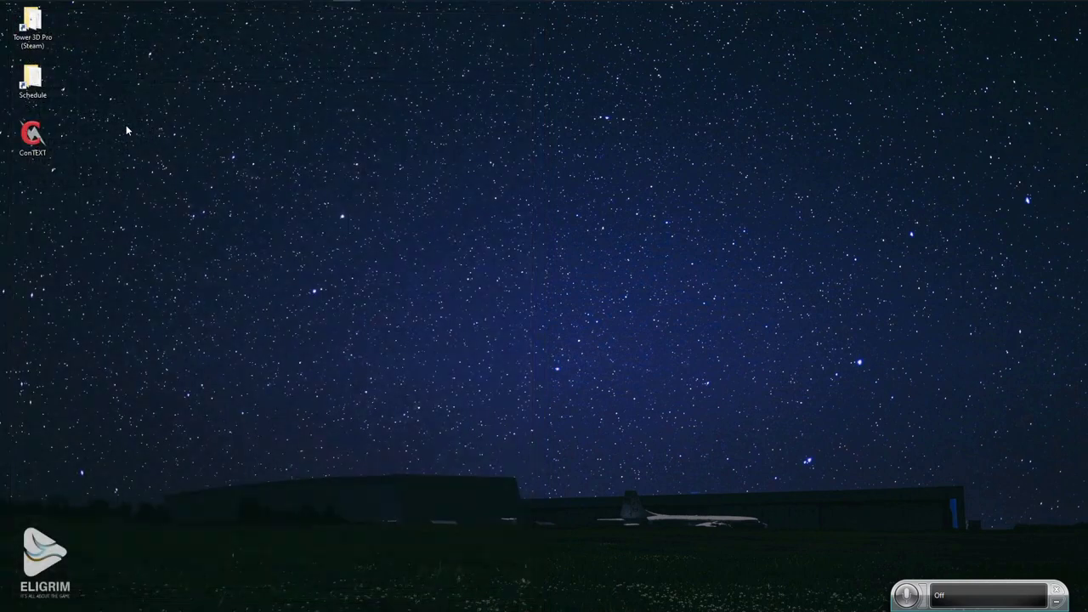
double_click(42, 80)
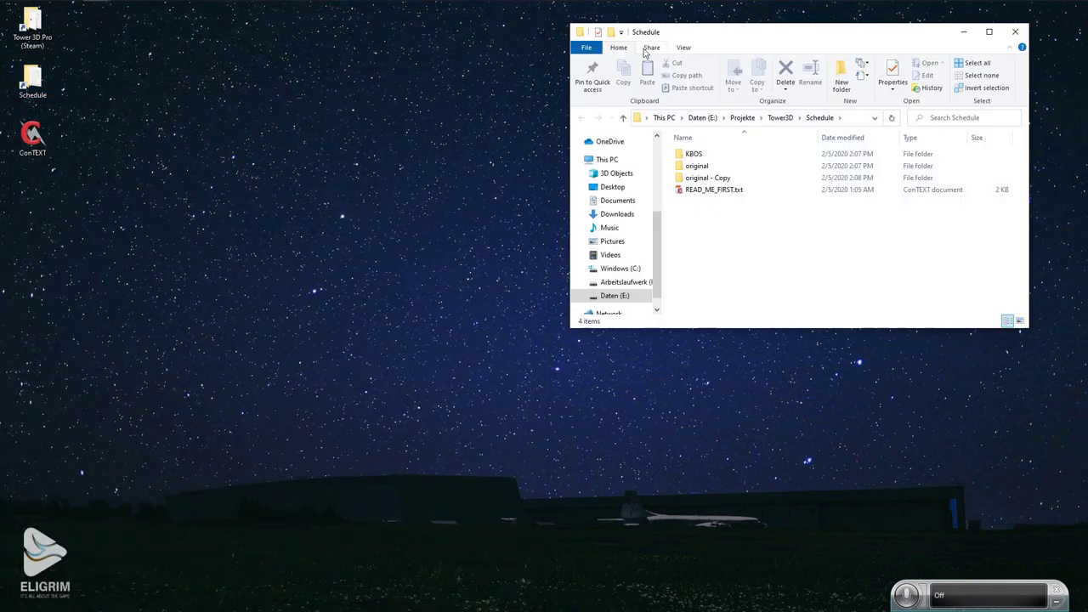
double_click(702, 156)
left_click_drag(752, 244, 697, 155)
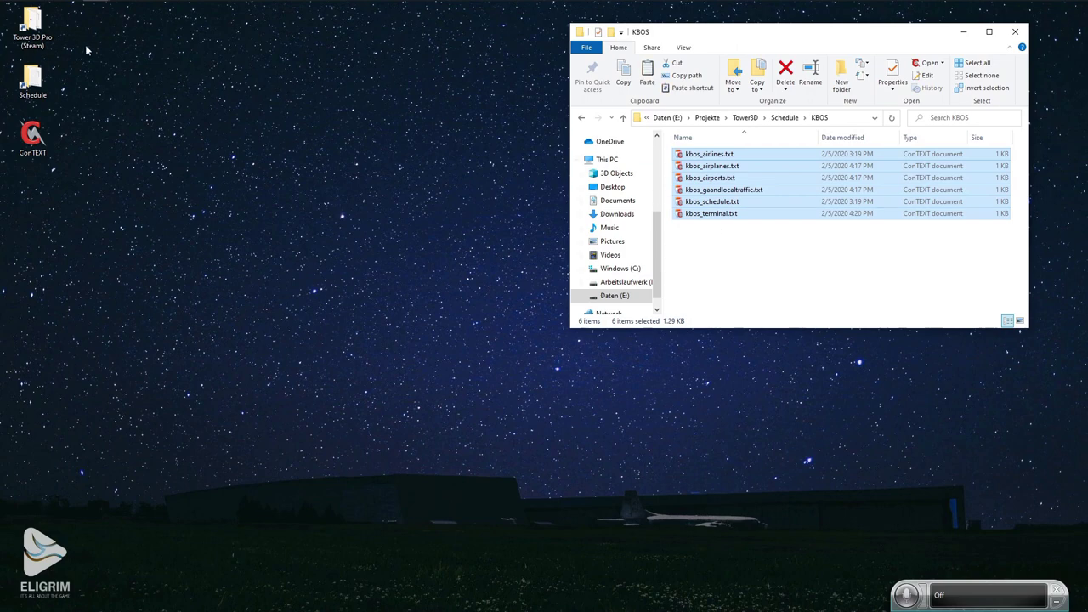
Paste the six files into Tower 3D Pro's Extensions > Airfields > KBOS folder, replacing existing ones.
left_click(51, 31)
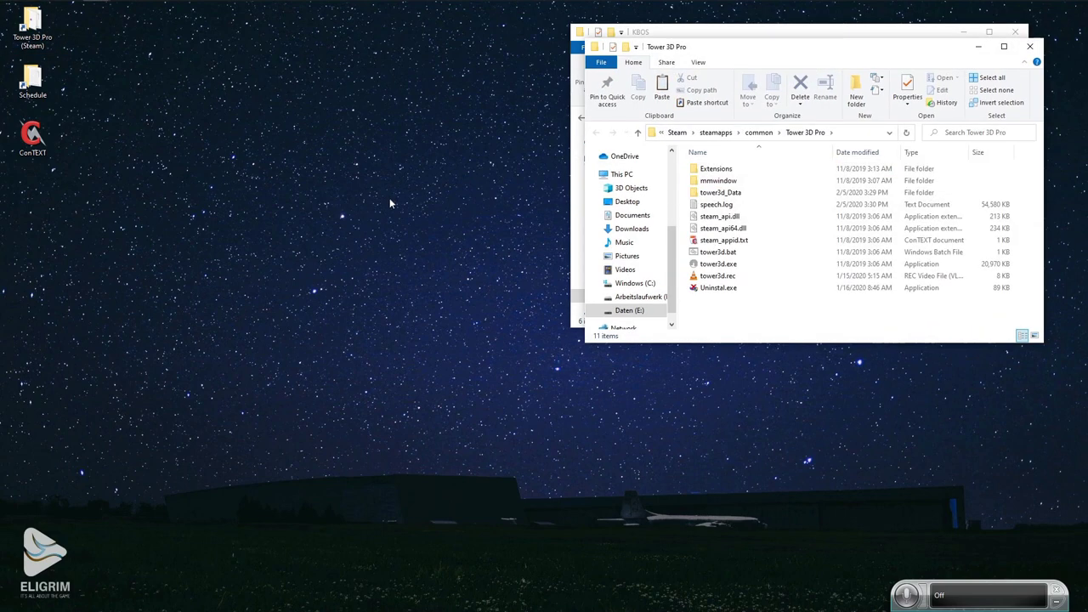
left_click_drag(782, 40, 797, 70)
left_click_drag(631, 66, 404, 100)
left_click(370, 214)
double_click(369, 214)
double_click(370, 212)
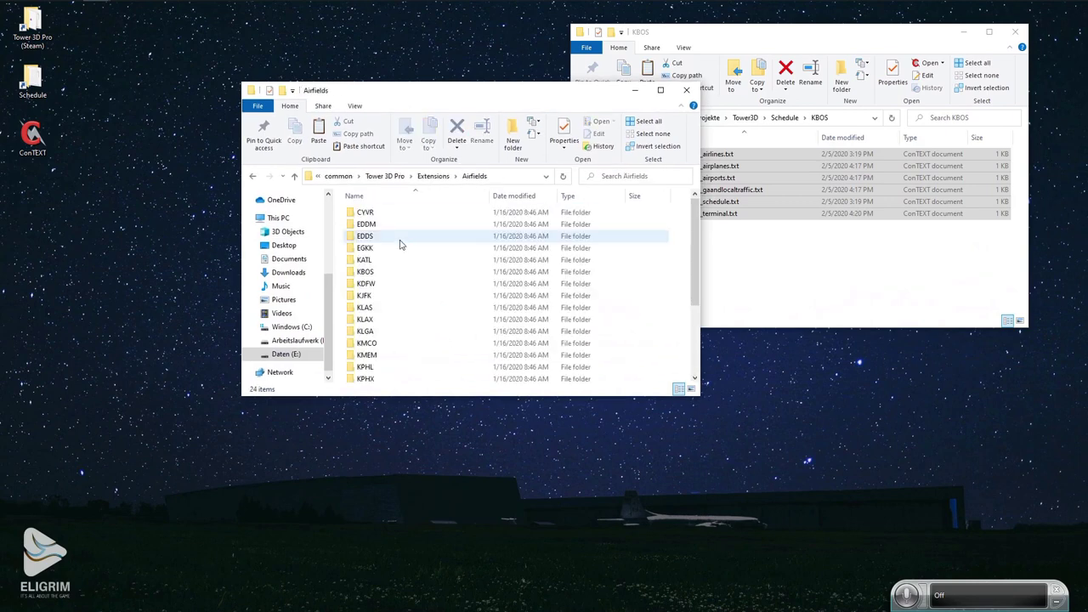
double_click(374, 272)
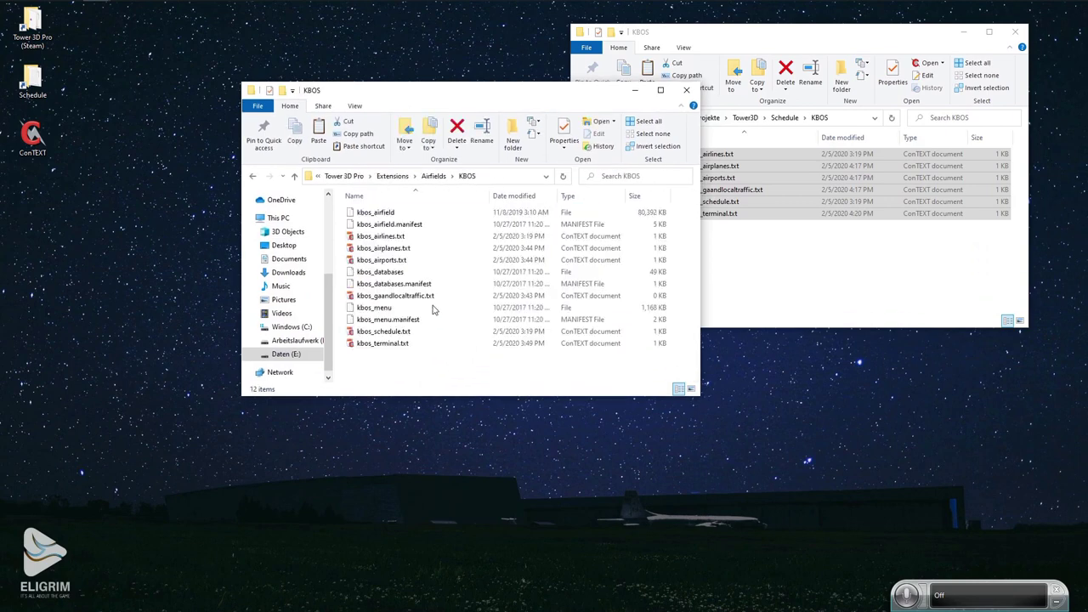
key("ctrl+v")
left_click(495, 221)
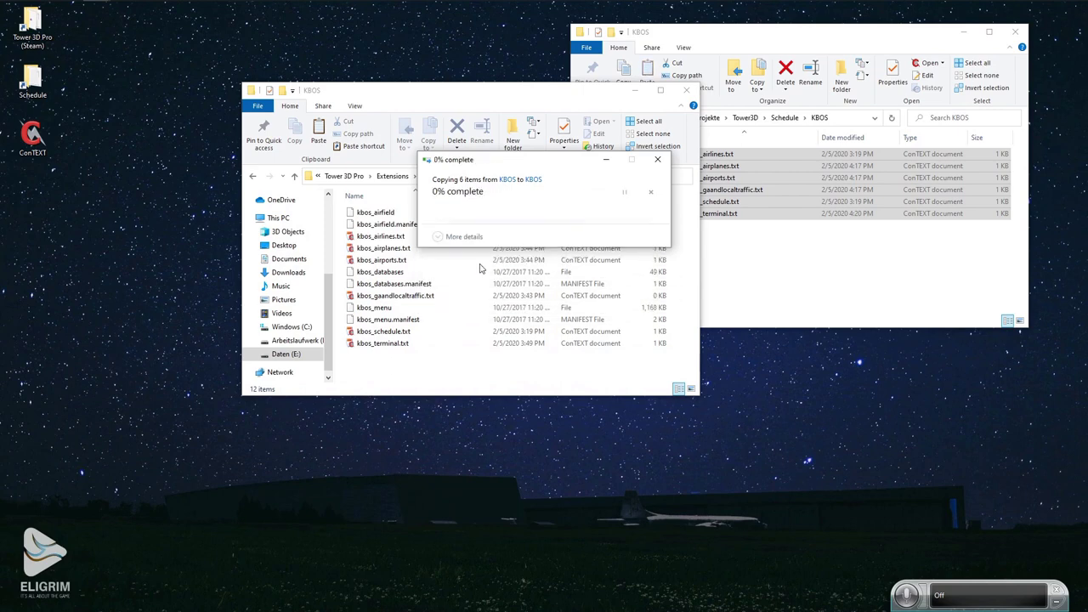
left_click(403, 377)
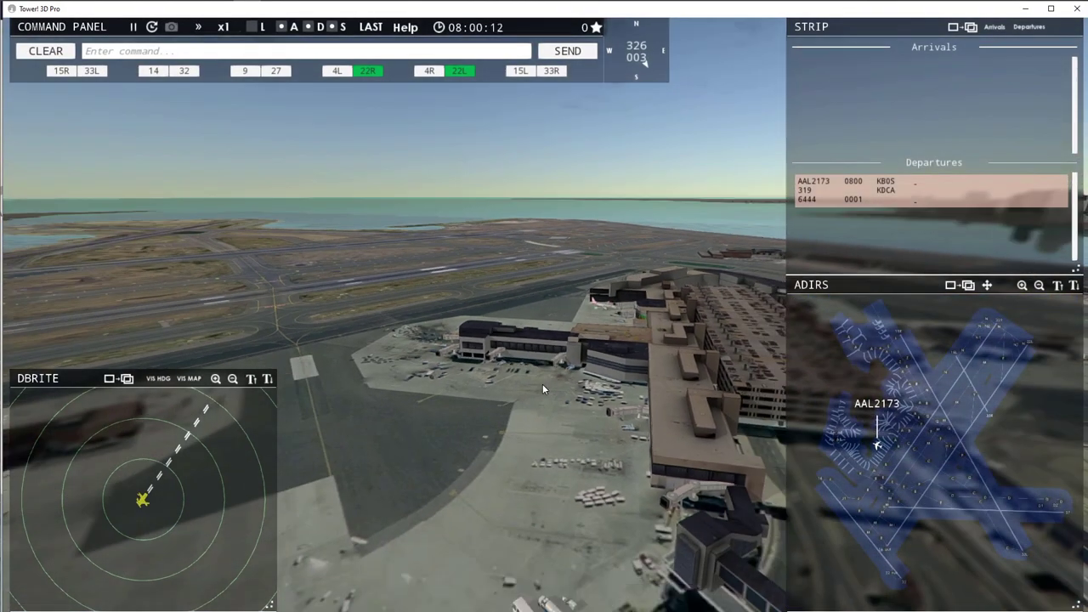
Zoom the radar and pan the tower view to confirm AAL2173 and DAL6033, then quit the game.
scroll(227, 469, "down", 1)
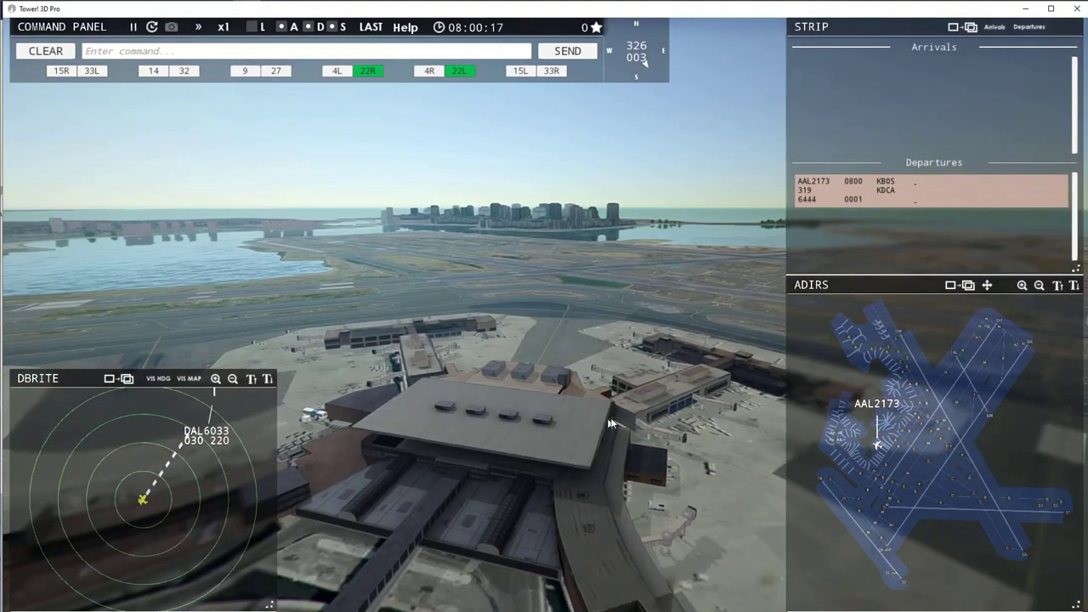
left_click_drag(609, 422, 425, 433)
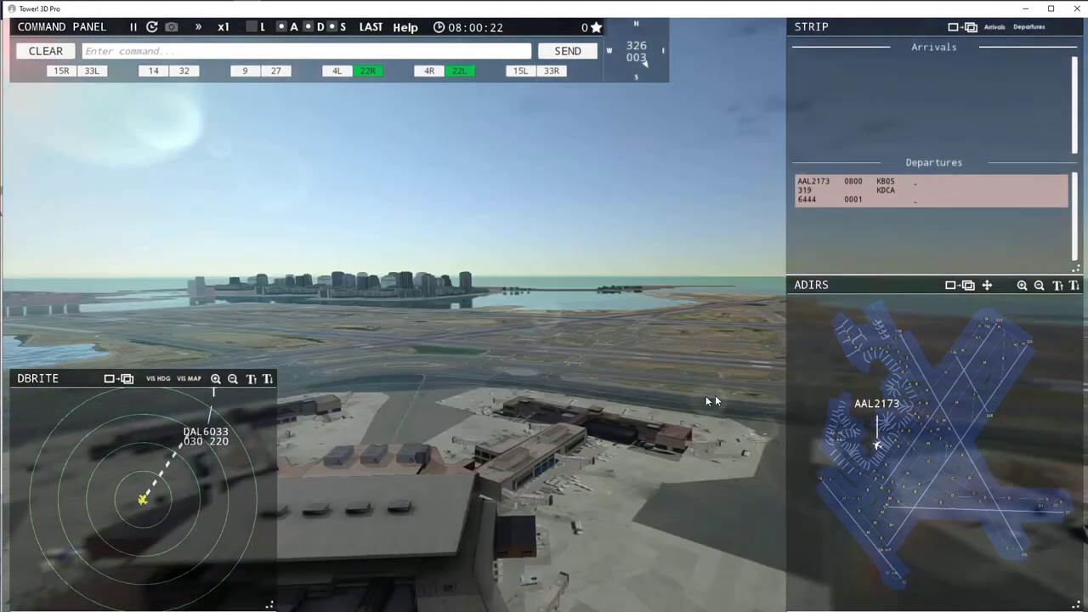
key("Escape")
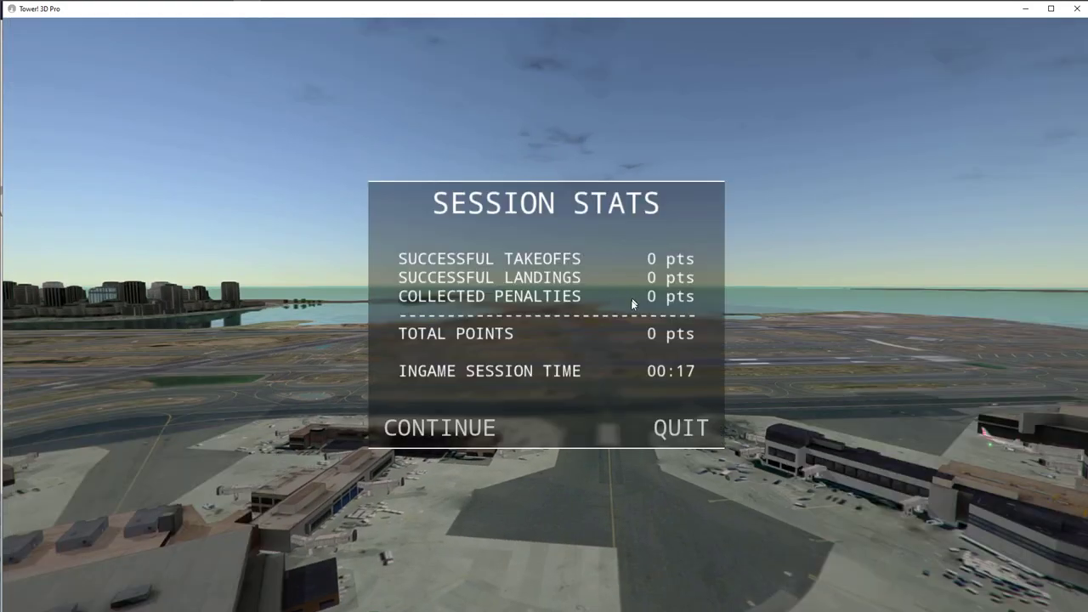
left_click(687, 429)
left_click(418, 368)
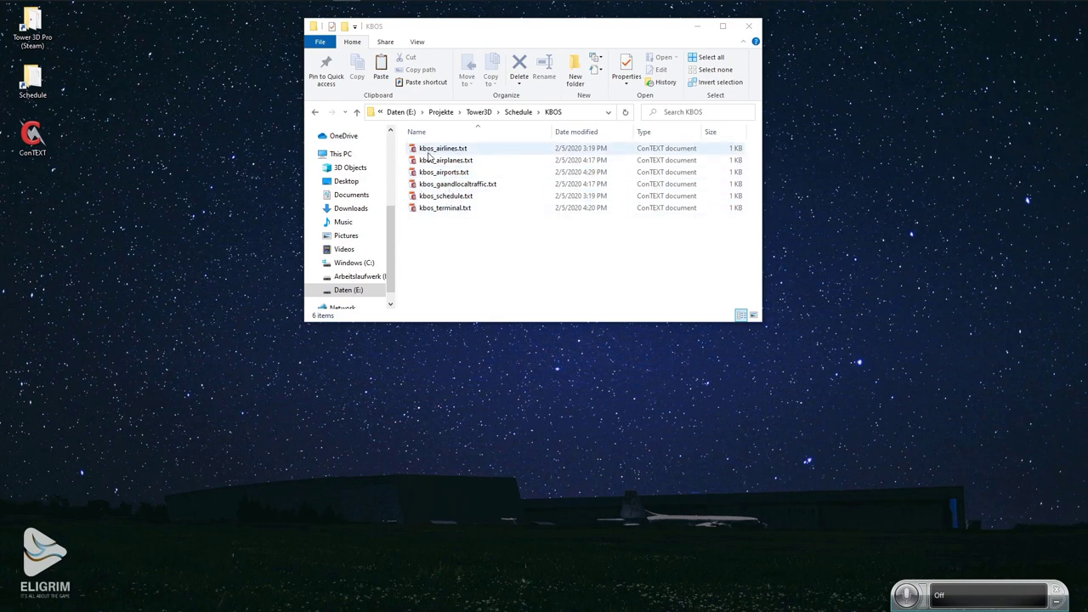
Open kbos_airports.txt in ConTEXT to review its five airports, then switch to Firefox's Wikipedia tab.
double_click(442, 172)
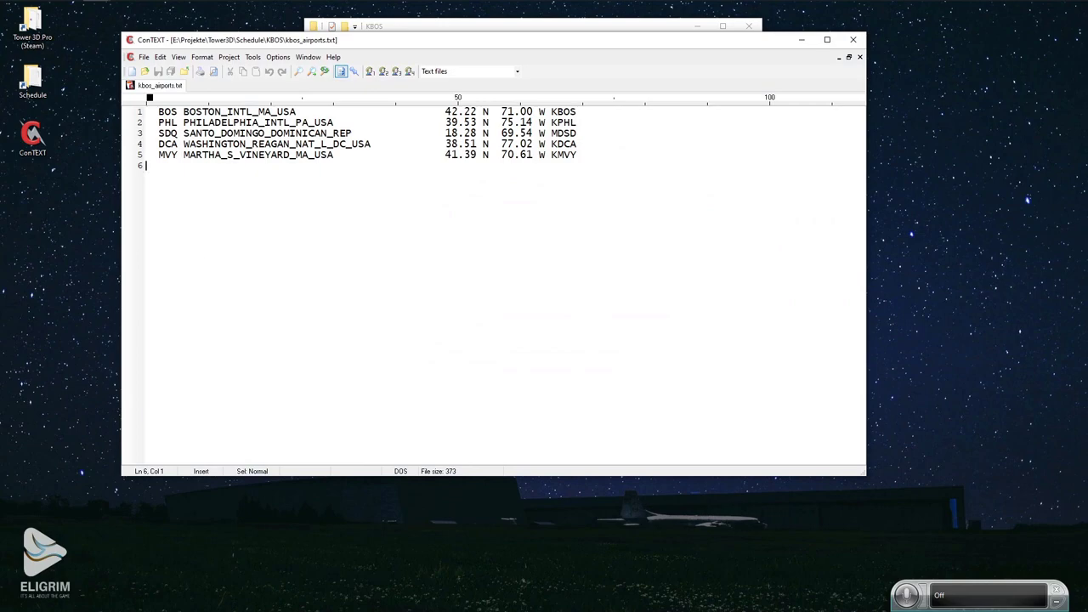
key("alt+Tab")
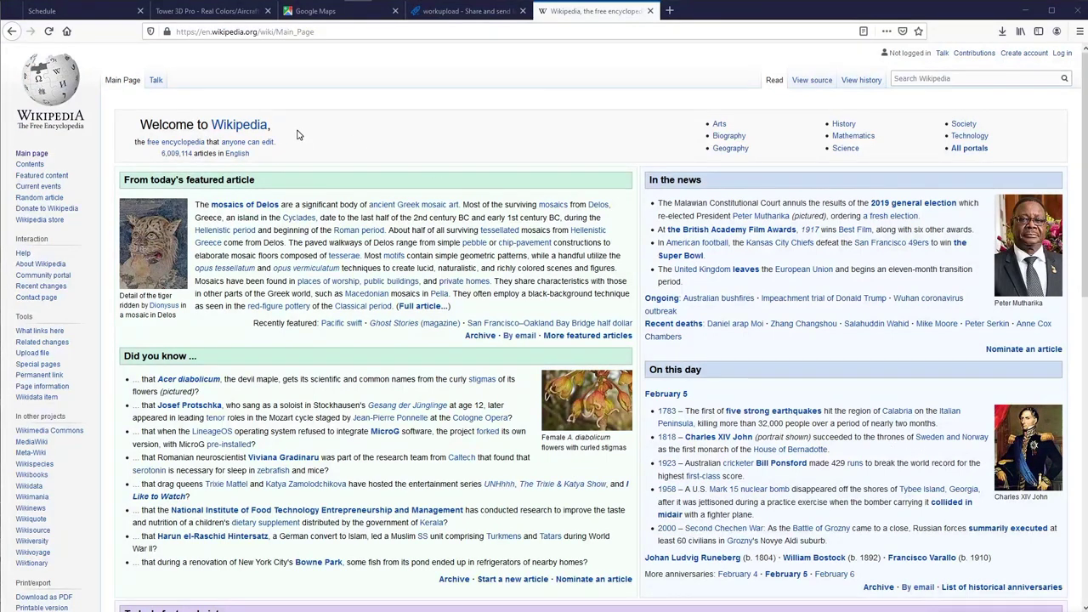
Search Wikipedia for 'Fort Smith Regional', open the airport article and select its FSM code.
left_click(922, 78)
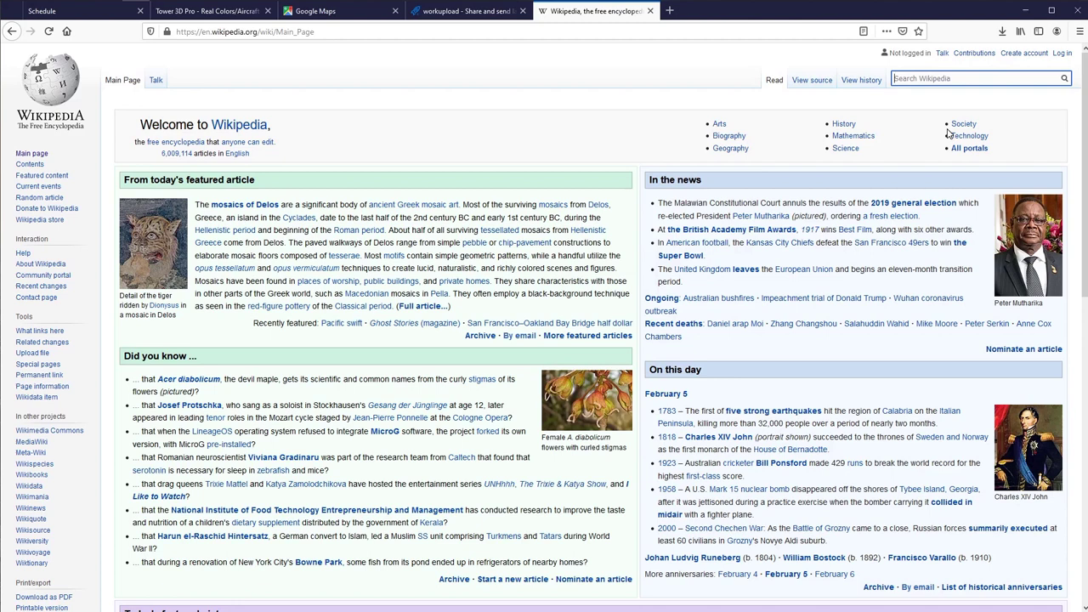
type("Fort S")
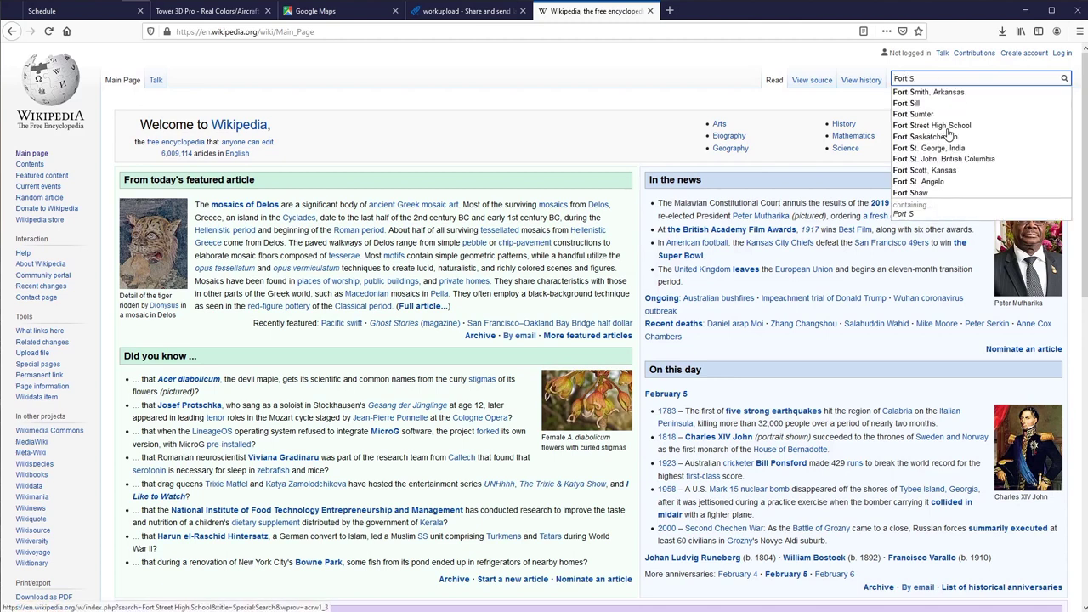
type("mith Re")
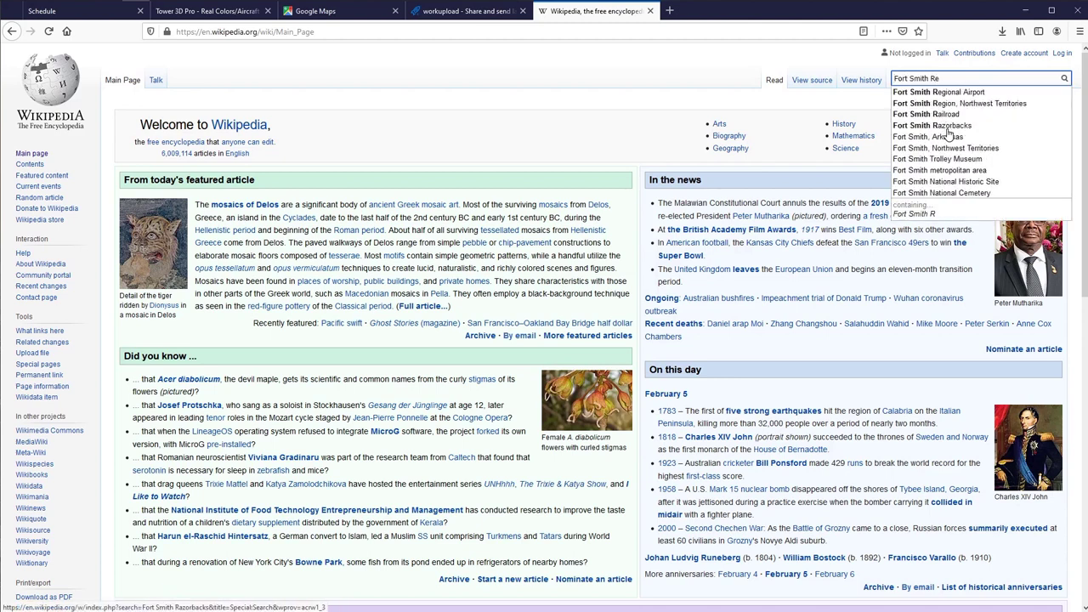
type("gional")
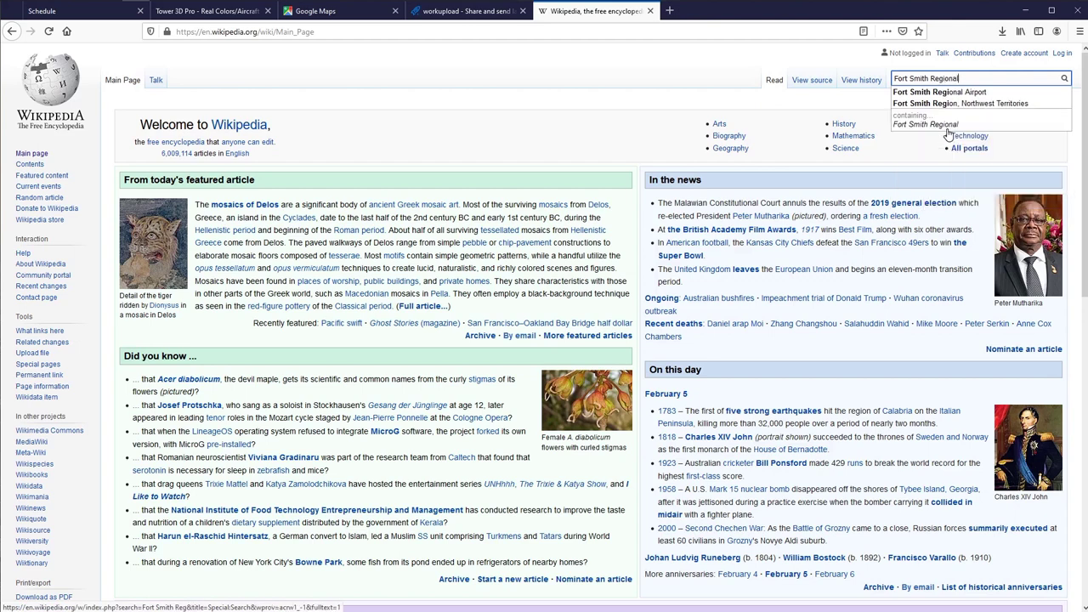
key("Return")
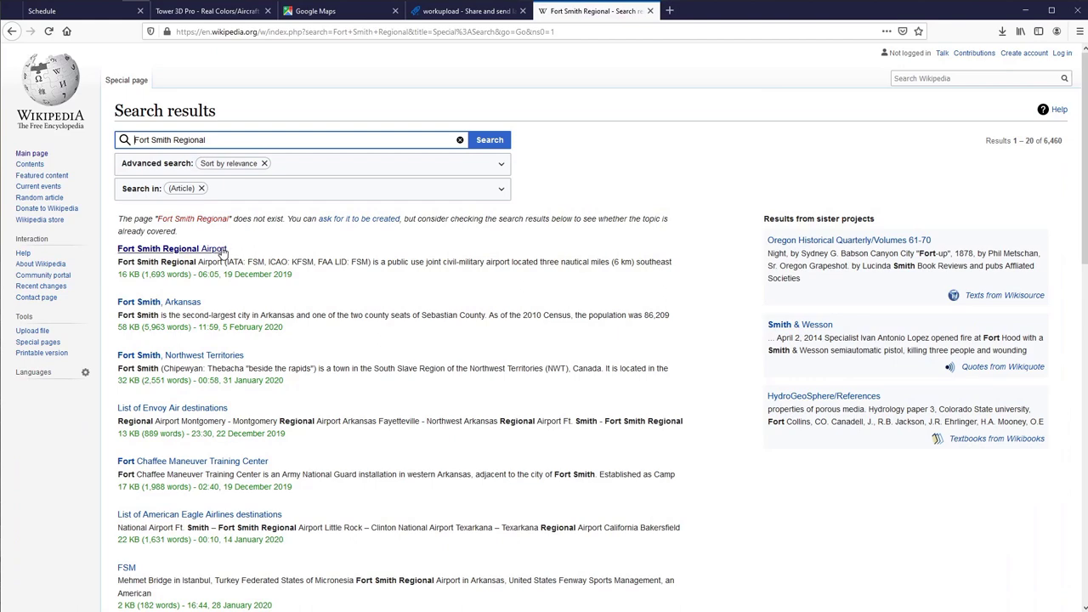
left_click(212, 249)
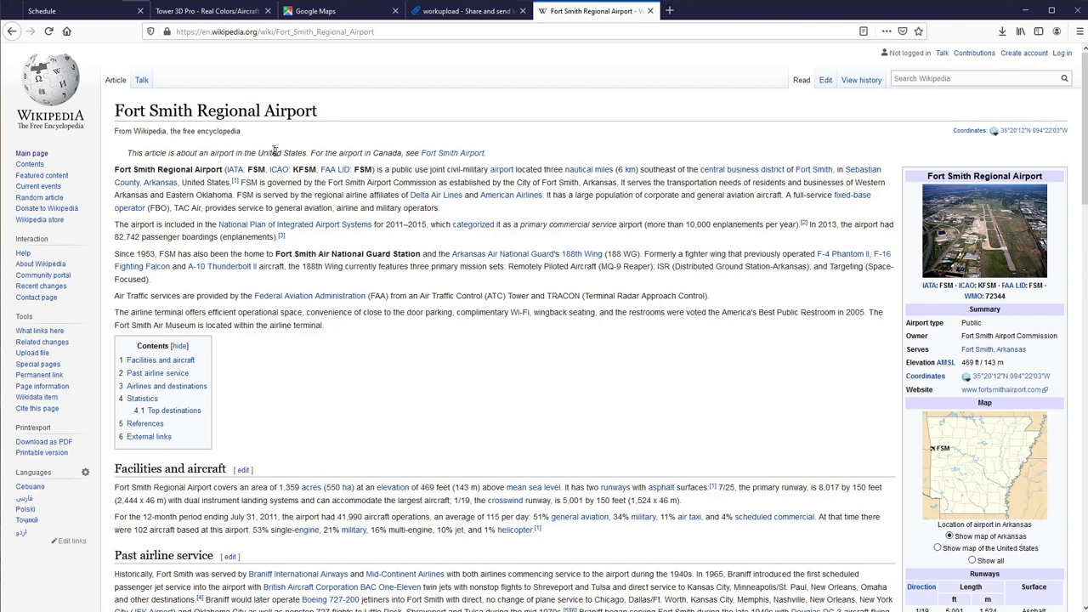
double_click(942, 287)
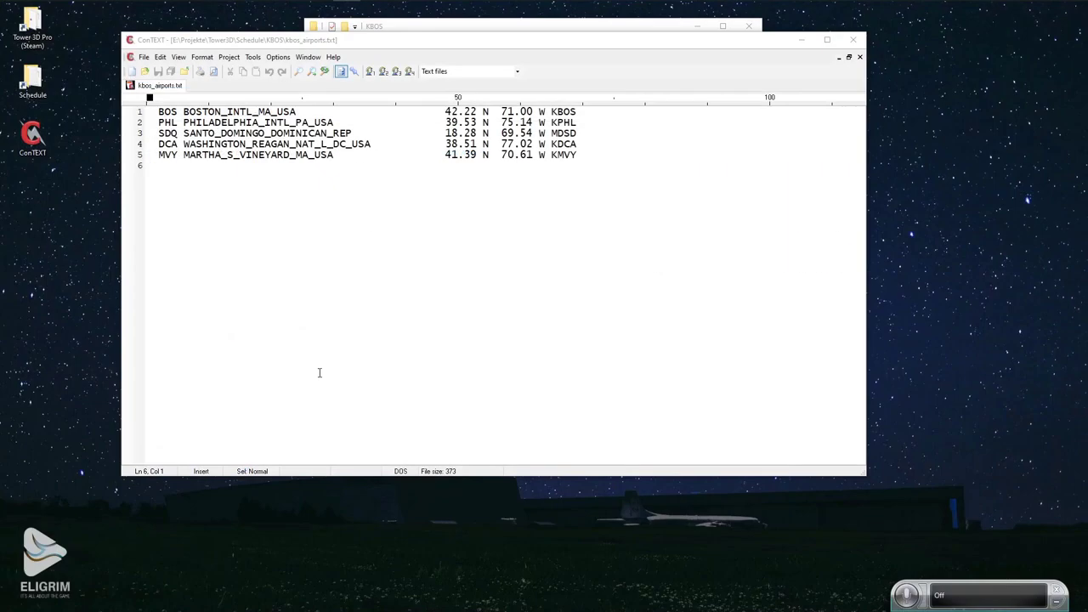
Write line 6 of kbos_airports.txt as 'FSM FORT_SMITH_REGIONAL_USA'.
key("shift+Left")
key("shift+Left")
key("shift+Left")
key("shift+Left")
key("shift+Left")
key("shift+Left")
key("shift+Left")
key("shift+Left")
key("shift+Left")
key("shift+Left")
key("shift+Left")
key("shift+Left")
key("shift+Left")
key("shift+Left")
key("shift+Left")
key("shift+Left")
key("shift+Left")
key("shift+Left")
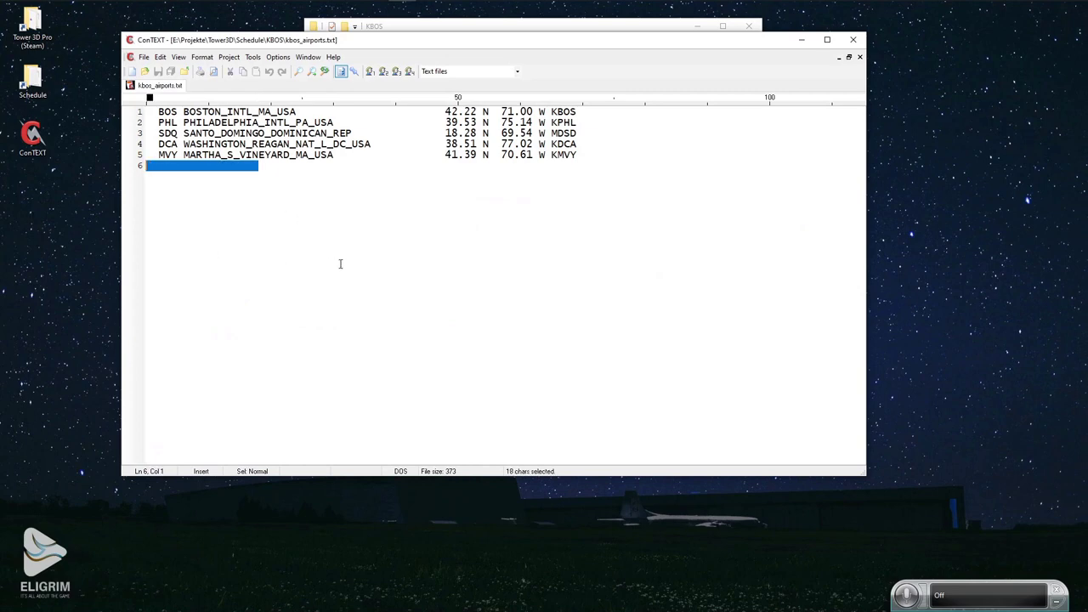
key("Delete")
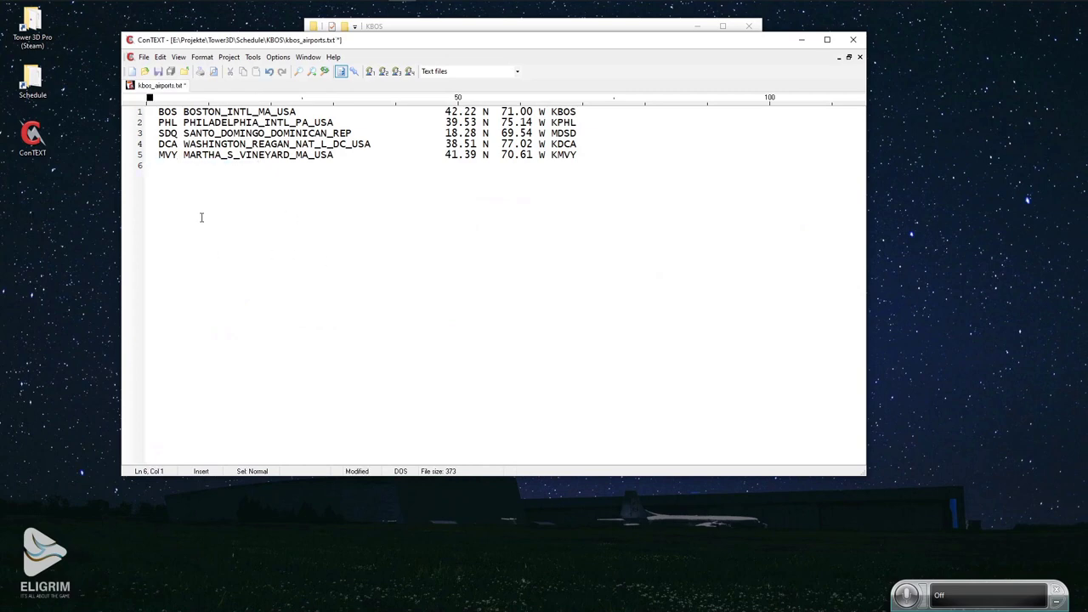
type("FSM FORT_")
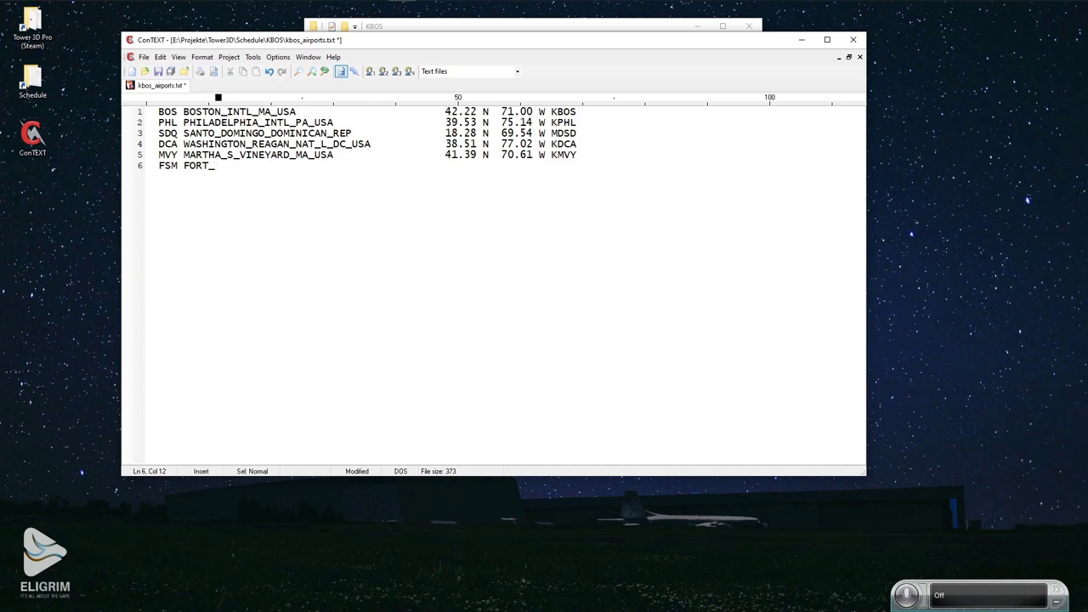
type("SMITH_REGIONAL")
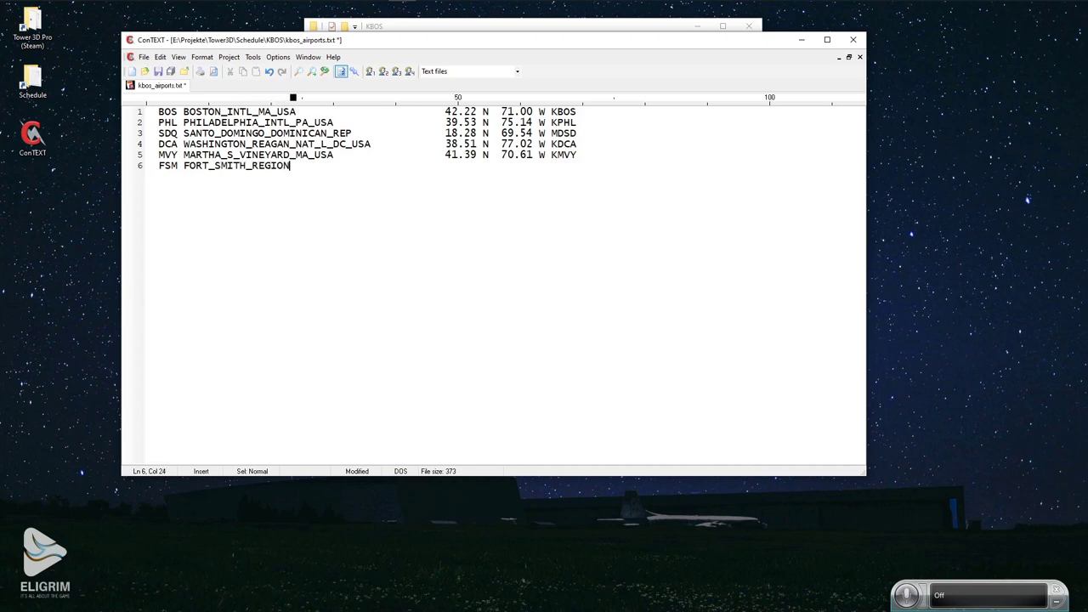
type("_")
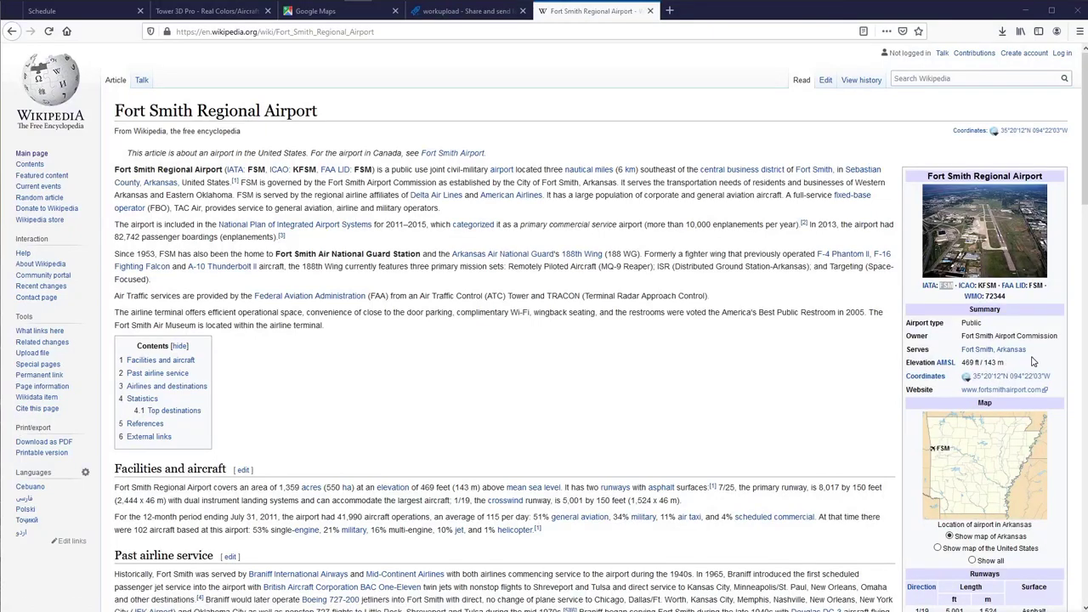
mouse_move(1008, 356)
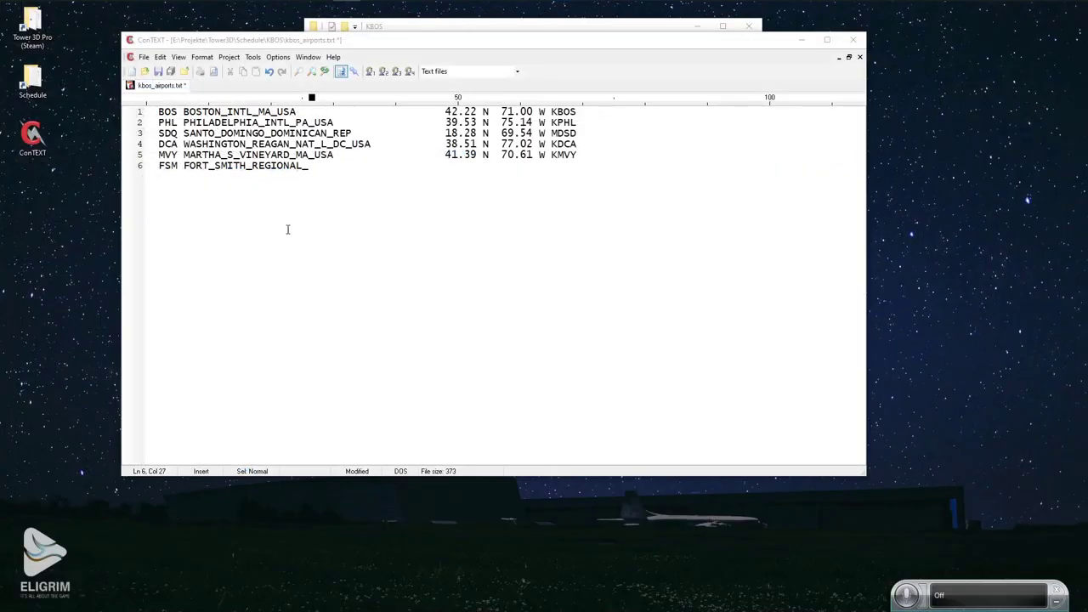
left_click(335, 167)
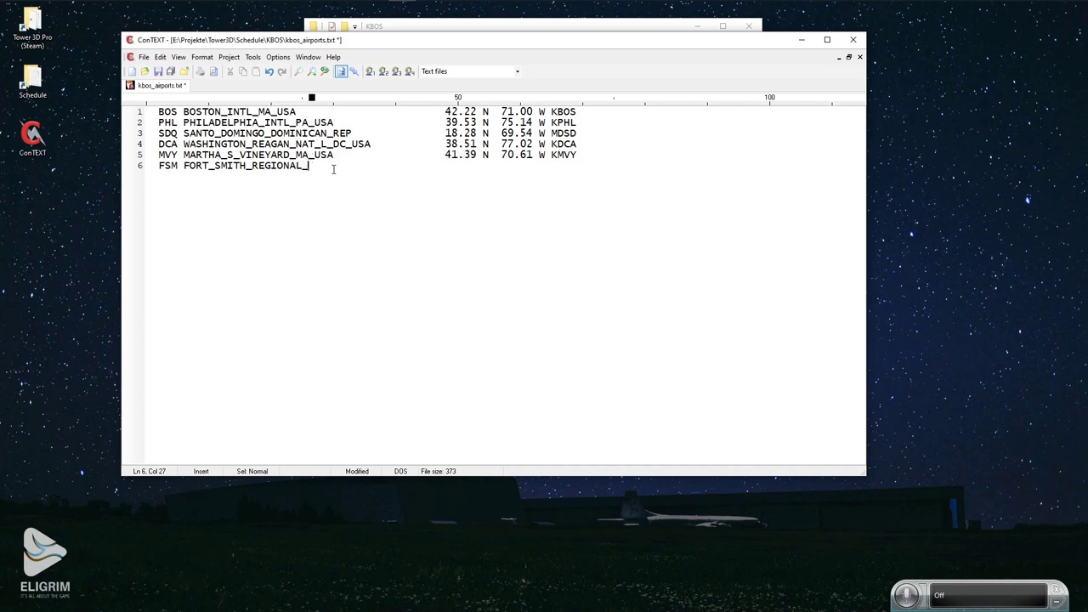
type("USA")
Compare line 6's FSM code with line 5's KMVY code and coordinate format.
double_click(167, 166)
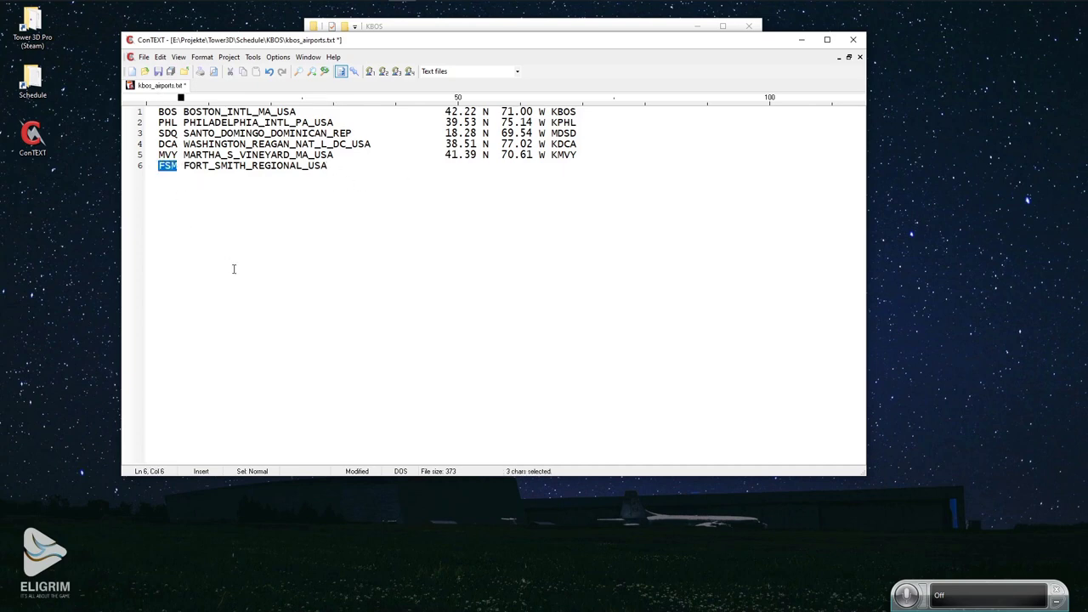
double_click(554, 155)
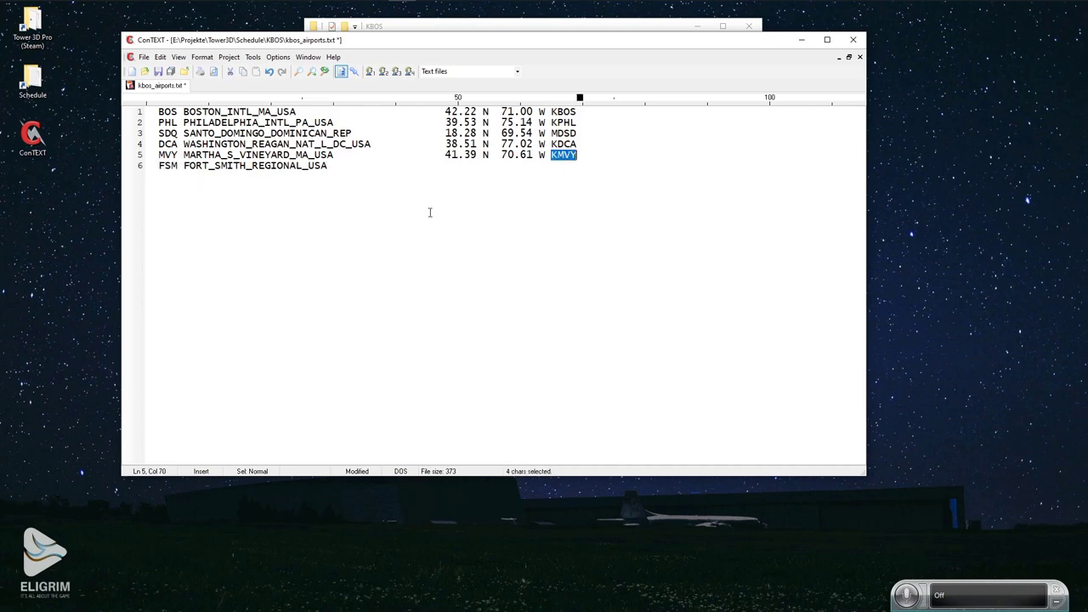
left_click_drag(444, 155, 547, 155)
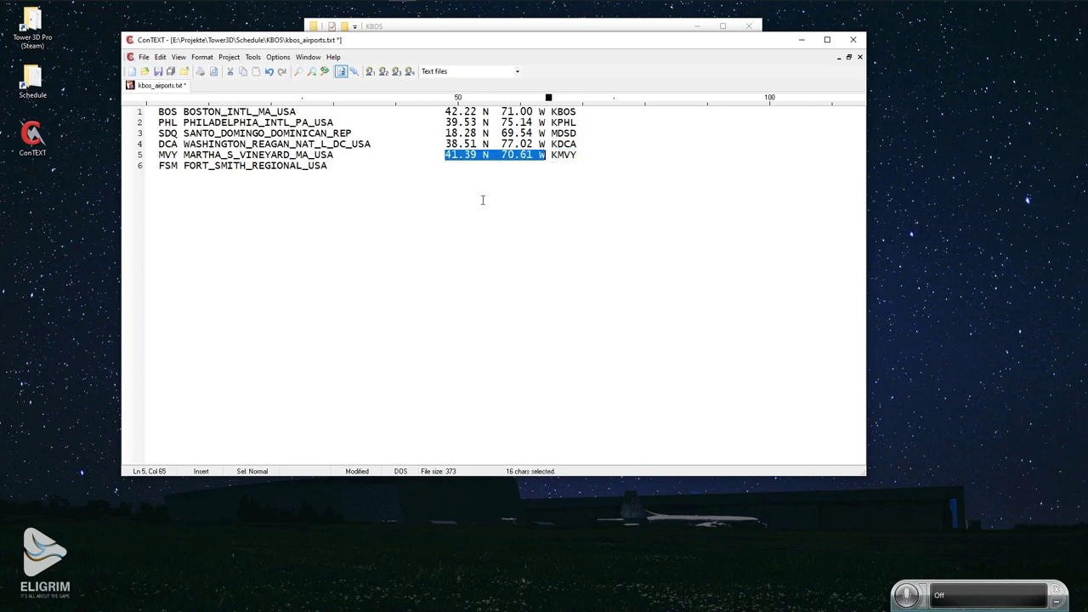
key("Left")
key("Down")
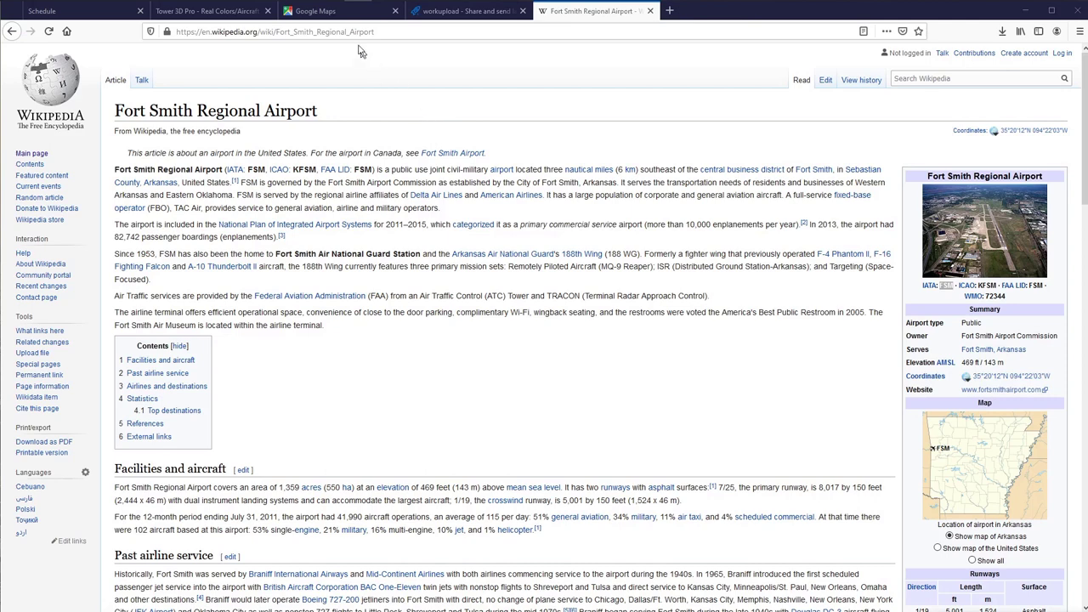
Search Google Maps for KFSM and bring the results into the middle of the map.
left_click(339, 12)
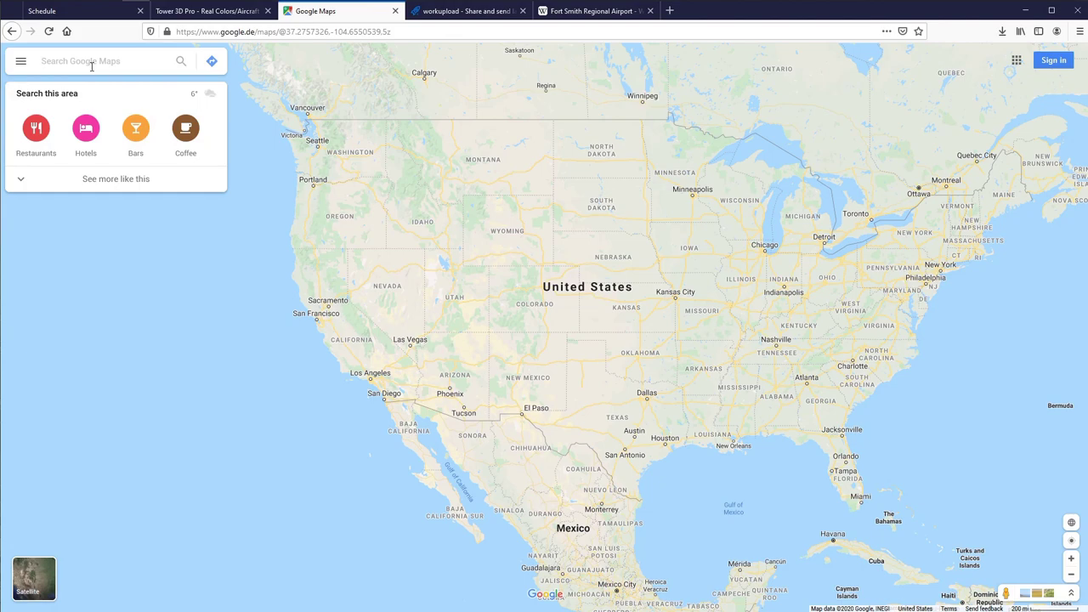
type("K")
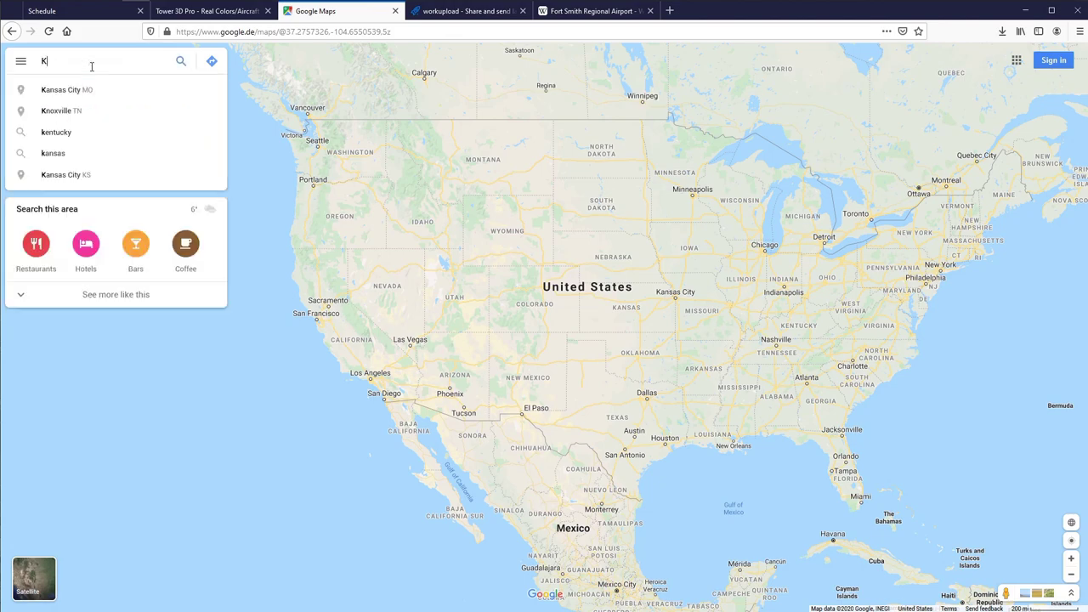
type("FSM")
key("Return")
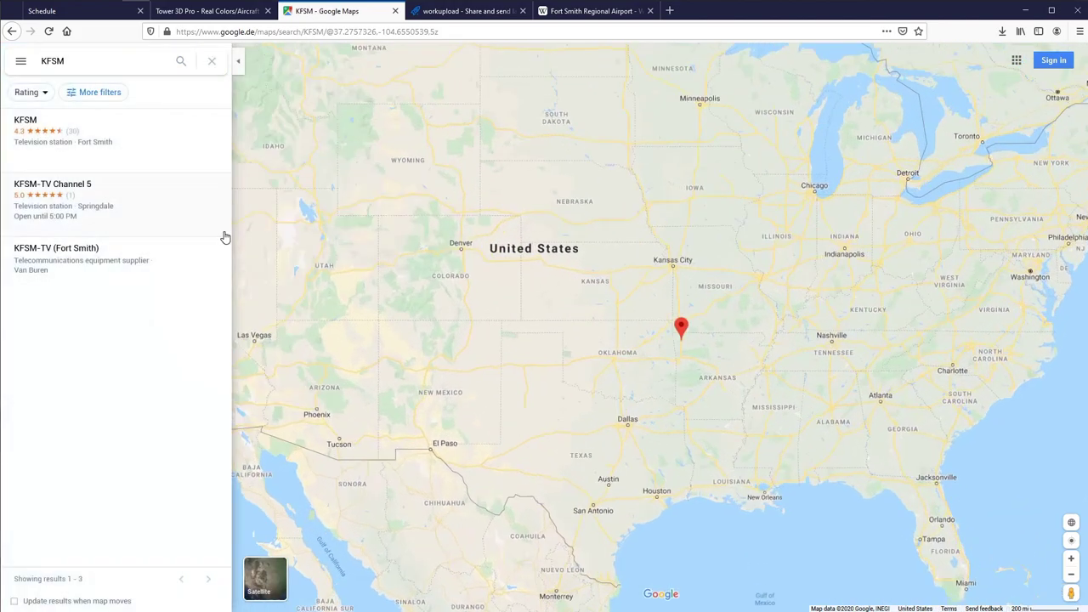
scroll(603, 457, "up", 2)
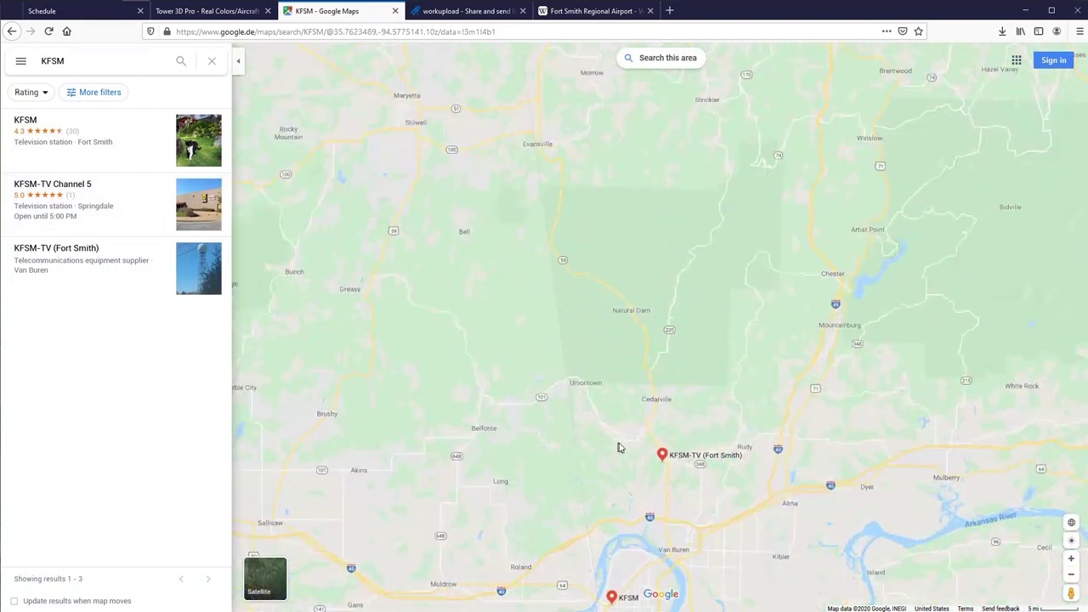
scroll(651, 444, "up", 2)
left_click_drag(651, 445, 643, 290)
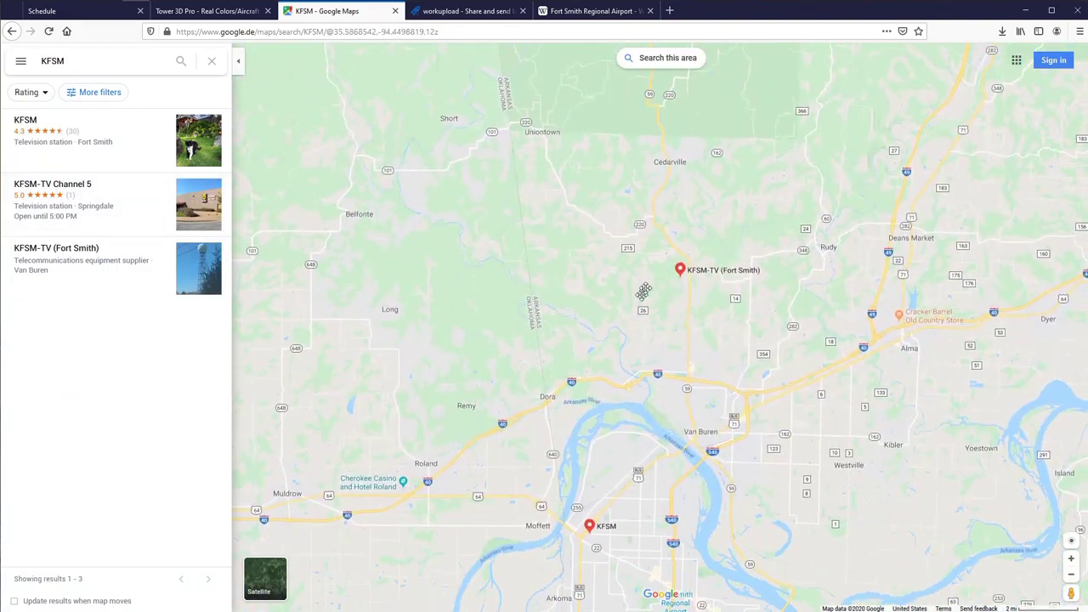
scroll(620, 408, "up", 3)
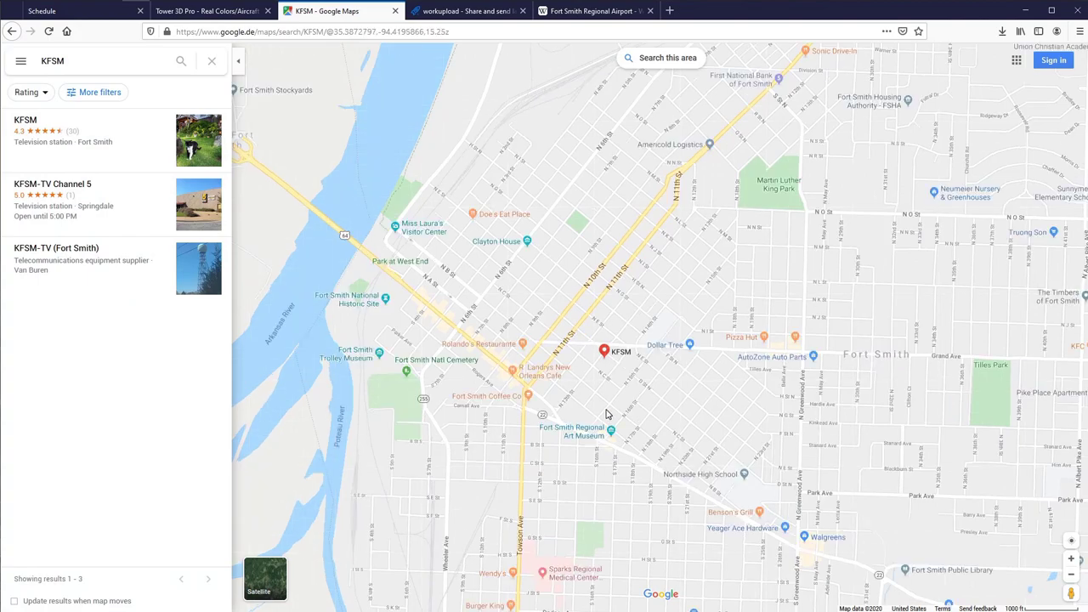
scroll(637, 408, "down", 2)
scroll(769, 311, "down", 1)
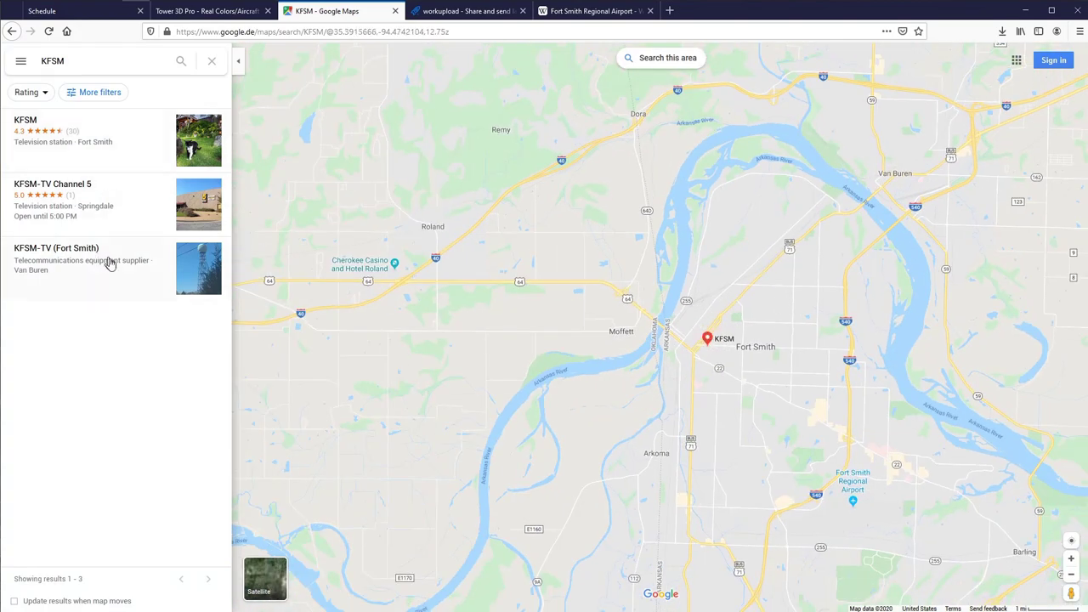
Go to Fort Smith Regional Airport and drop a pin to read 35.336617, -94.363509.
left_click(90, 59)
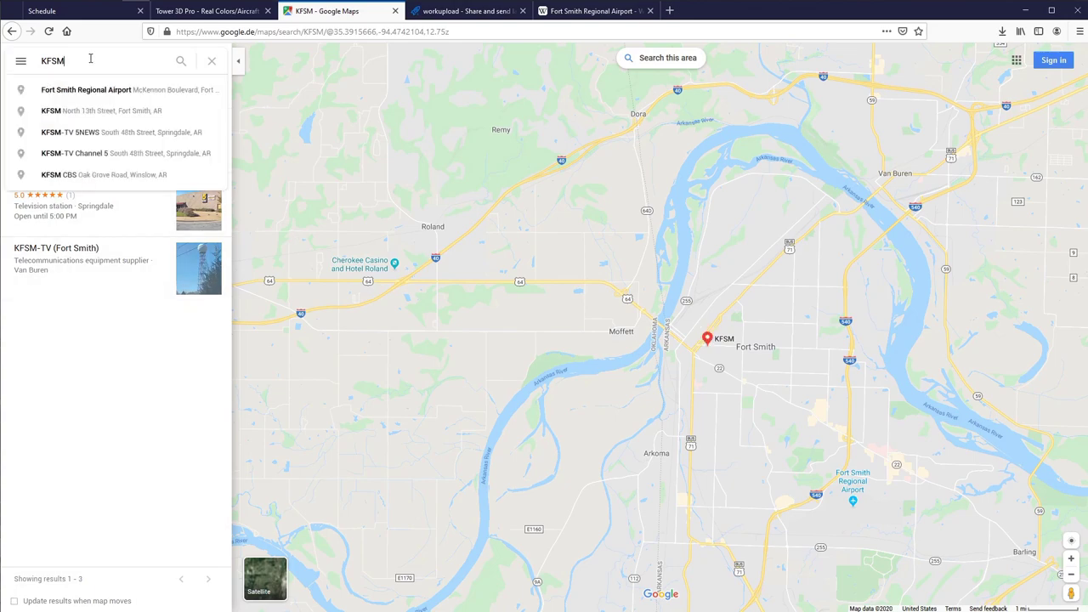
left_click(124, 92)
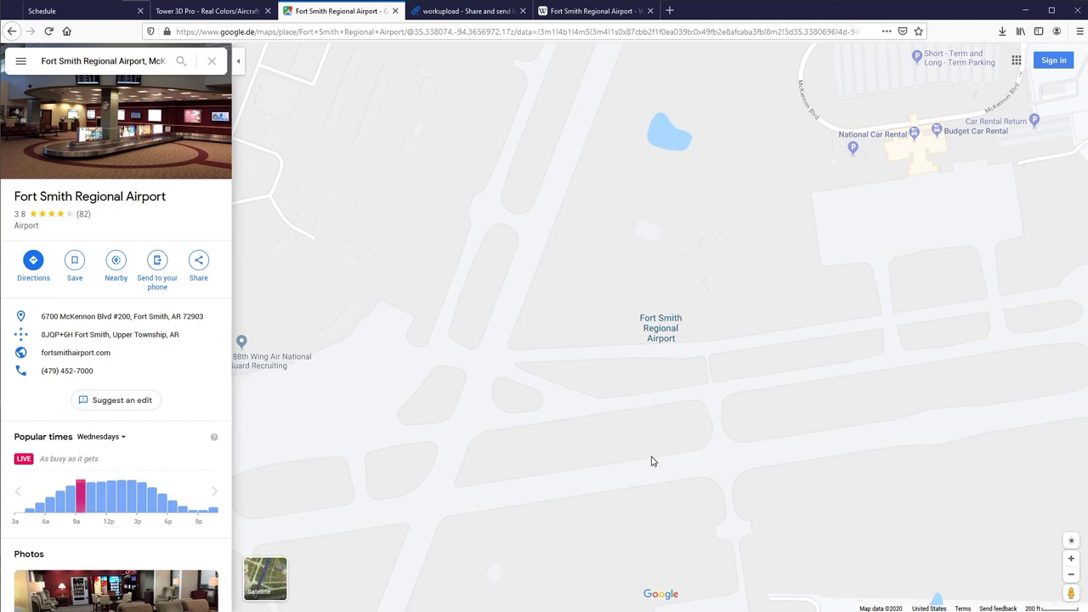
left_click(661, 424)
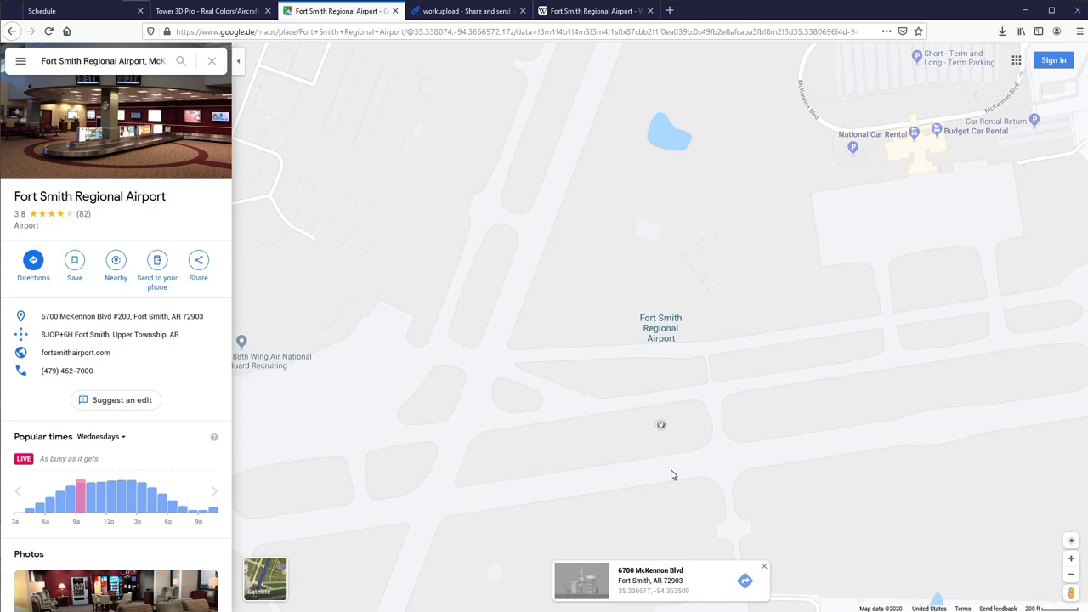
left_click(651, 597)
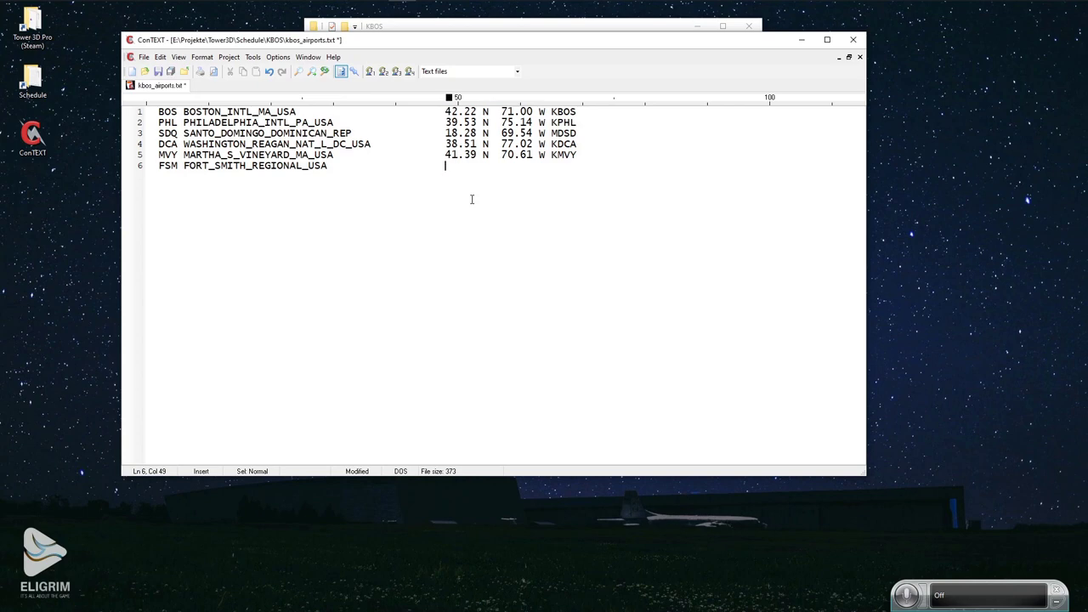
Add '39.33 N 94.36 W KFSM' to the Fort Smith line and save kbos_airports.txt.
type("39.33 N  94.36 W K")
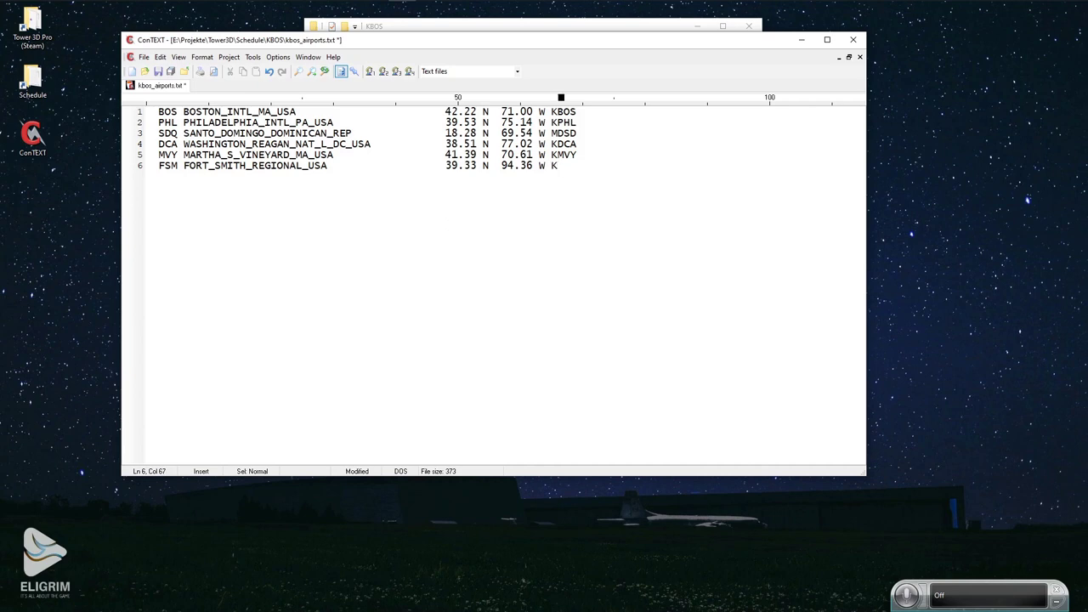
type("FSM")
key("Return")
left_click(158, 72)
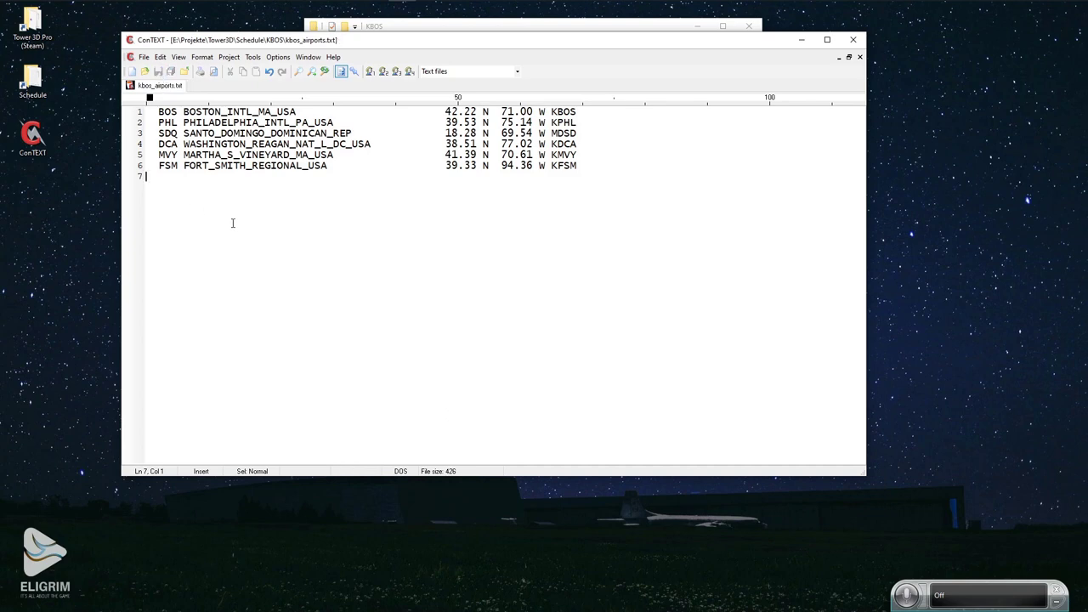
Select the Fort Smith coordinates on line 6 to check them.
key("Up")
left_click_drag(447, 165, 545, 167)
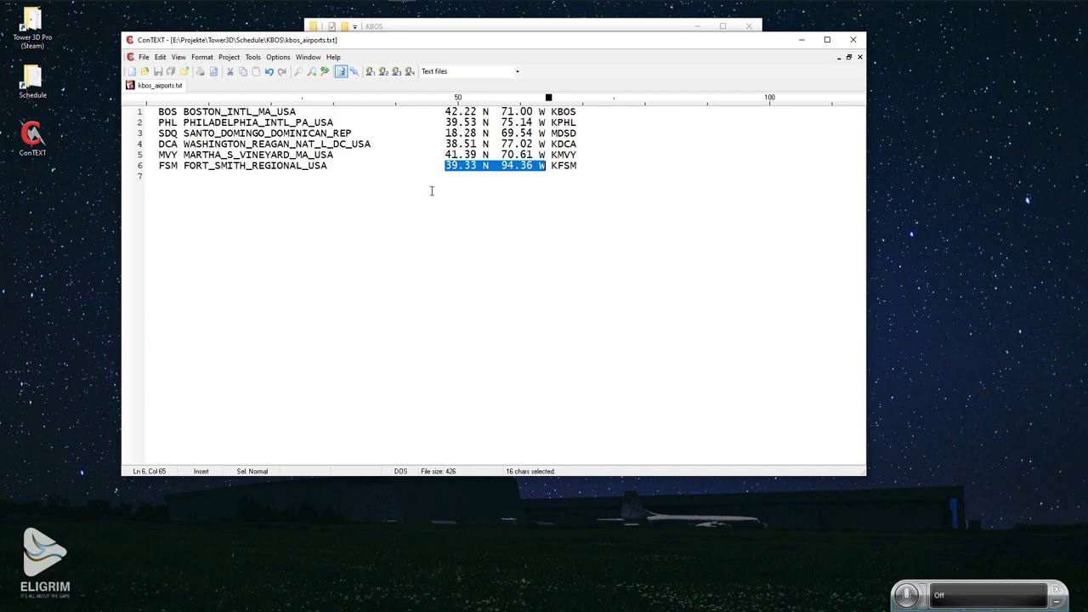
left_click(611, 165)
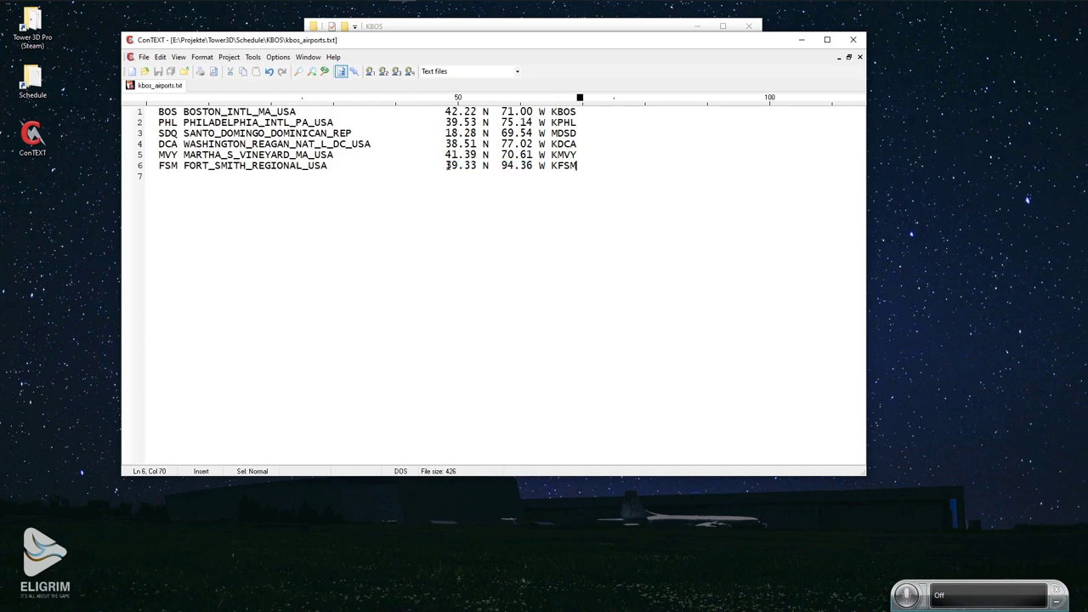
left_click_drag(445, 164, 548, 166)
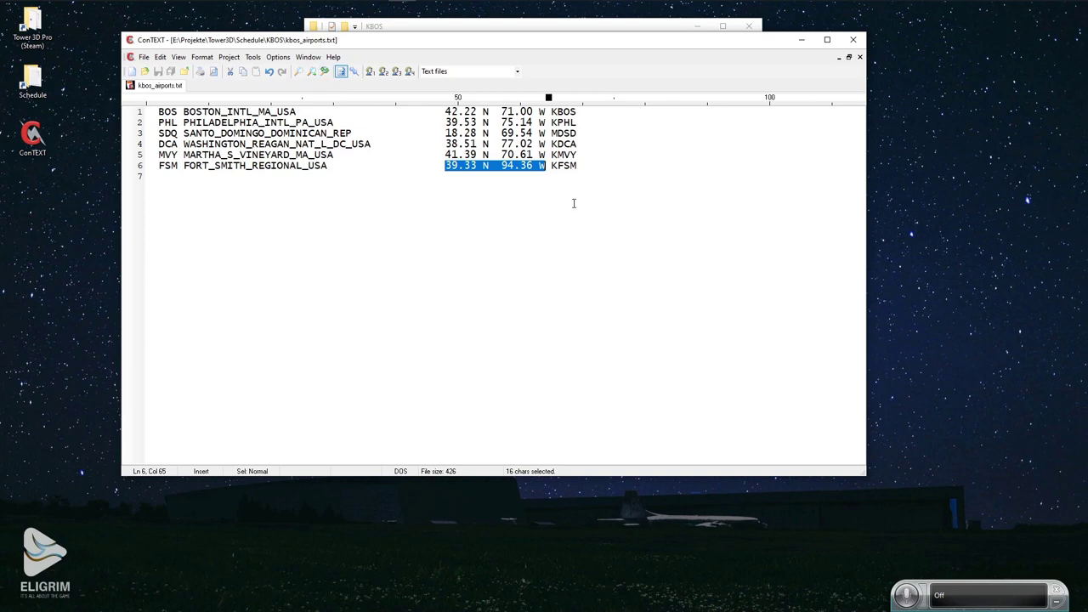
left_click(620, 162)
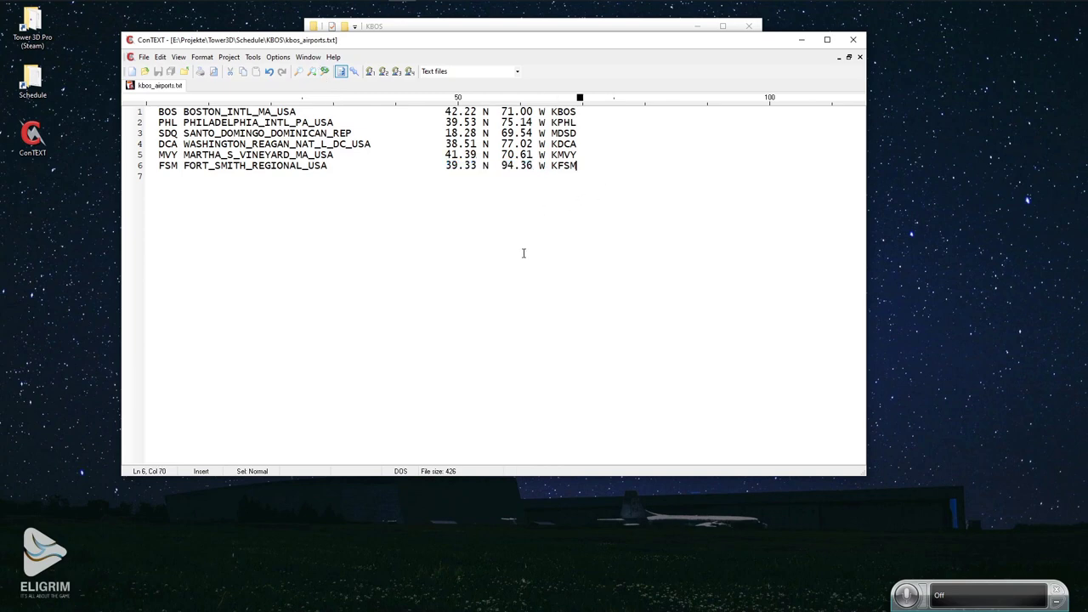
Close kbos_airports.txt and open kbos_airlines.txt in the editor.
left_click(187, 192)
left_click(853, 39)
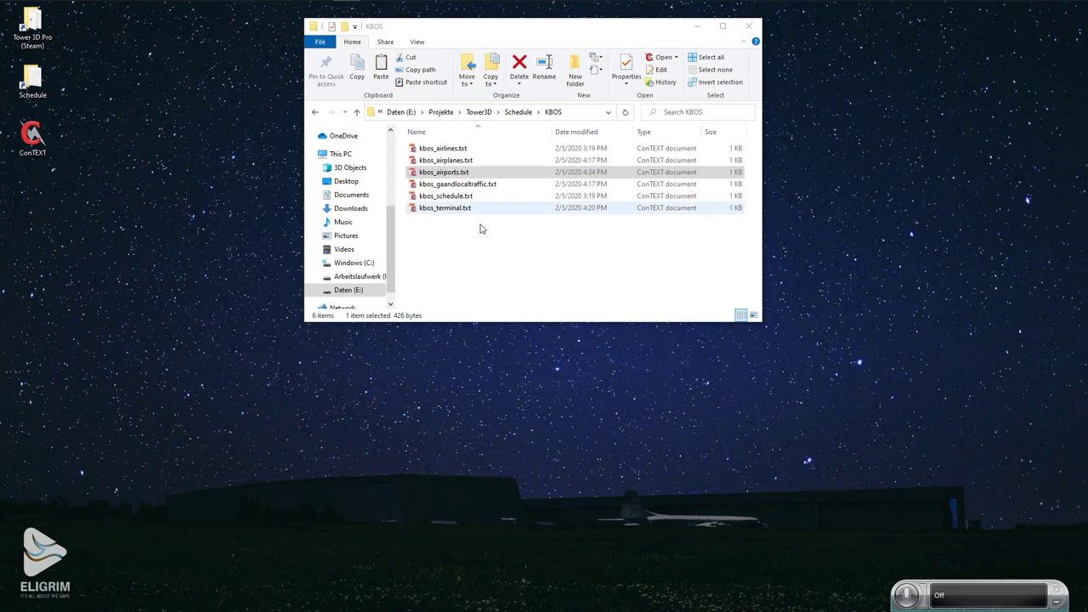
double_click(429, 151)
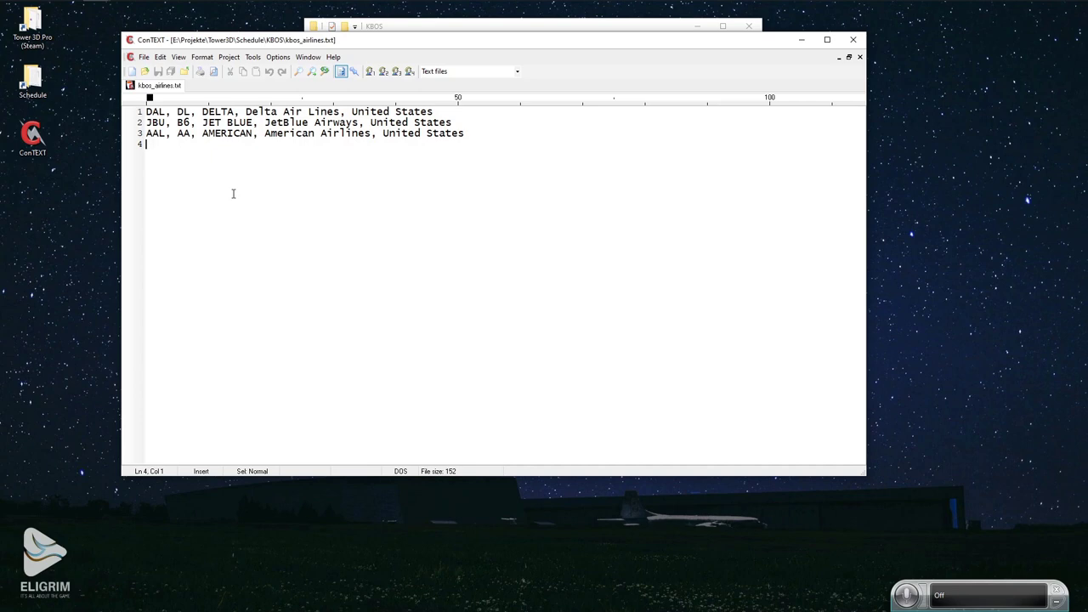
Add the line 'DLH, LH, LUFTHANSA, Lufthansa GmbH, Germany' and save the airlines file.
type("DLH")
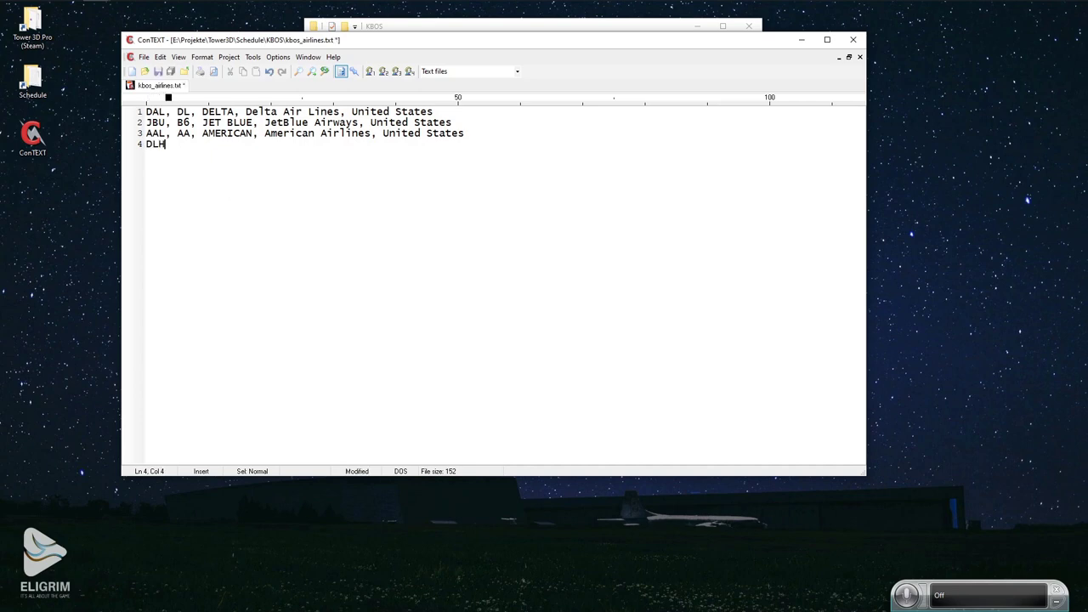
type(", LH, LUFTHANSA")
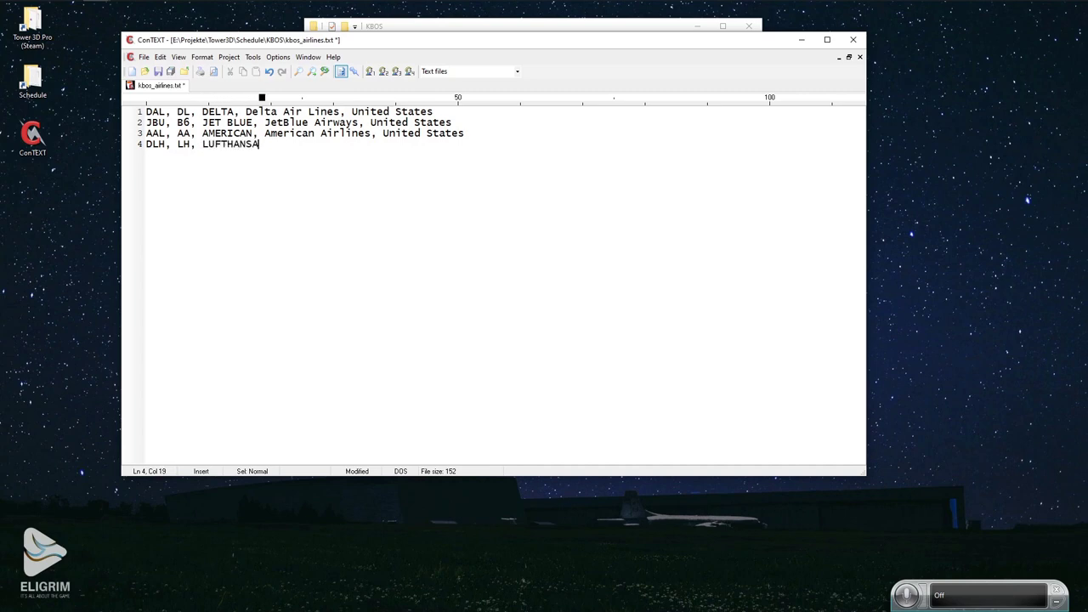
type(",")
type("Luftha")
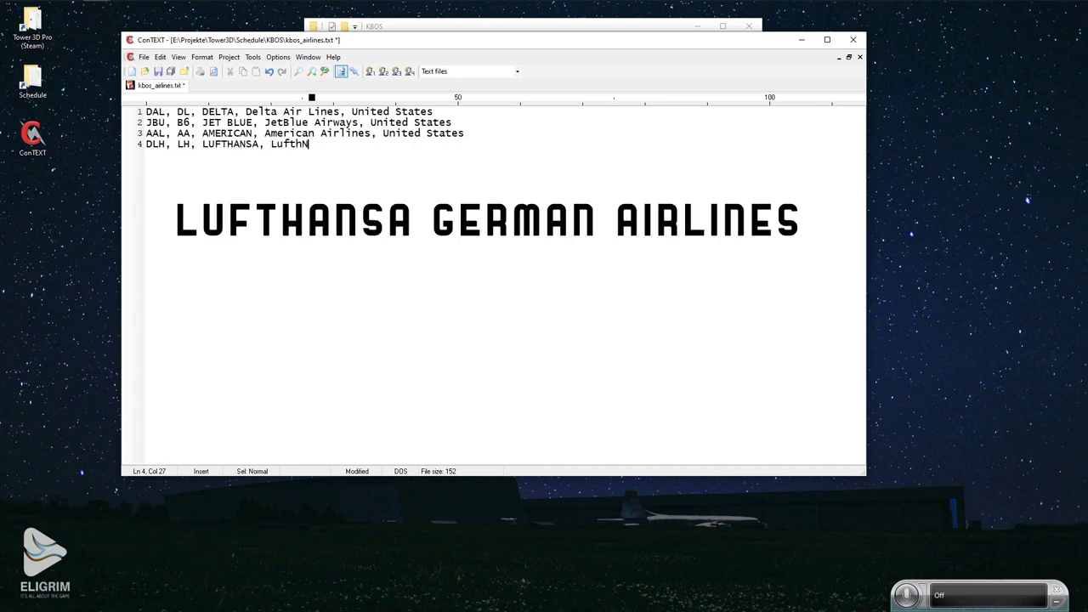
type("sa")
key("BackSpace")
key("BackSpace")
key("BackSpace")
key("BackSpace")
type("hansa GmbH, Germany")
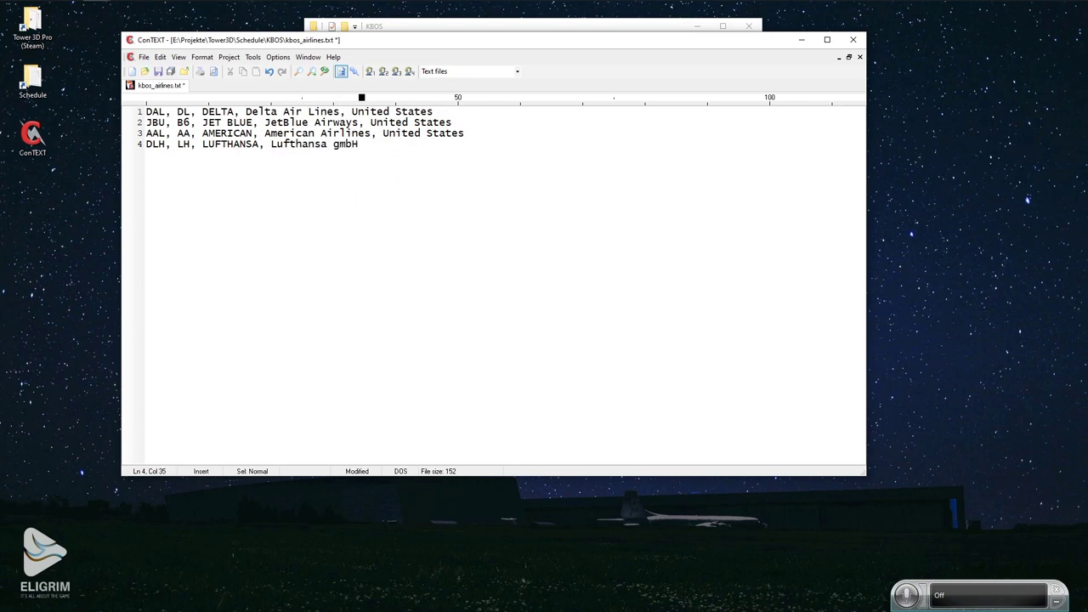
key("Return")
key("ctrl+s")
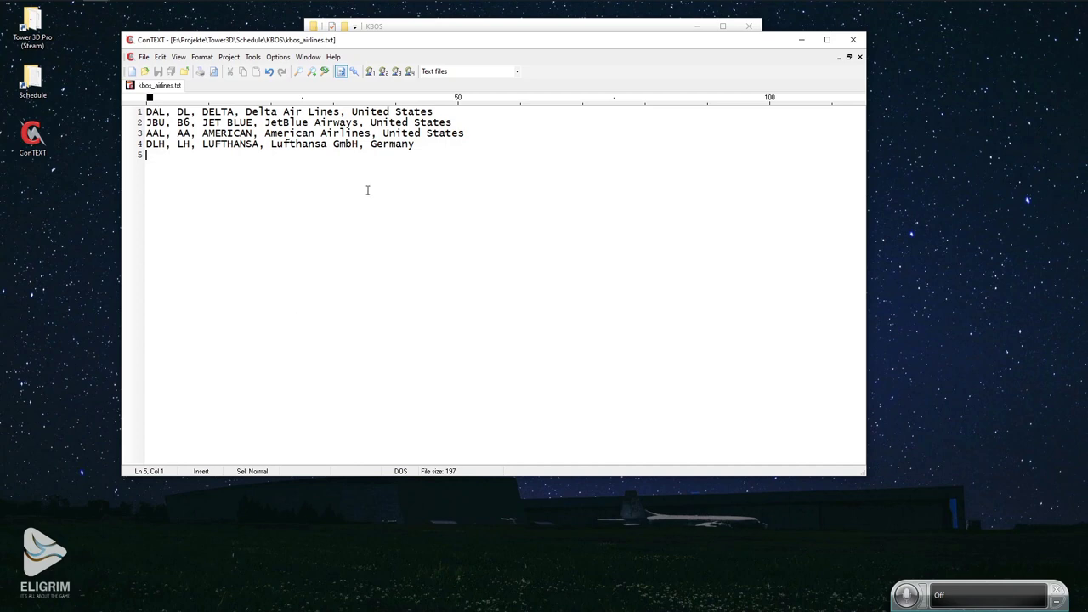
Delete 'hansa GmbH' from the Lufthansa entry on line 4.
left_click_drag(386, 44, 431, 76)
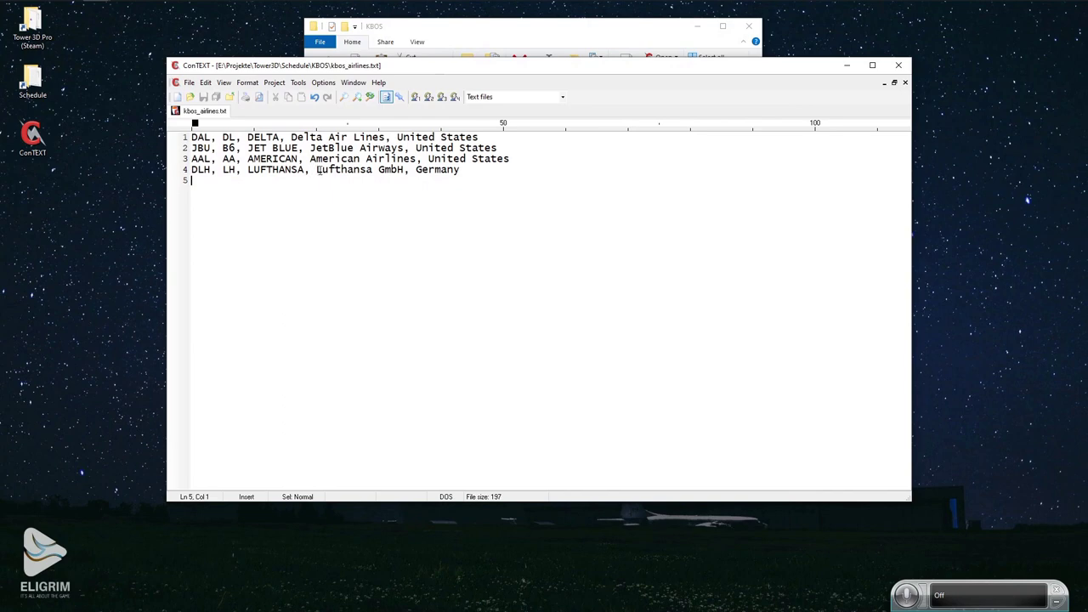
left_click_drag(341, 169, 402, 169)
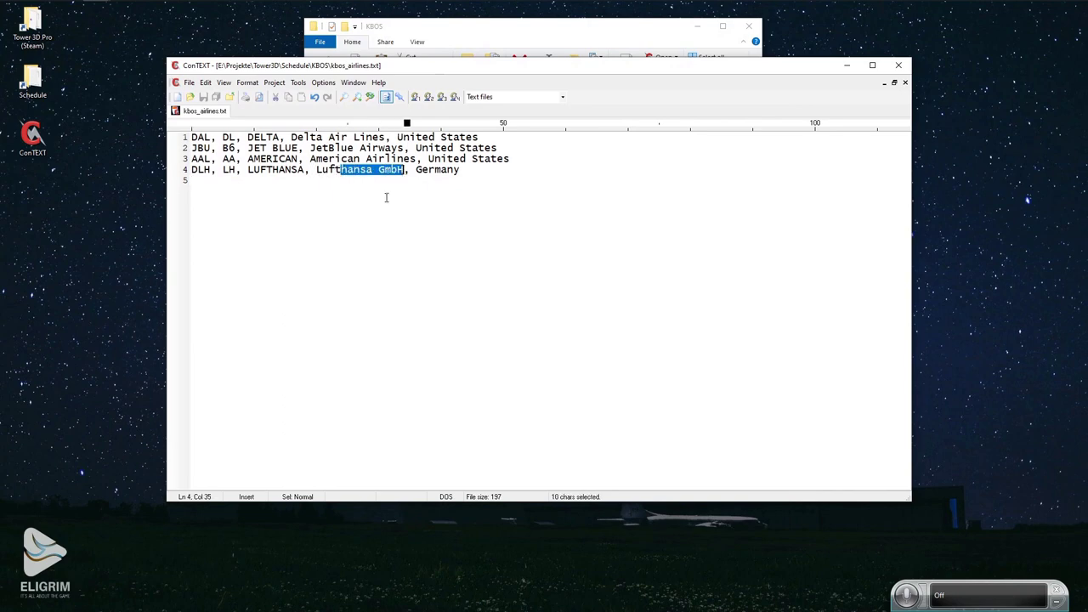
key("Delete")
left_click(426, 183)
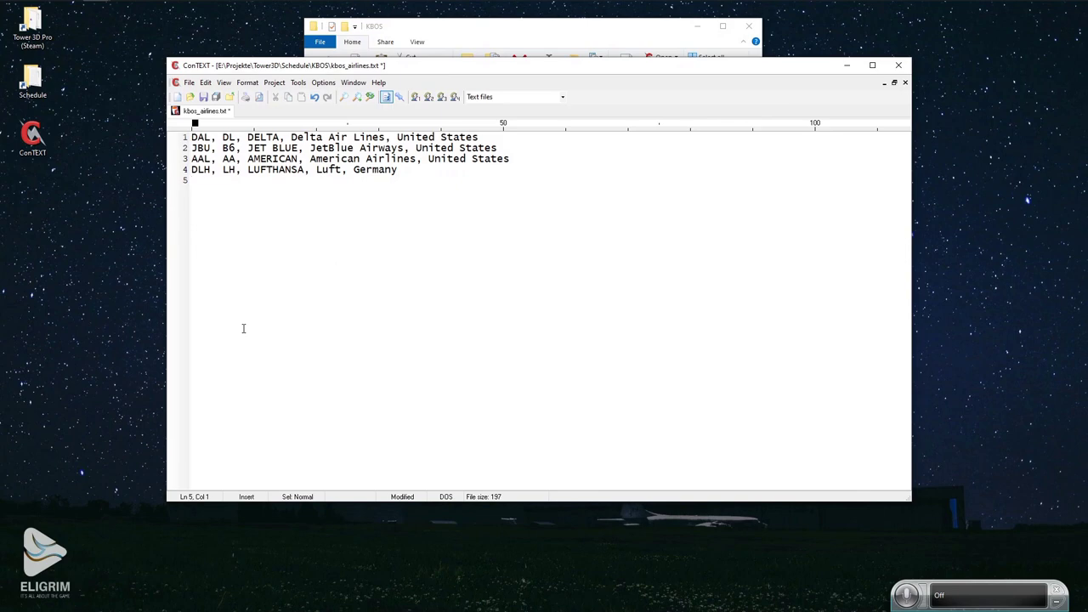
Select the DLH, LH and LUFTHANSA fields on line 4 to check them.
double_click(193, 169)
left_click(223, 169)
double_click(226, 169)
left_click_drag(247, 170, 304, 173)
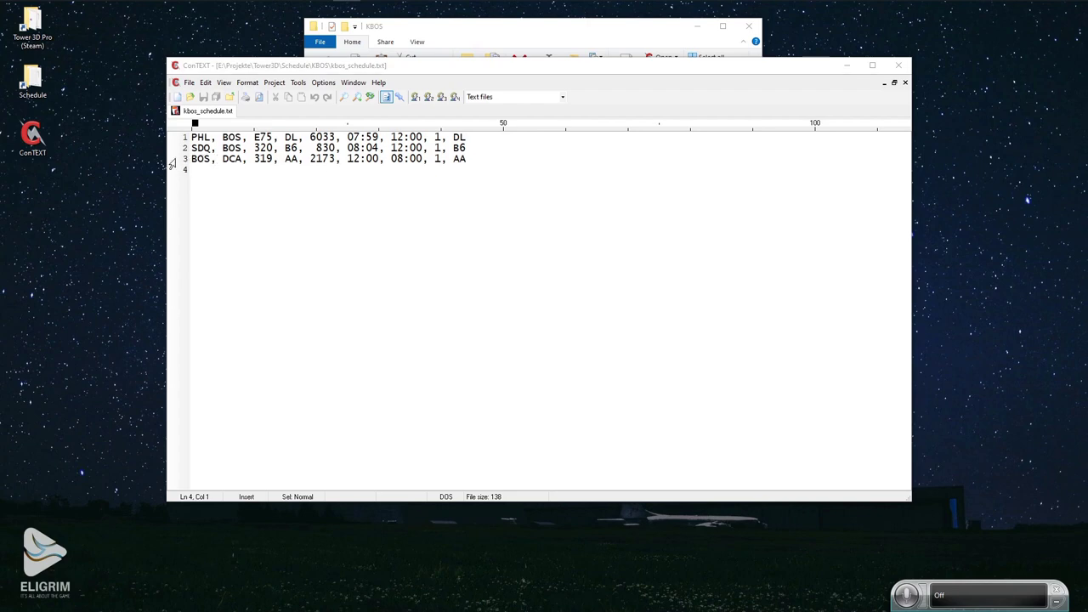
Select schedule line 3, then move to the empty line 4 without editing.
left_click(174, 159)
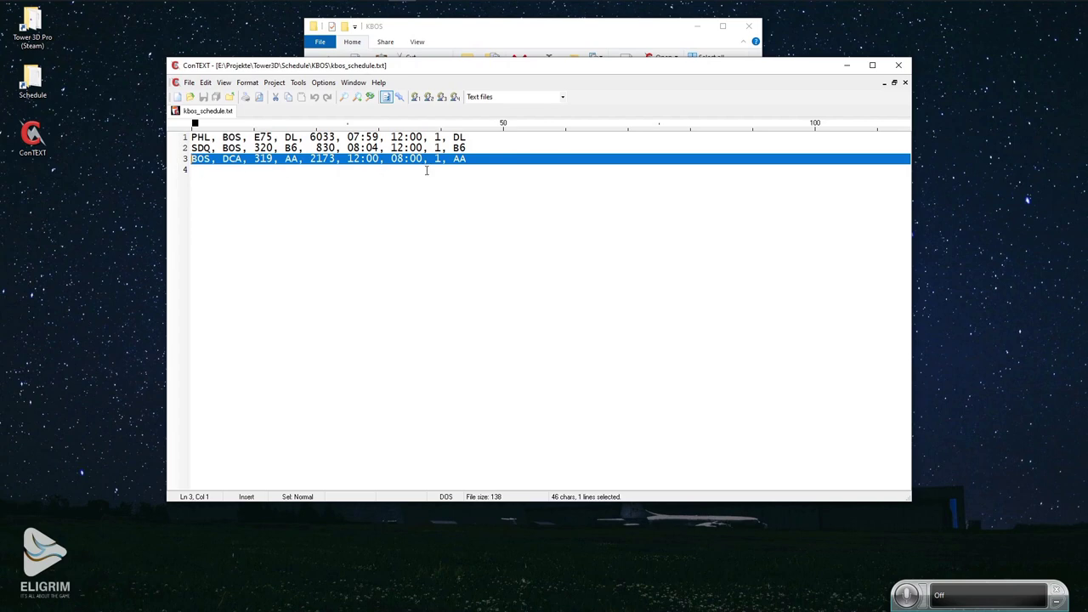
left_click(372, 170)
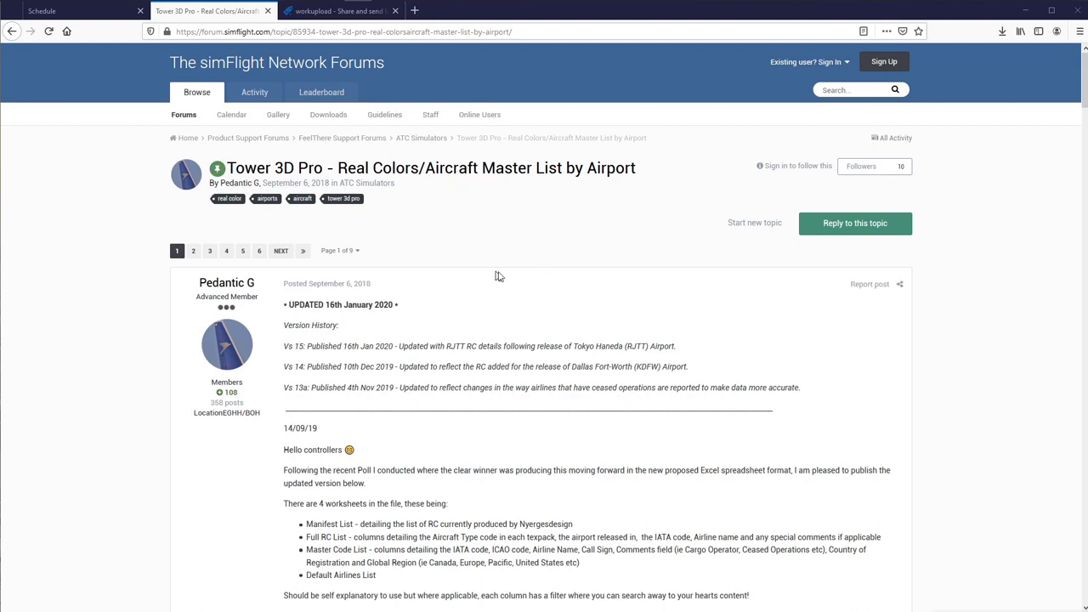
Scroll the forum post and open the aircraft master list attachment.
scroll(420, 255, "down", 3)
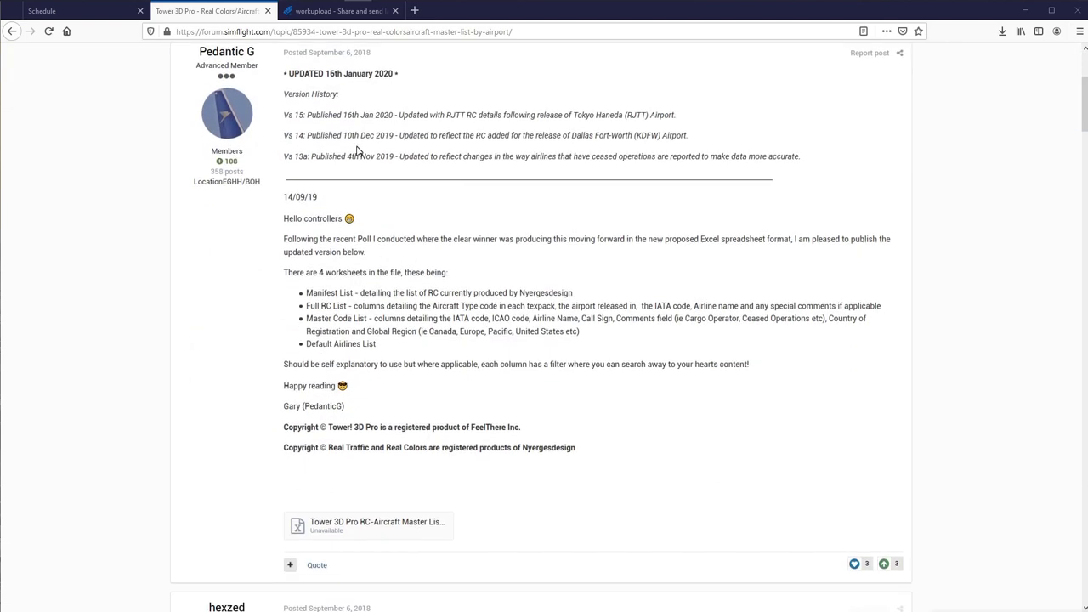
scroll(311, 206, "up", 1)
scroll(312, 206, "up", 1)
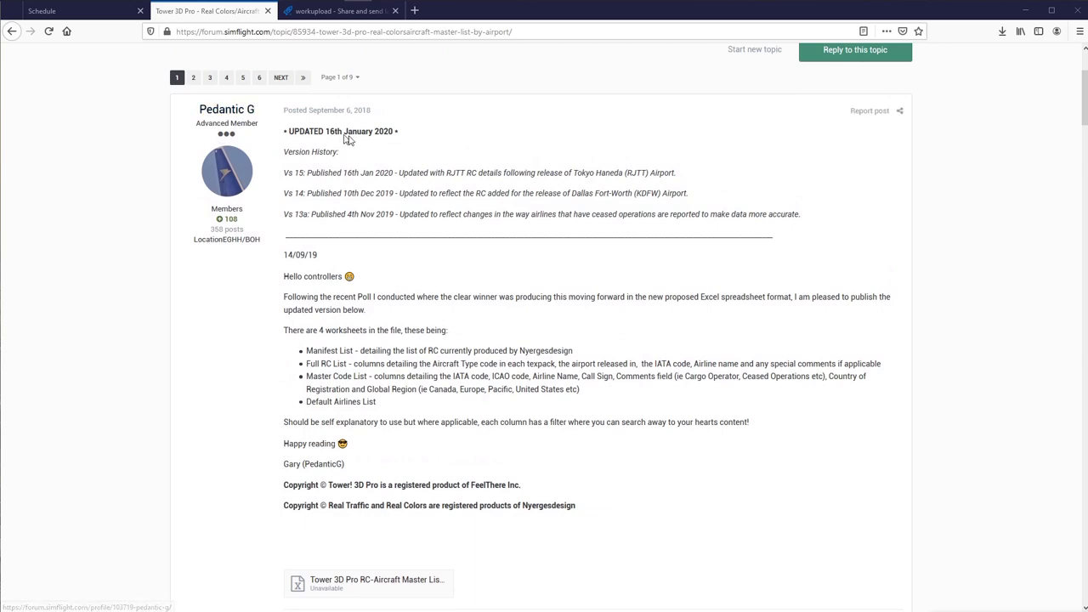
scroll(455, 247, "down", 2)
scroll(443, 319, "down", 2)
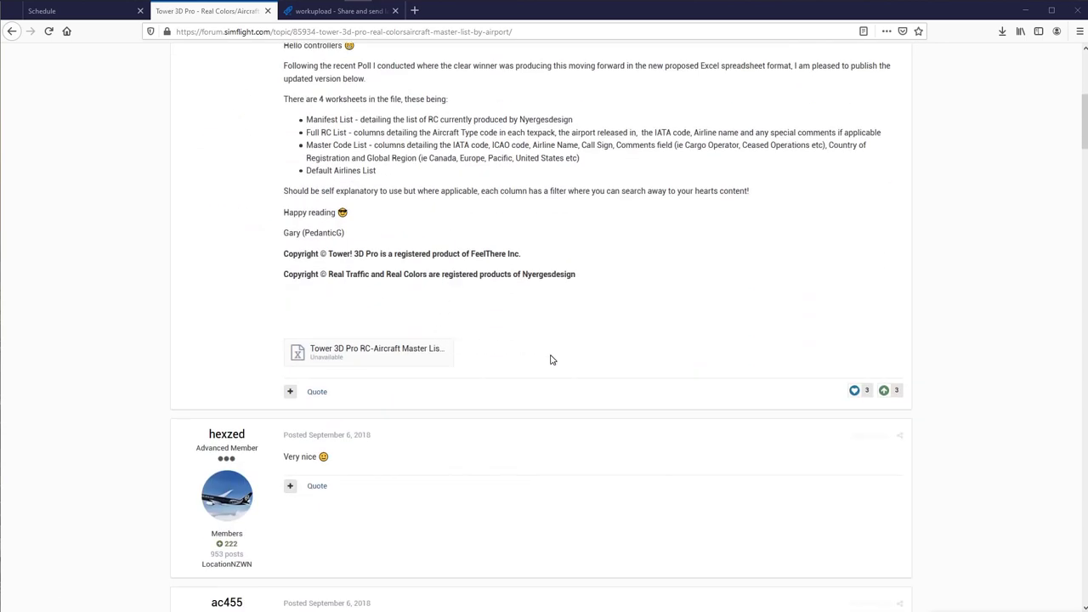
scroll(549, 360, "up", 1)
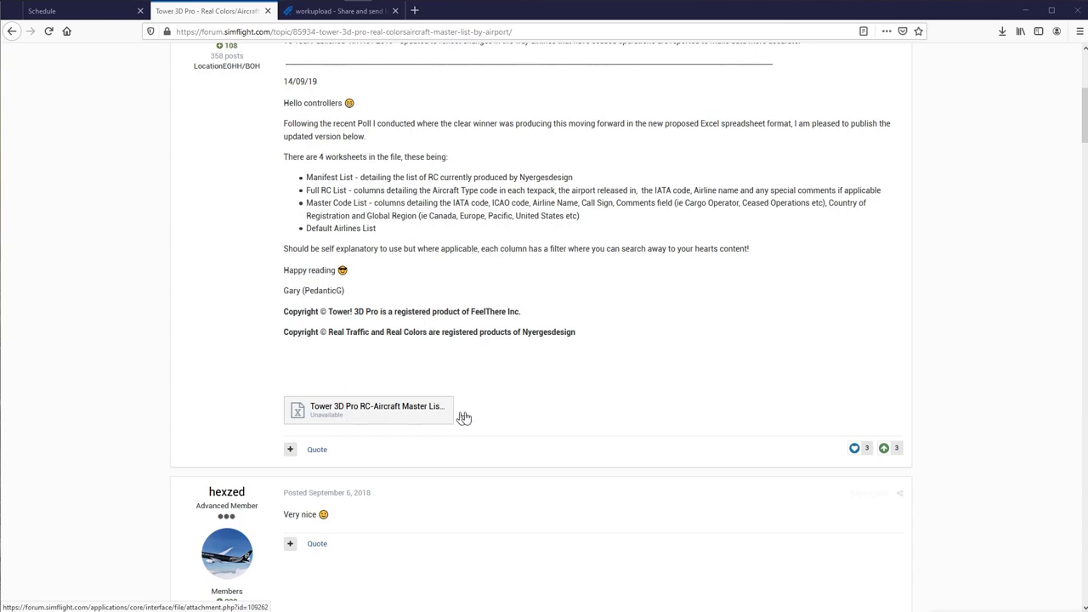
scroll(476, 420, "up", 5)
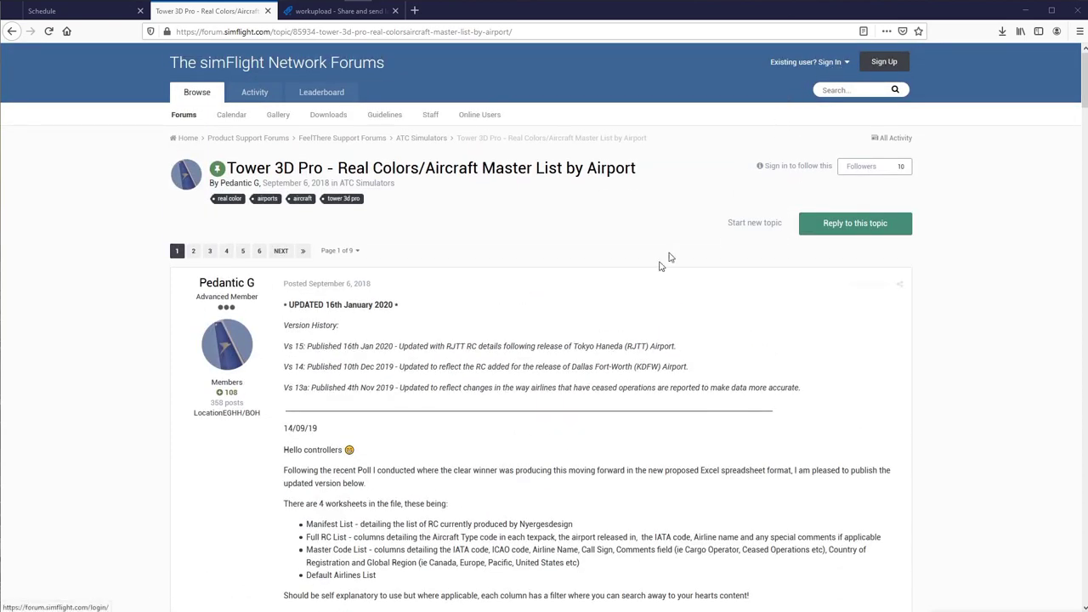
scroll(533, 372, "down", 5)
left_click(422, 407)
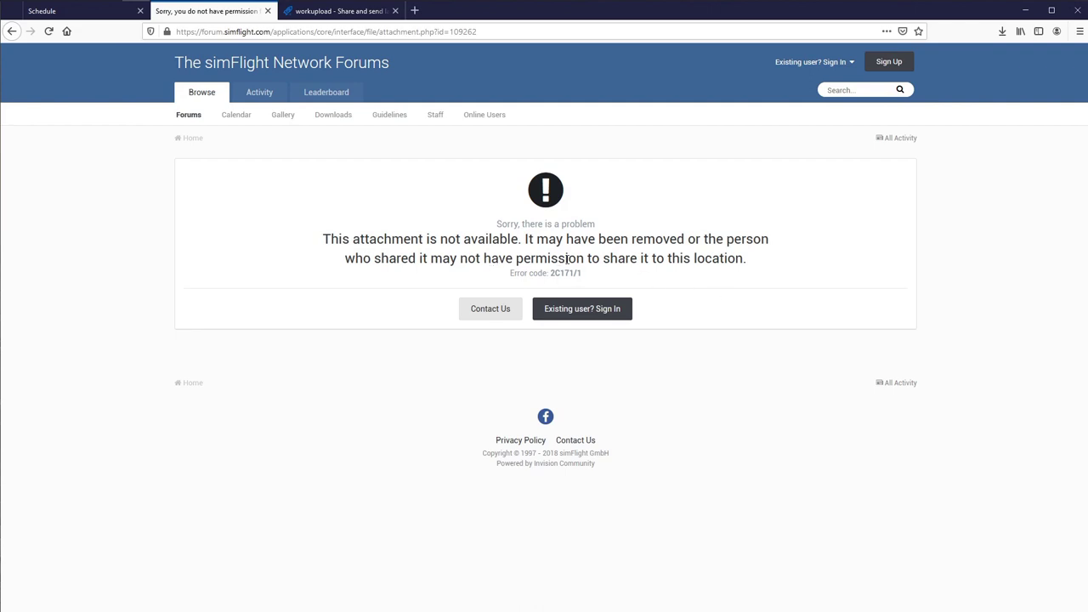
Read the attachment-unavailable error and go to the forum sign-in page.
left_click_drag(746, 260, 317, 245)
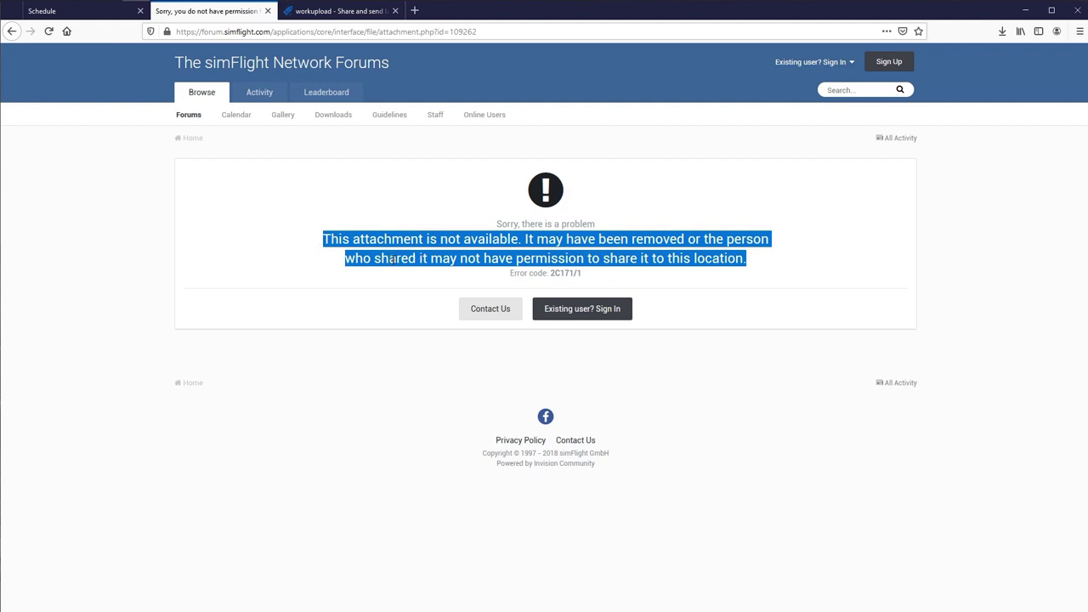
left_click(711, 296)
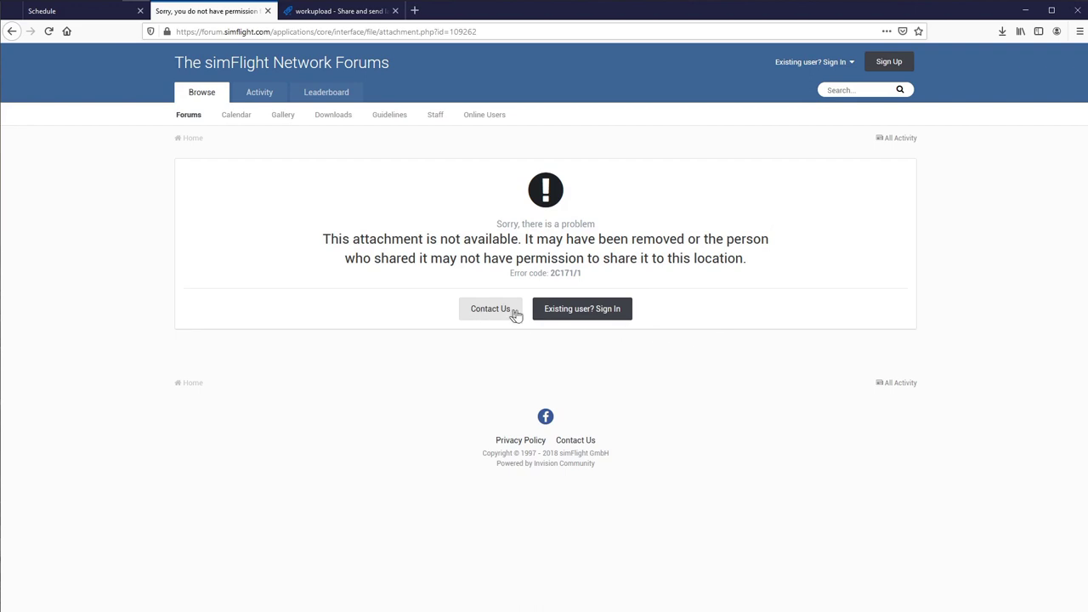
left_click(578, 316)
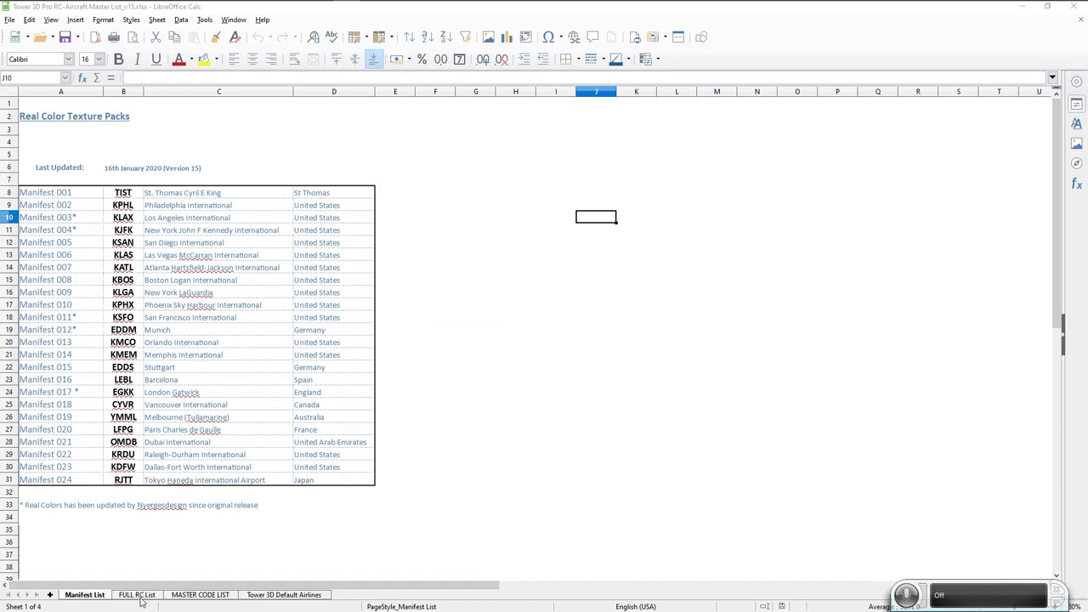
Show the FULL RC List sheet, open kbos_schedule.txt beside it, and check line 1's DL and E75.
left_click(138, 595)
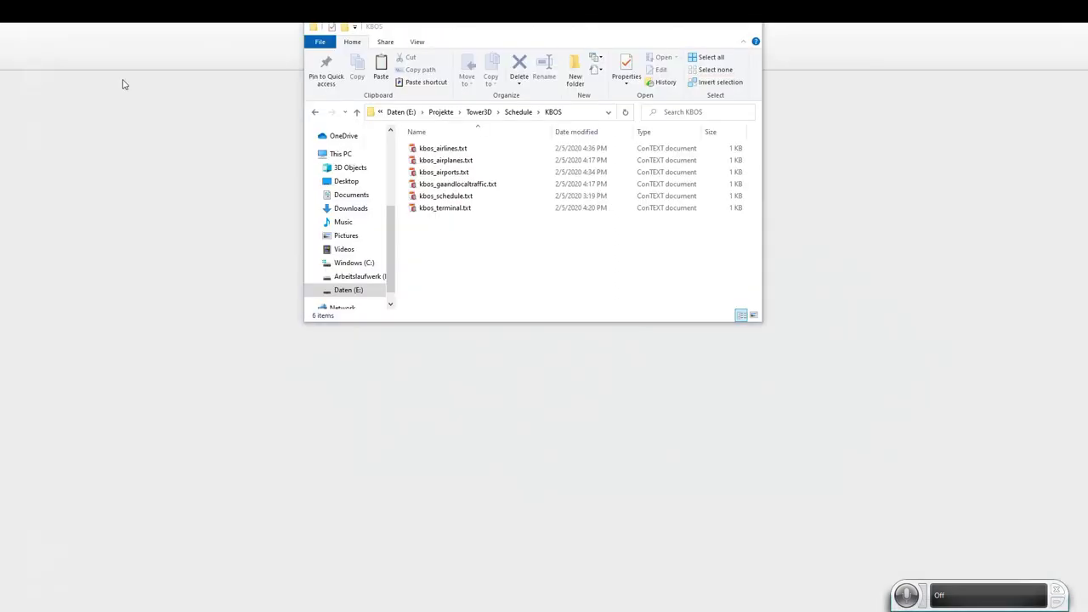
left_click(121, 80)
double_click(446, 196)
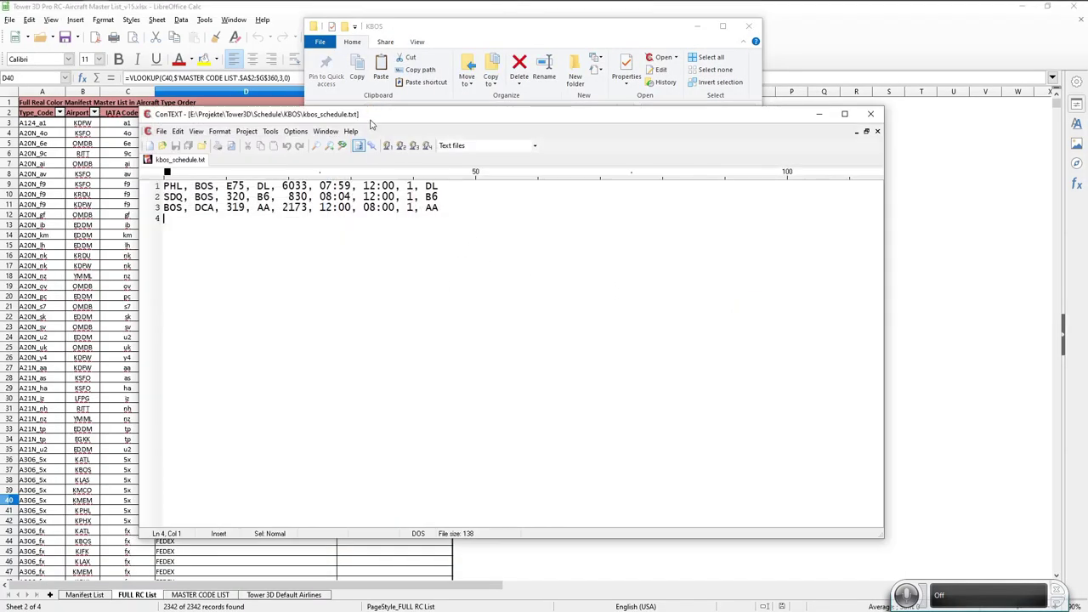
left_click_drag(371, 124, 561, 84)
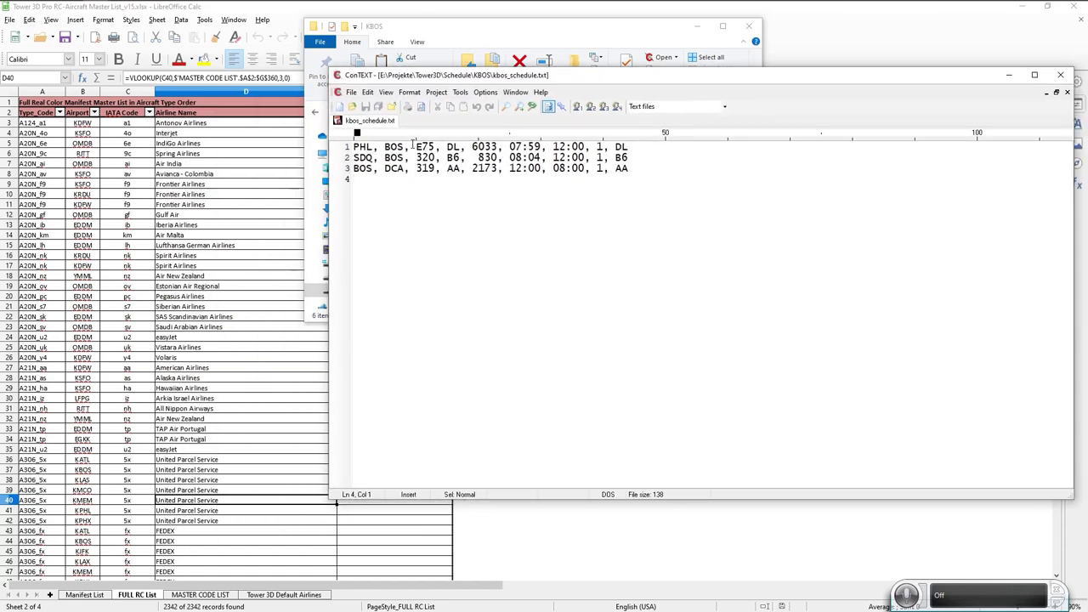
double_click(453, 147)
double_click(424, 147)
Filter the IATA Code column to 'dl'.
left_click(149, 113)
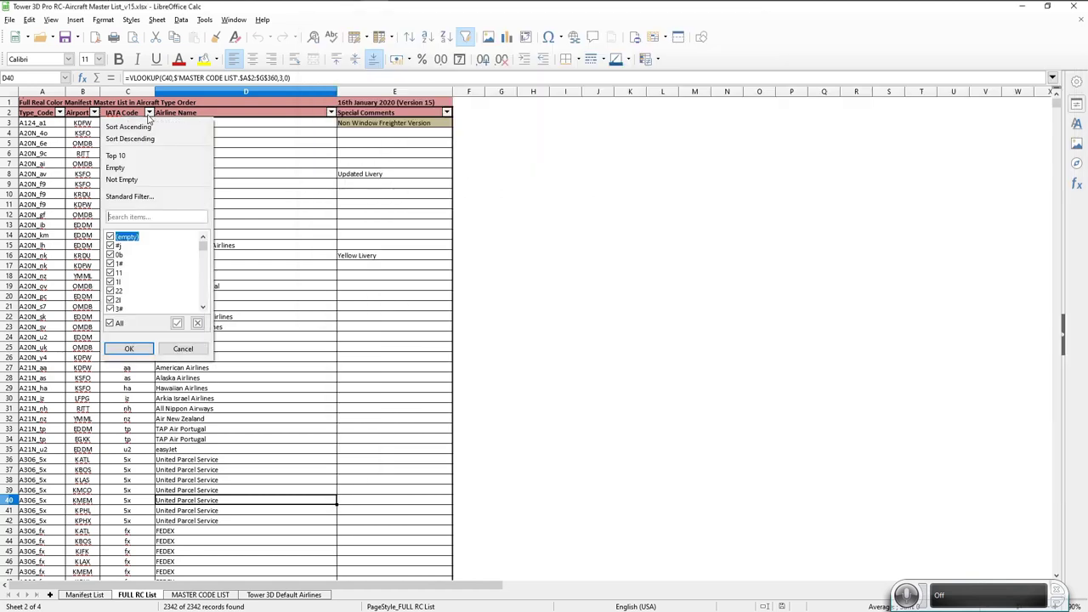
left_click(155, 217)
type("dl")
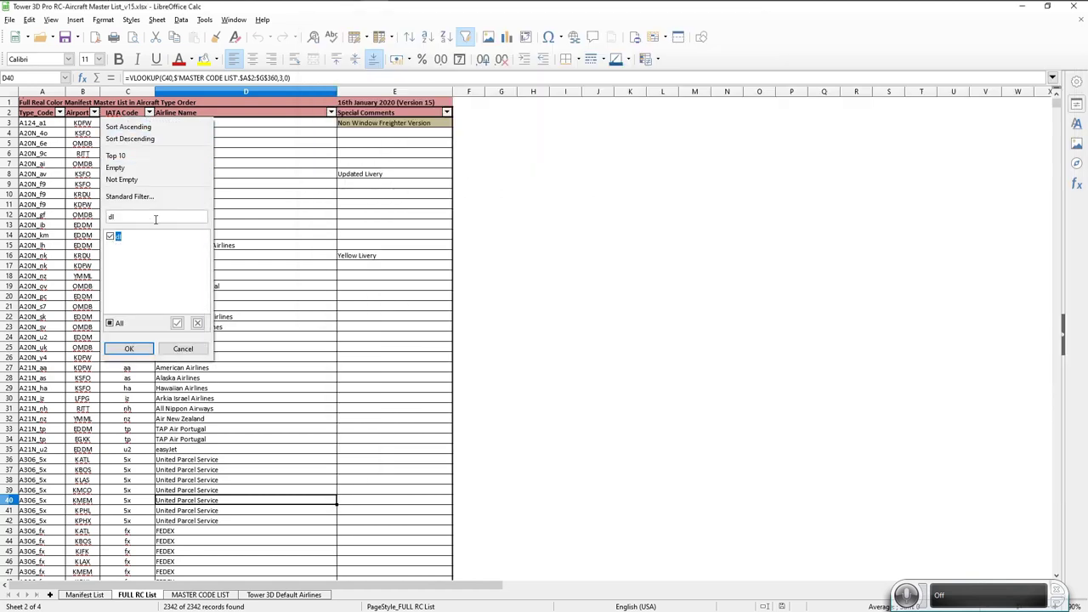
left_click(129, 349)
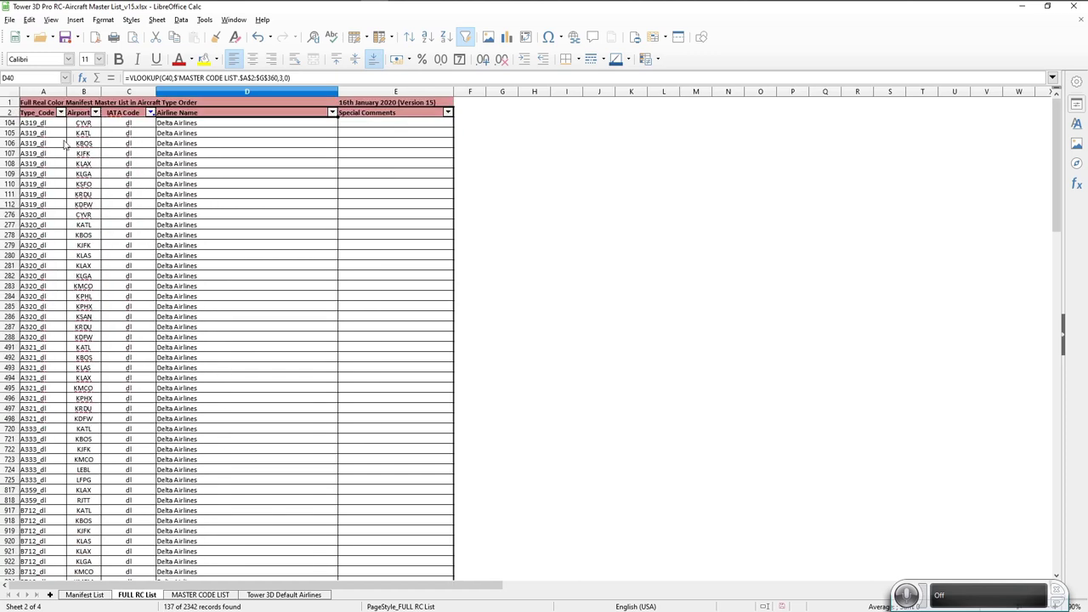
Look through the Type_Code filter without changing it, then review the 137 Delta rows.
left_click(60, 112)
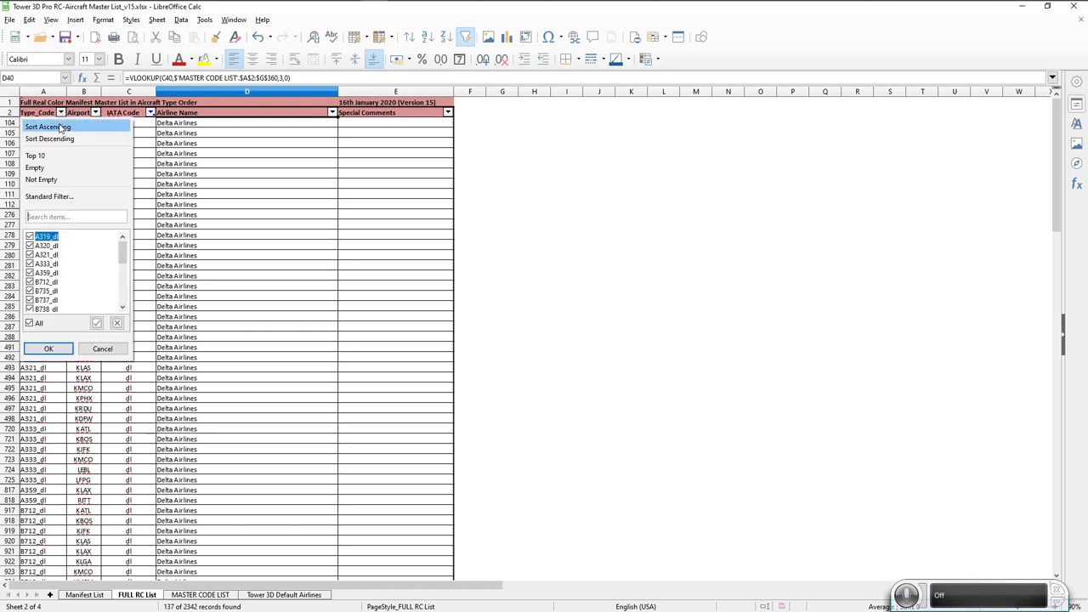
type("E1")
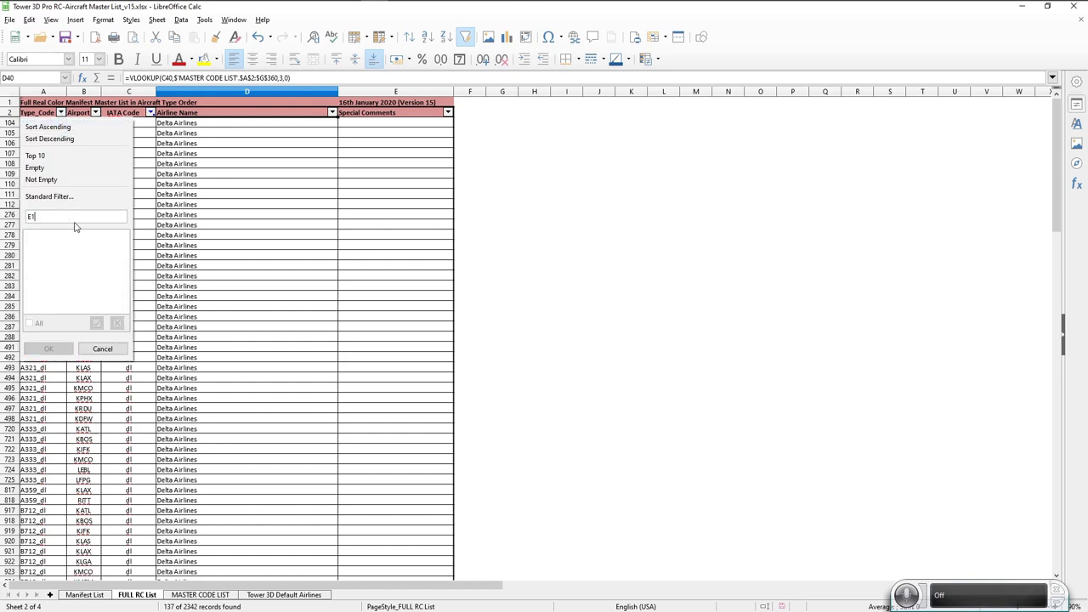
key("BackSpace")
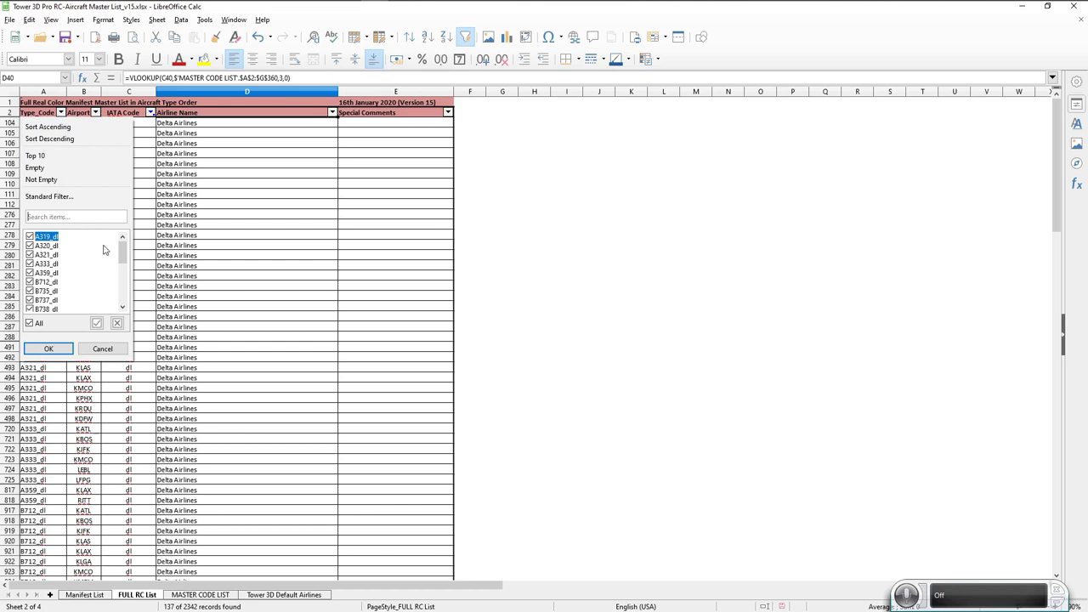
scroll(87, 269, "down", 3)
scroll(87, 269, "up", 3)
scroll(86, 270, "down", 5)
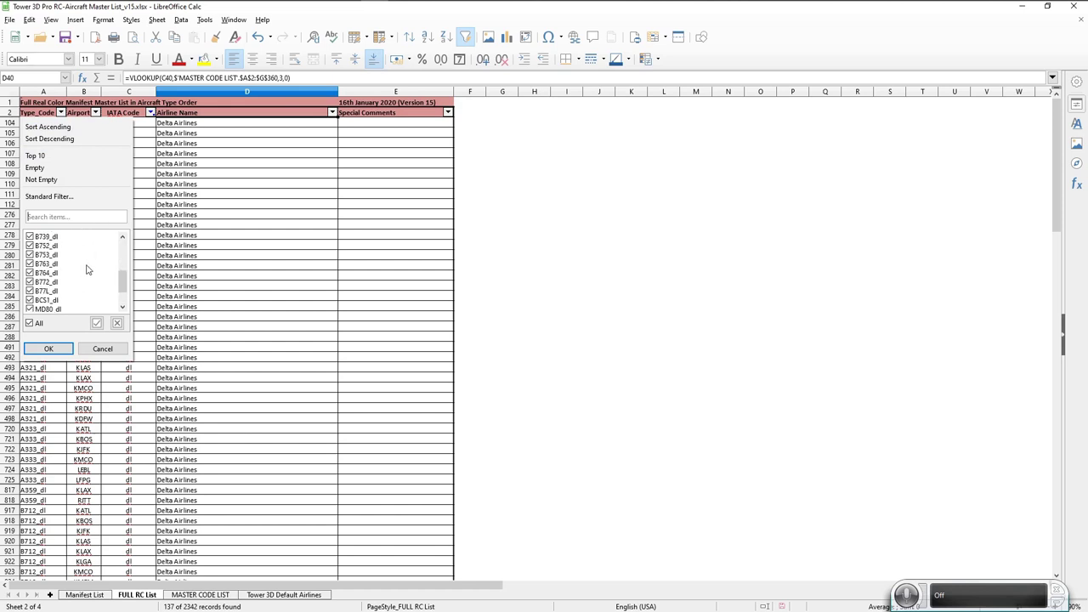
scroll(87, 270, "up", 5)
left_click(49, 348)
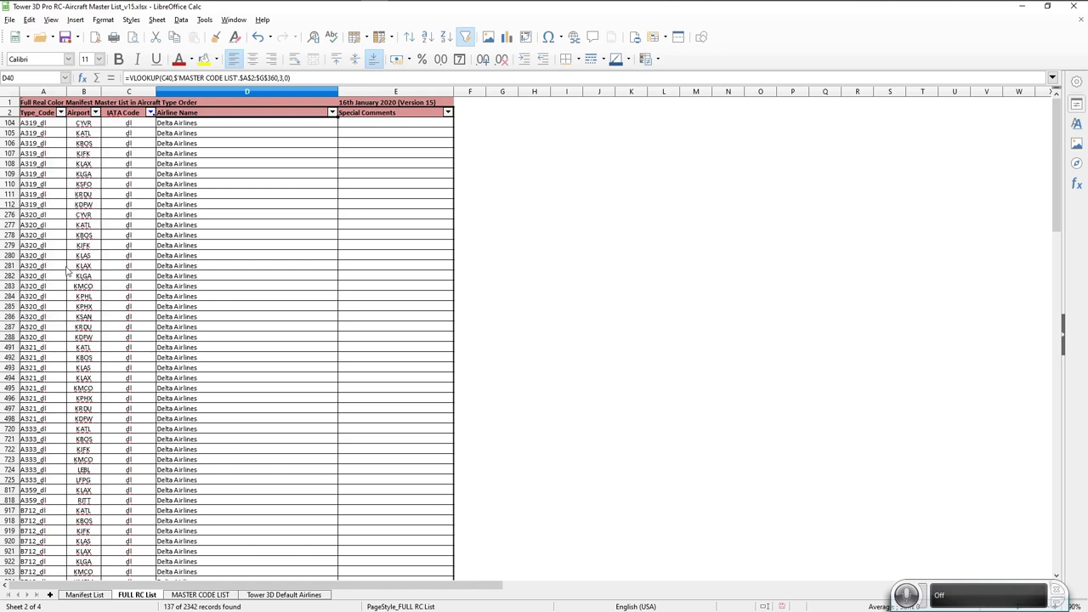
scroll(68, 265, "down", 20)
scroll(68, 266, "down", 20)
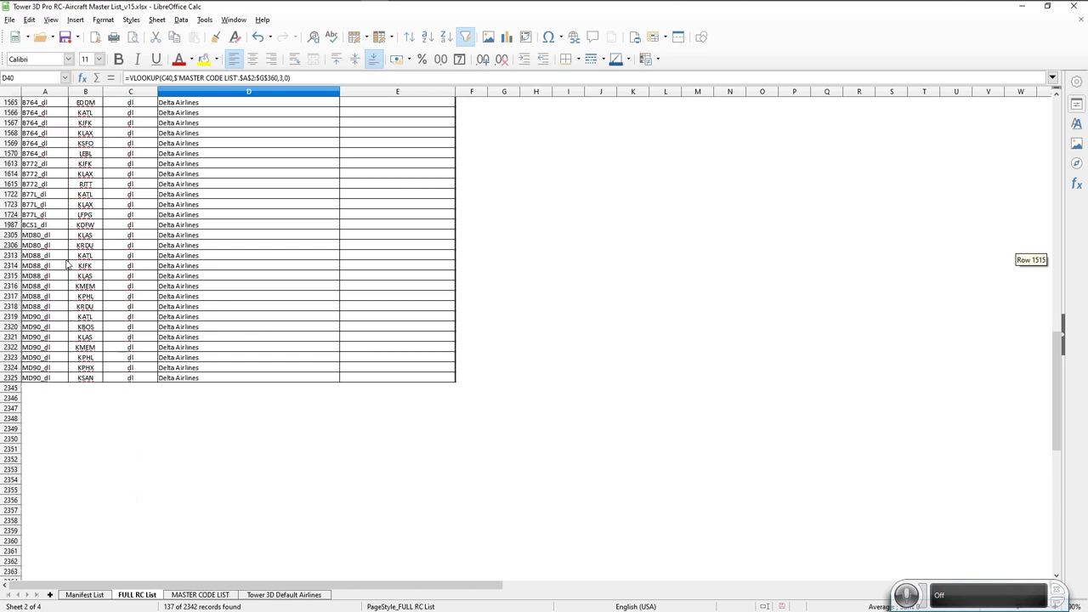
scroll(49, 338, "up", 4)
scroll(51, 338, "up", 6)
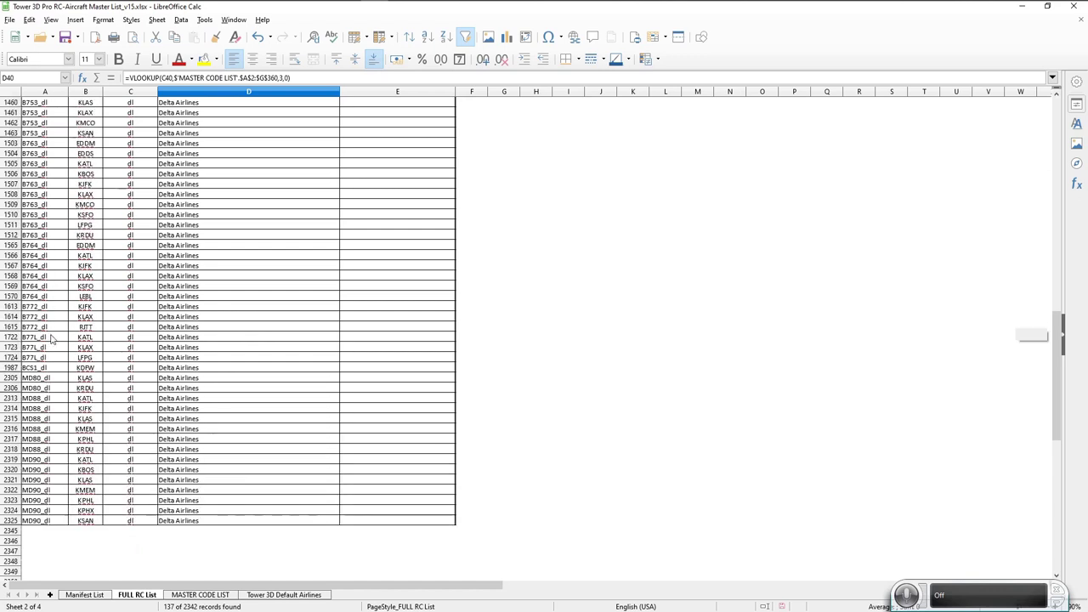
scroll(59, 339, "up", 14)
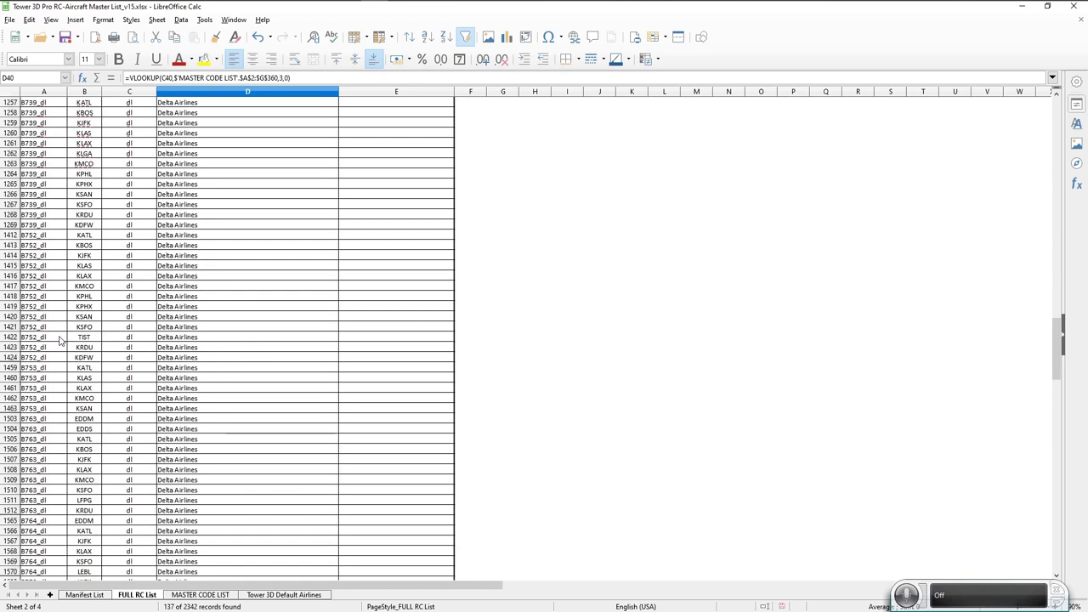
scroll(64, 340, "up", 13)
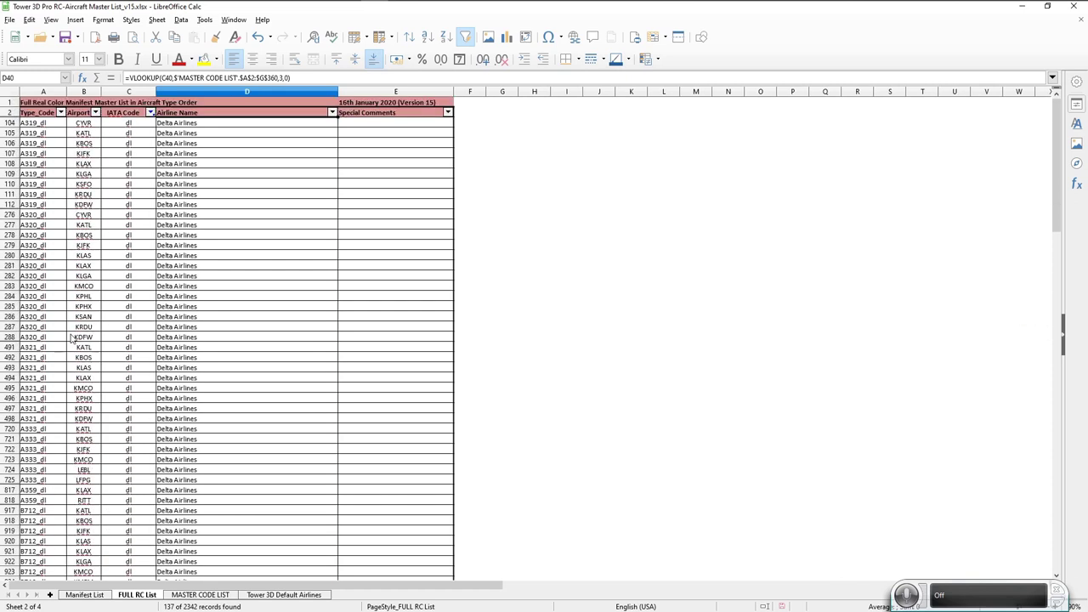
scroll(72, 339, "down", 12)
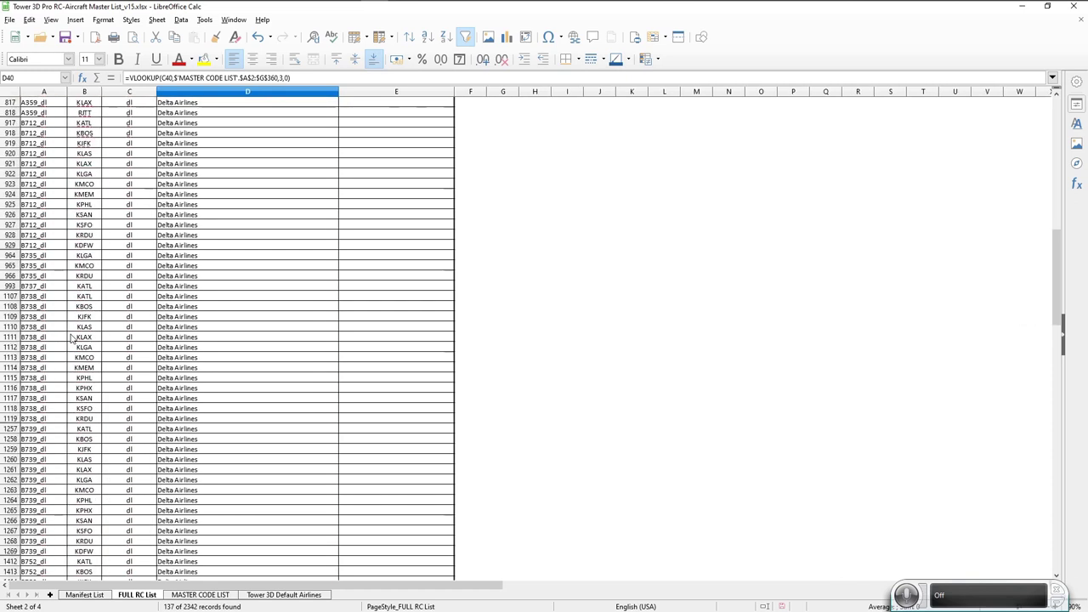
scroll(73, 338, "down", 9)
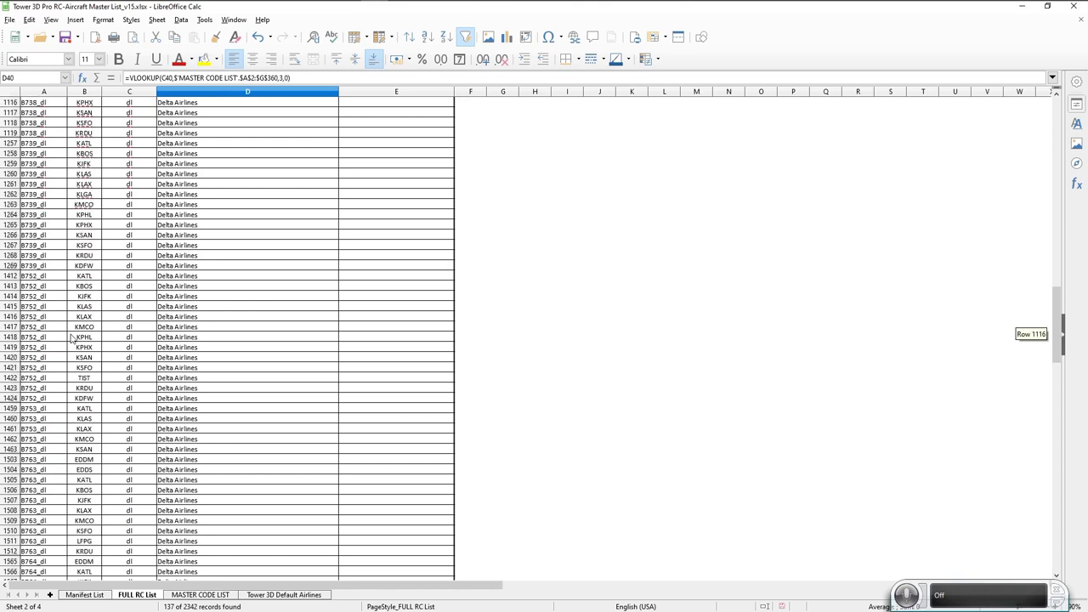